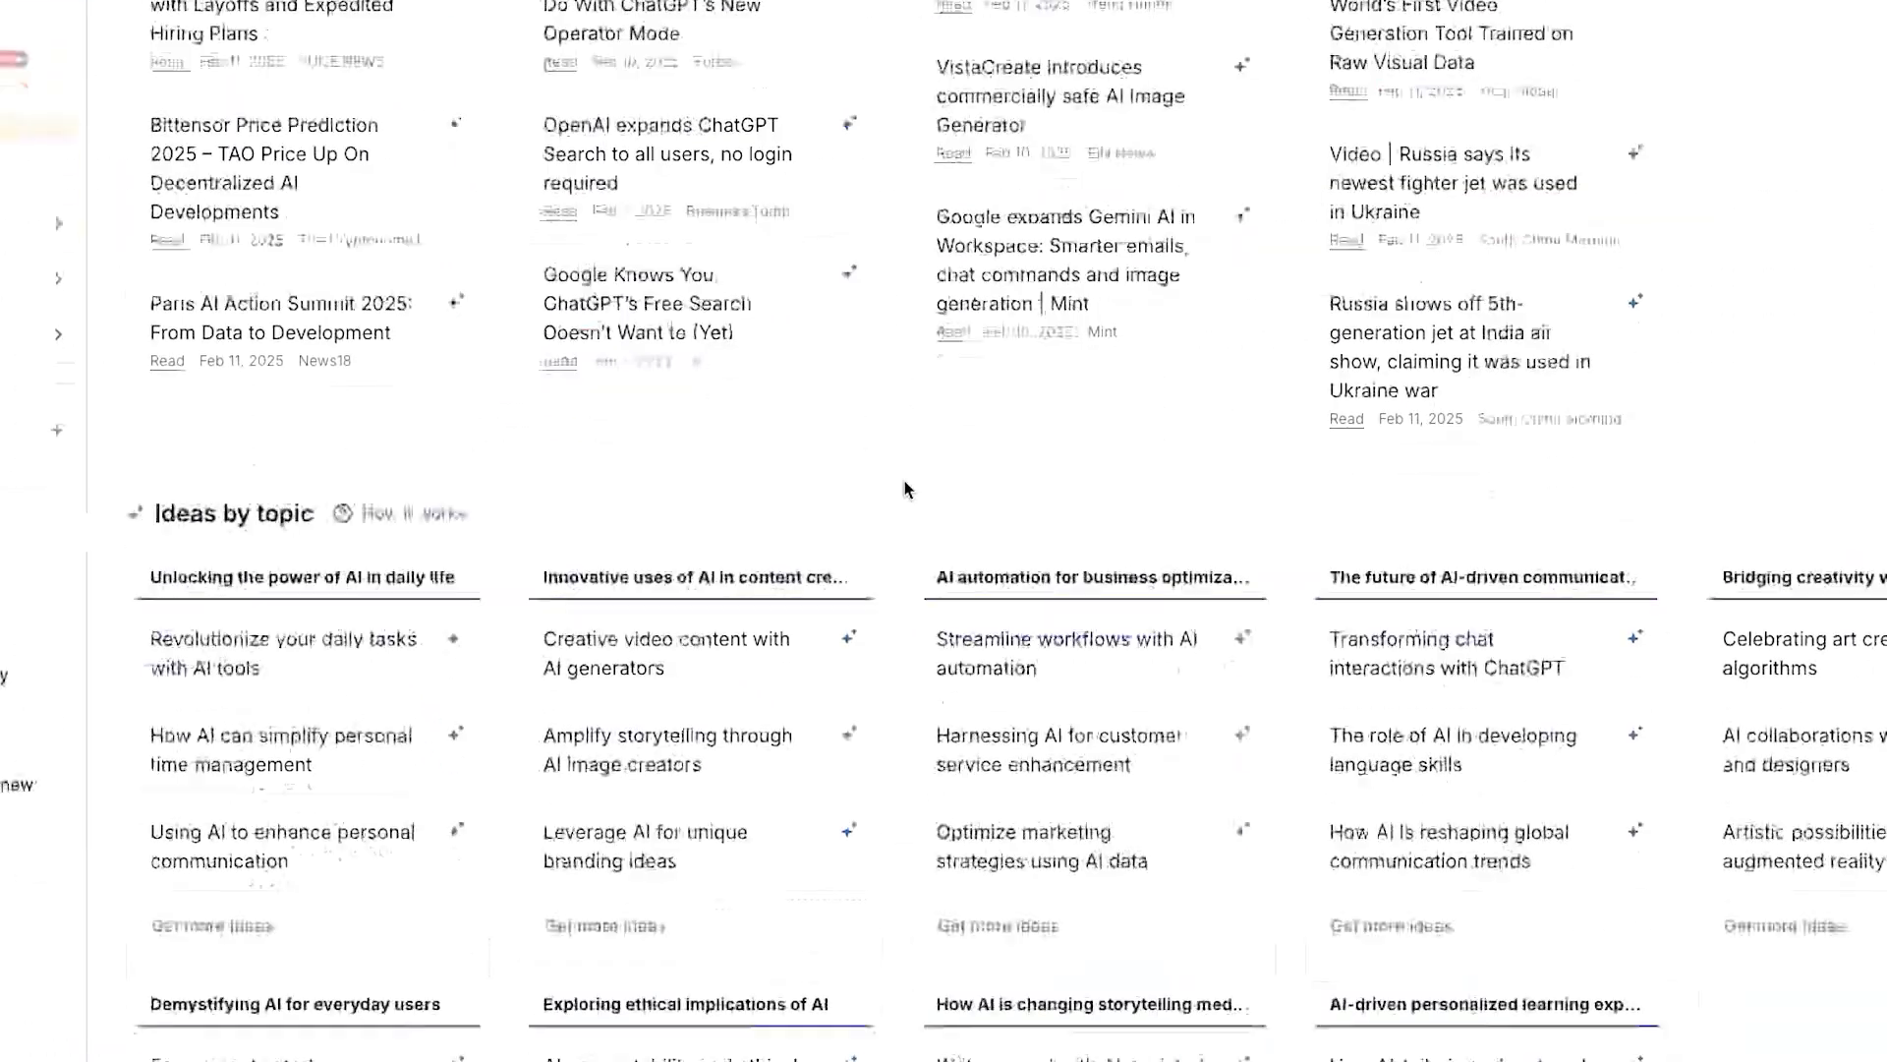
Open the Social Content AI project's business description for editing
{"action": "scroll", "coordinate": [887, 470], "scroll_direction": "down", "scroll_amount": 1}
{"action": "scroll", "coordinate": [887, 470], "scroll_direction": "up", "scroll_amount": 5}
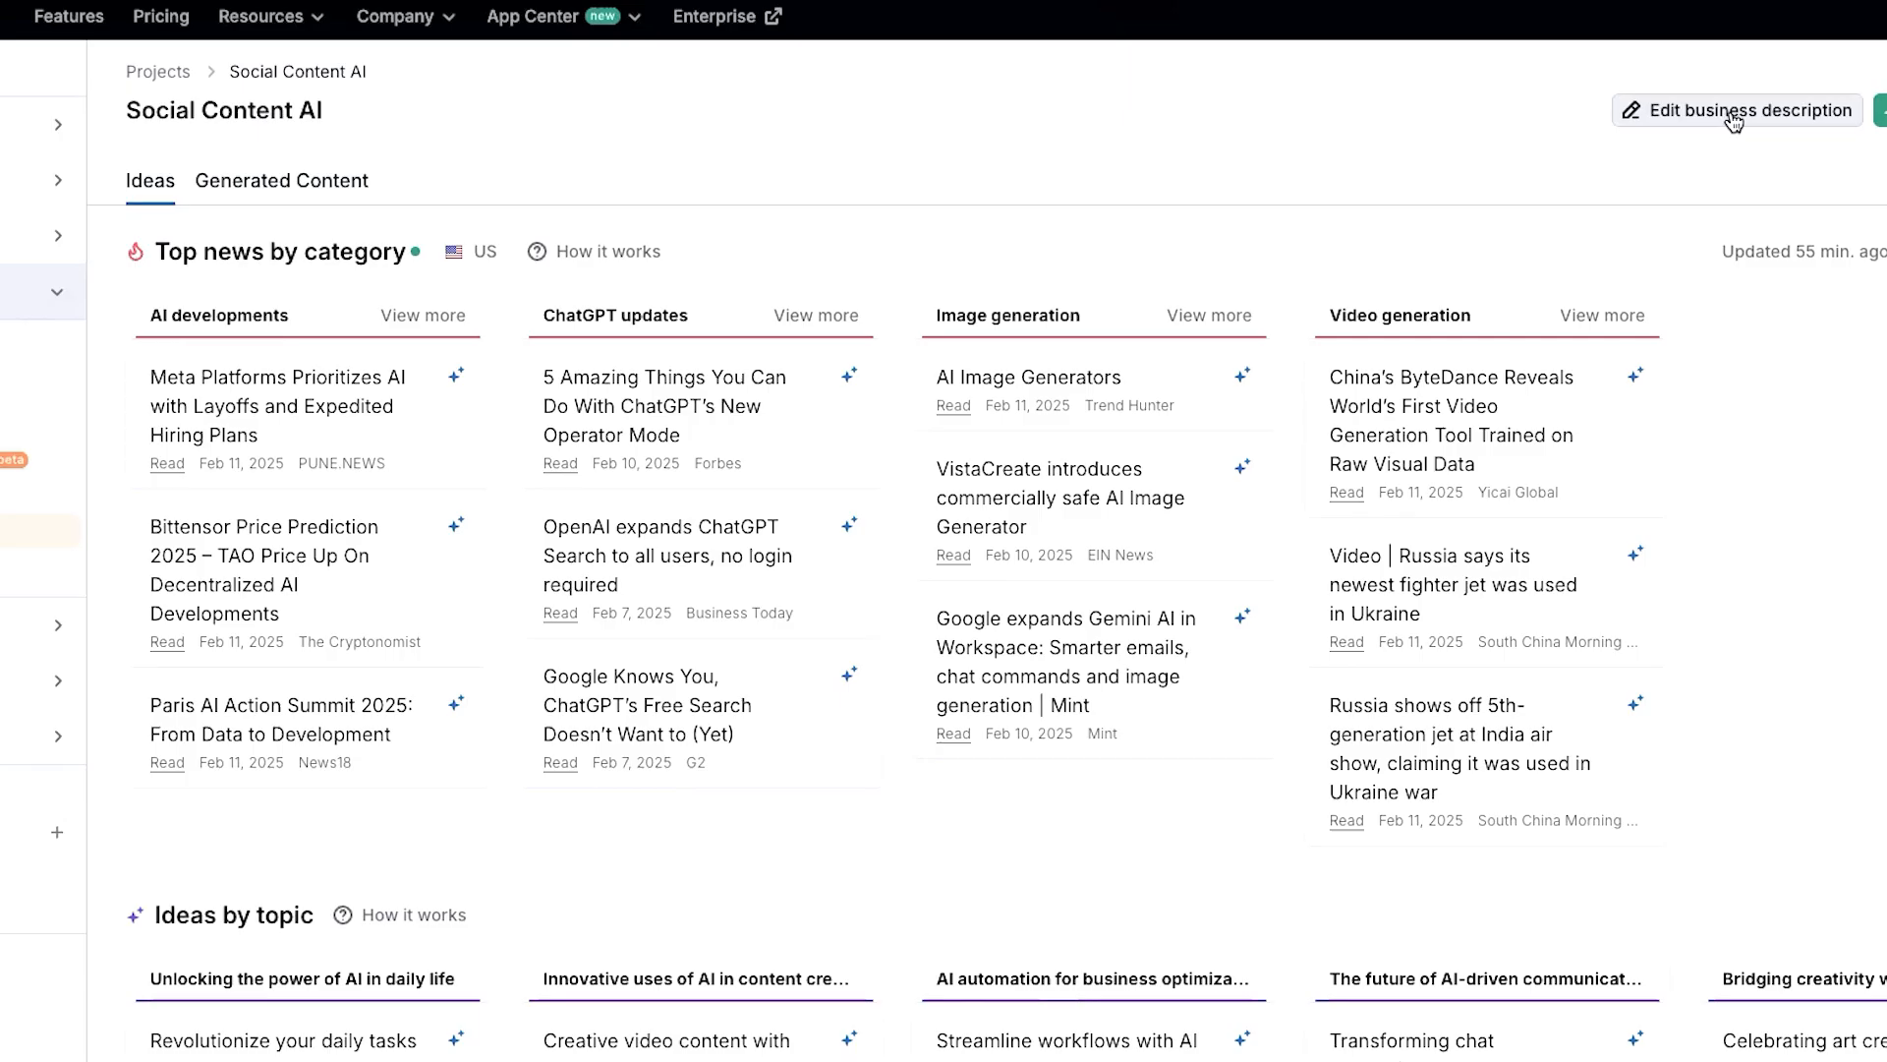
{"action": "left_click", "coordinate": [1733, 118]}
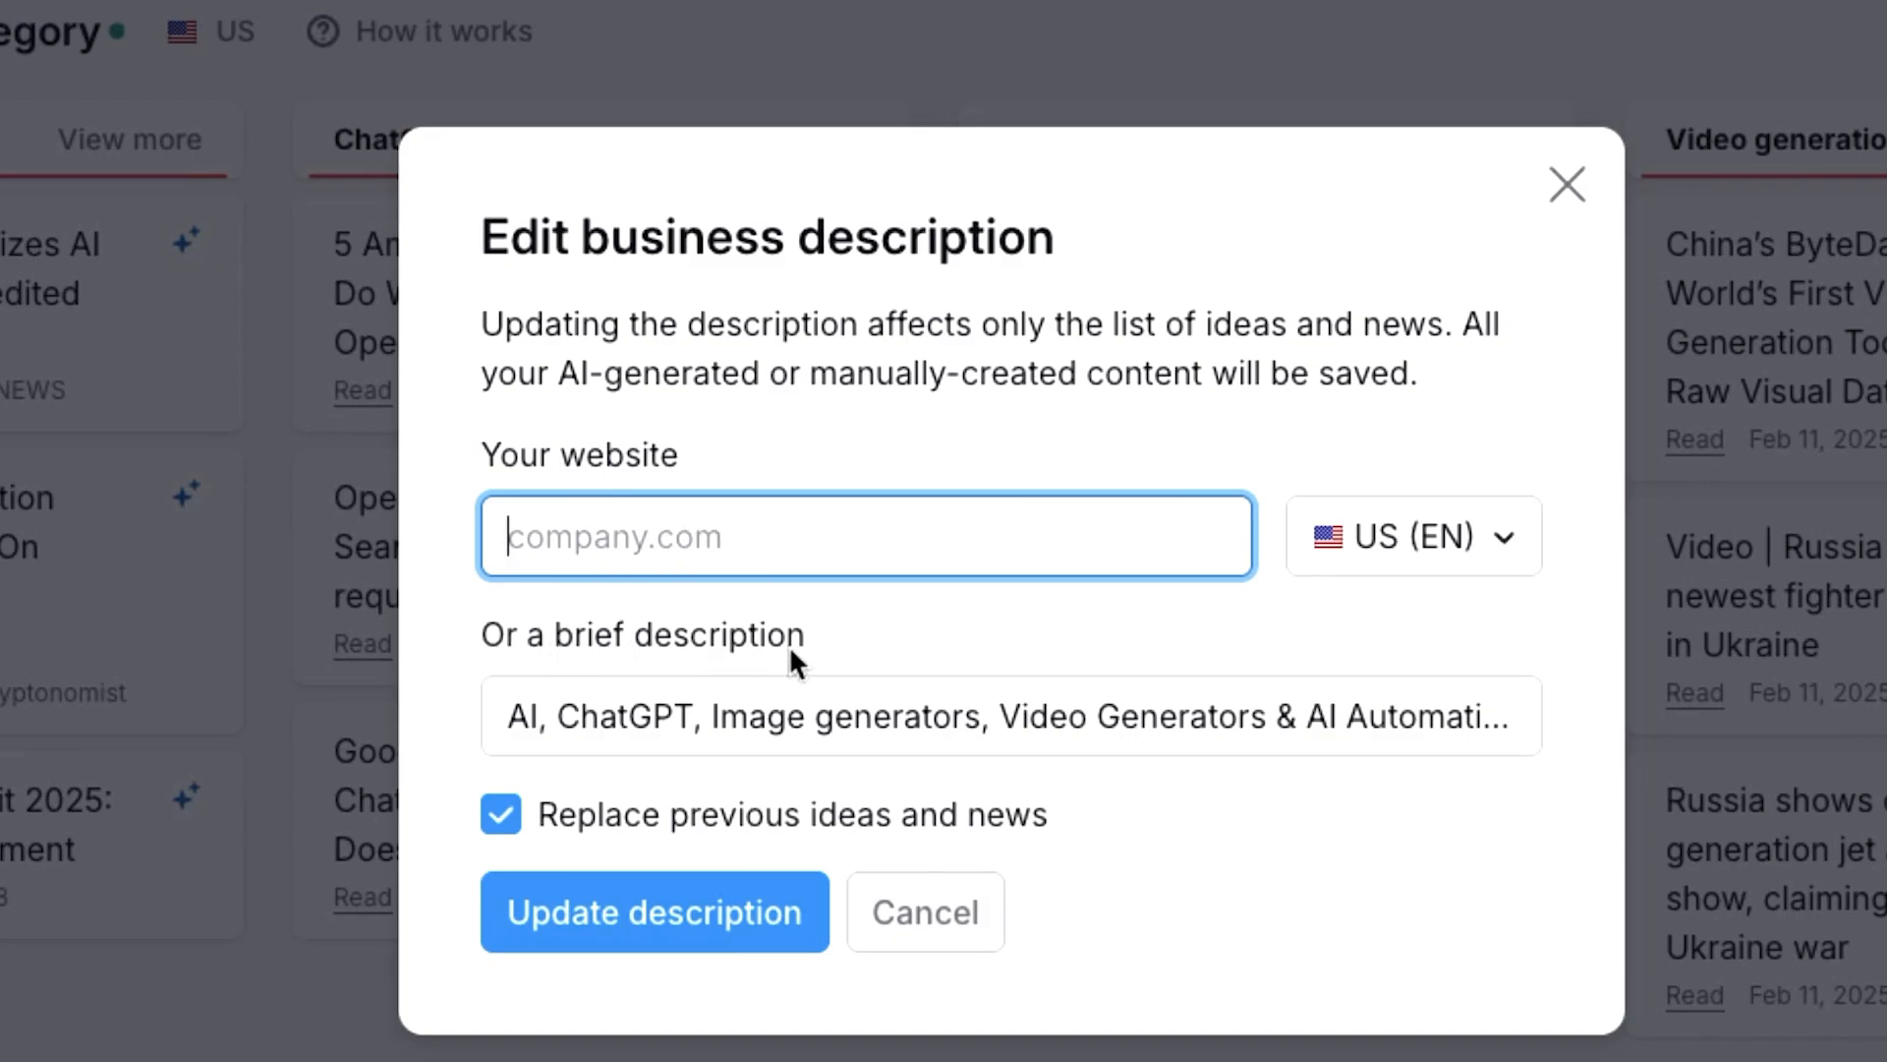
Replace the brief description with "Health, Wealth, Relationships"
{"action": "left_click_drag", "start_coordinate": [506, 717], "coordinate": [757, 725]}
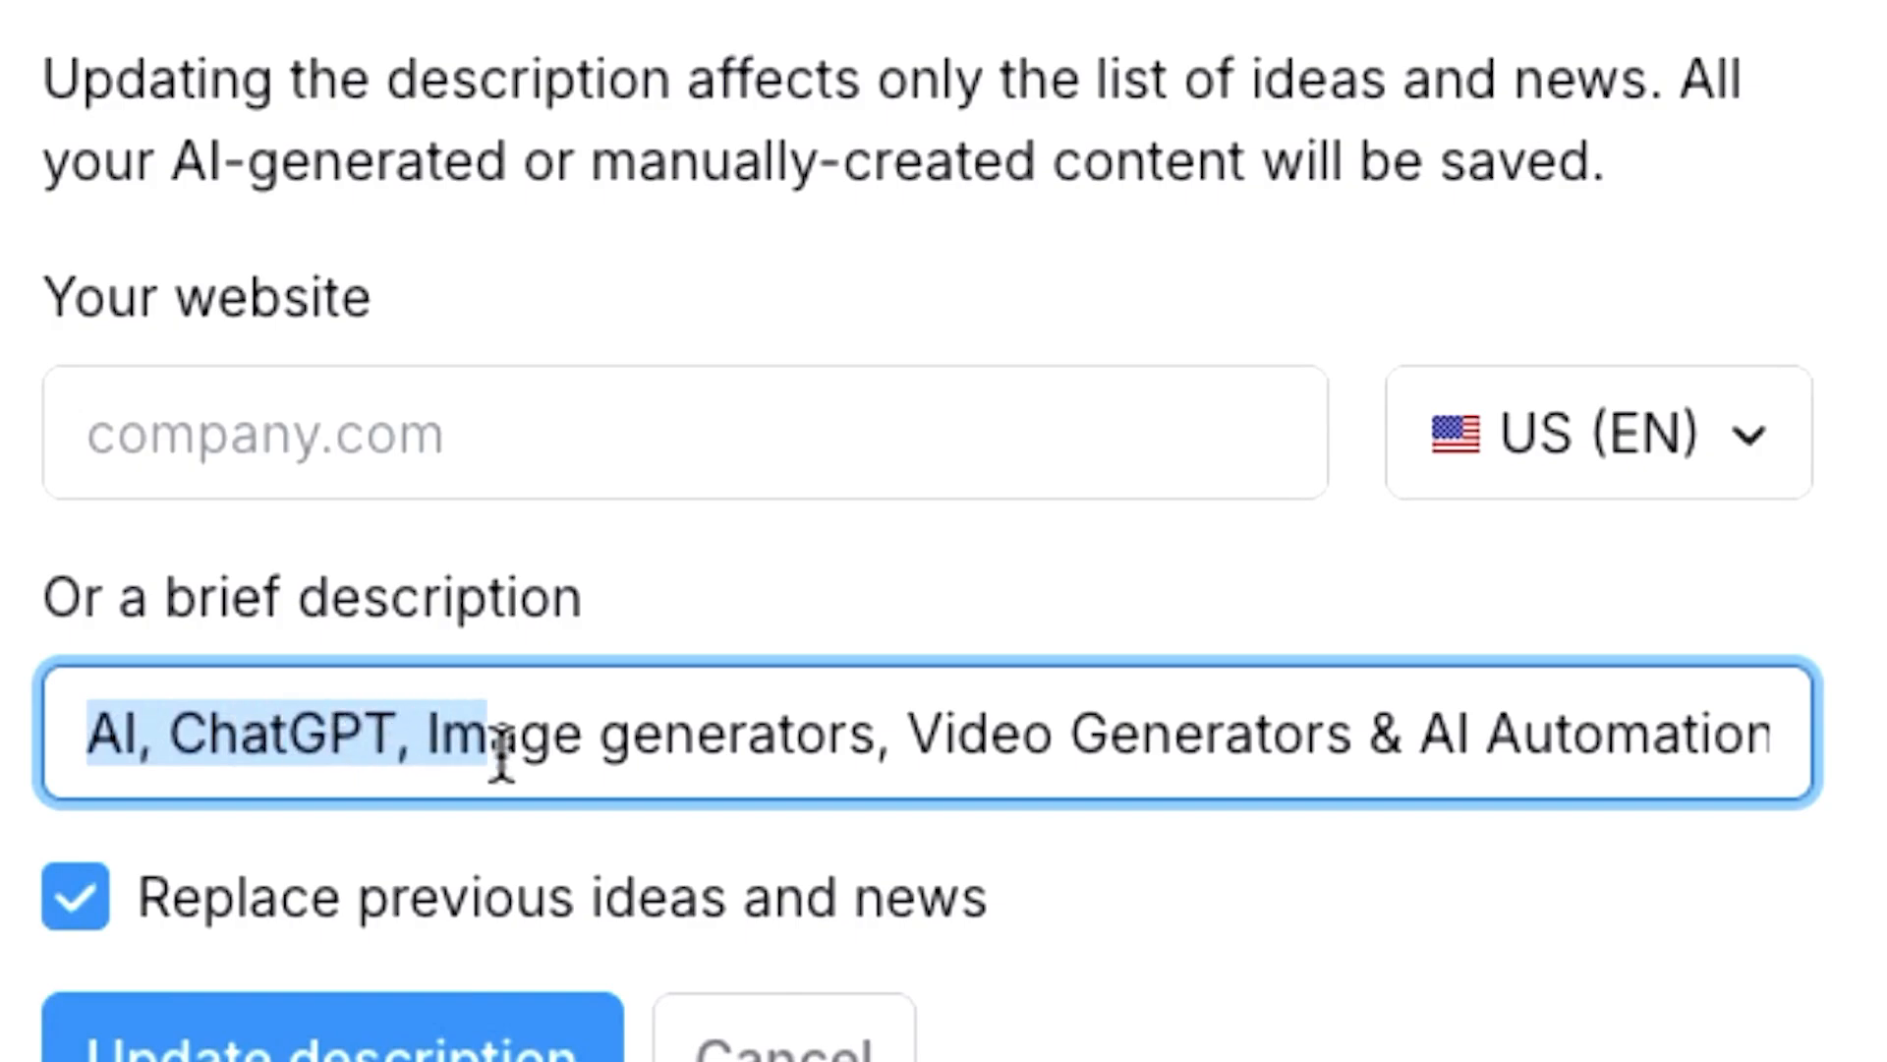
{"action": "left_click_drag", "start_coordinate": [503, 755], "coordinate": [904, 769]}
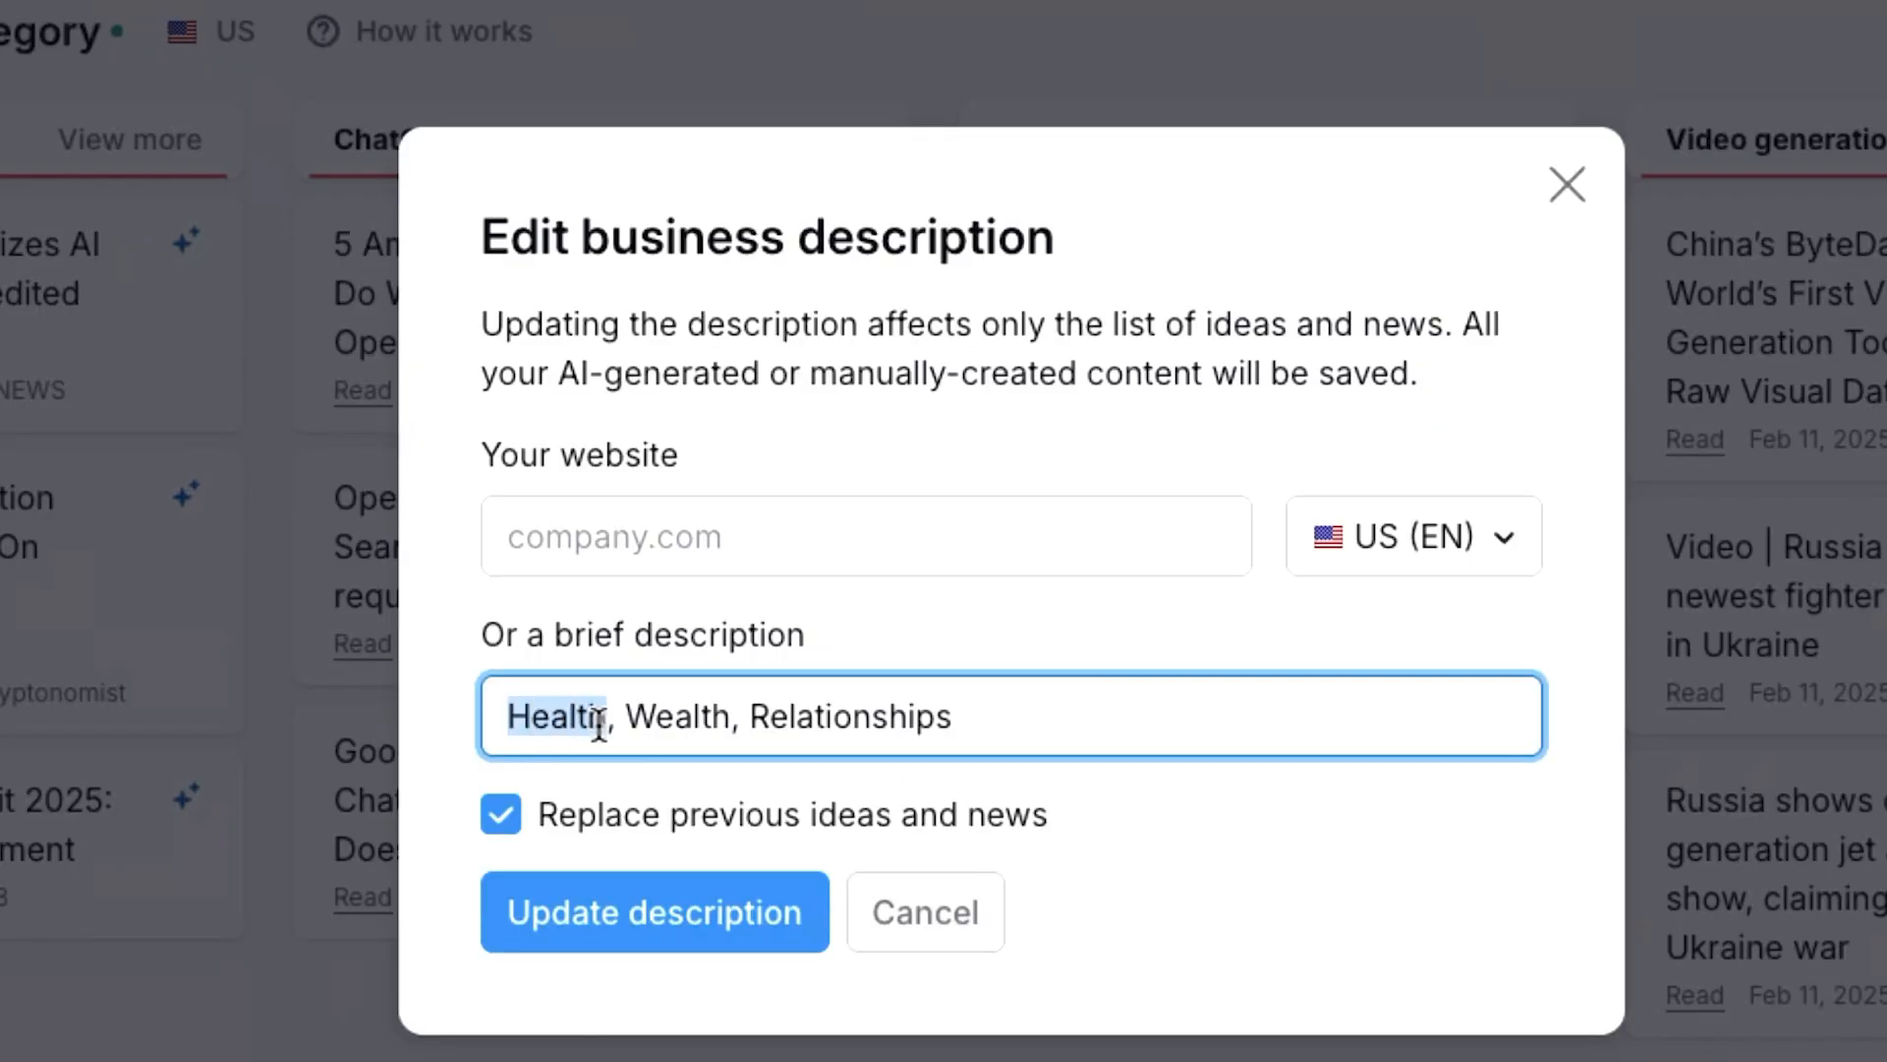
{"action": "left_click_drag", "start_coordinate": [624, 715], "coordinate": [969, 727]}
{"action": "left_click", "coordinate": [1008, 726]}
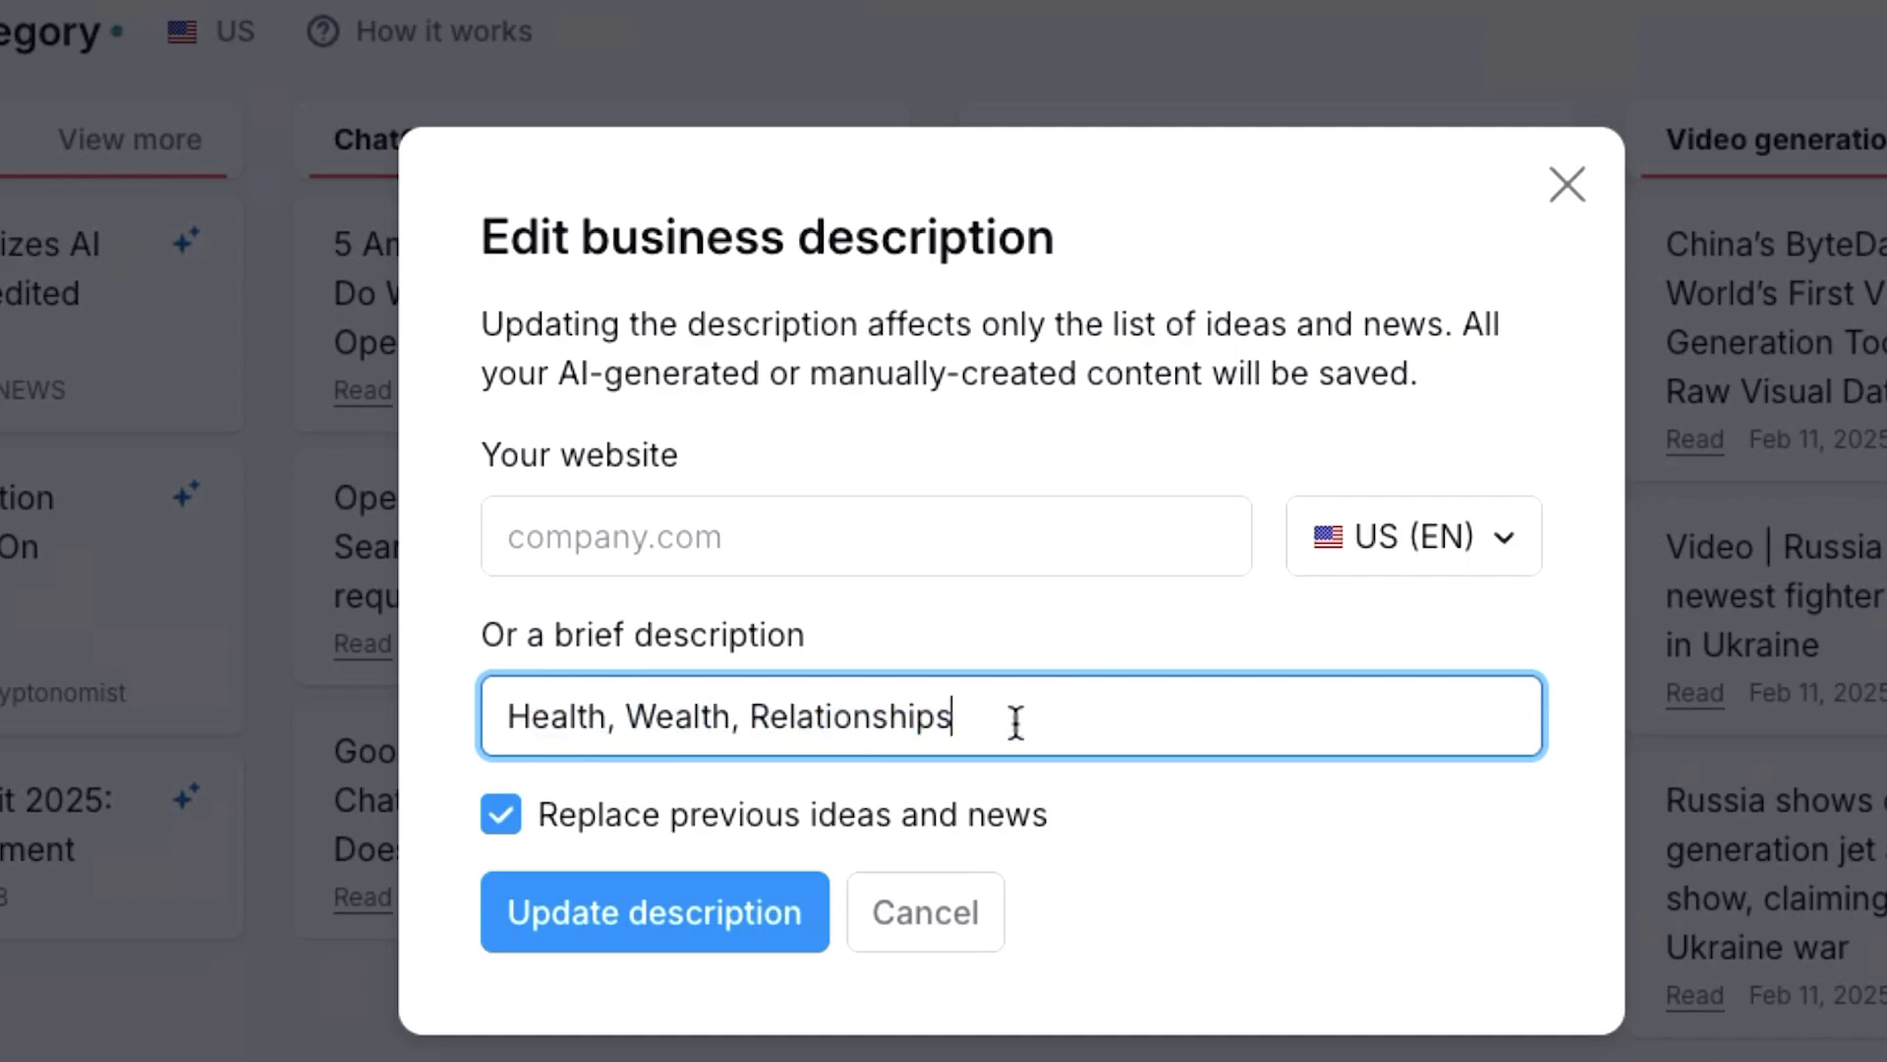
Set the brief description to "AI, ChatGPT, Image generators, Video Generators & AI Automation" and update the business description
{"action": "triple_click", "coordinate": [934, 713]}
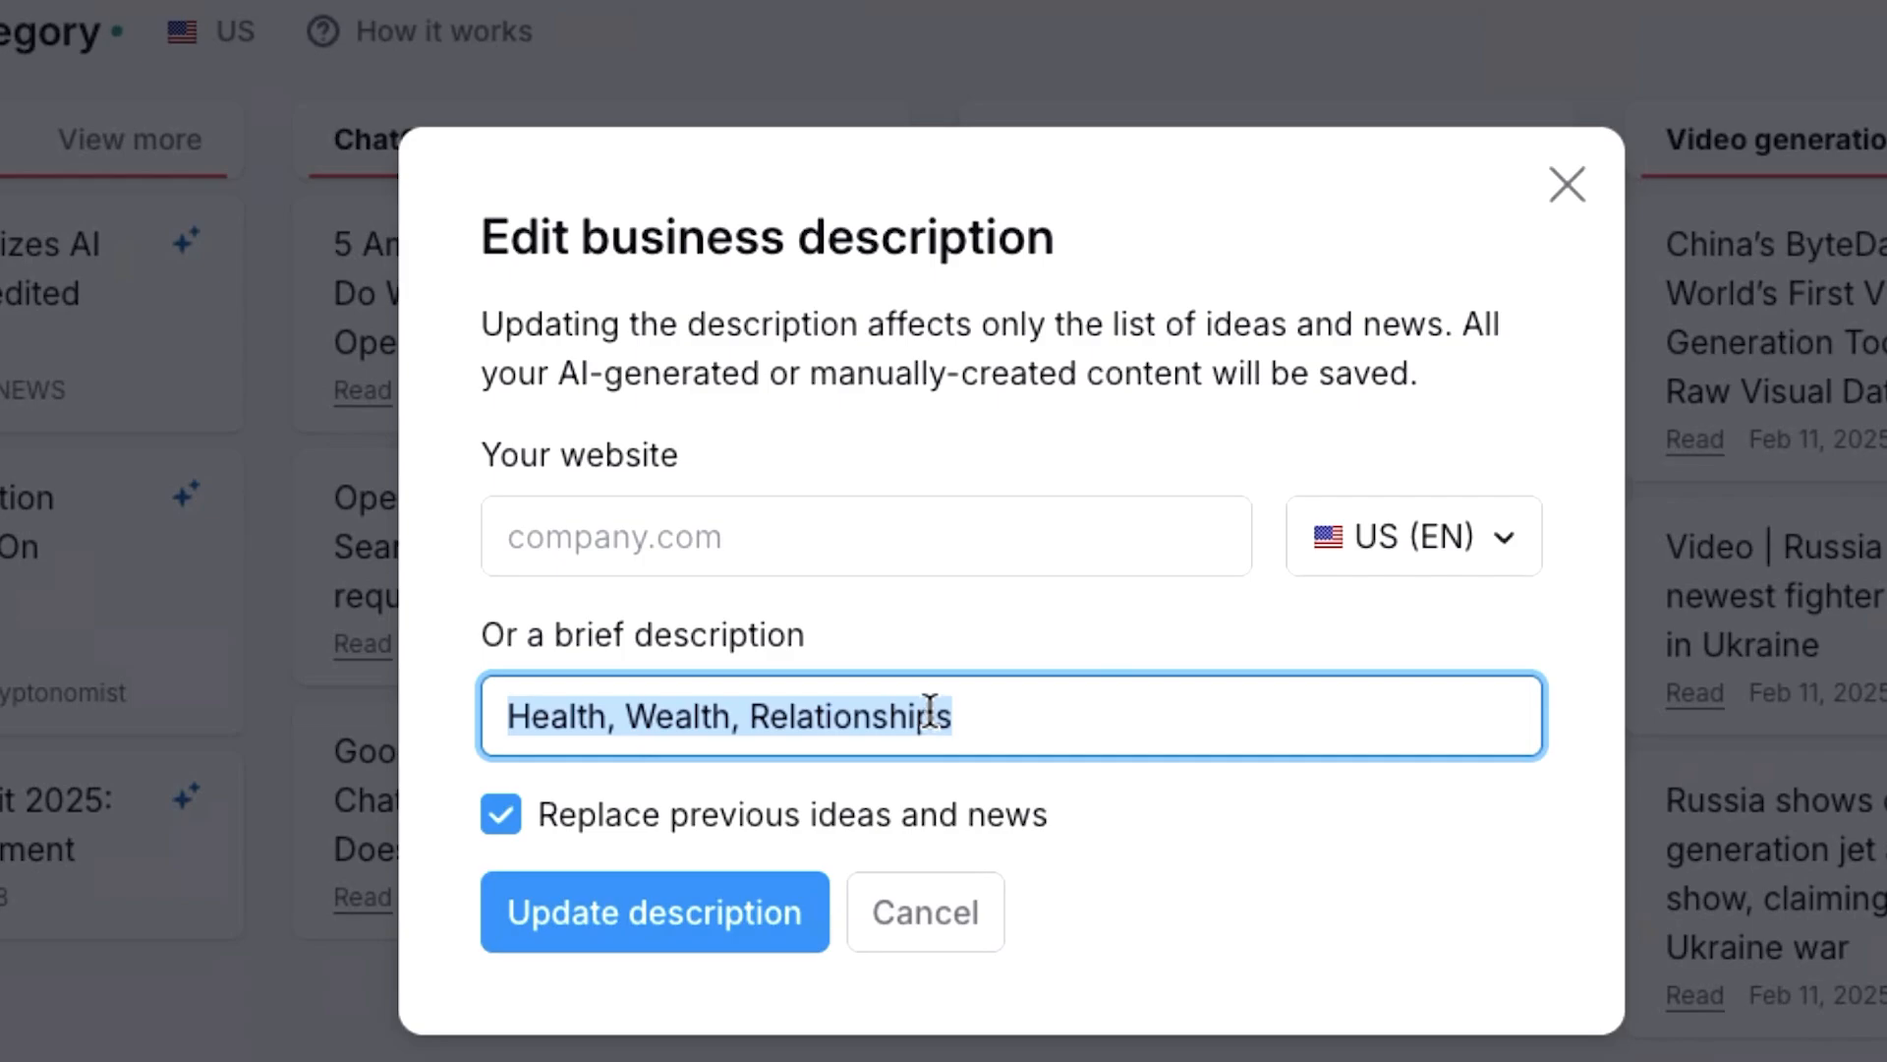
{"action": "type", "text": "AI, ChatGPT, Image generators, Video Generators & AI Automation"}
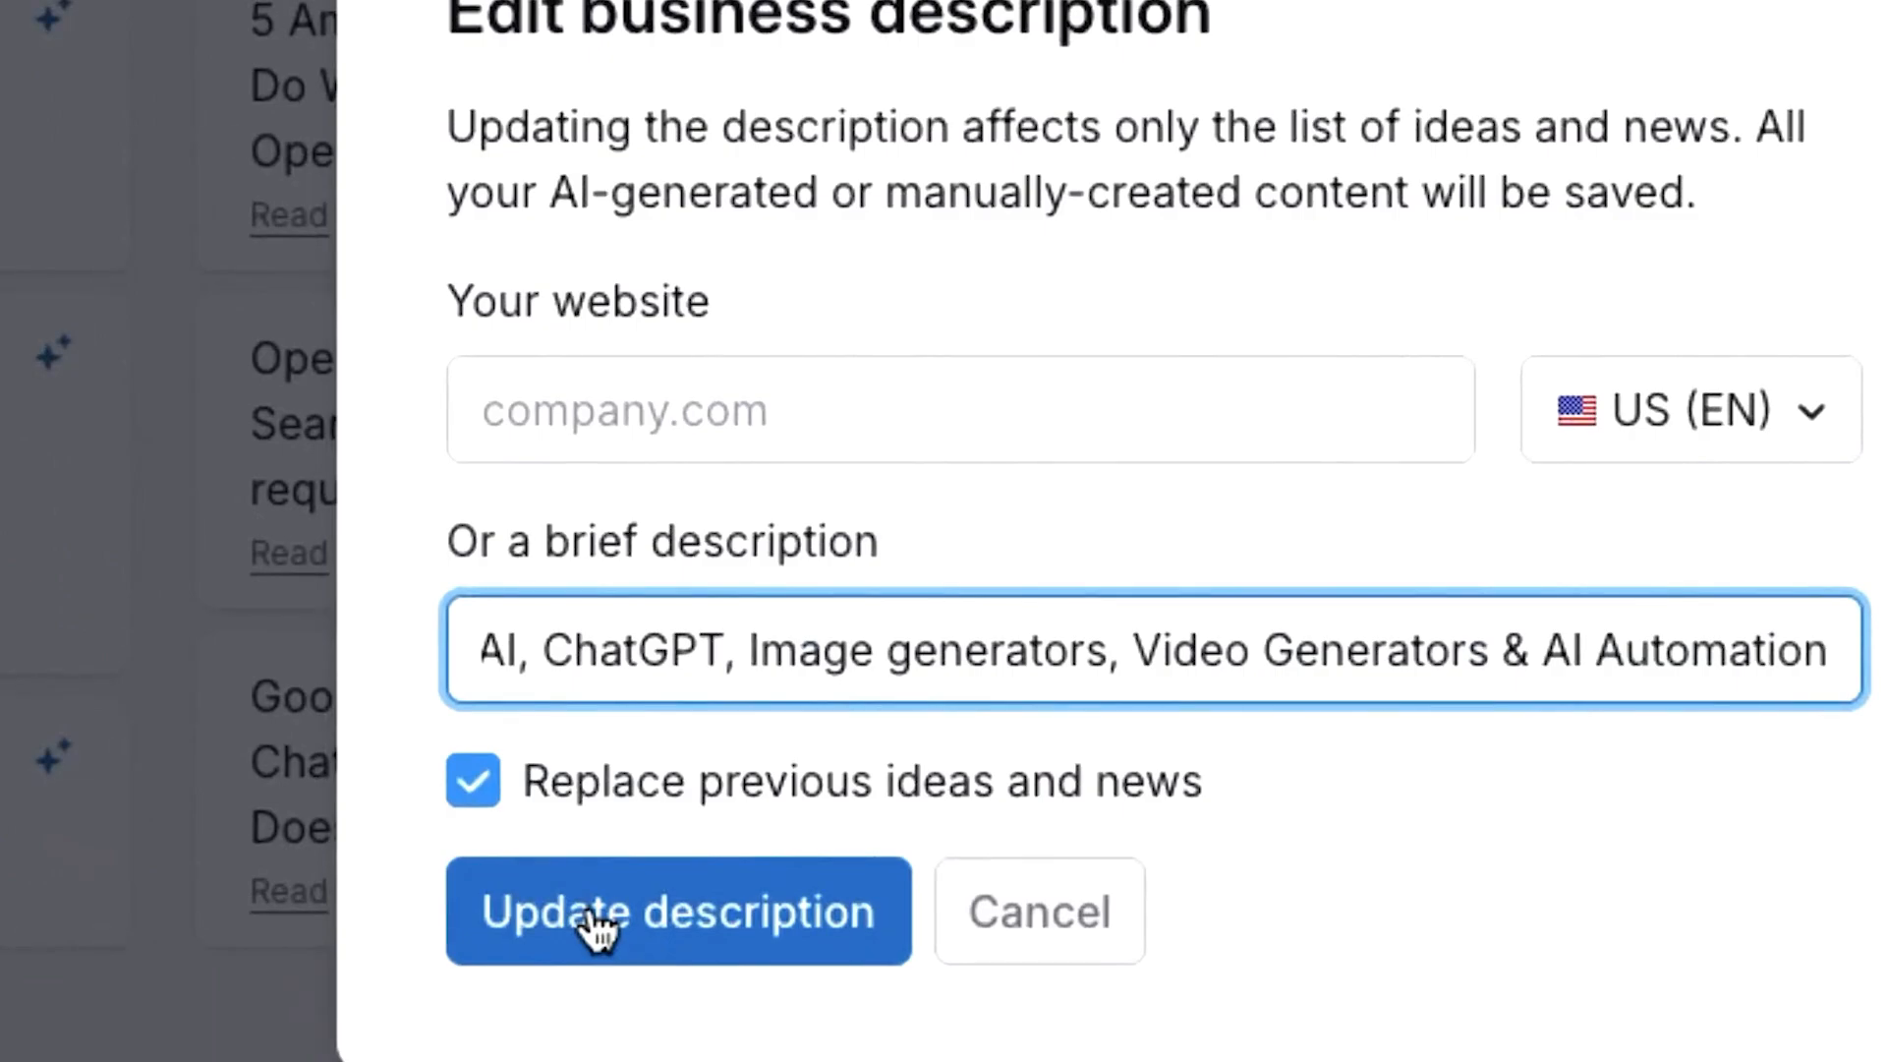
{"action": "left_click", "coordinate": [595, 924]}
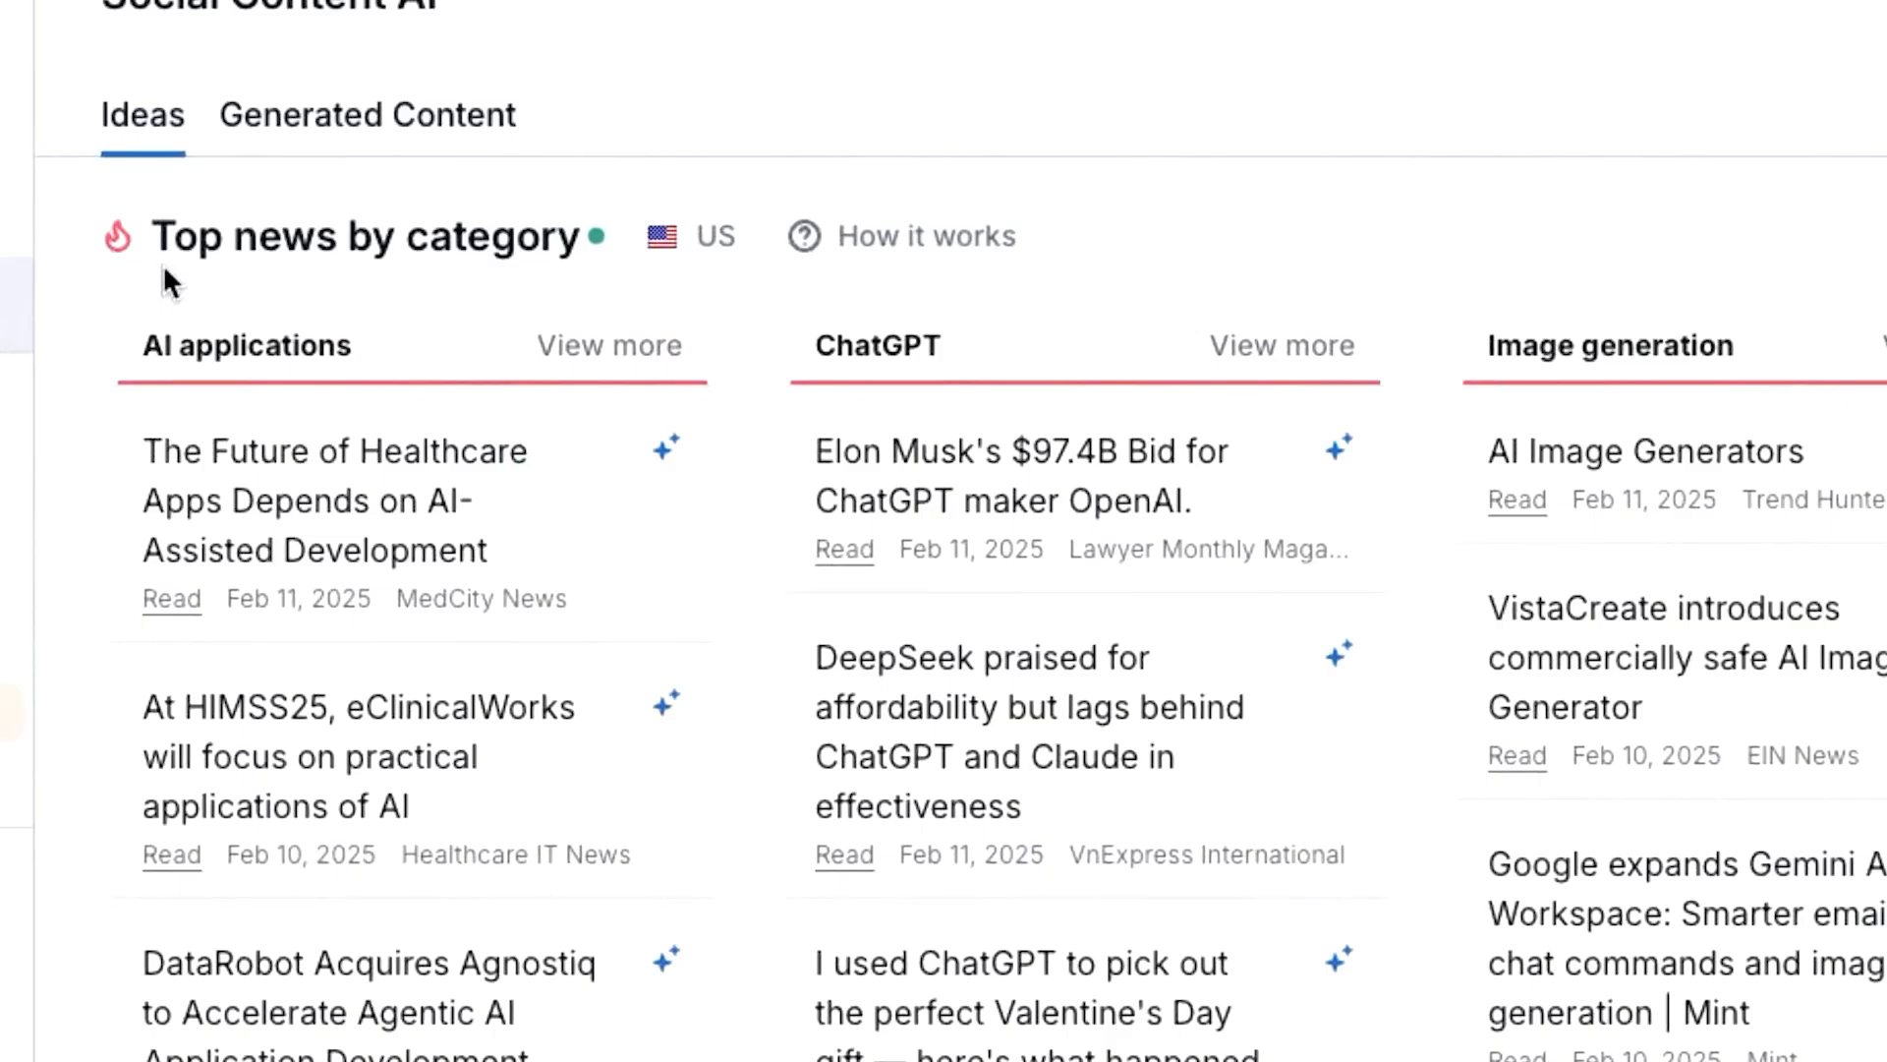
Look through the refreshed news categories and the ideas grouped by topic
{"action": "mouse_move", "coordinate": [147, 345]}
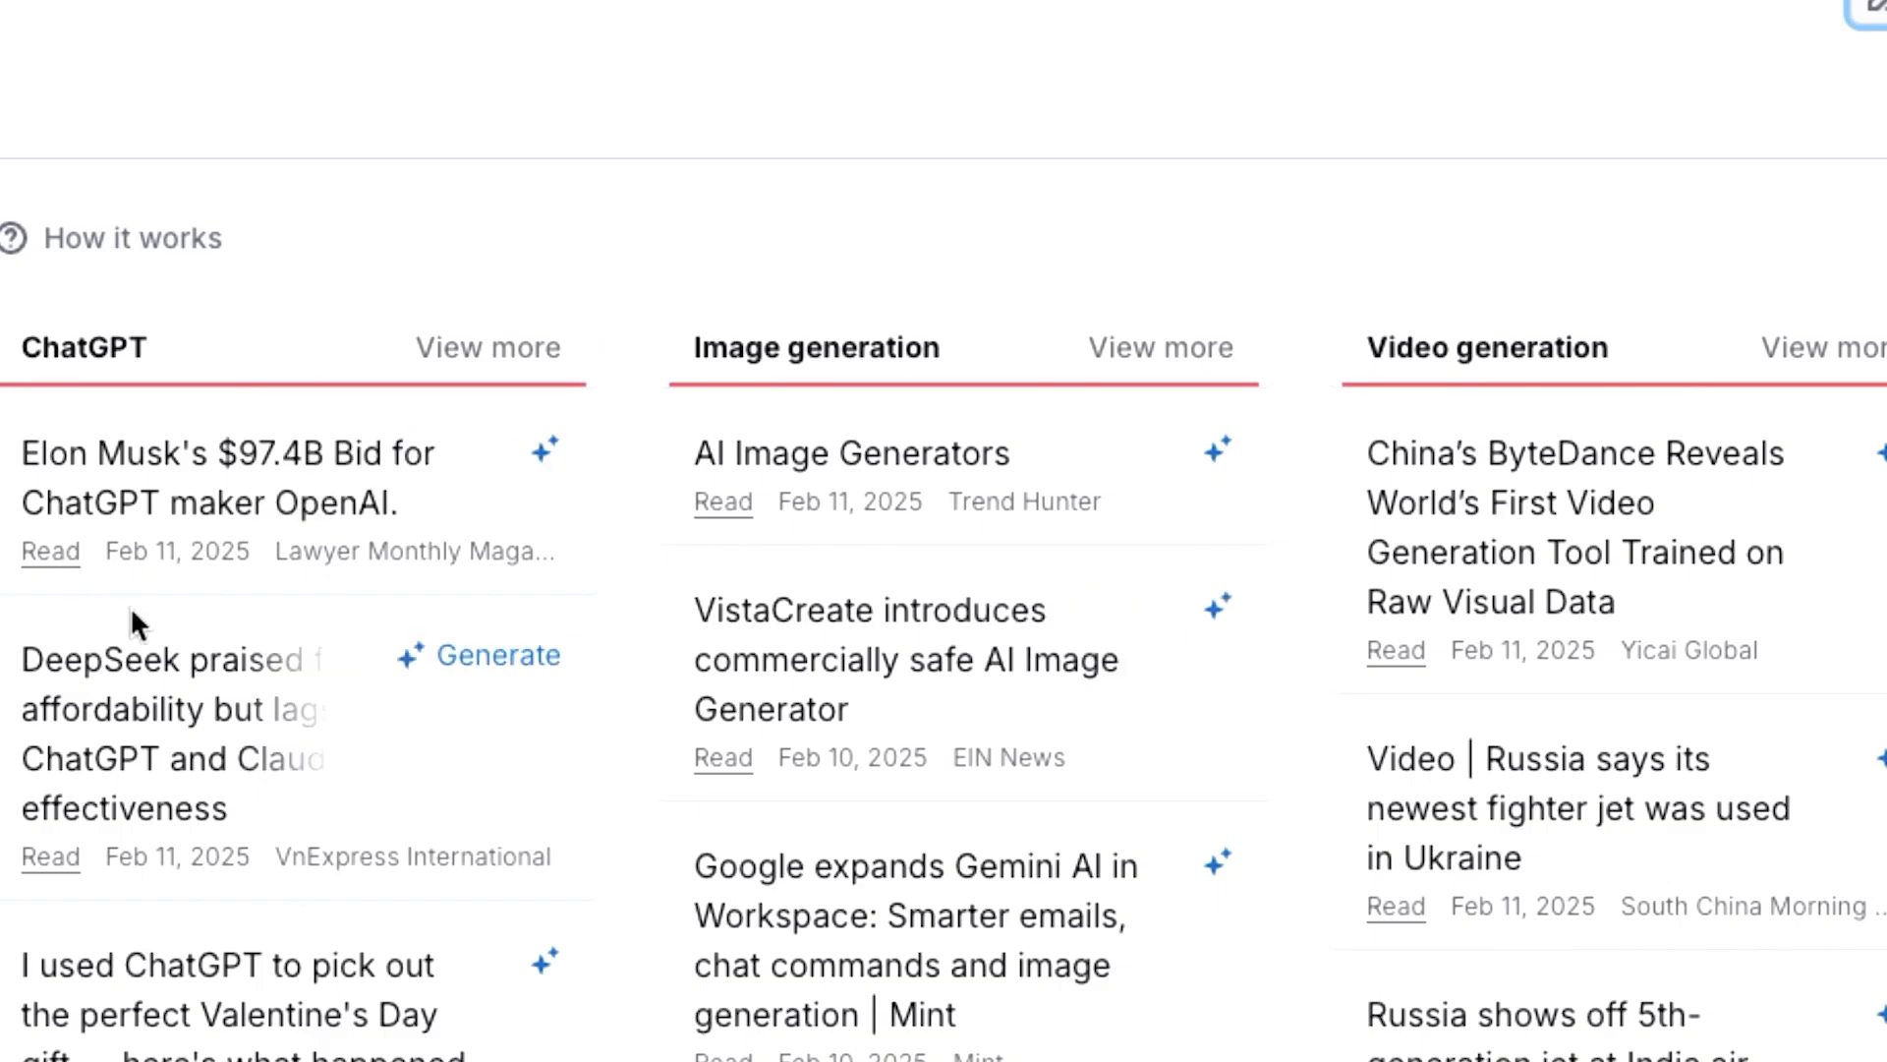
{"action": "scroll", "coordinate": [169, 821], "scroll_direction": "down", "scroll_amount": 3}
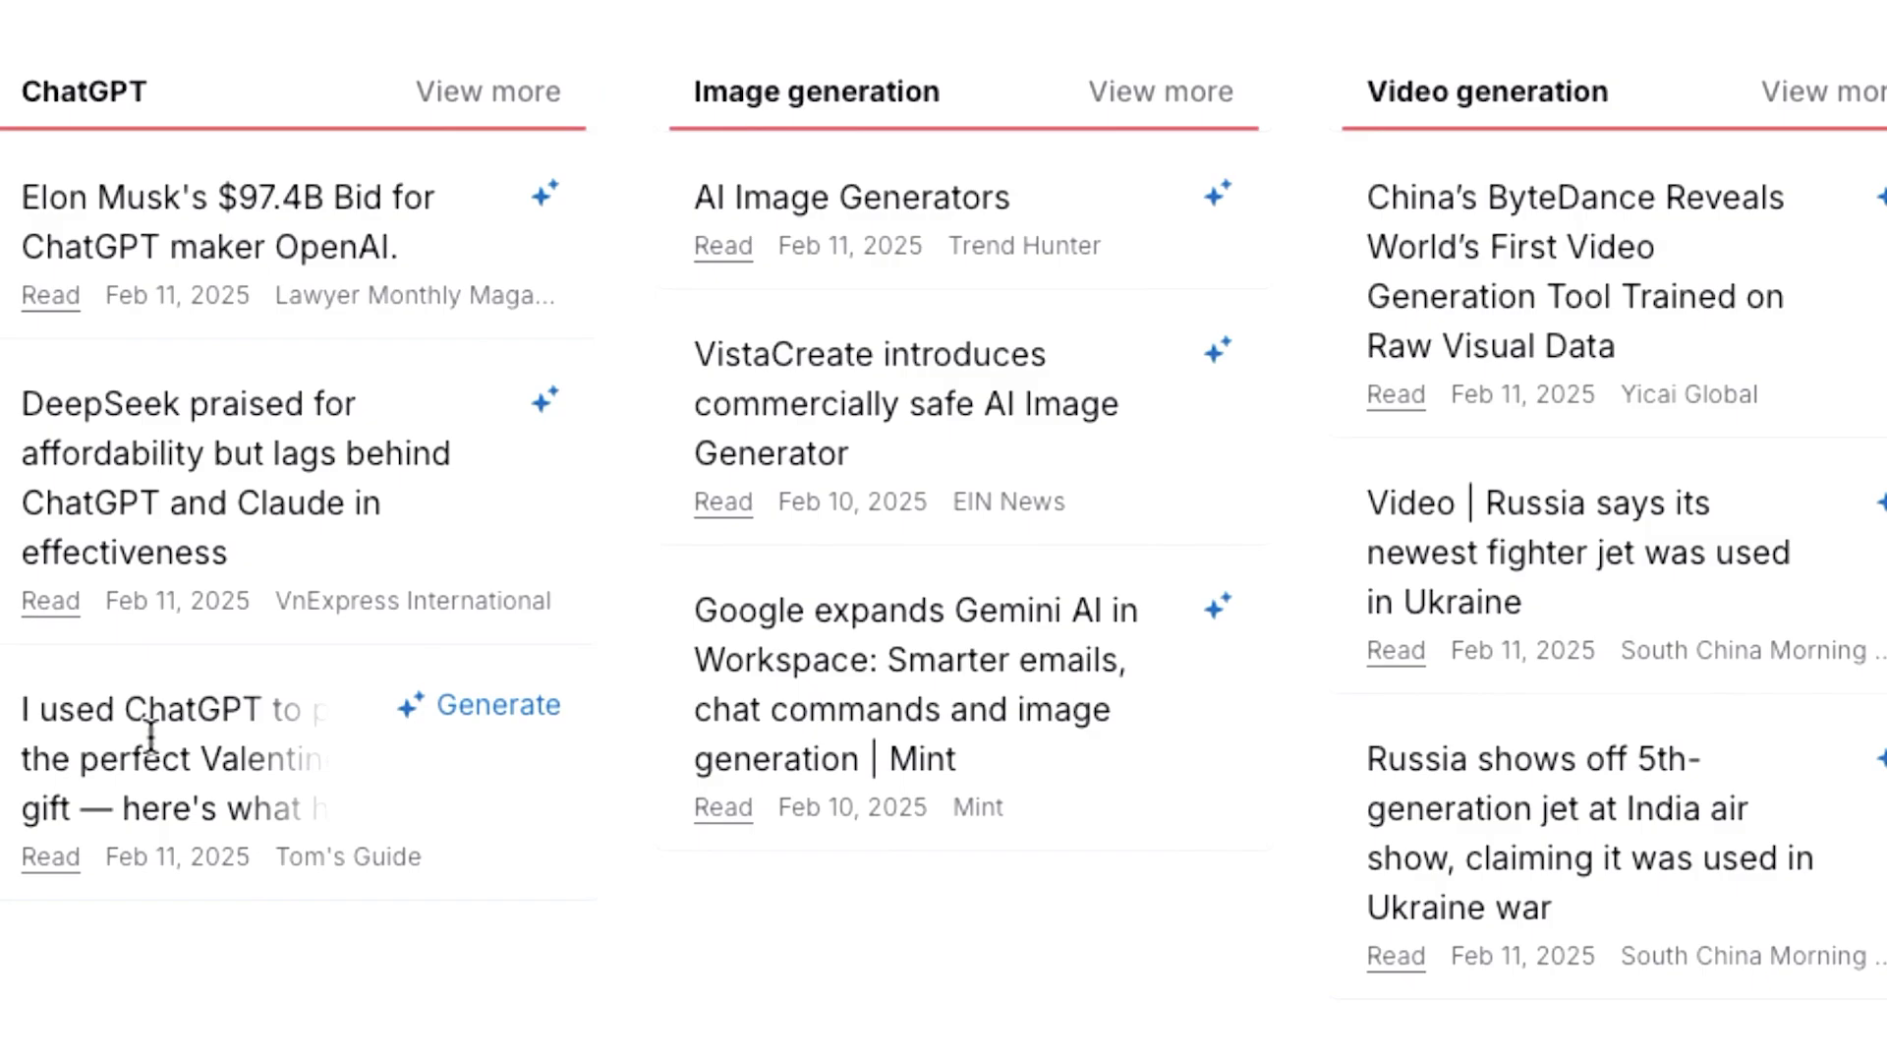
{"action": "scroll", "coordinate": [475, 826], "scroll_direction": "down", "scroll_amount": 5}
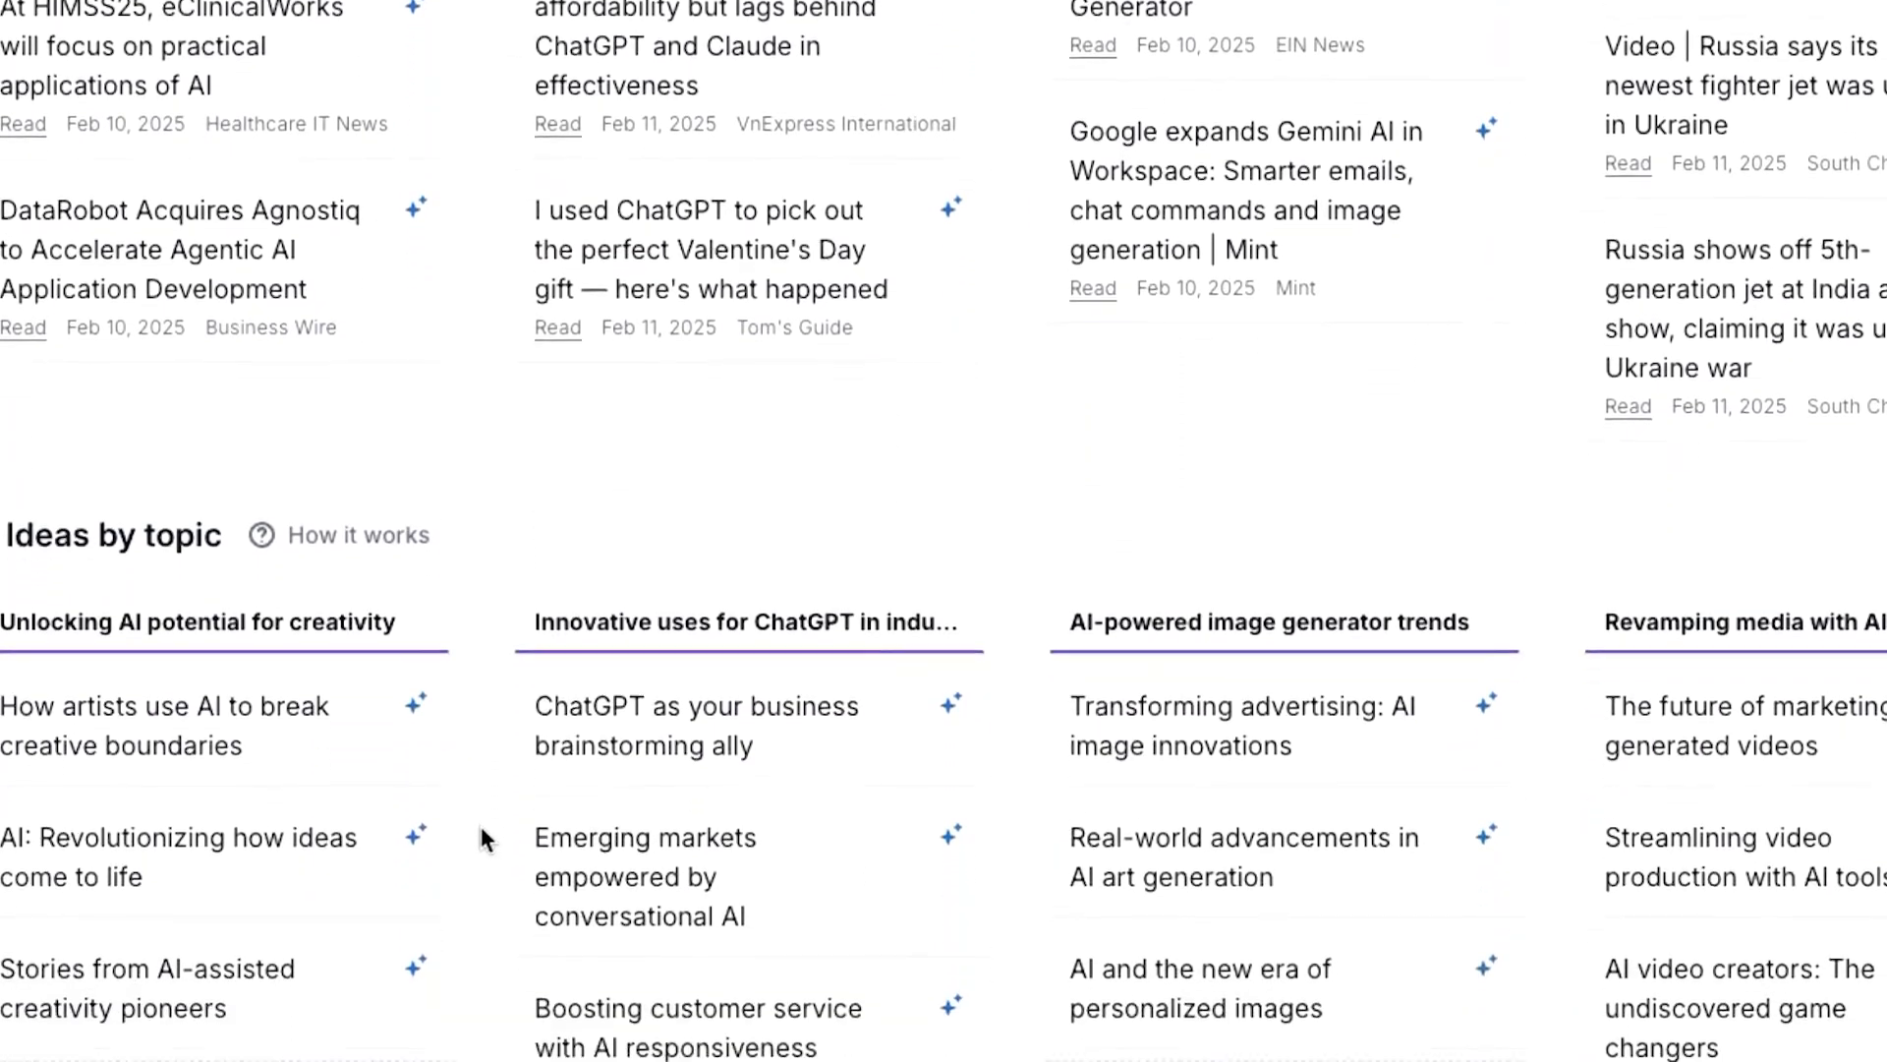
{"action": "scroll", "coordinate": [481, 826], "scroll_direction": "down", "scroll_amount": 5}
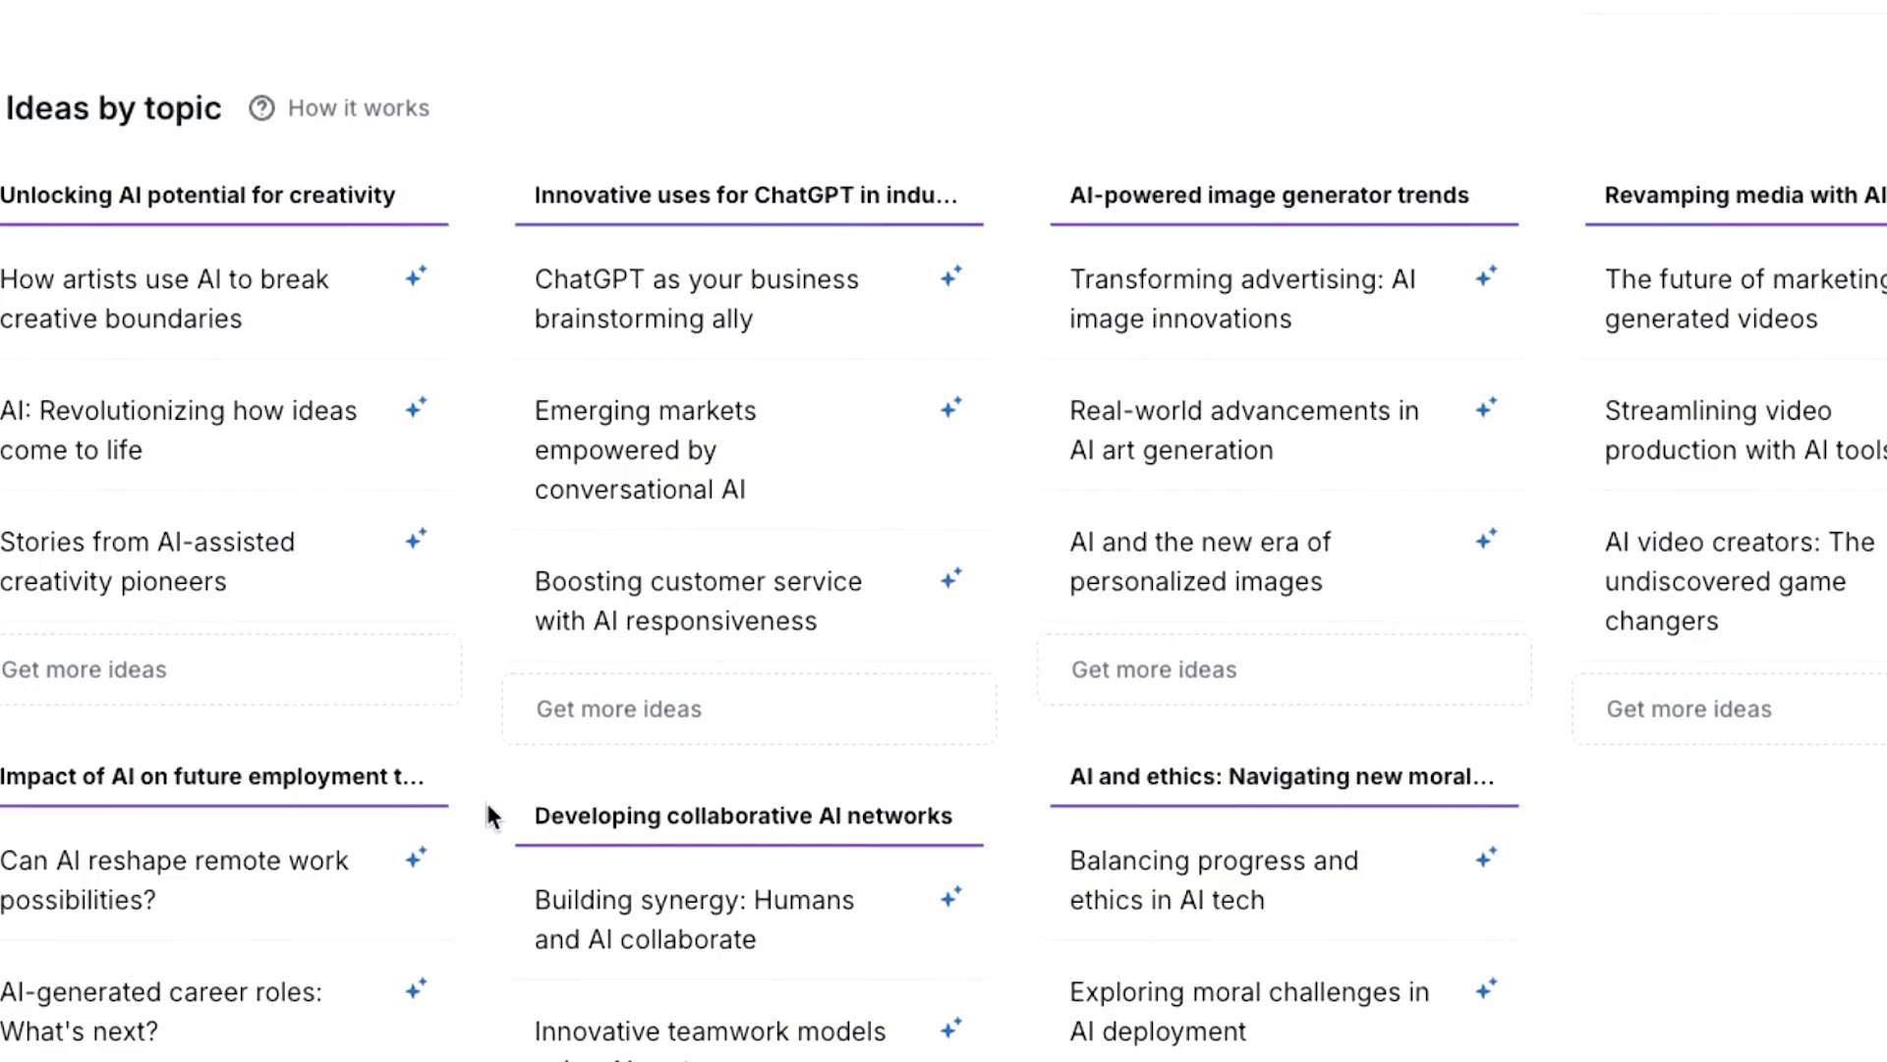
{"action": "scroll", "coordinate": [488, 816], "scroll_direction": "down", "scroll_amount": 4}
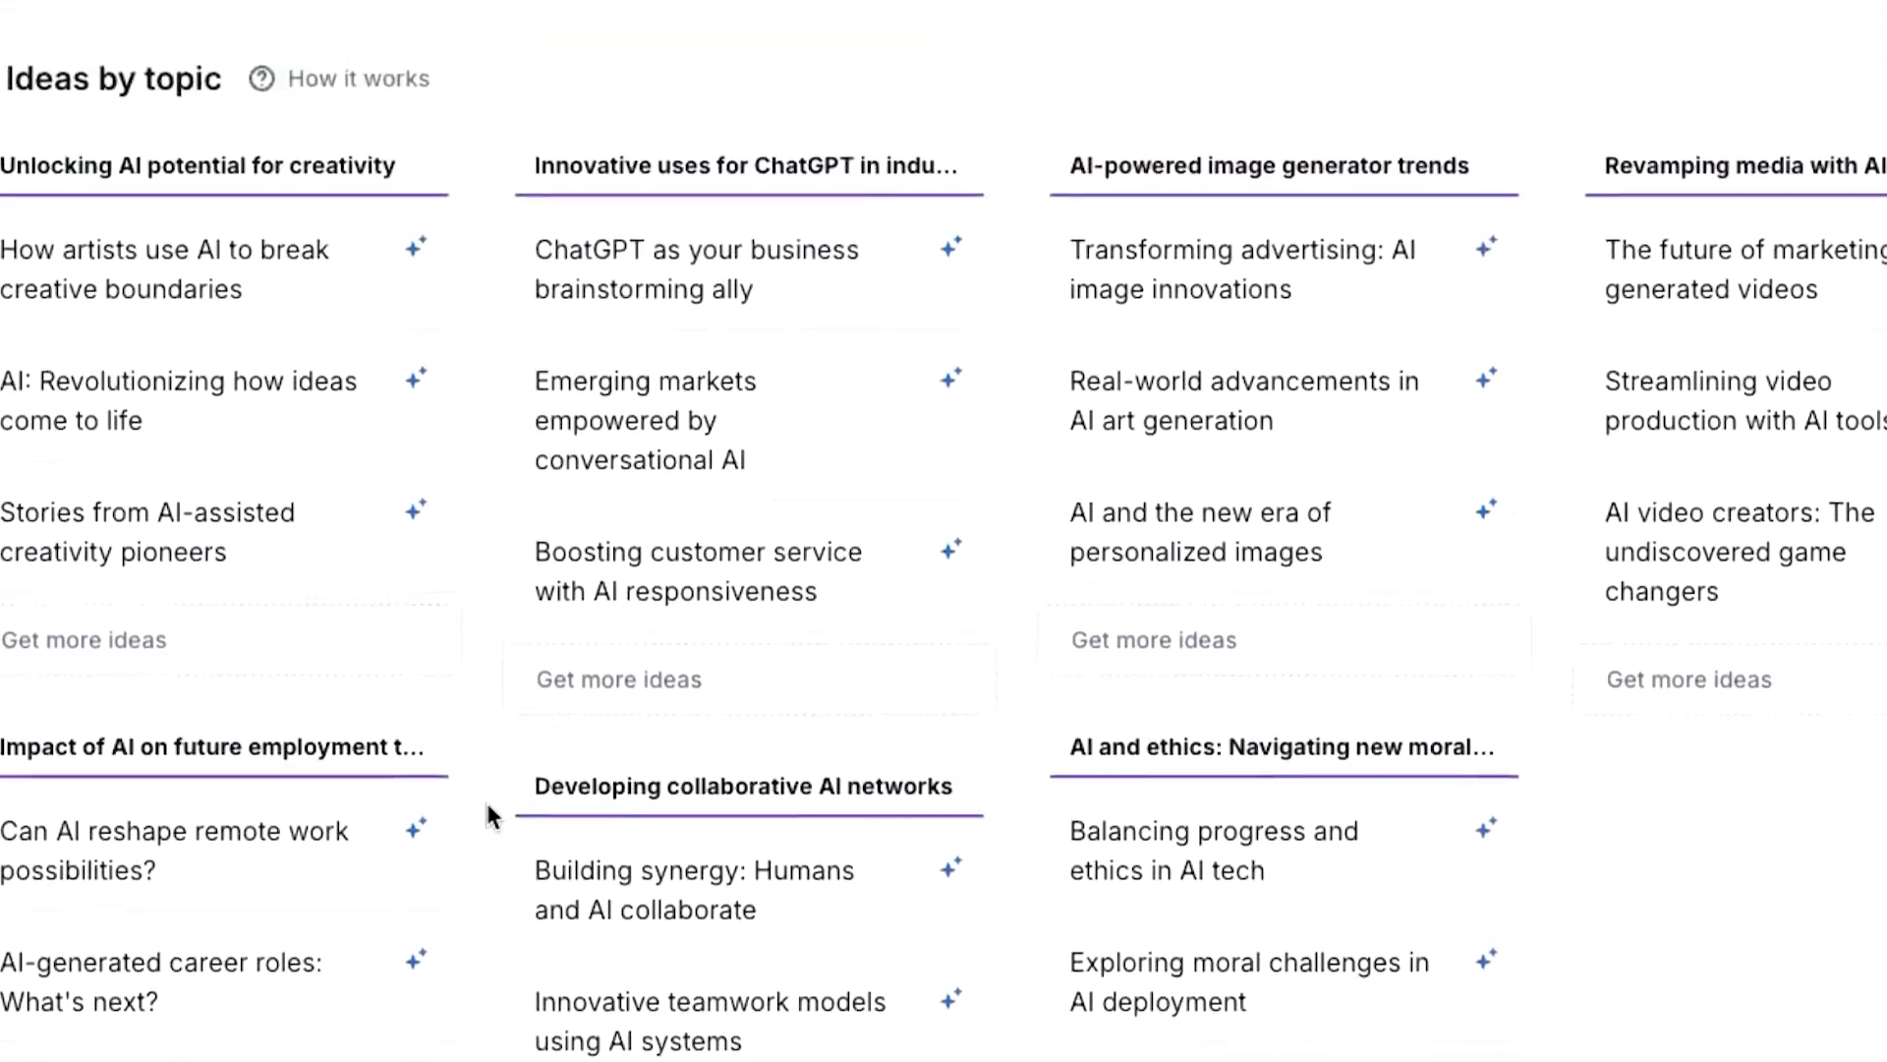
{"action": "scroll", "coordinate": [489, 816], "scroll_direction": "up", "scroll_amount": 8}
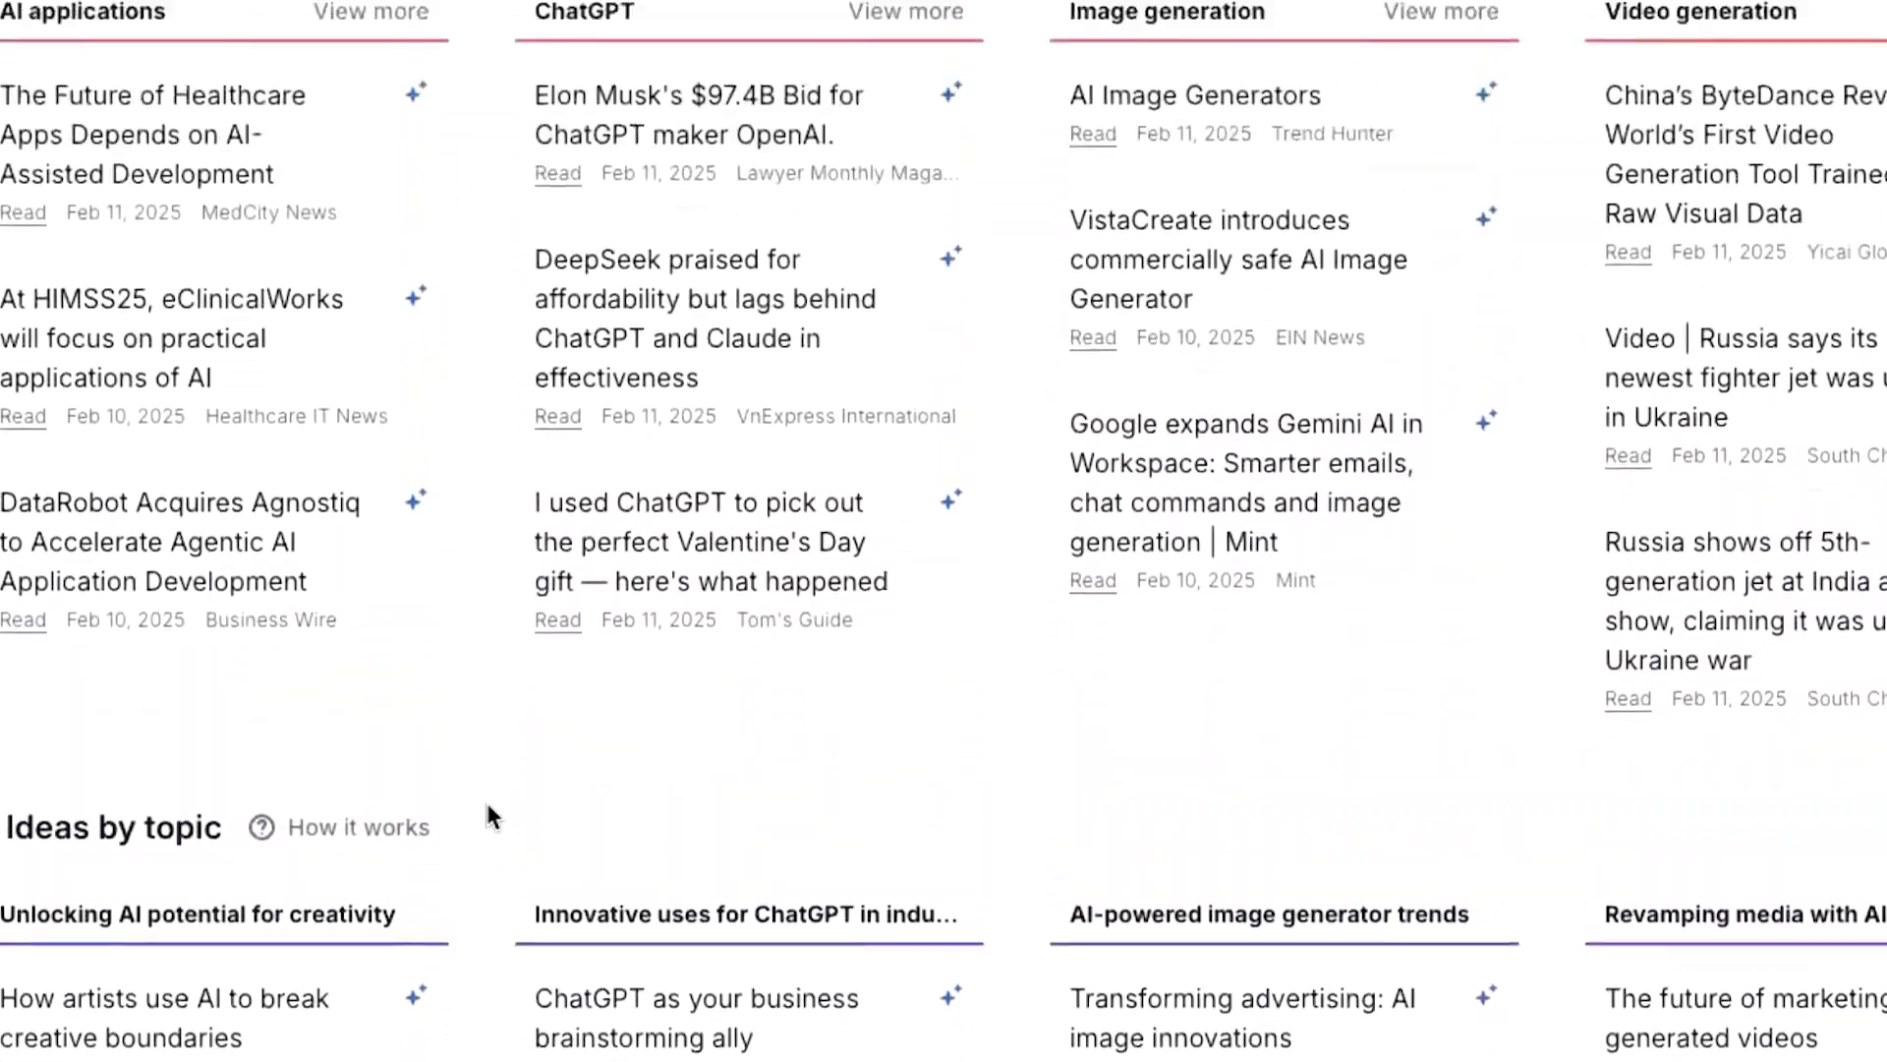
{"action": "scroll", "coordinate": [486, 798], "scroll_direction": "up", "scroll_amount": 3}
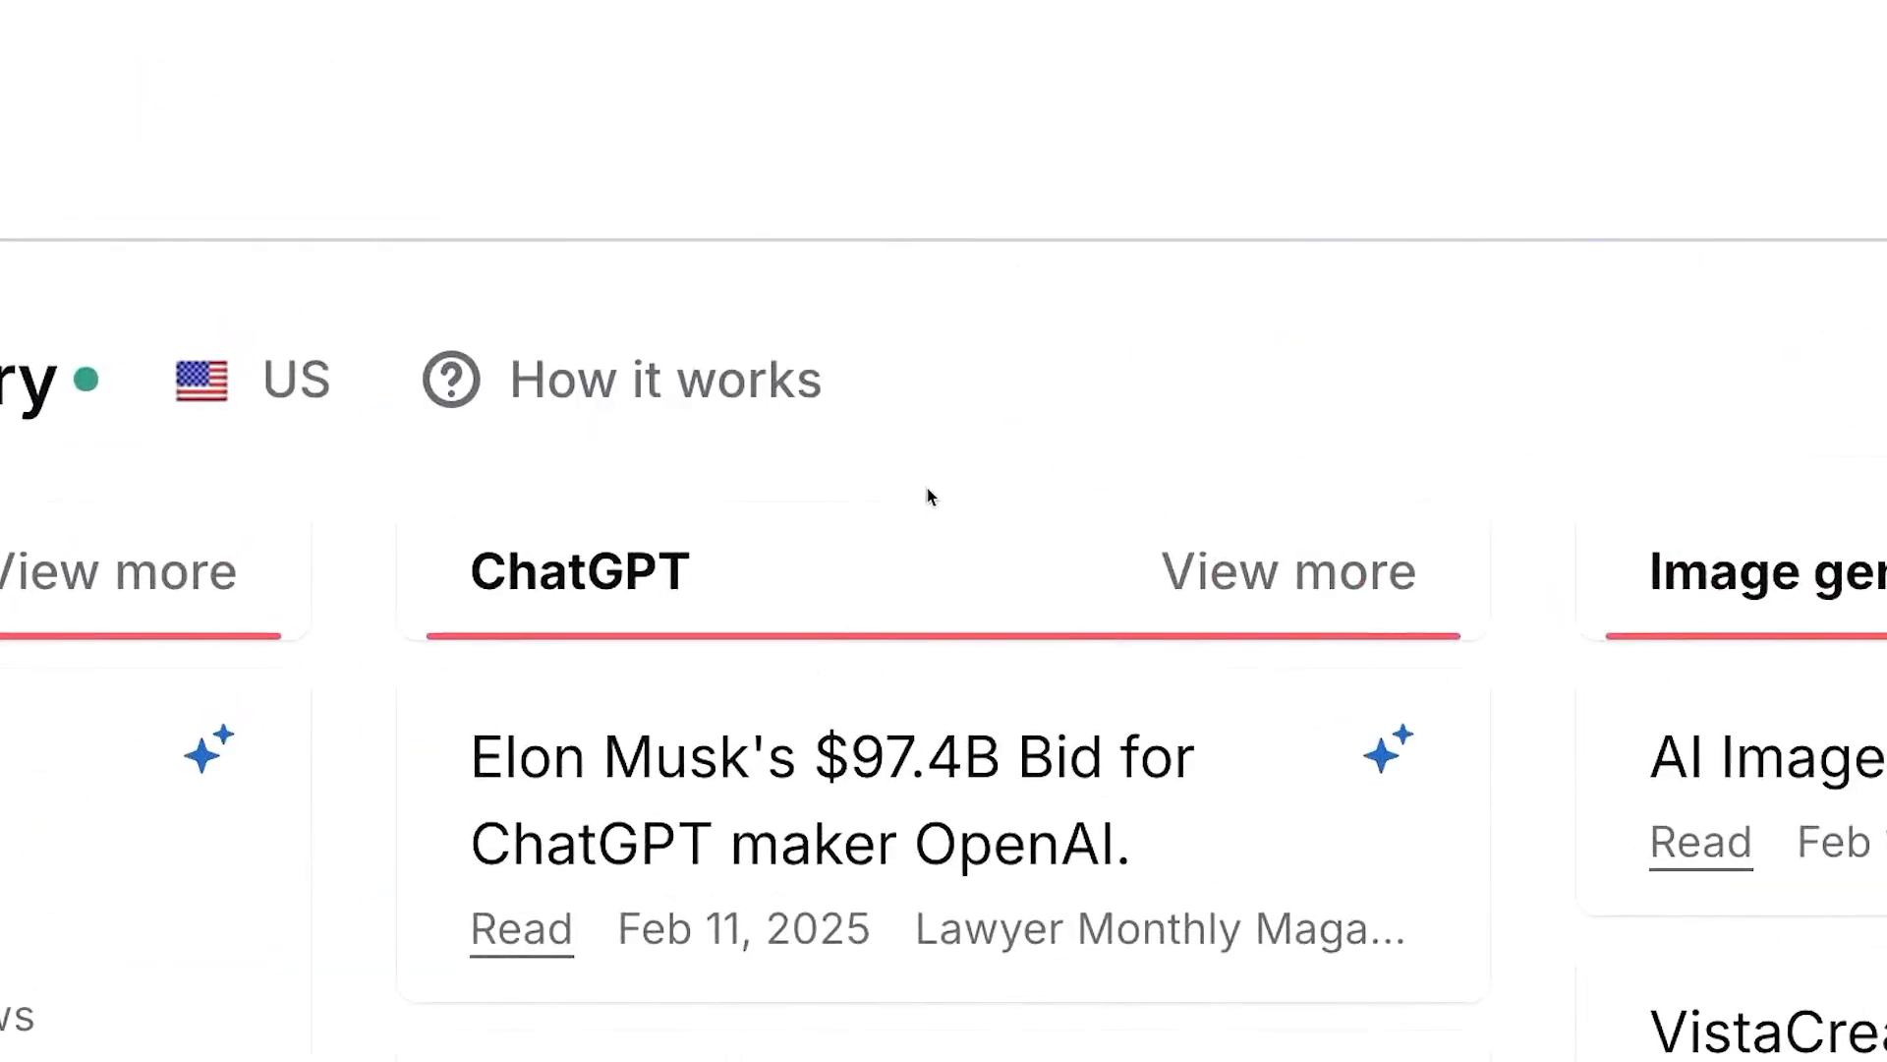
Open the full list of ChatGPT news and browse its headlines down to the February 10 articles
{"action": "left_click", "coordinate": [1265, 590]}
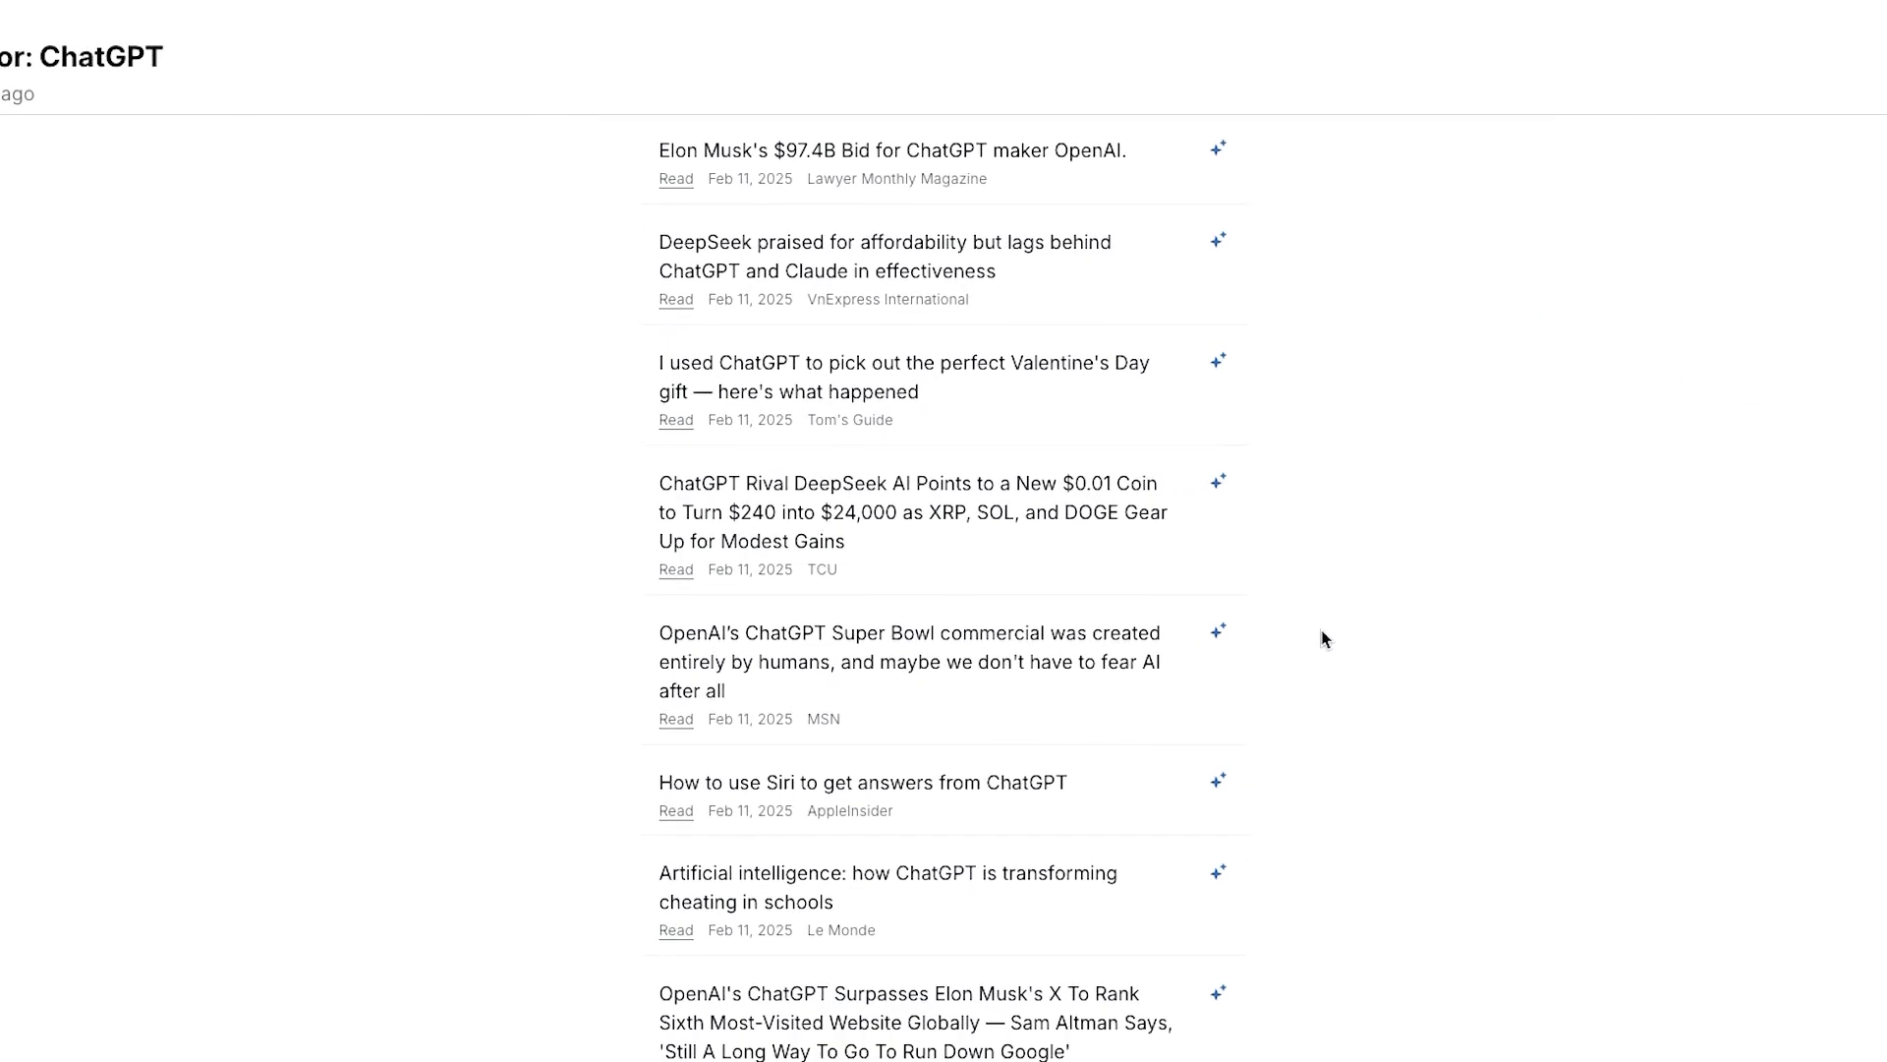
{"action": "scroll", "coordinate": [1323, 637], "scroll_direction": "down", "scroll_amount": 4}
{"action": "scroll", "coordinate": [1324, 628], "scroll_direction": "down", "scroll_amount": 5}
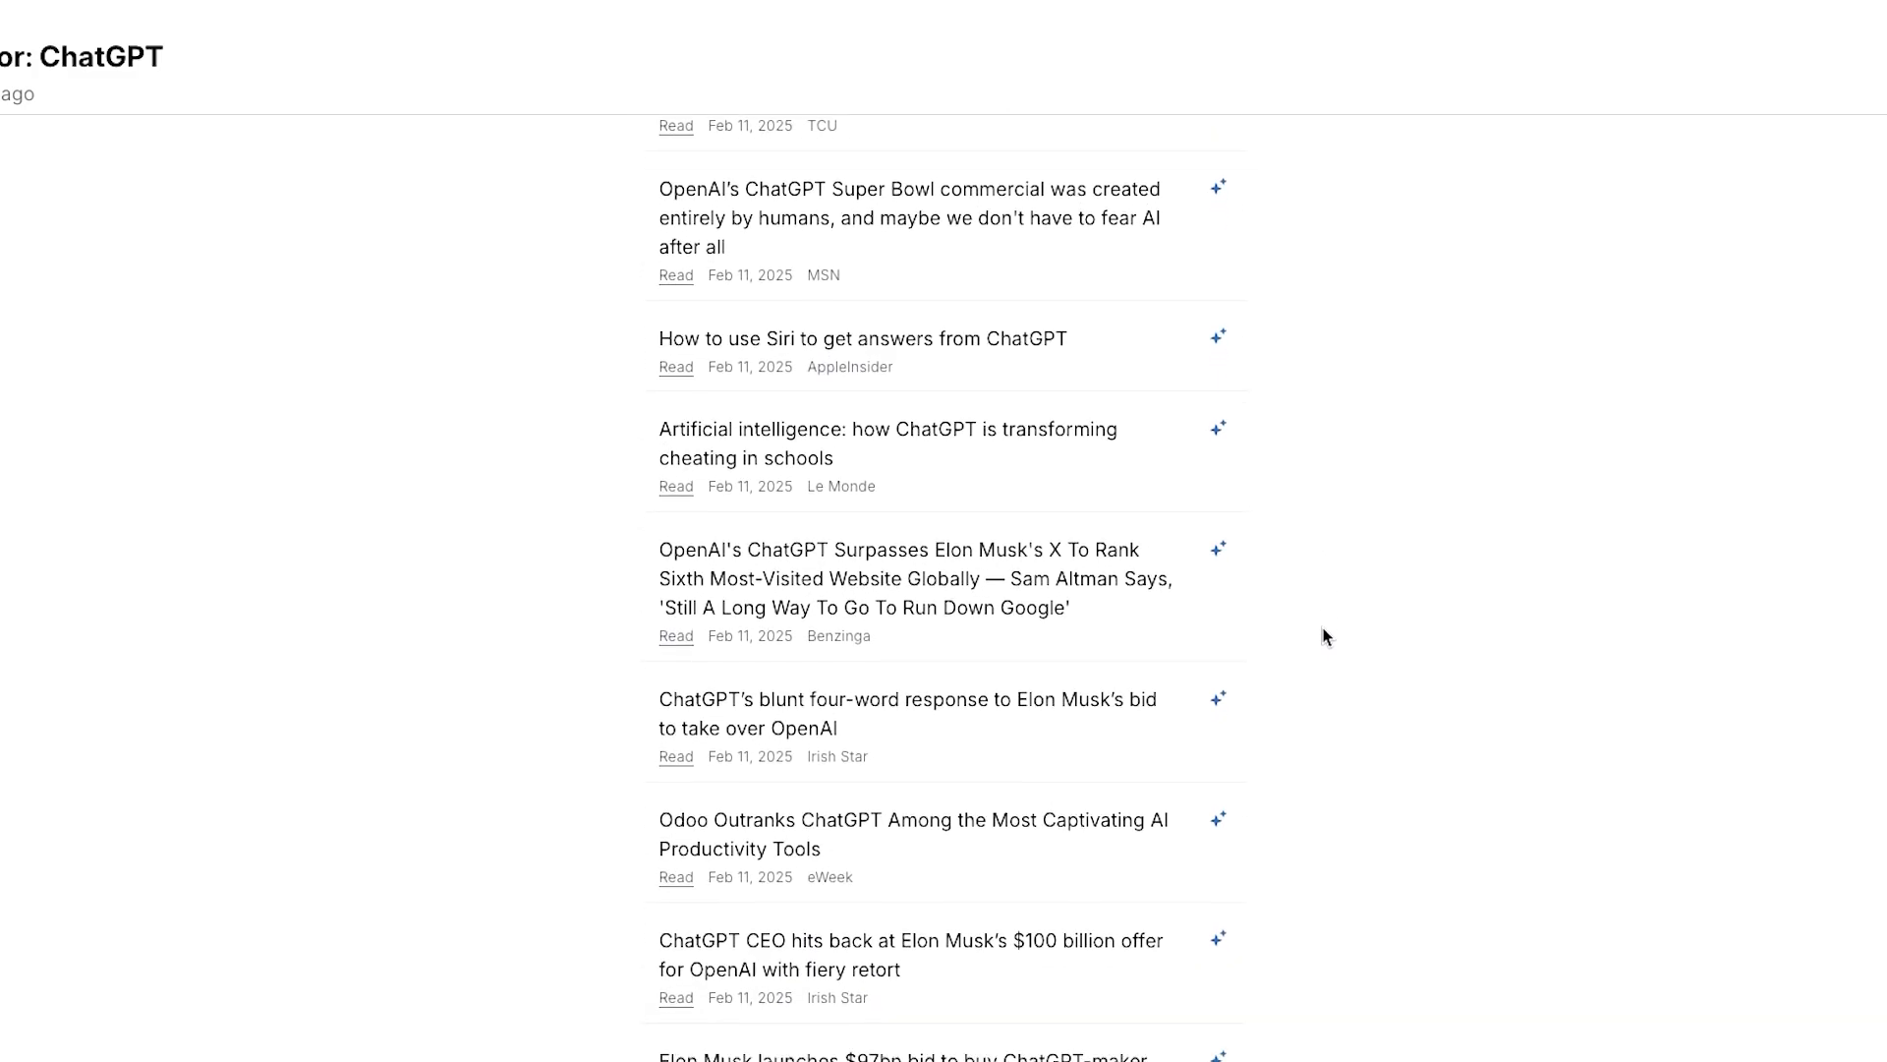
{"action": "scroll", "coordinate": [1323, 637], "scroll_direction": "down", "scroll_amount": 5}
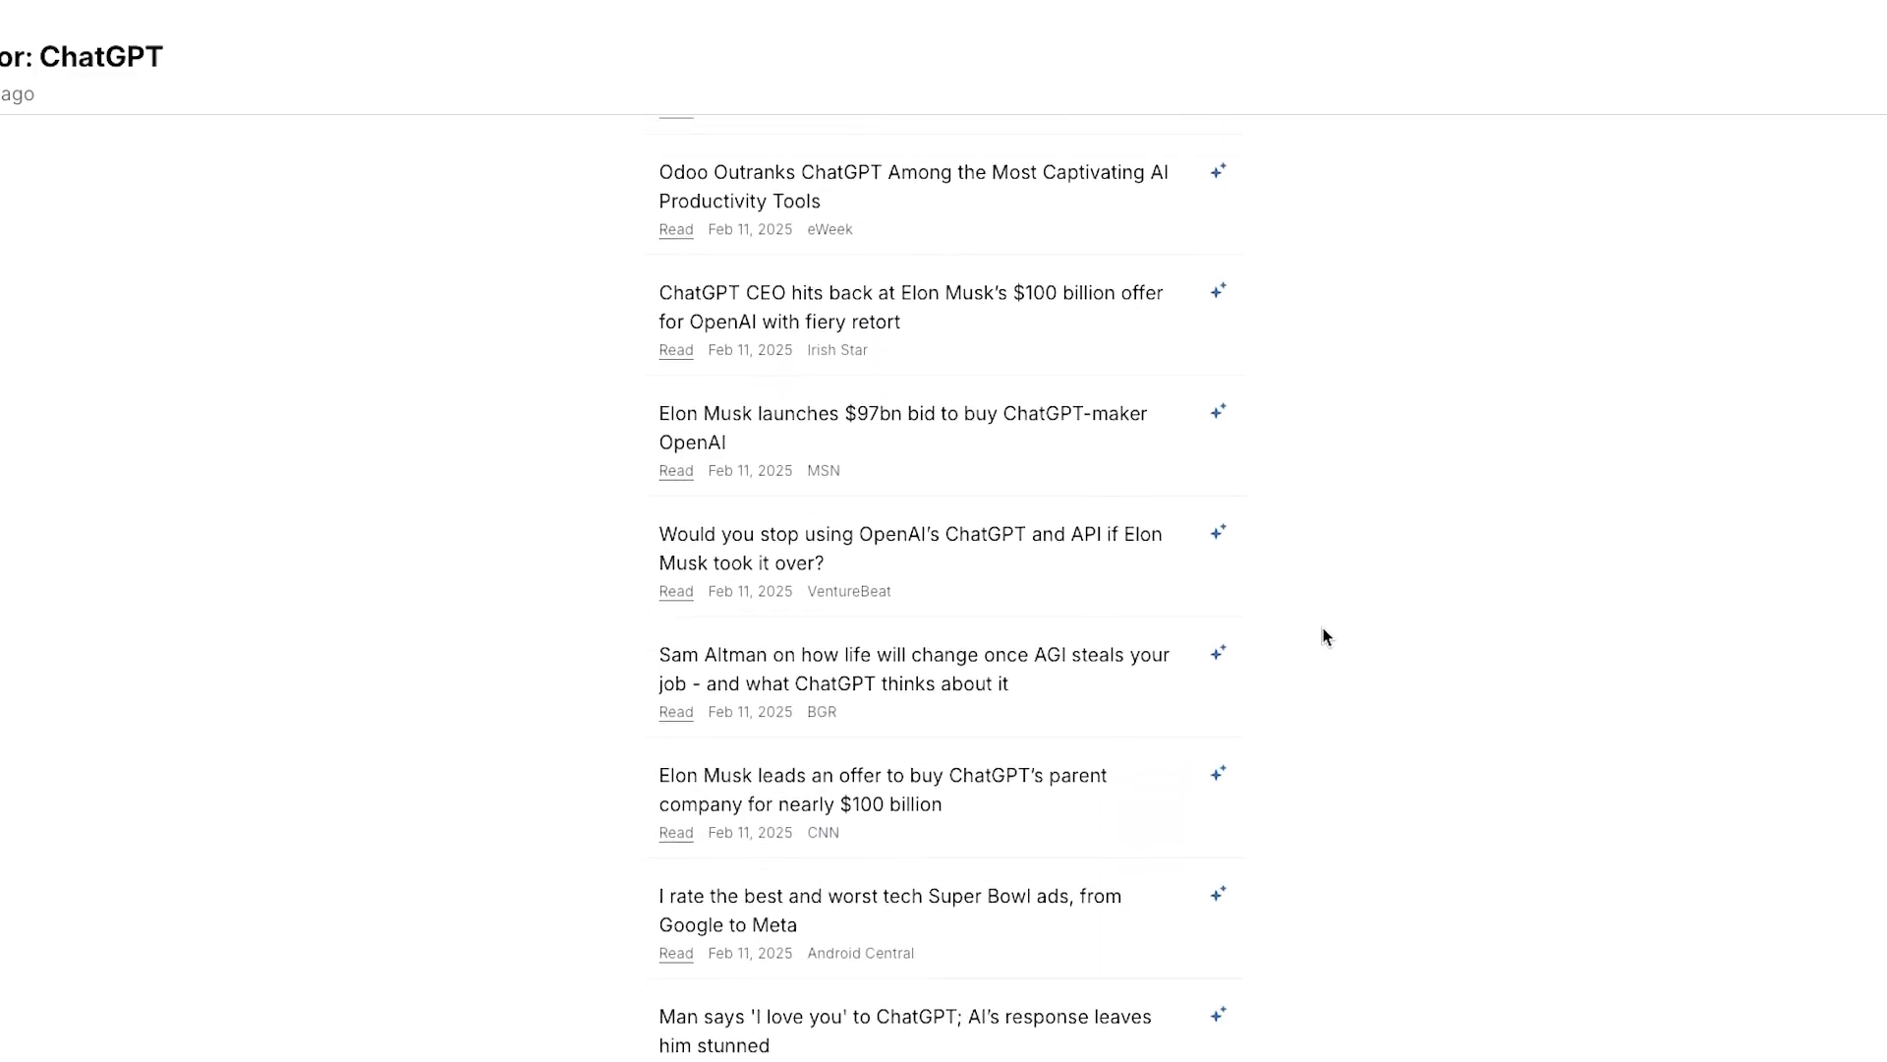
{"action": "scroll", "coordinate": [1323, 637], "scroll_direction": "down", "scroll_amount": 4}
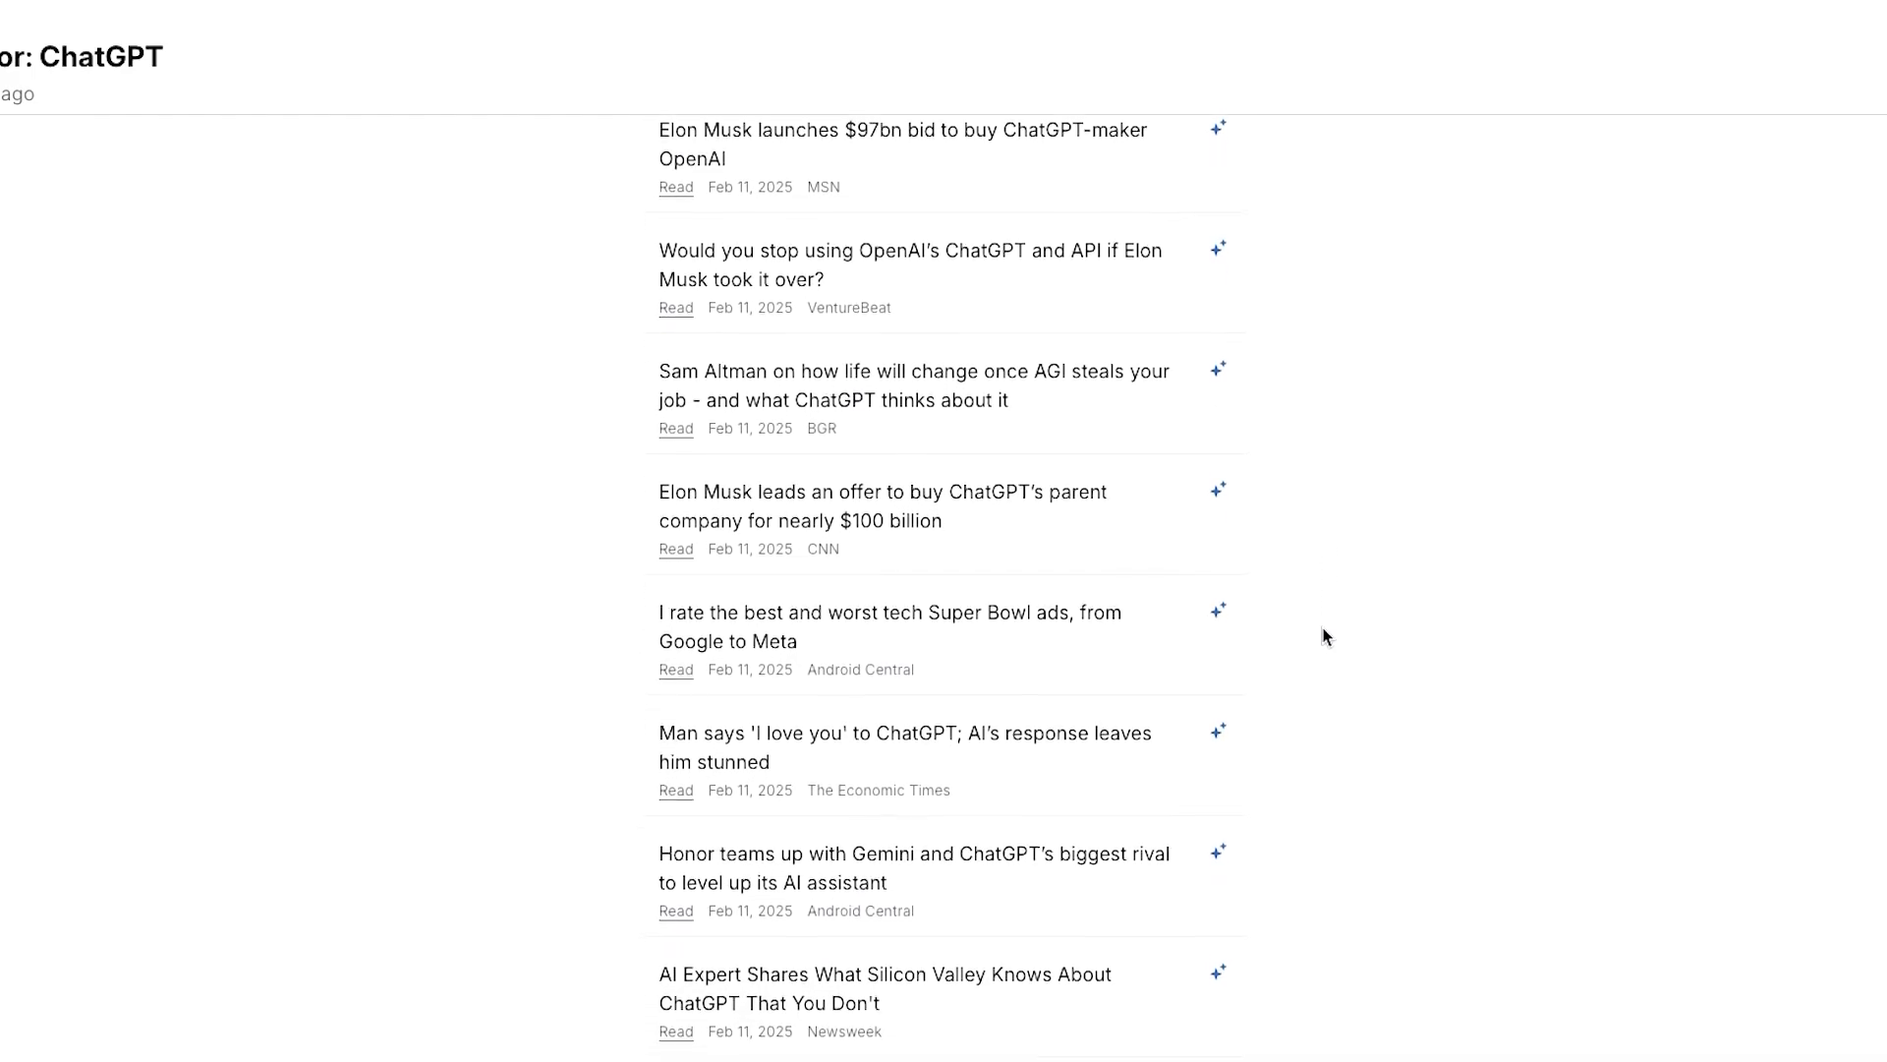
{"action": "scroll", "coordinate": [1323, 637], "scroll_direction": "down", "scroll_amount": 3}
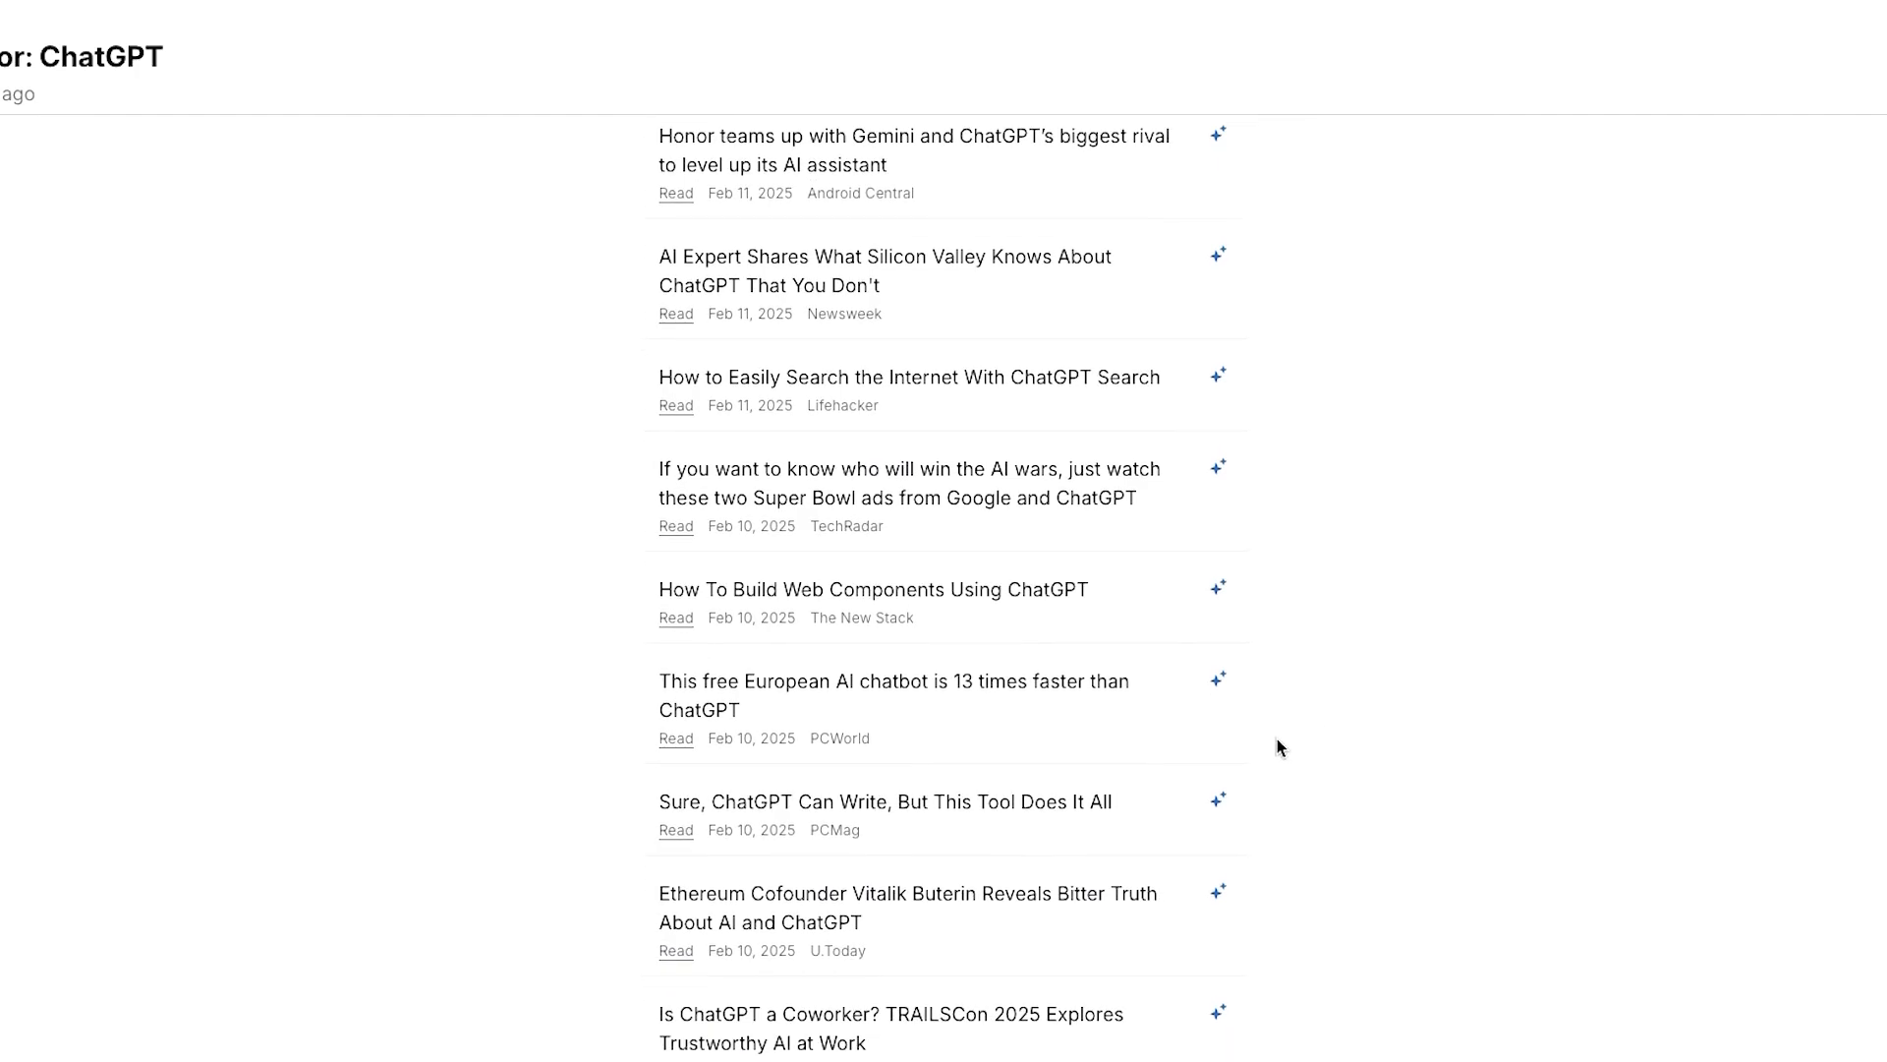
Read the PCWorld article on the free European AI chatbot and watch Mistral's "Le Chat vs other AI assistants - speed" video full screen
{"action": "mouse_move", "coordinate": [868, 725]}
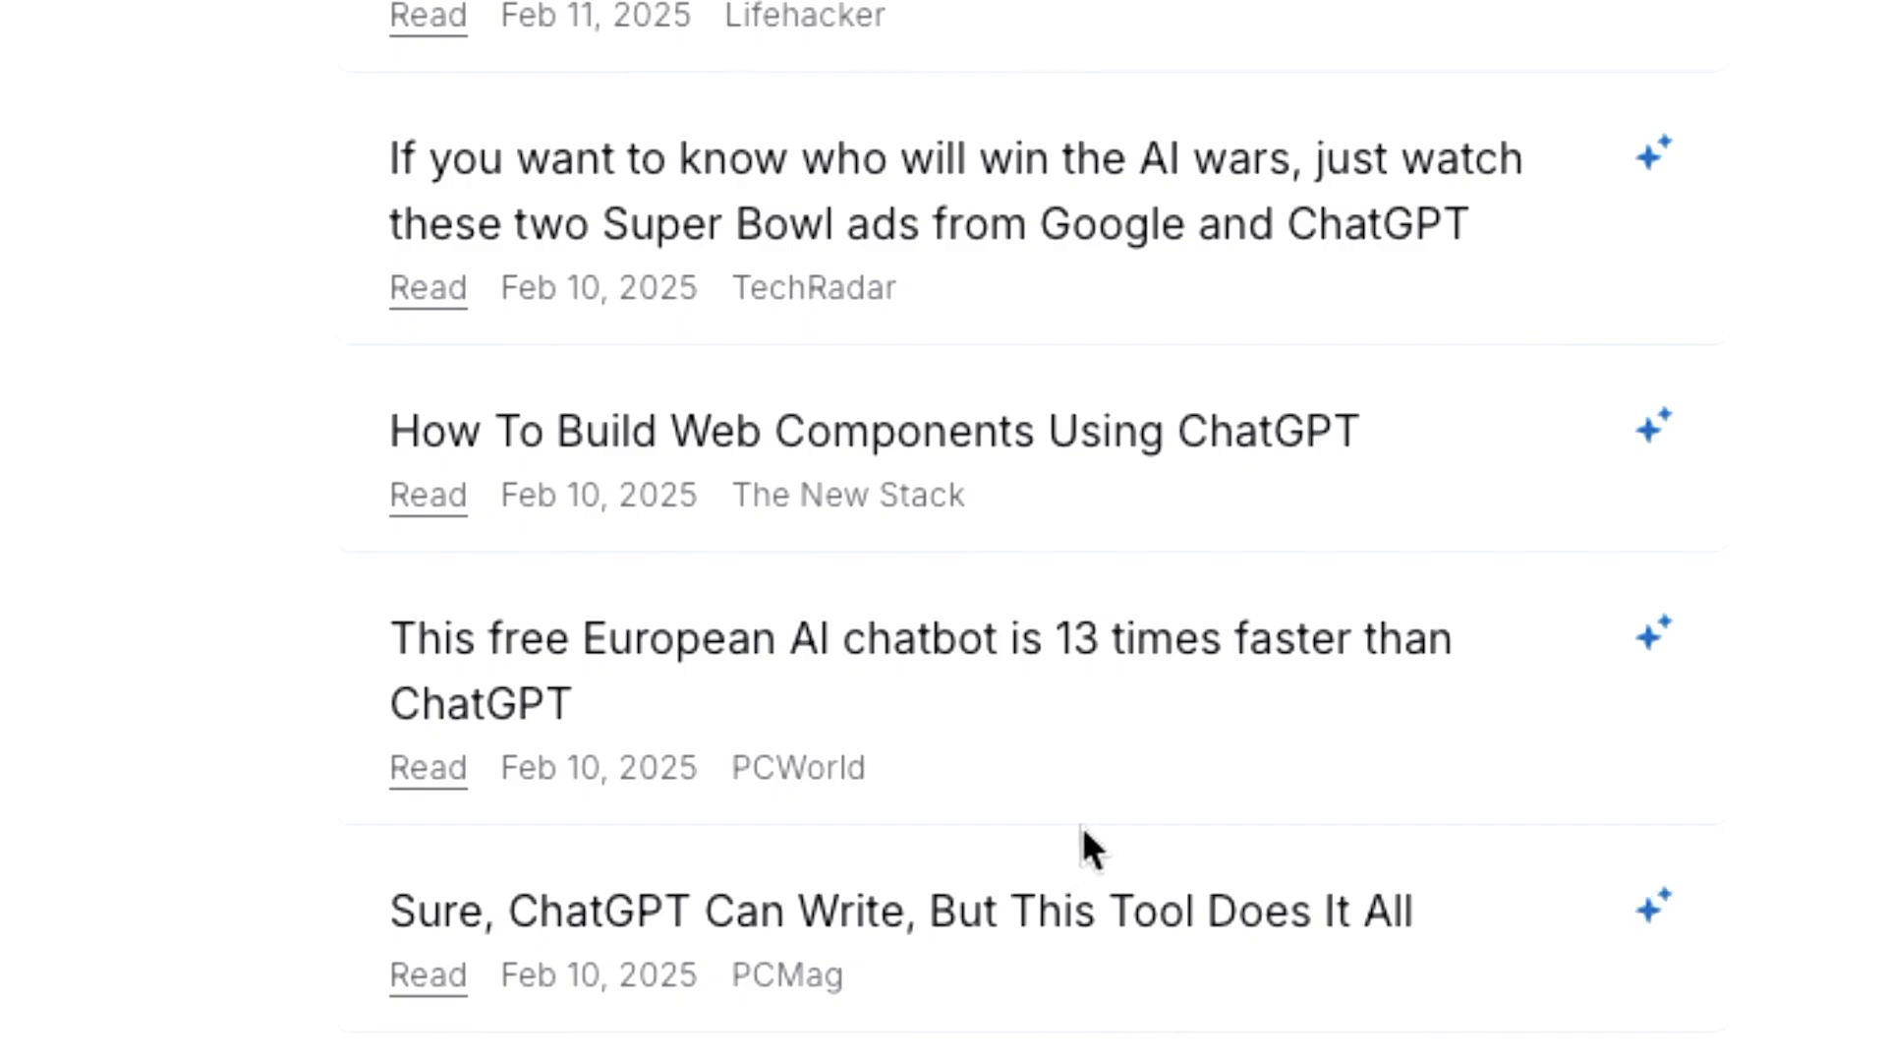
{"action": "mouse_move", "coordinate": [875, 728]}
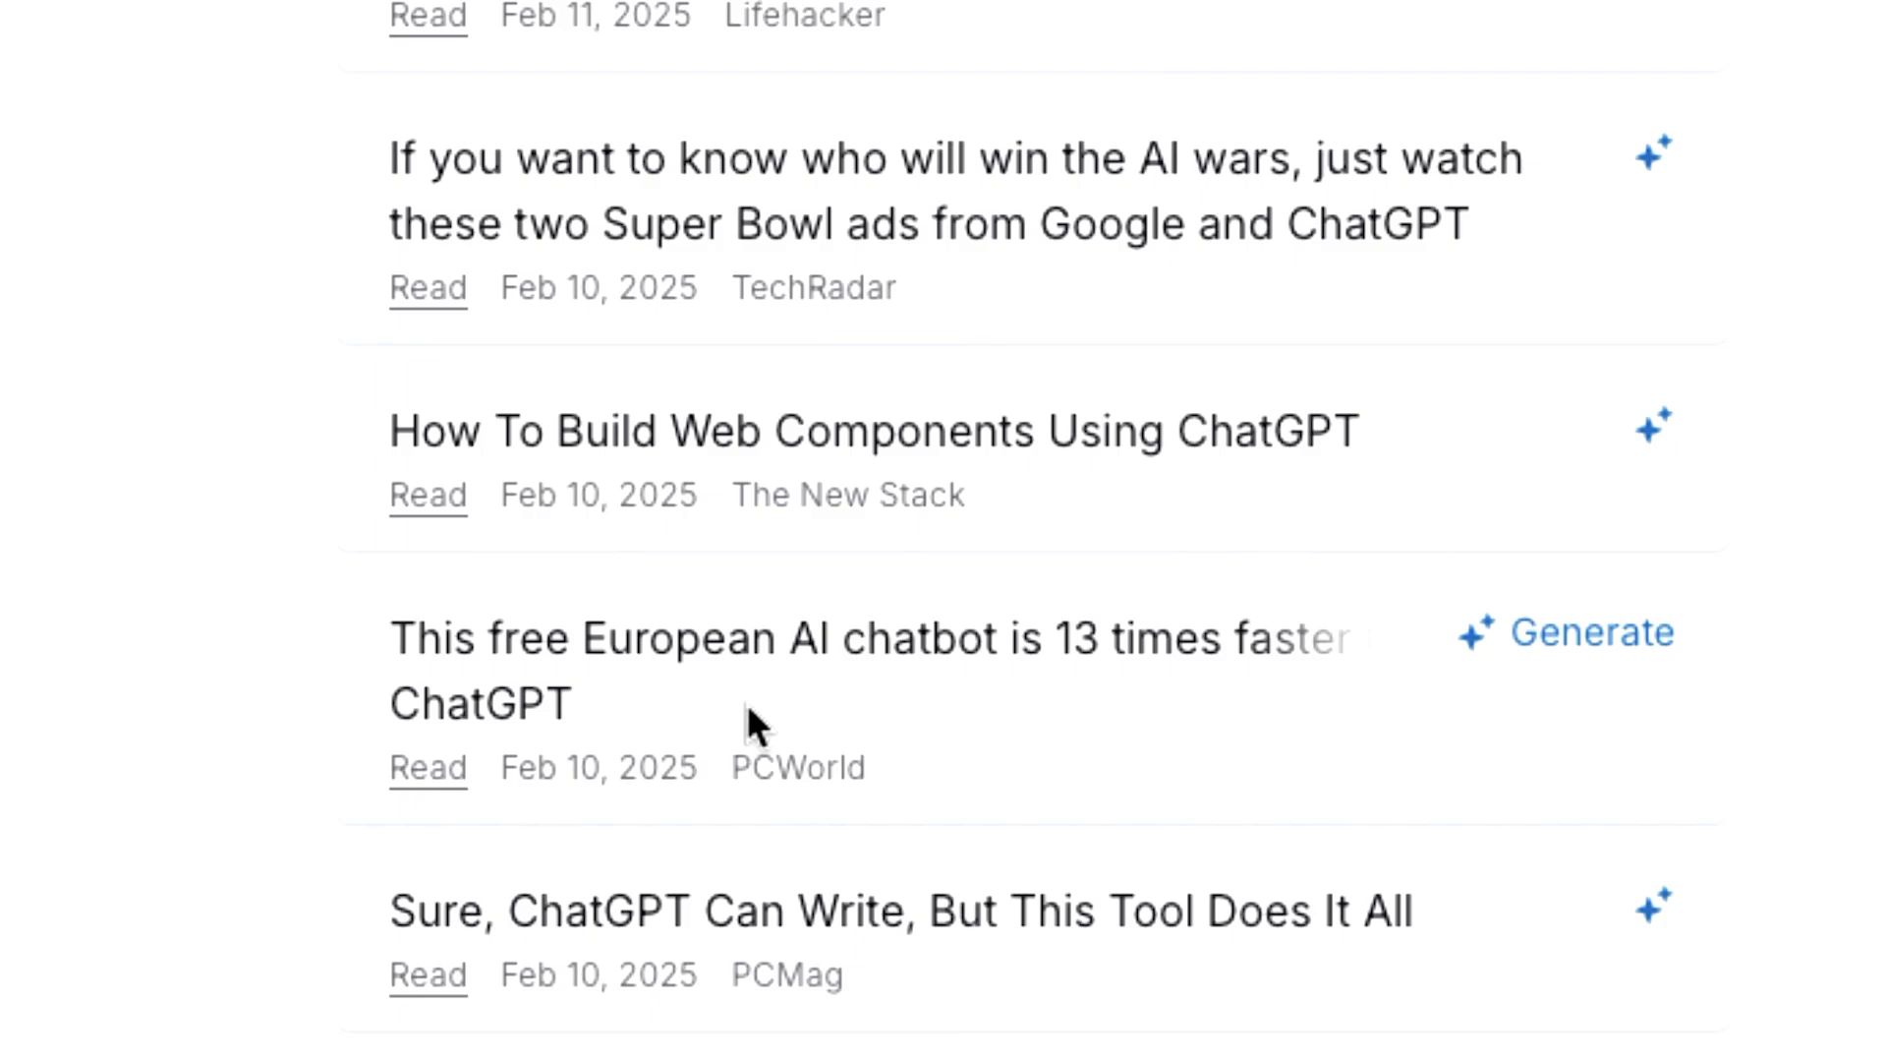
{"action": "left_click", "coordinate": [427, 771]}
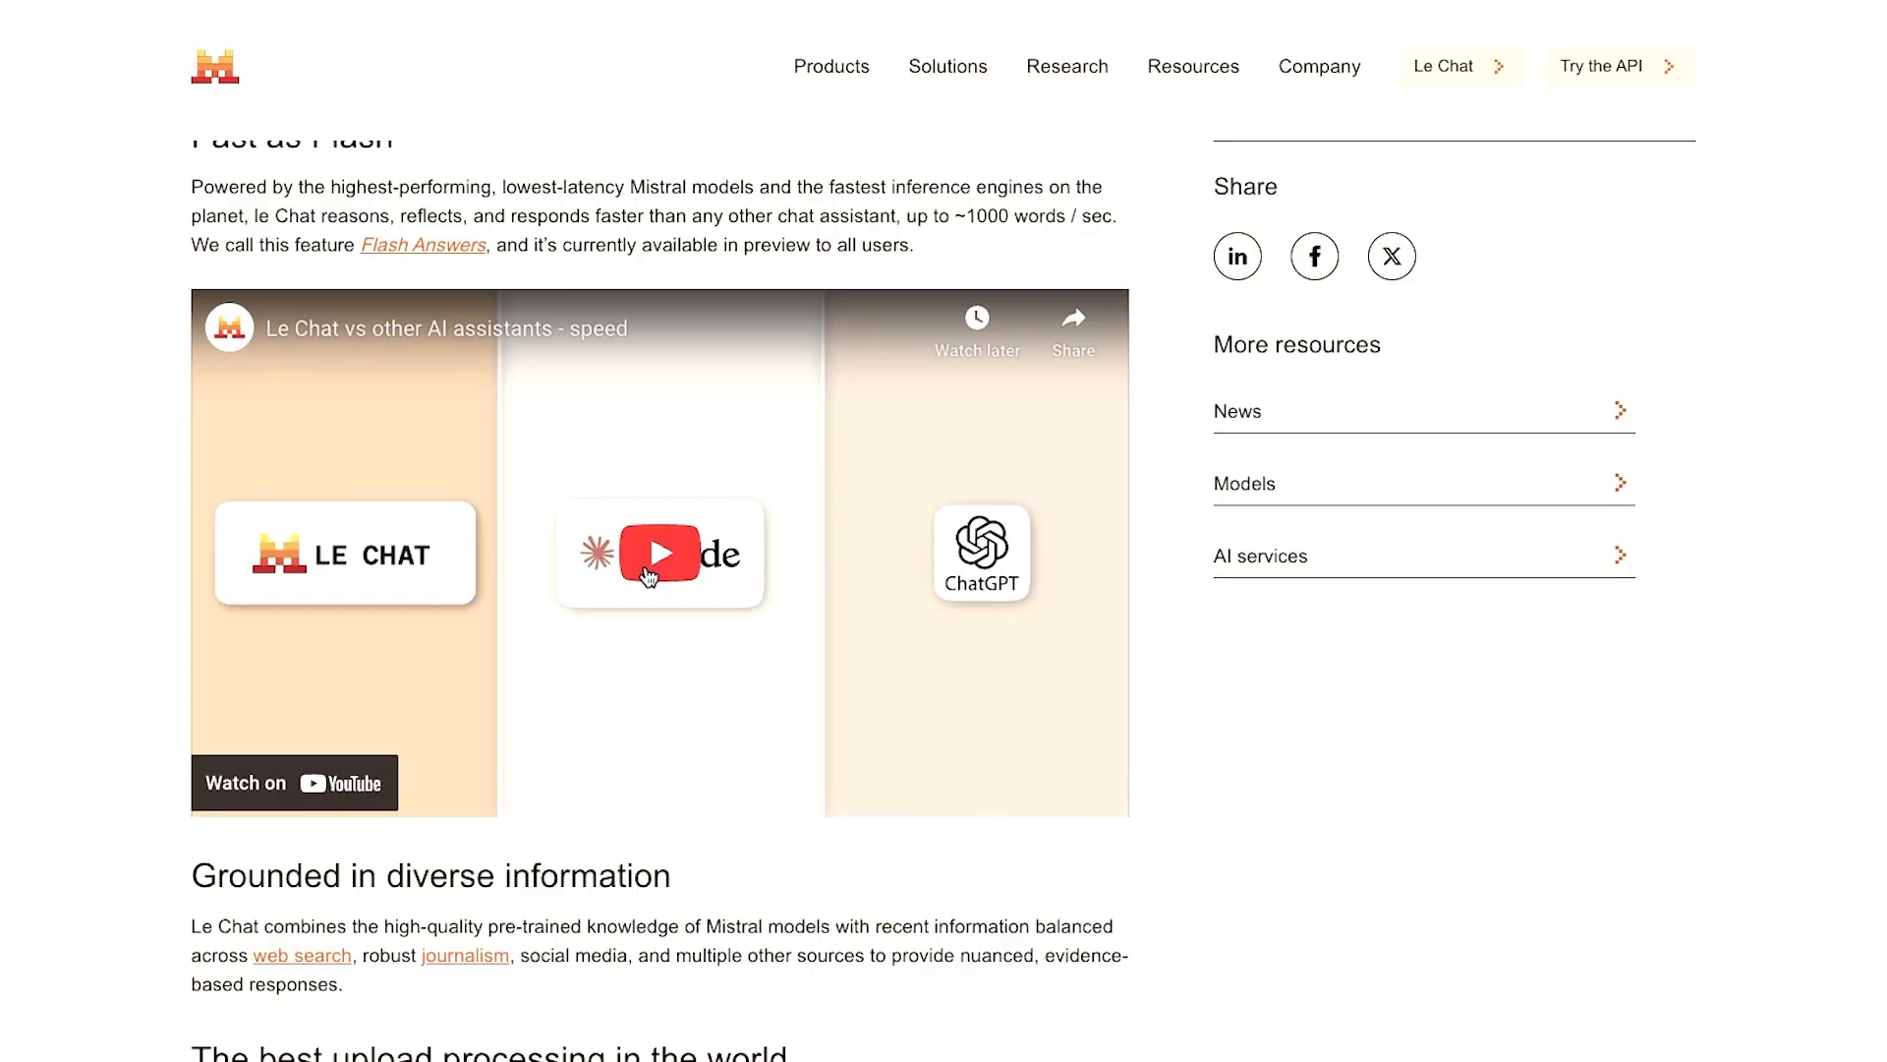
{"action": "left_click", "coordinate": [649, 575]}
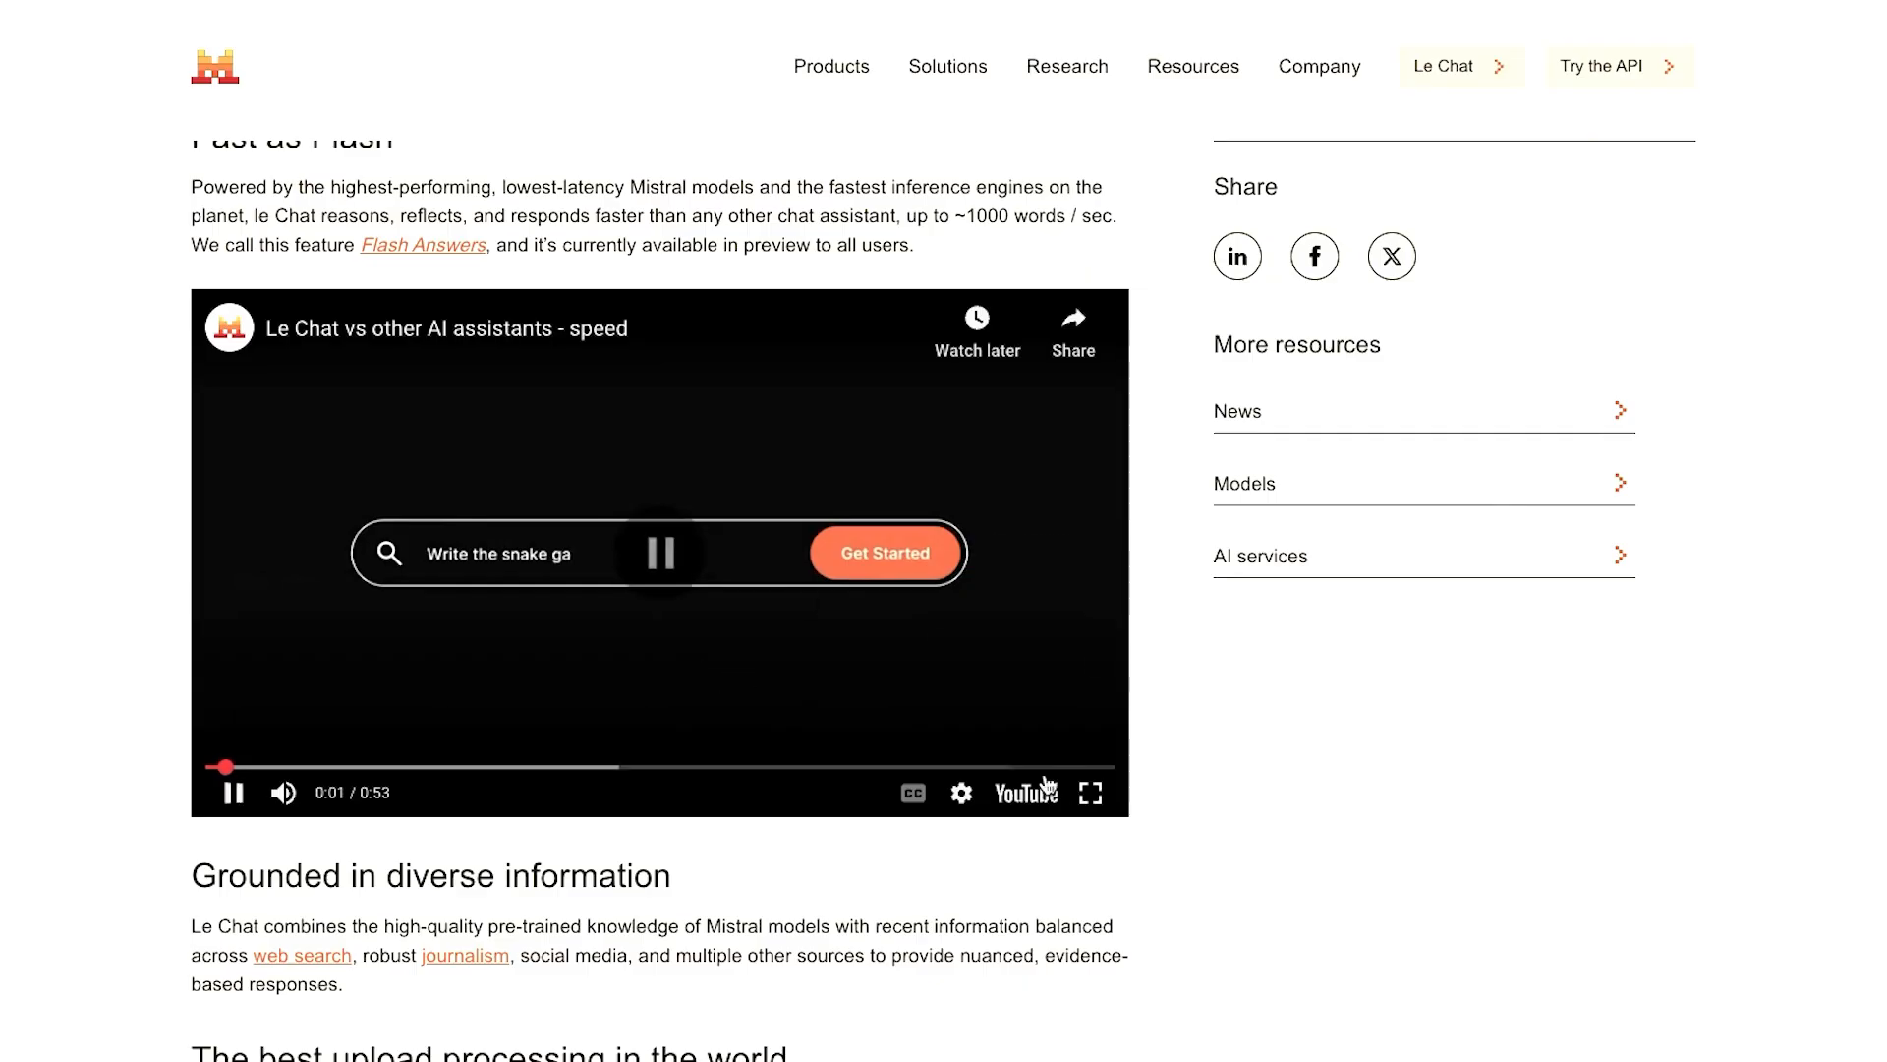
{"action": "left_click", "coordinate": [1090, 792]}
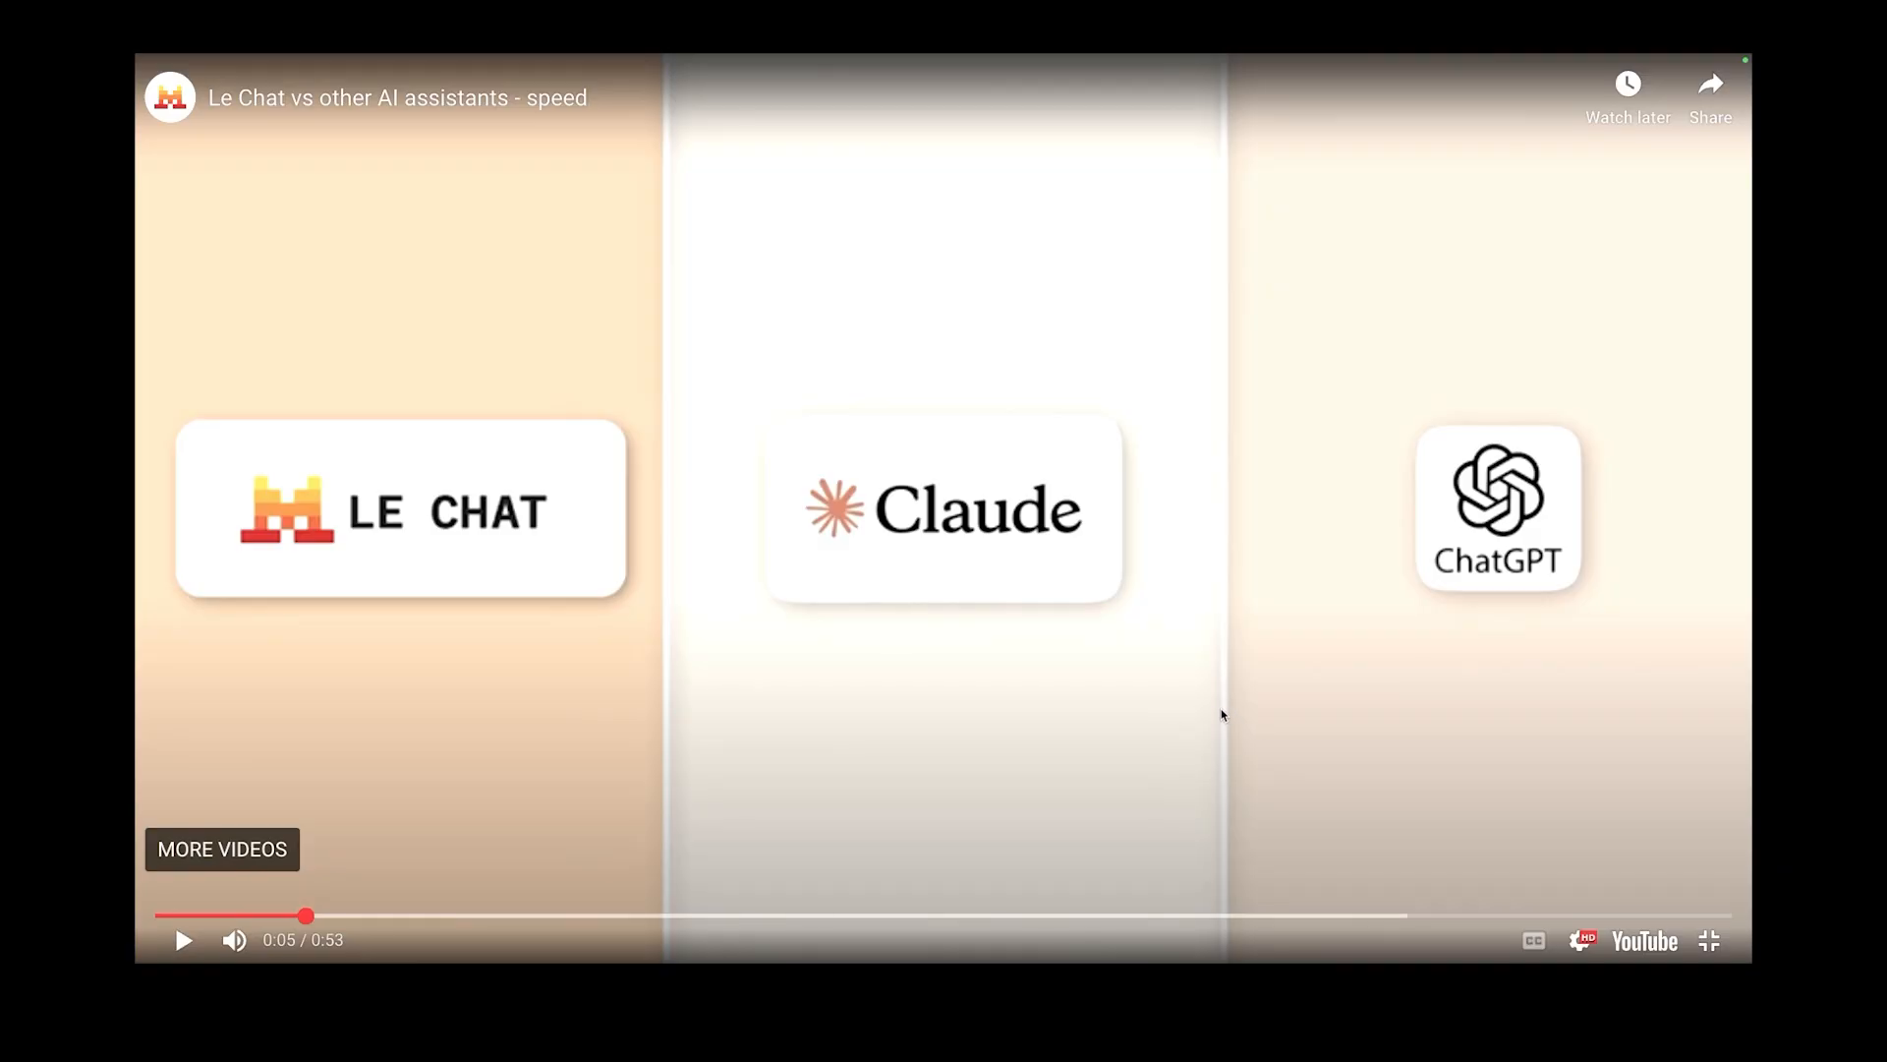
{"action": "left_click", "coordinate": [1222, 715]}
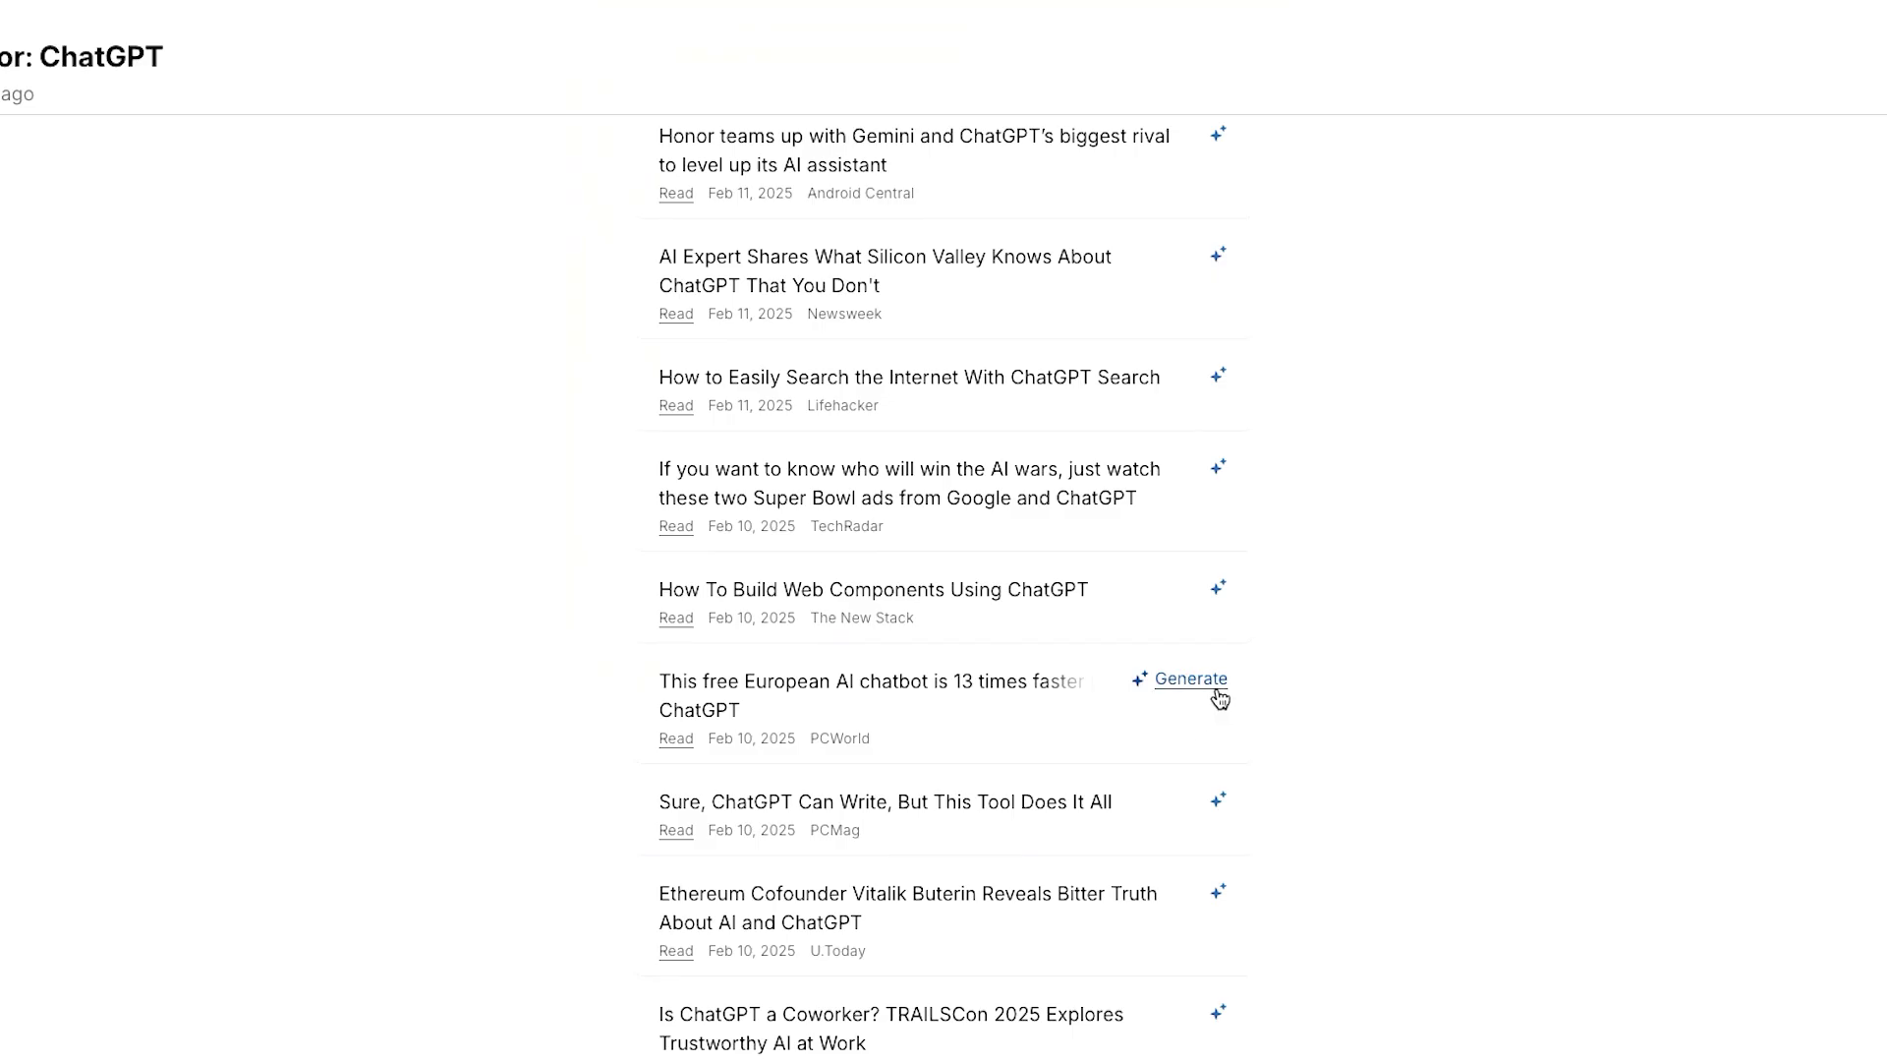
Start a post from the free European AI chatbot article, targeting X and LinkedIn and processing the article into a Recap
{"action": "left_click", "coordinate": [1215, 692]}
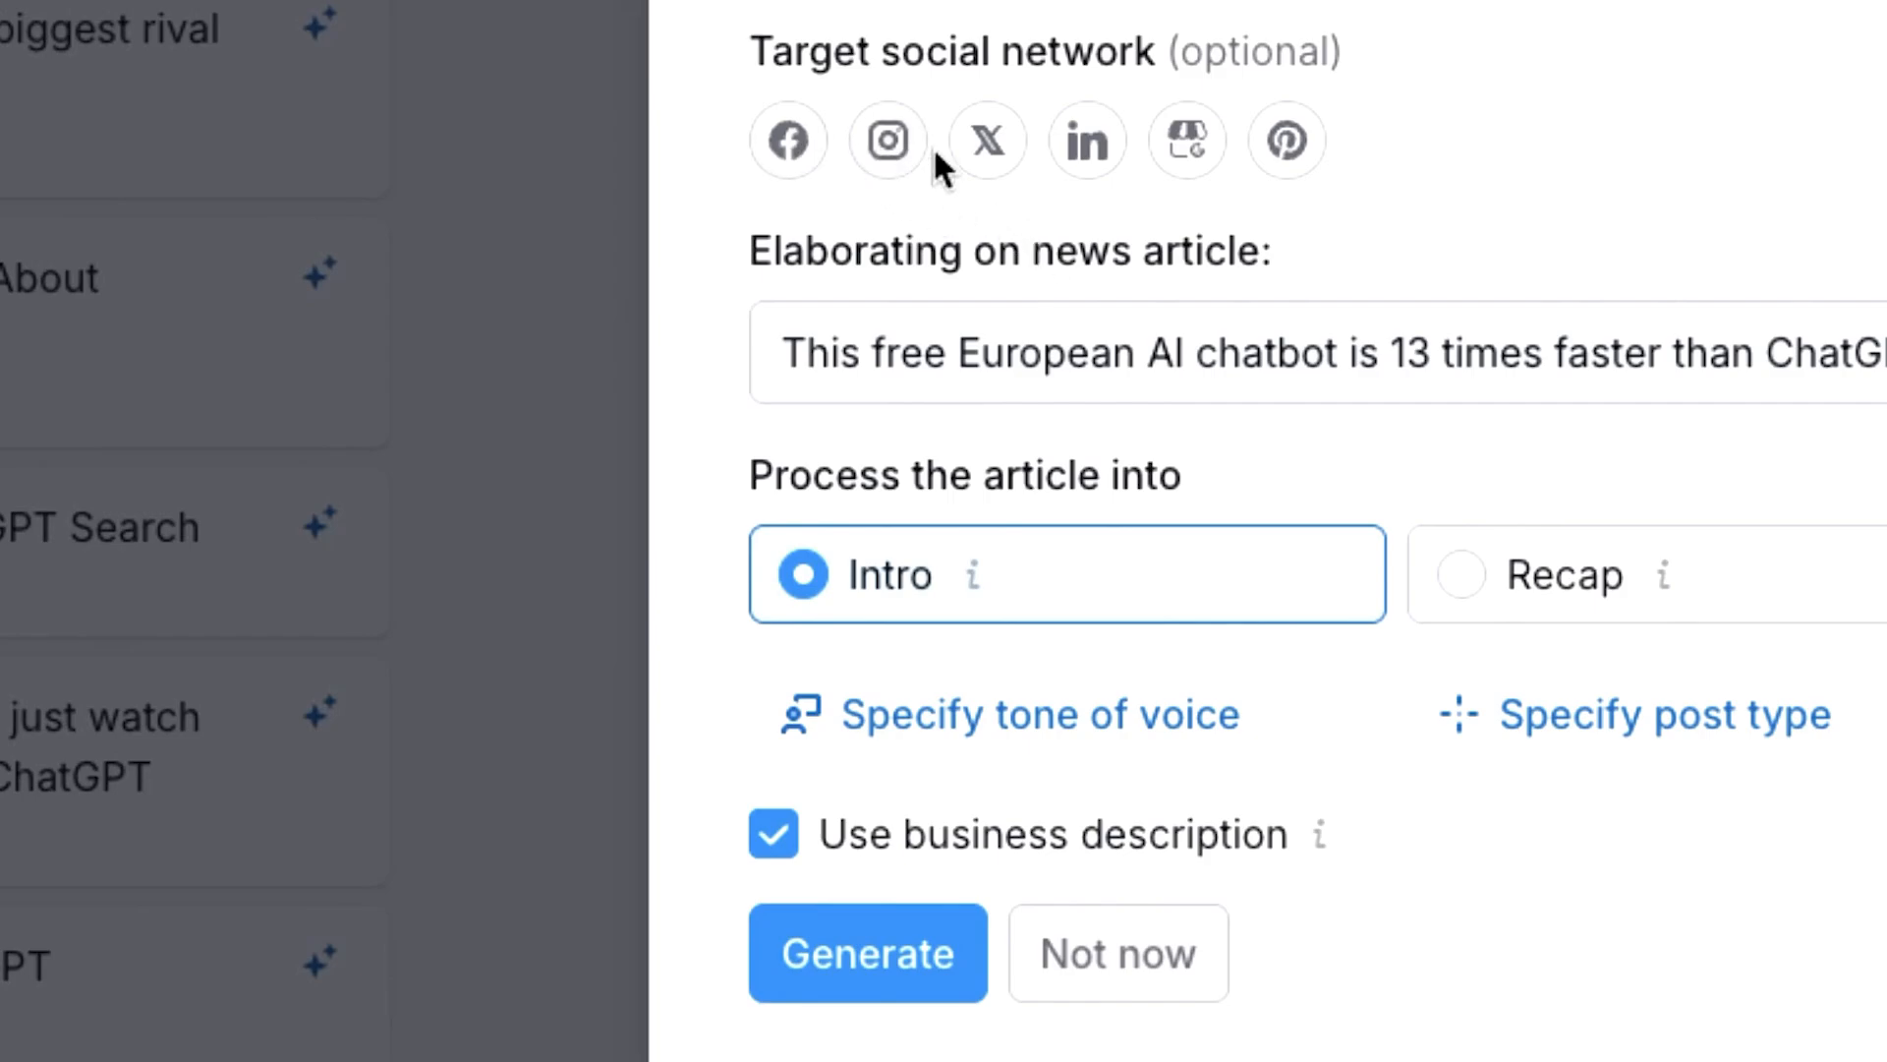
{"action": "left_click", "coordinate": [1078, 165]}
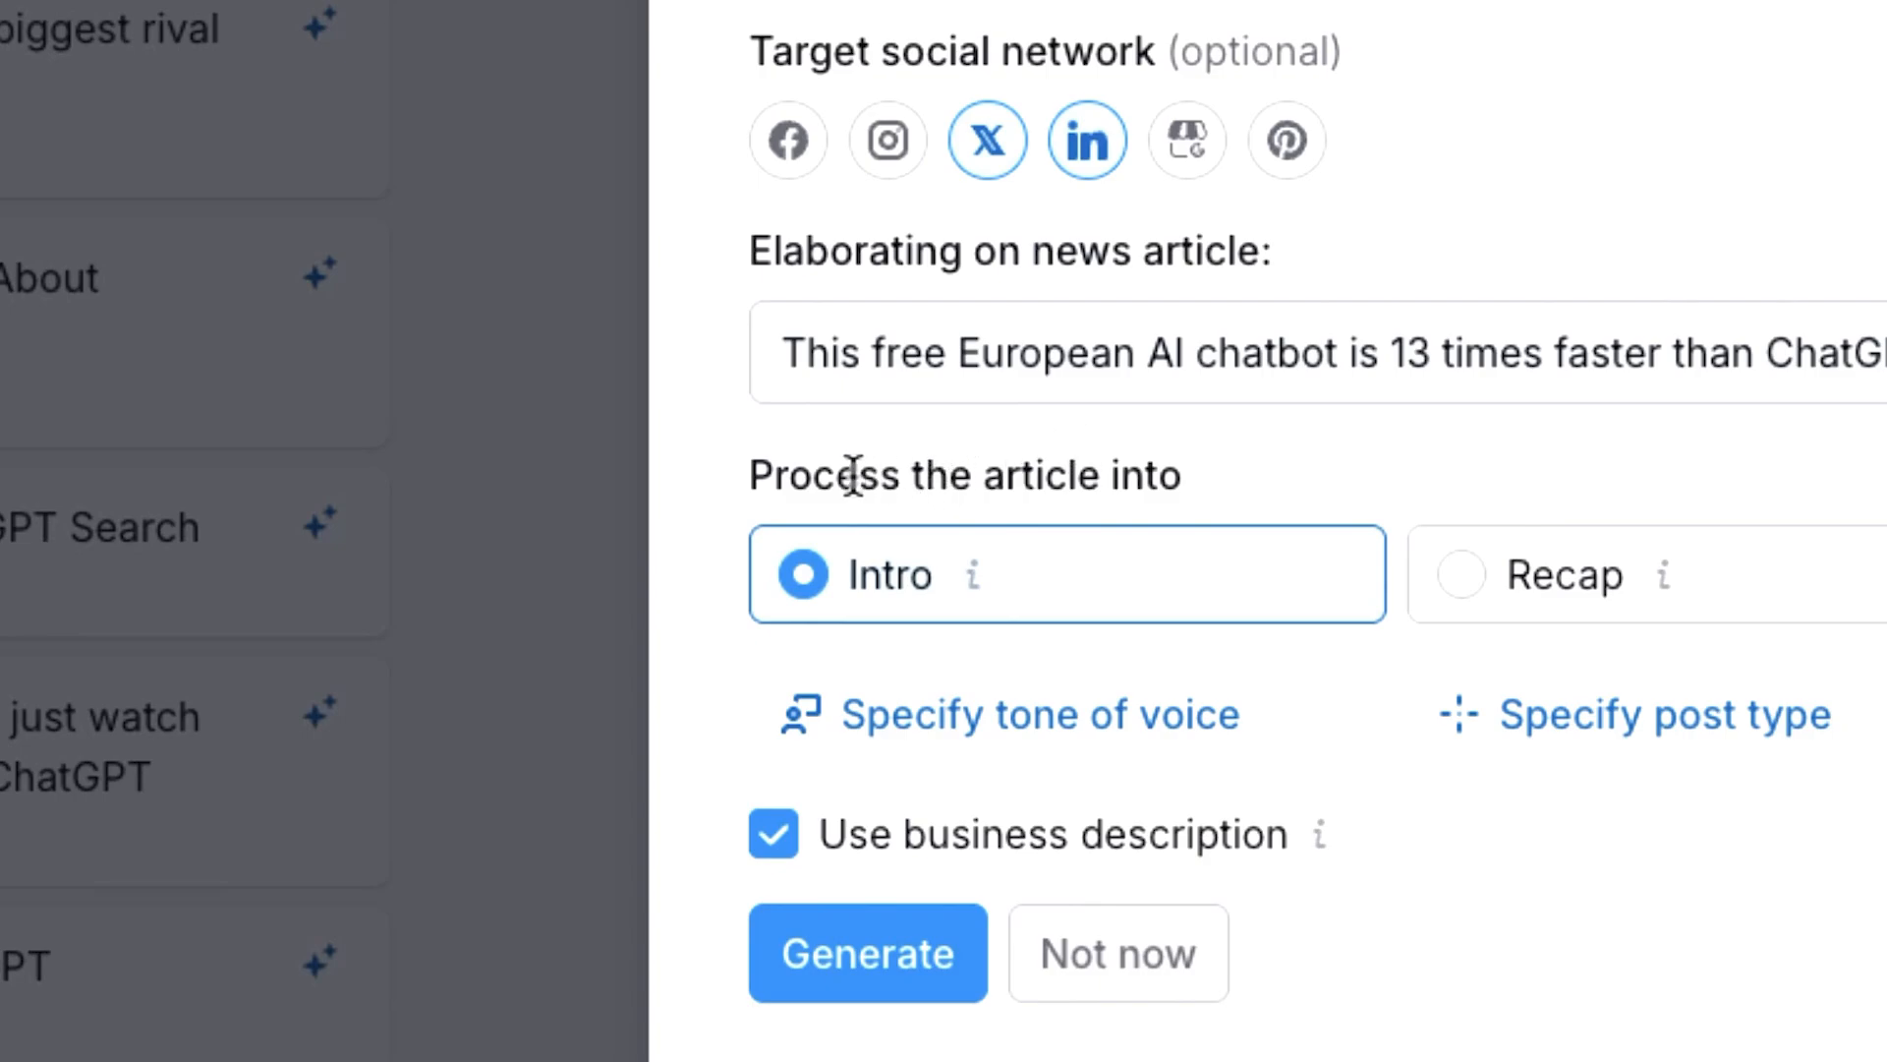
{"action": "left_click_drag", "start_coordinate": [853, 476], "coordinate": [1152, 481]}
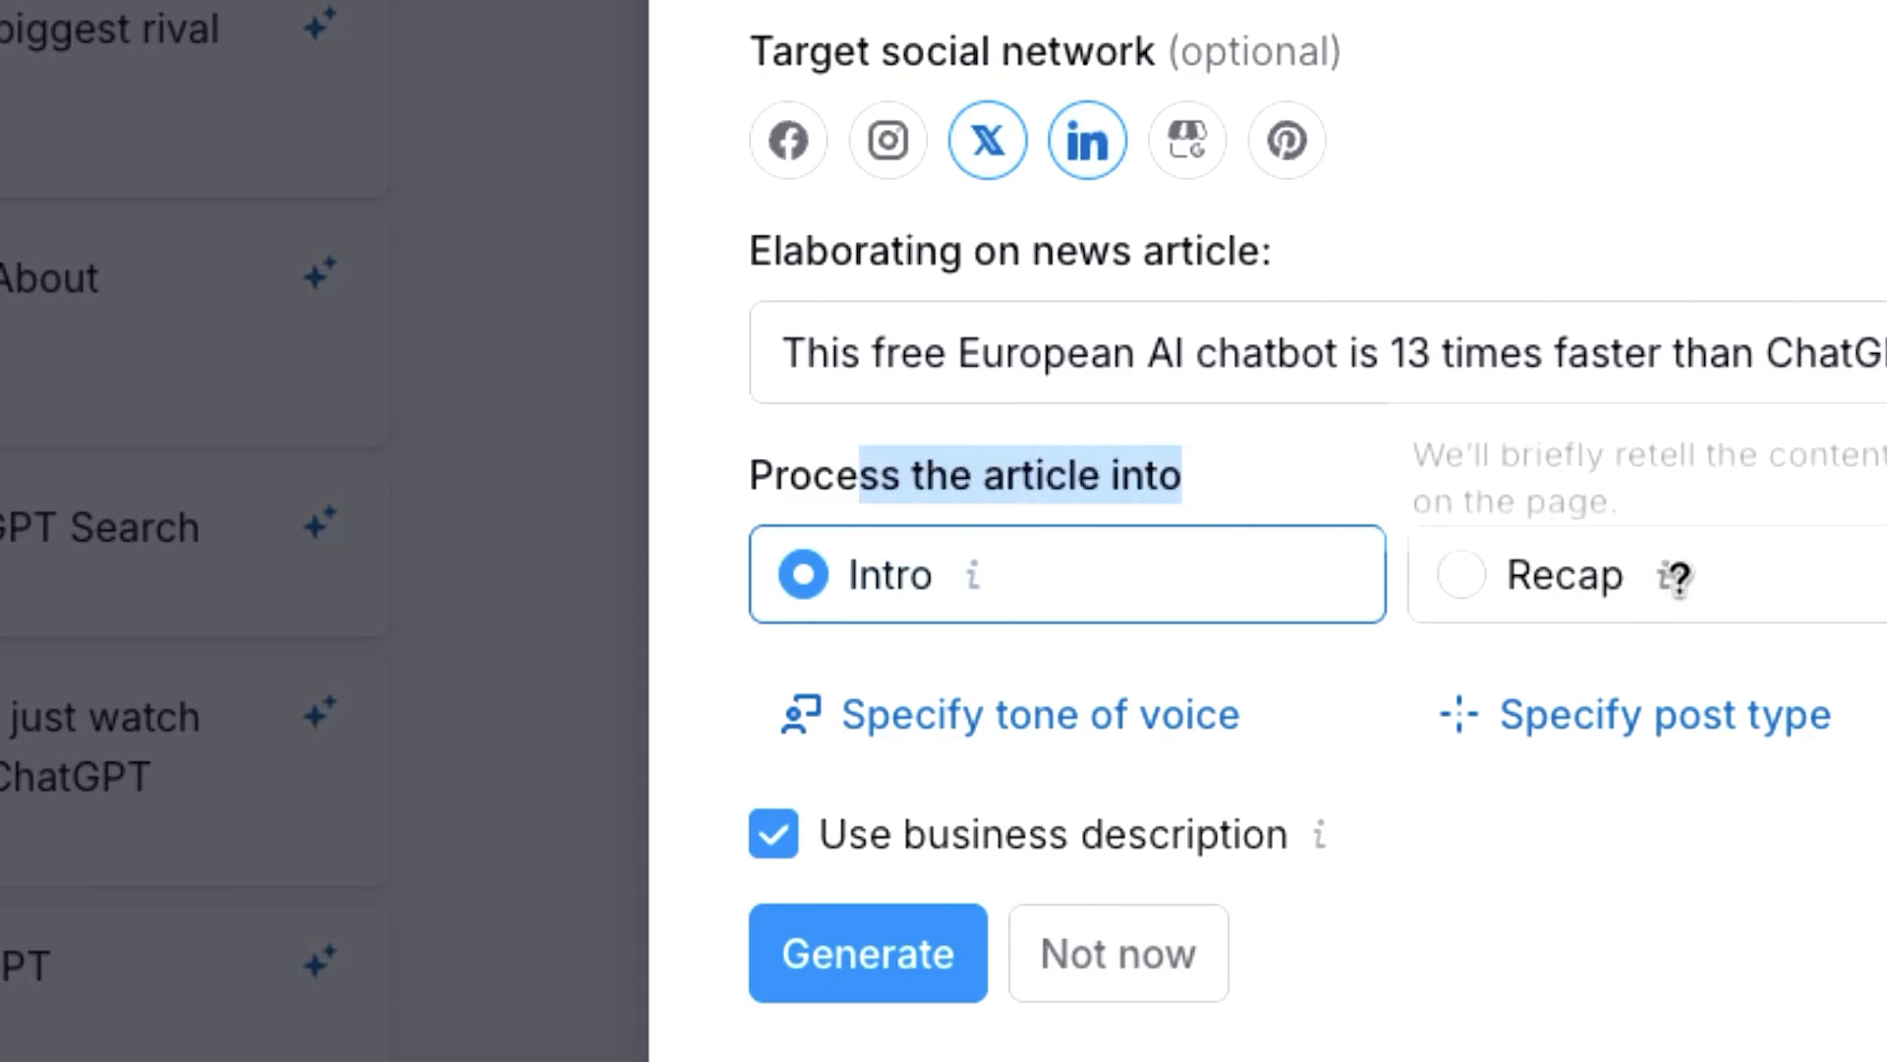
{"action": "left_click", "coordinate": [1527, 585]}
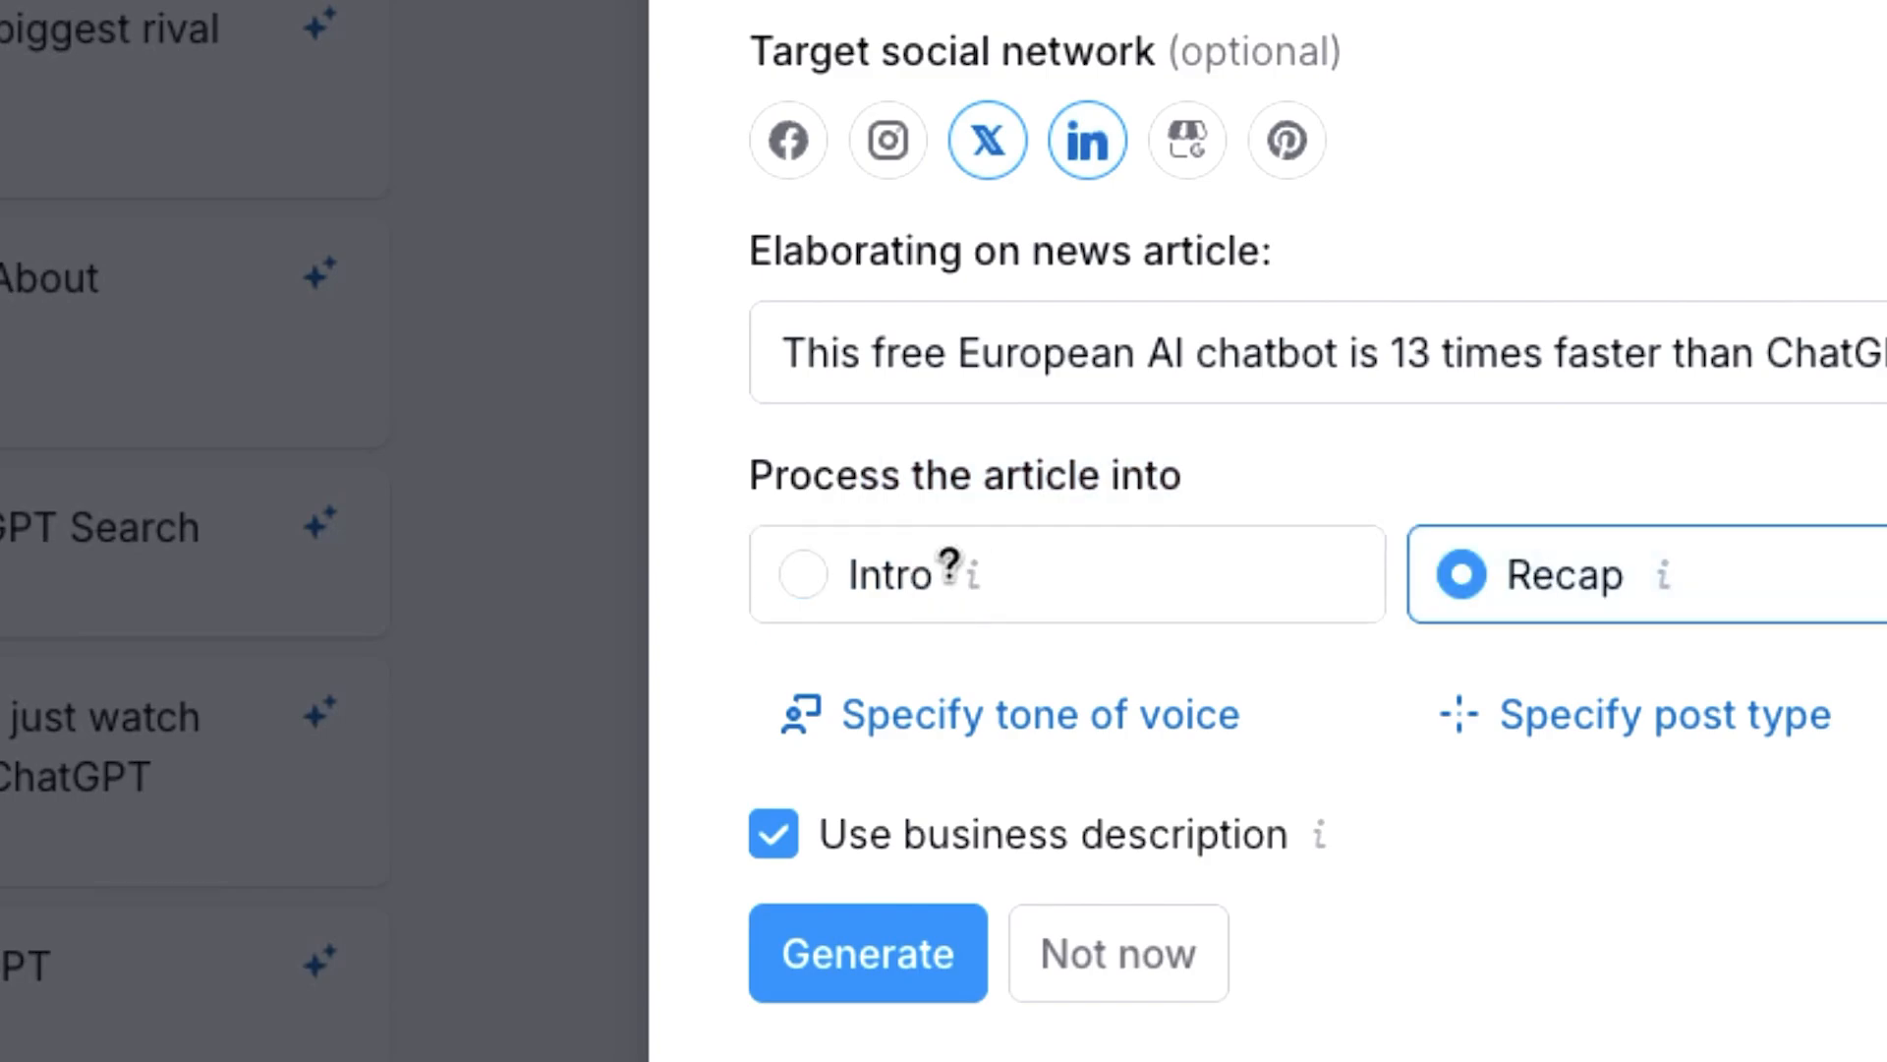
{"action": "mouse_move", "coordinate": [961, 570]}
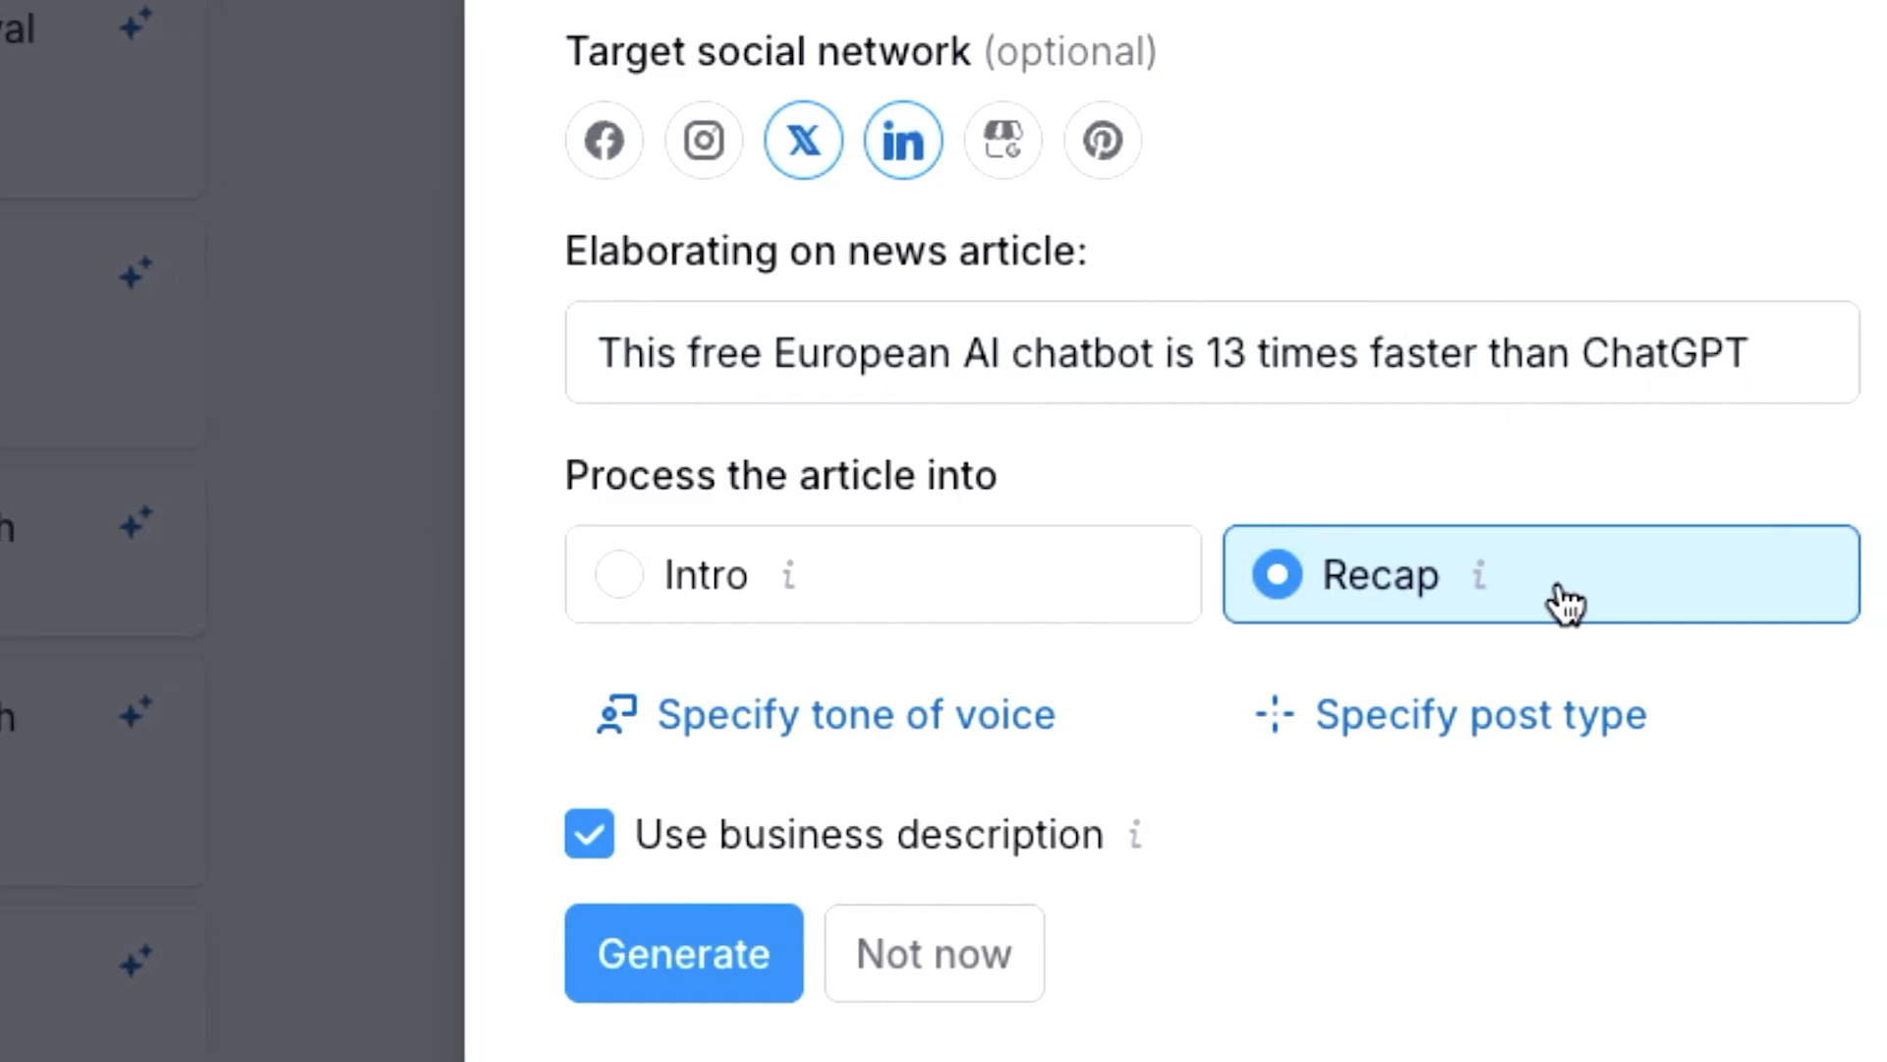
Set the post type to Announcement and generate the post
{"action": "left_click", "coordinate": [1639, 755]}
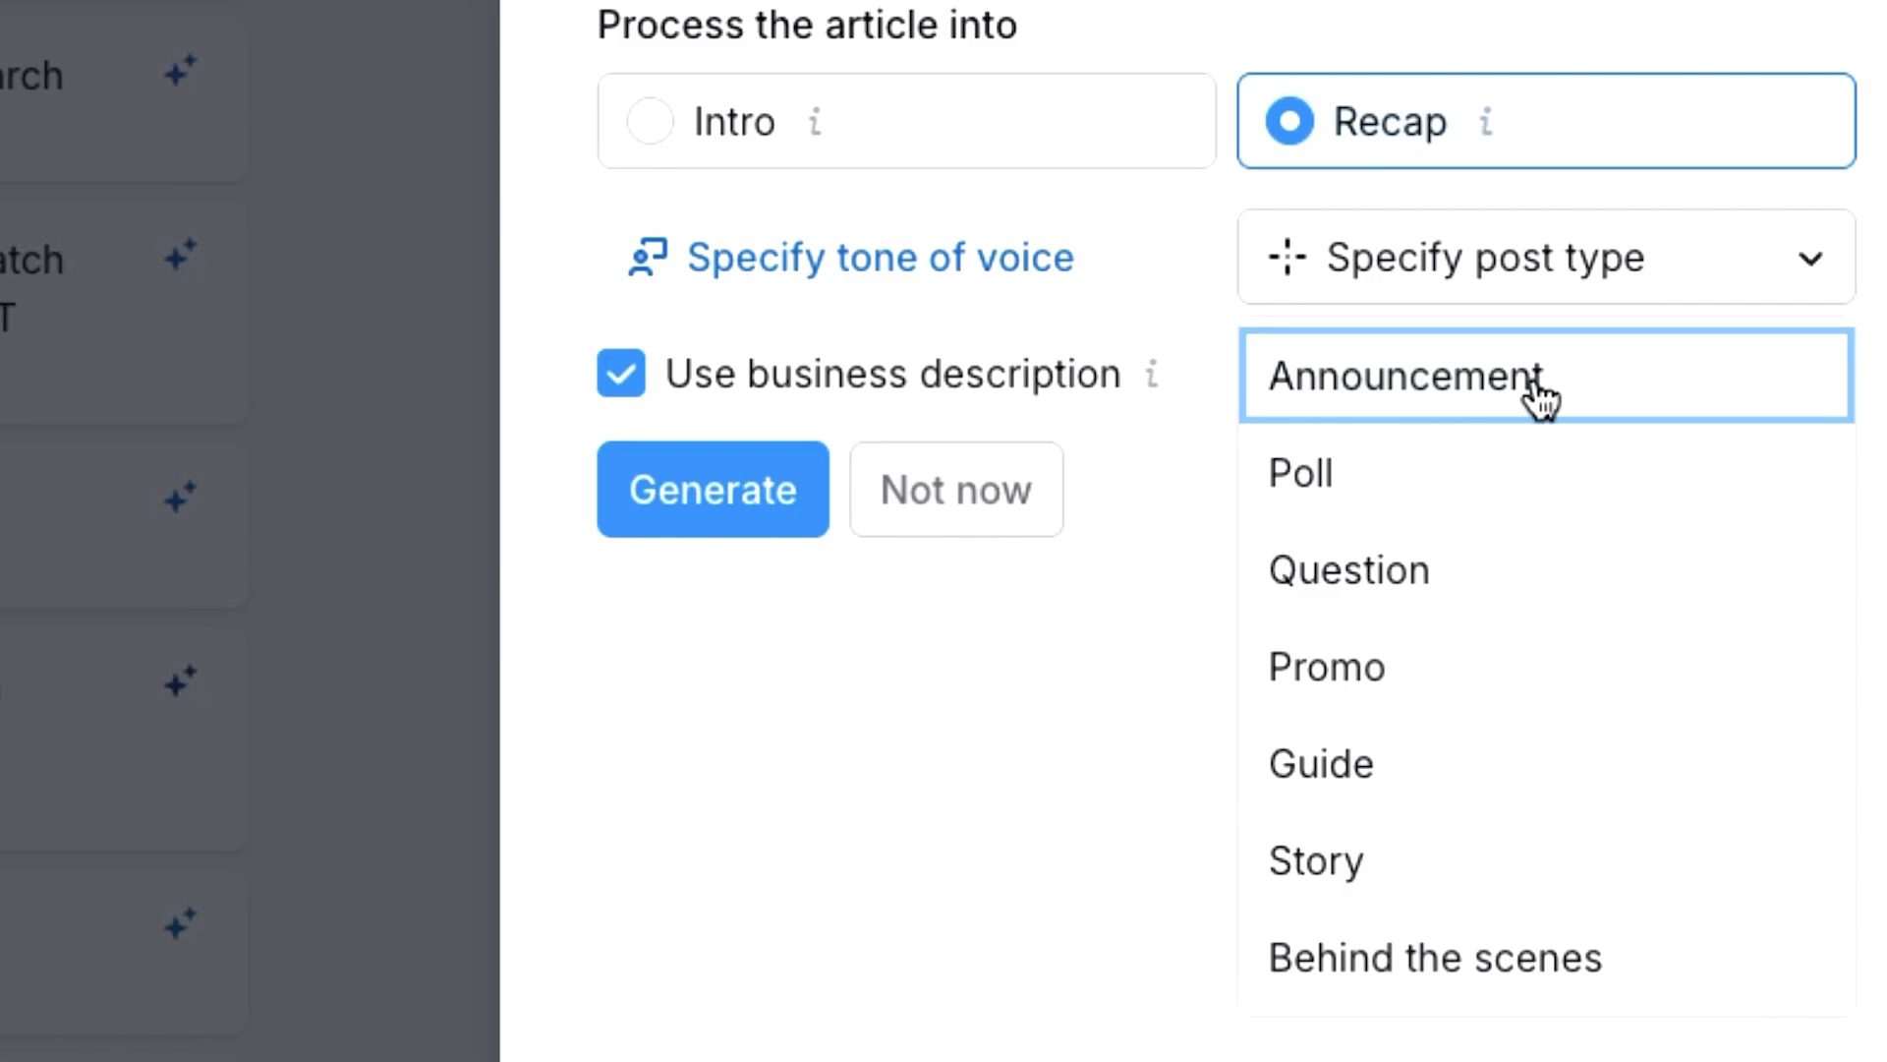
{"action": "left_click", "coordinate": [1539, 395]}
{"action": "left_click", "coordinate": [764, 502]}
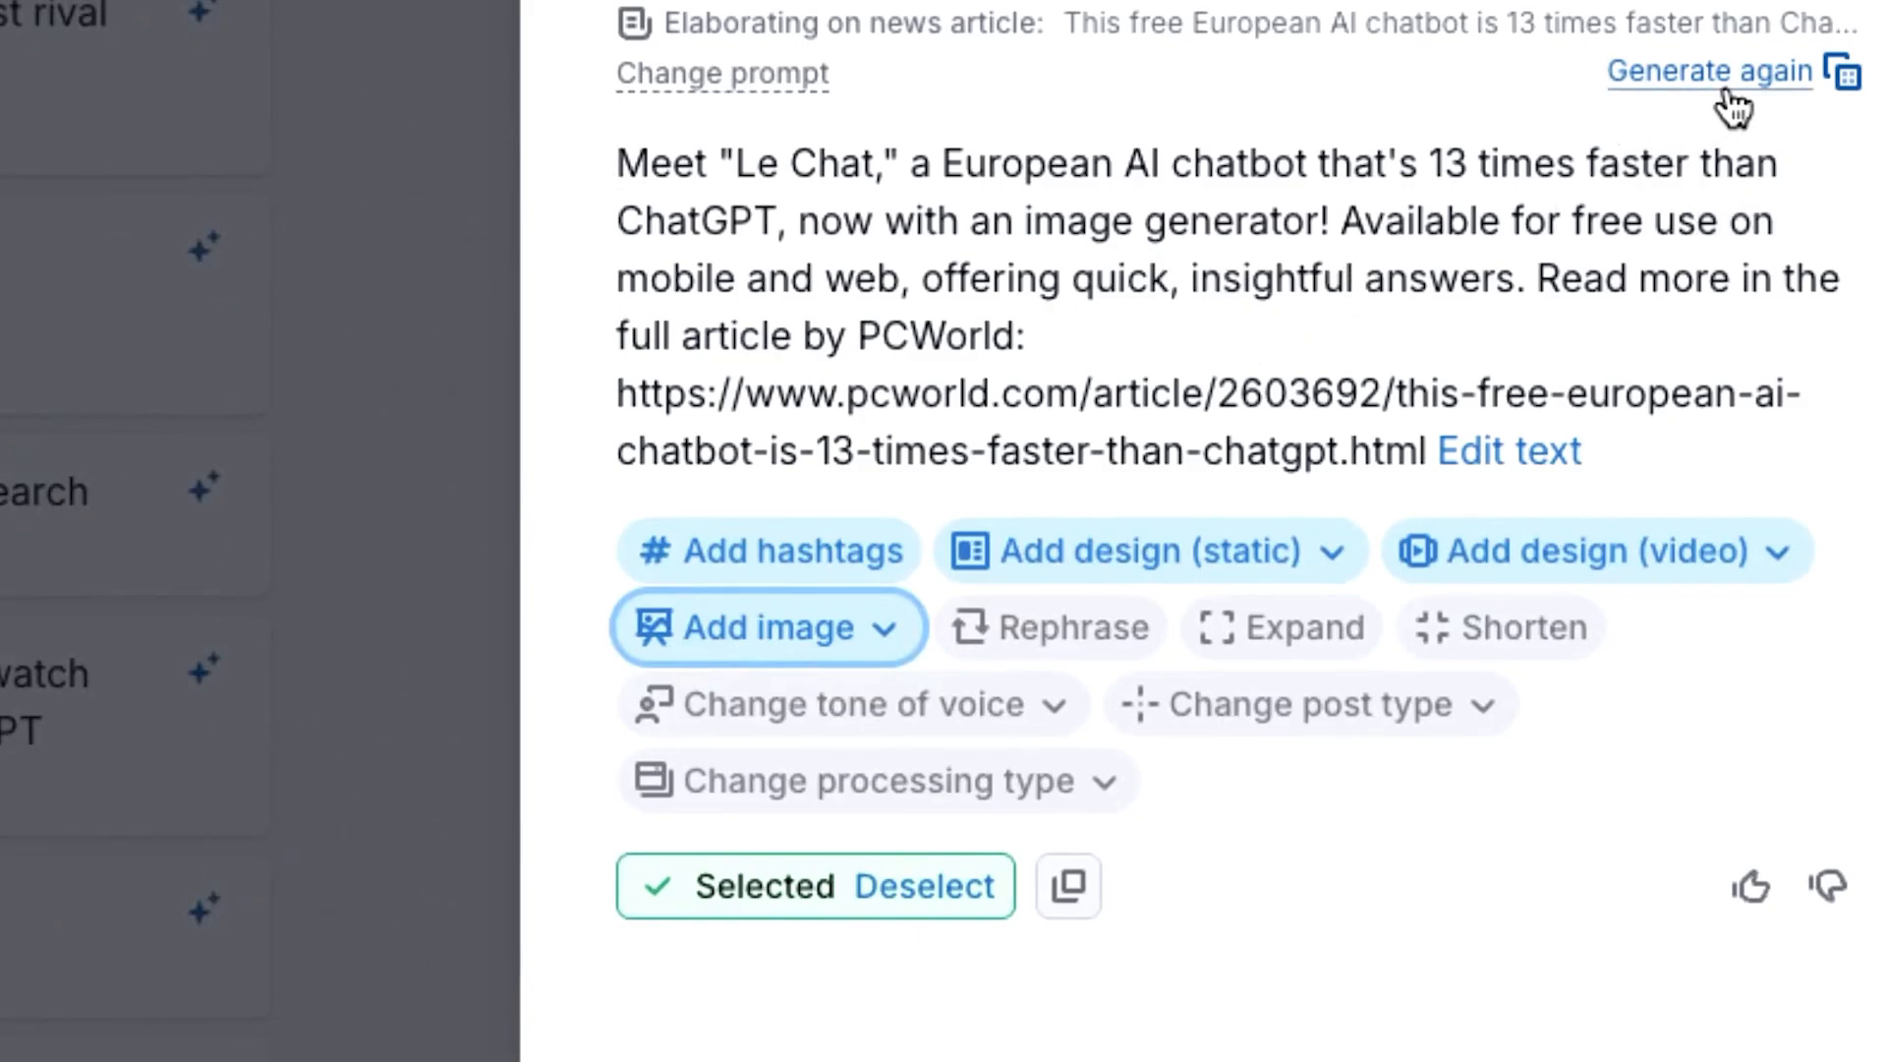
Generate another version of the Le Chat post and review the alternative text
{"action": "left_click", "coordinate": [1770, 79]}
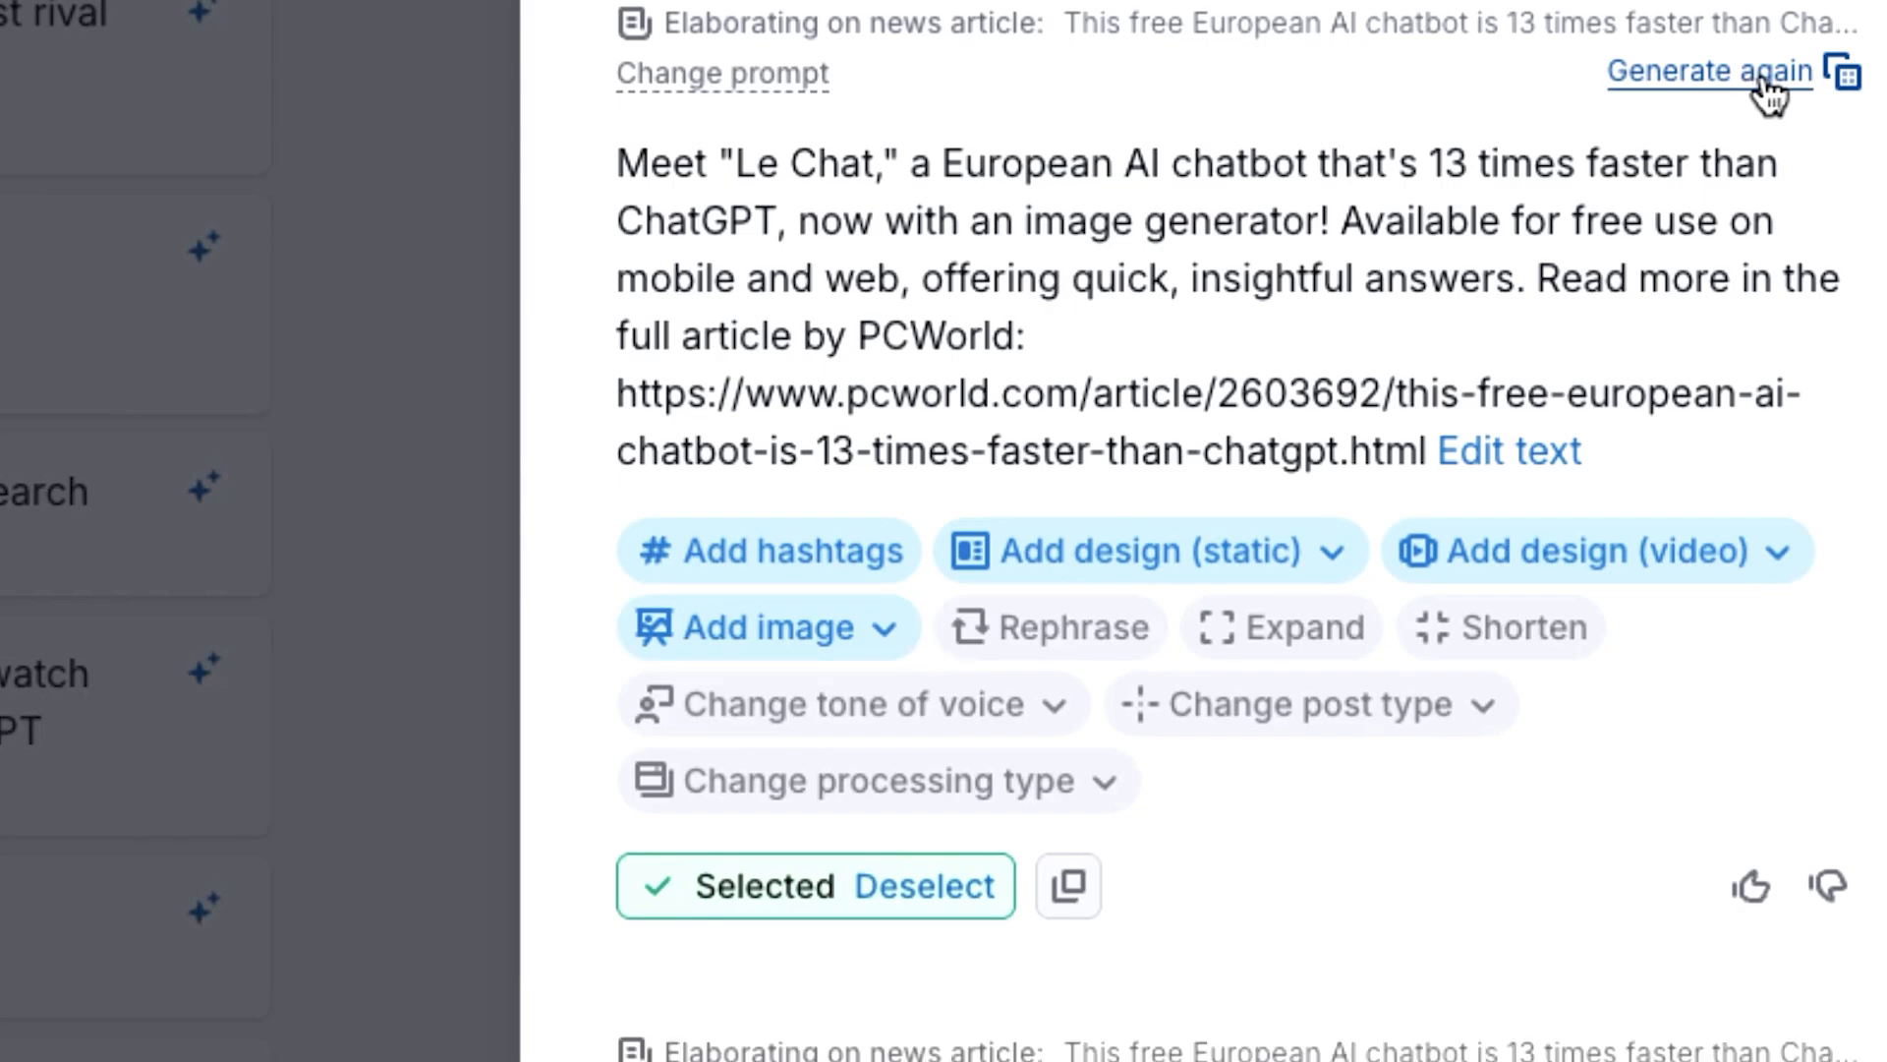
{"action": "scroll", "coordinate": [1713, 851], "scroll_direction": "down", "scroll_amount": 8}
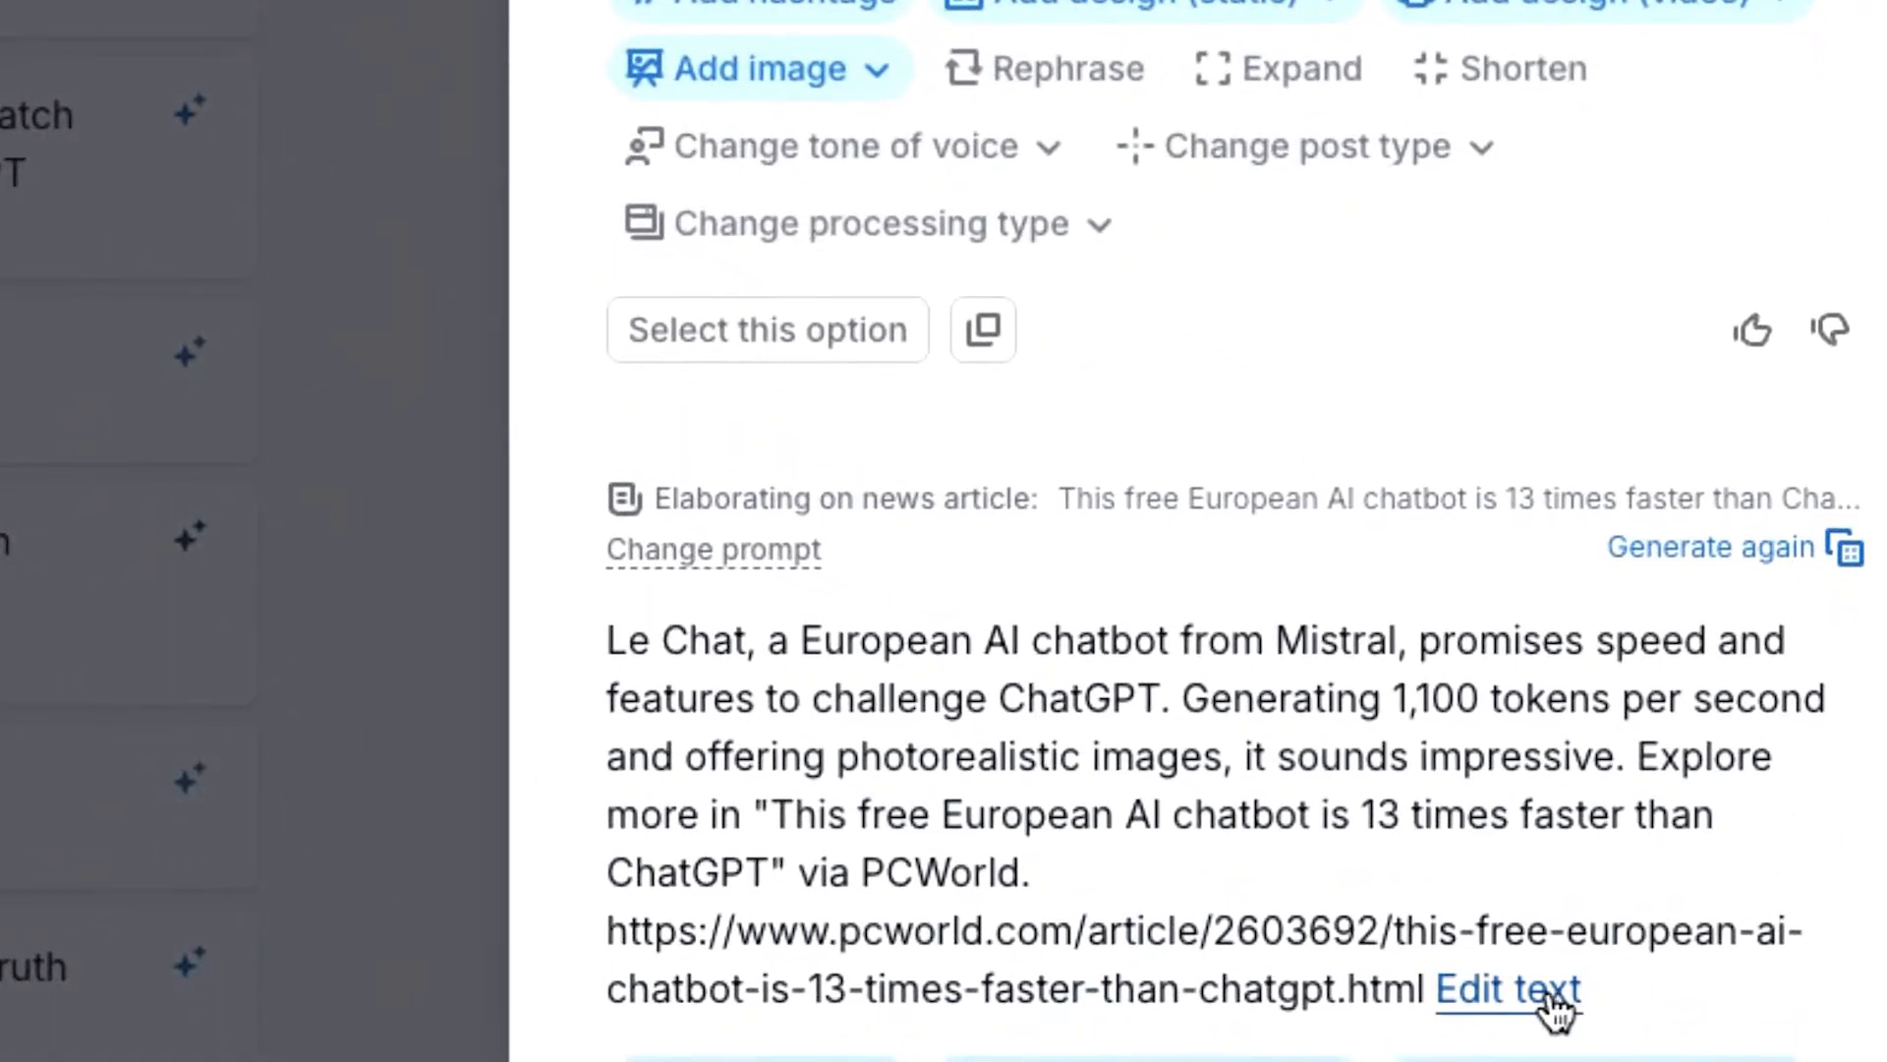
Edit the Le Chat post: remove the article reference and link, add the headline "Free AI Chatbot 13x Faster Than ChatGPT!" and end with "code interpreter, file uploads & more."
{"action": "left_click", "coordinate": [1553, 995]}
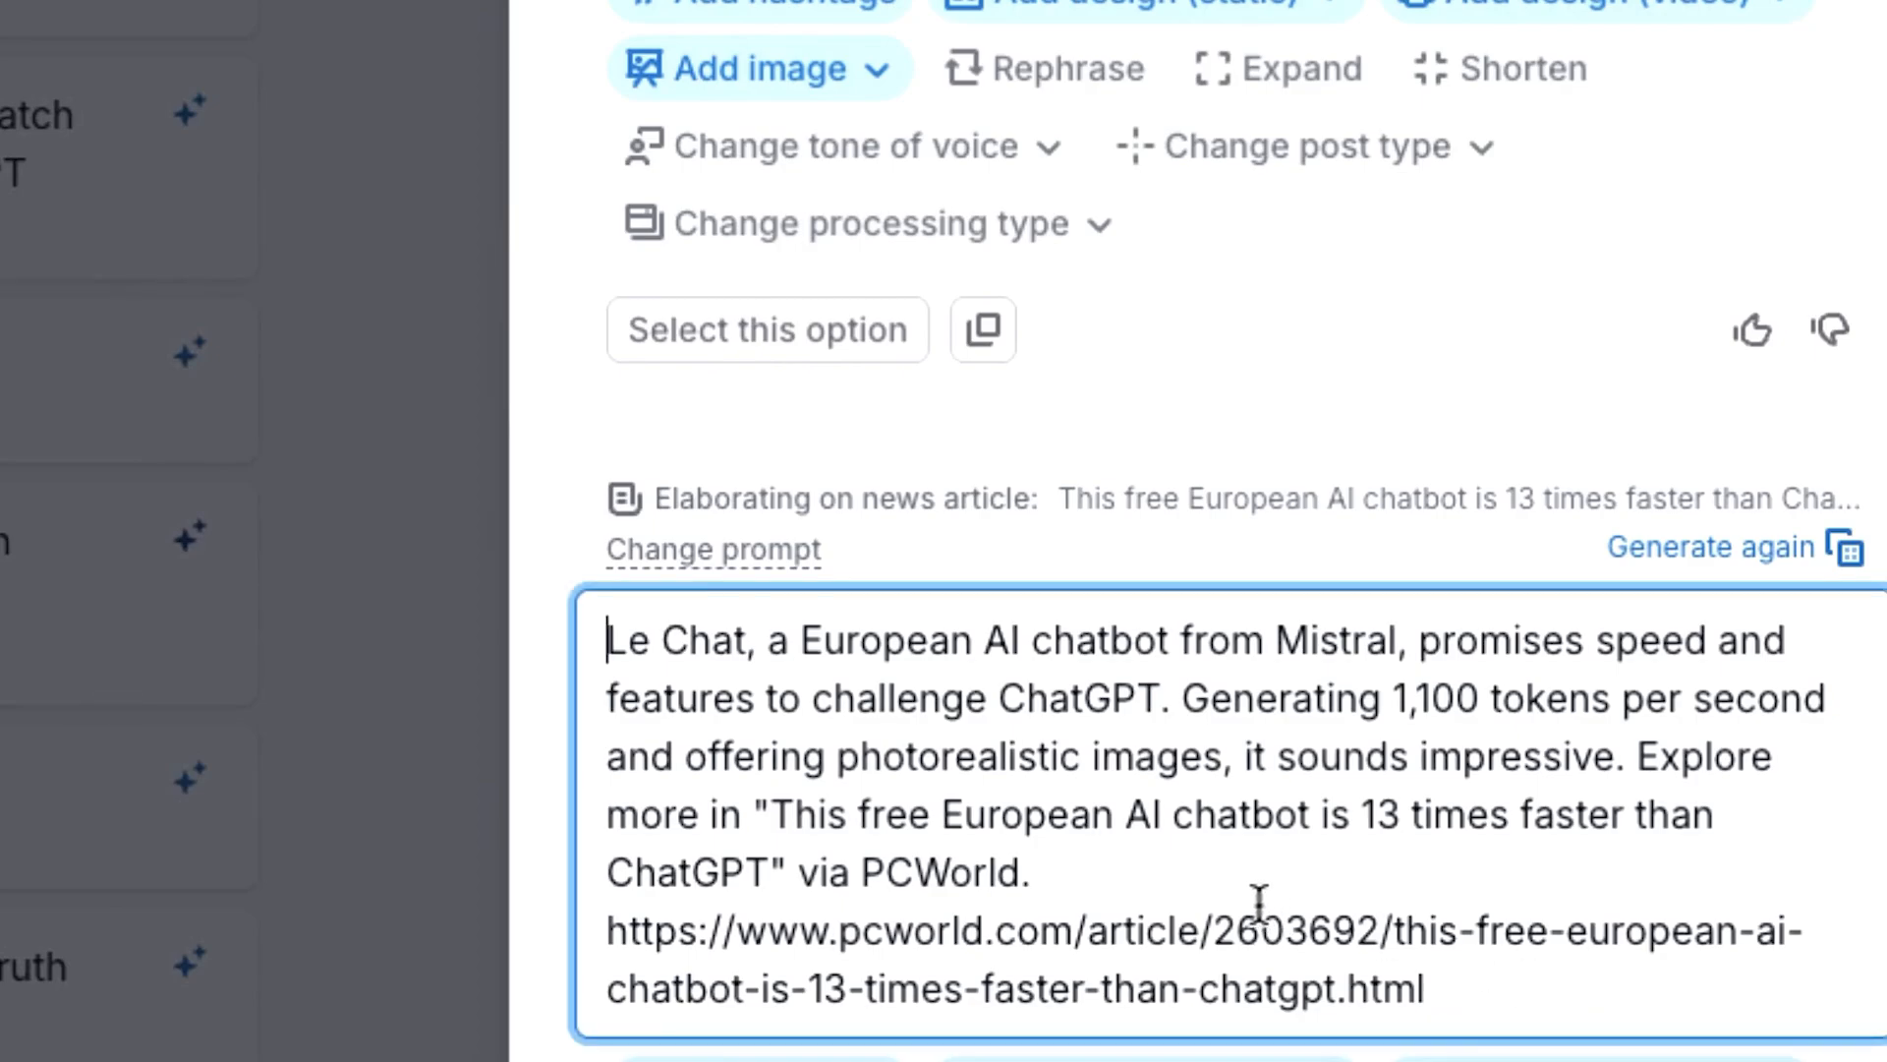
{"action": "triple_click", "coordinate": [1531, 970]}
{"action": "key", "text": "BackSpace"}
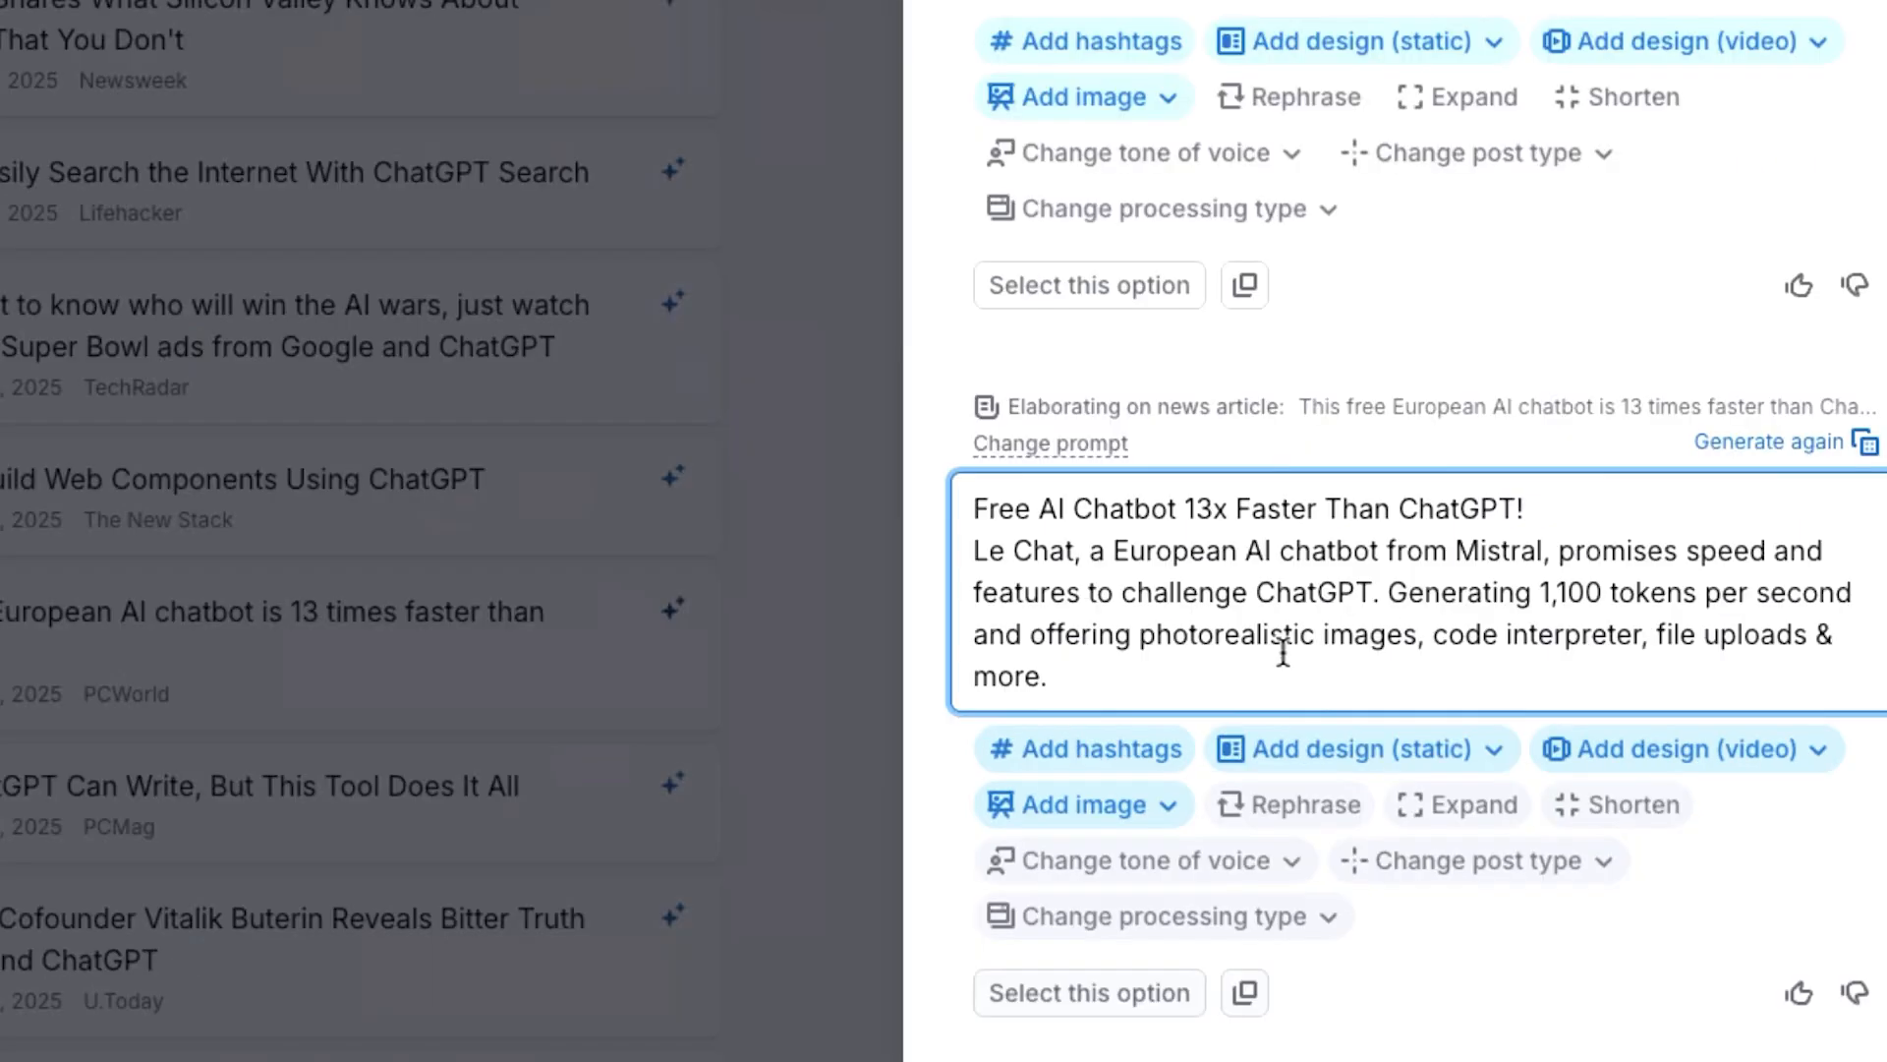
Copy the edited Le Chat post text and paste it into a new post on X
{"action": "key", "text": "ctrl+a"}
{"action": "key", "text": "ctrl+c"}
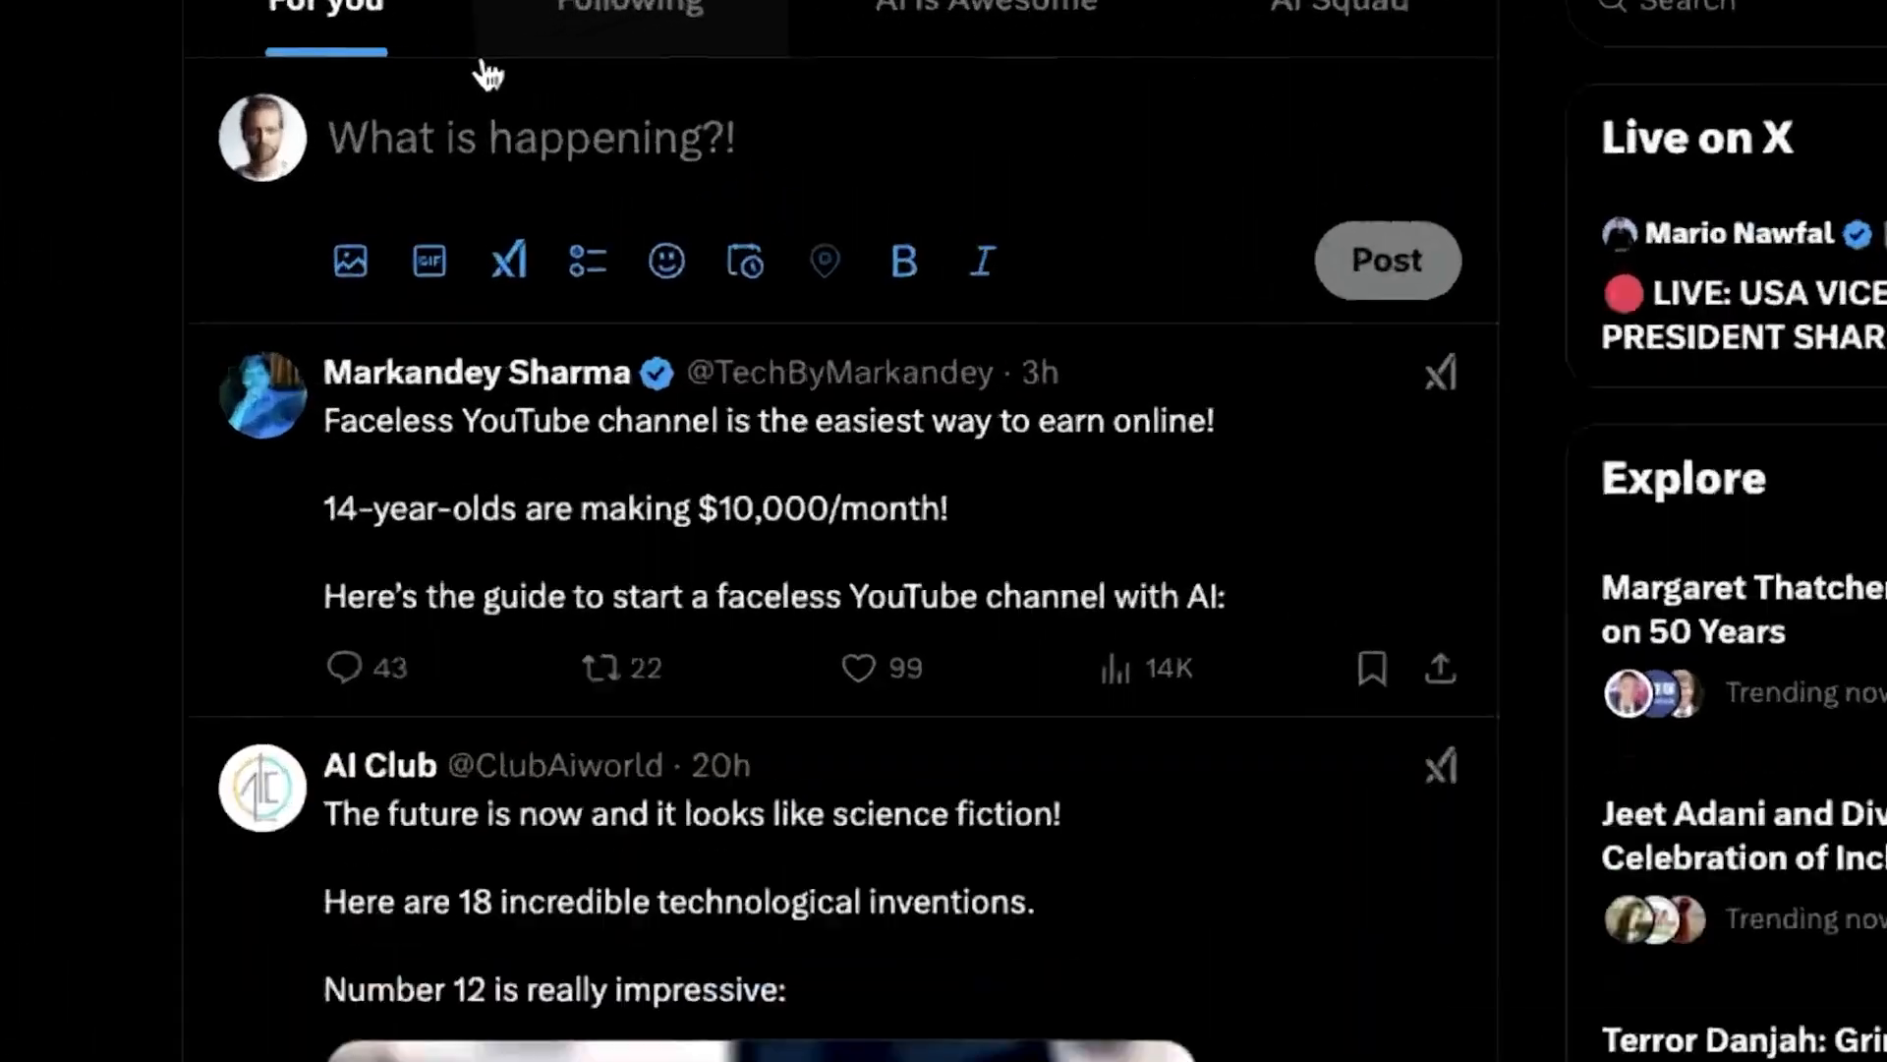
{"action": "left_click", "coordinate": [526, 102]}
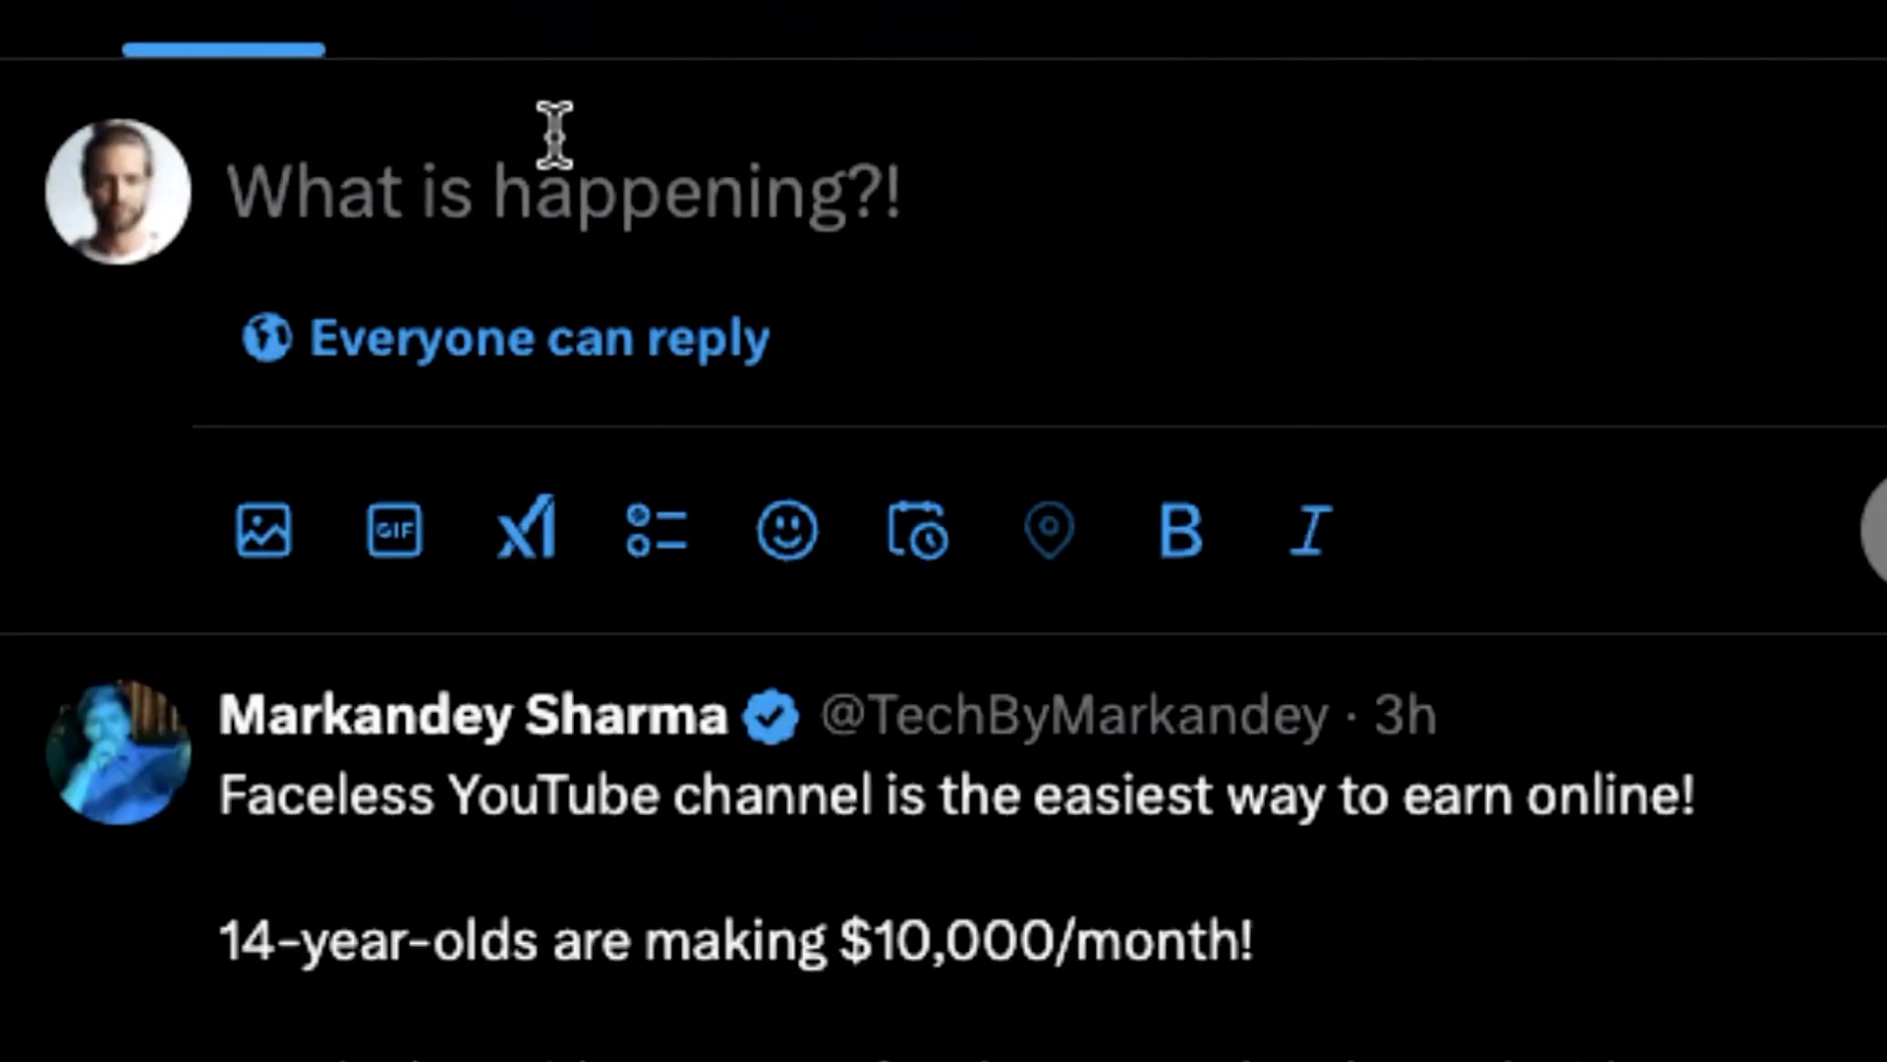
{"action": "key", "text": "ctrl+v"}
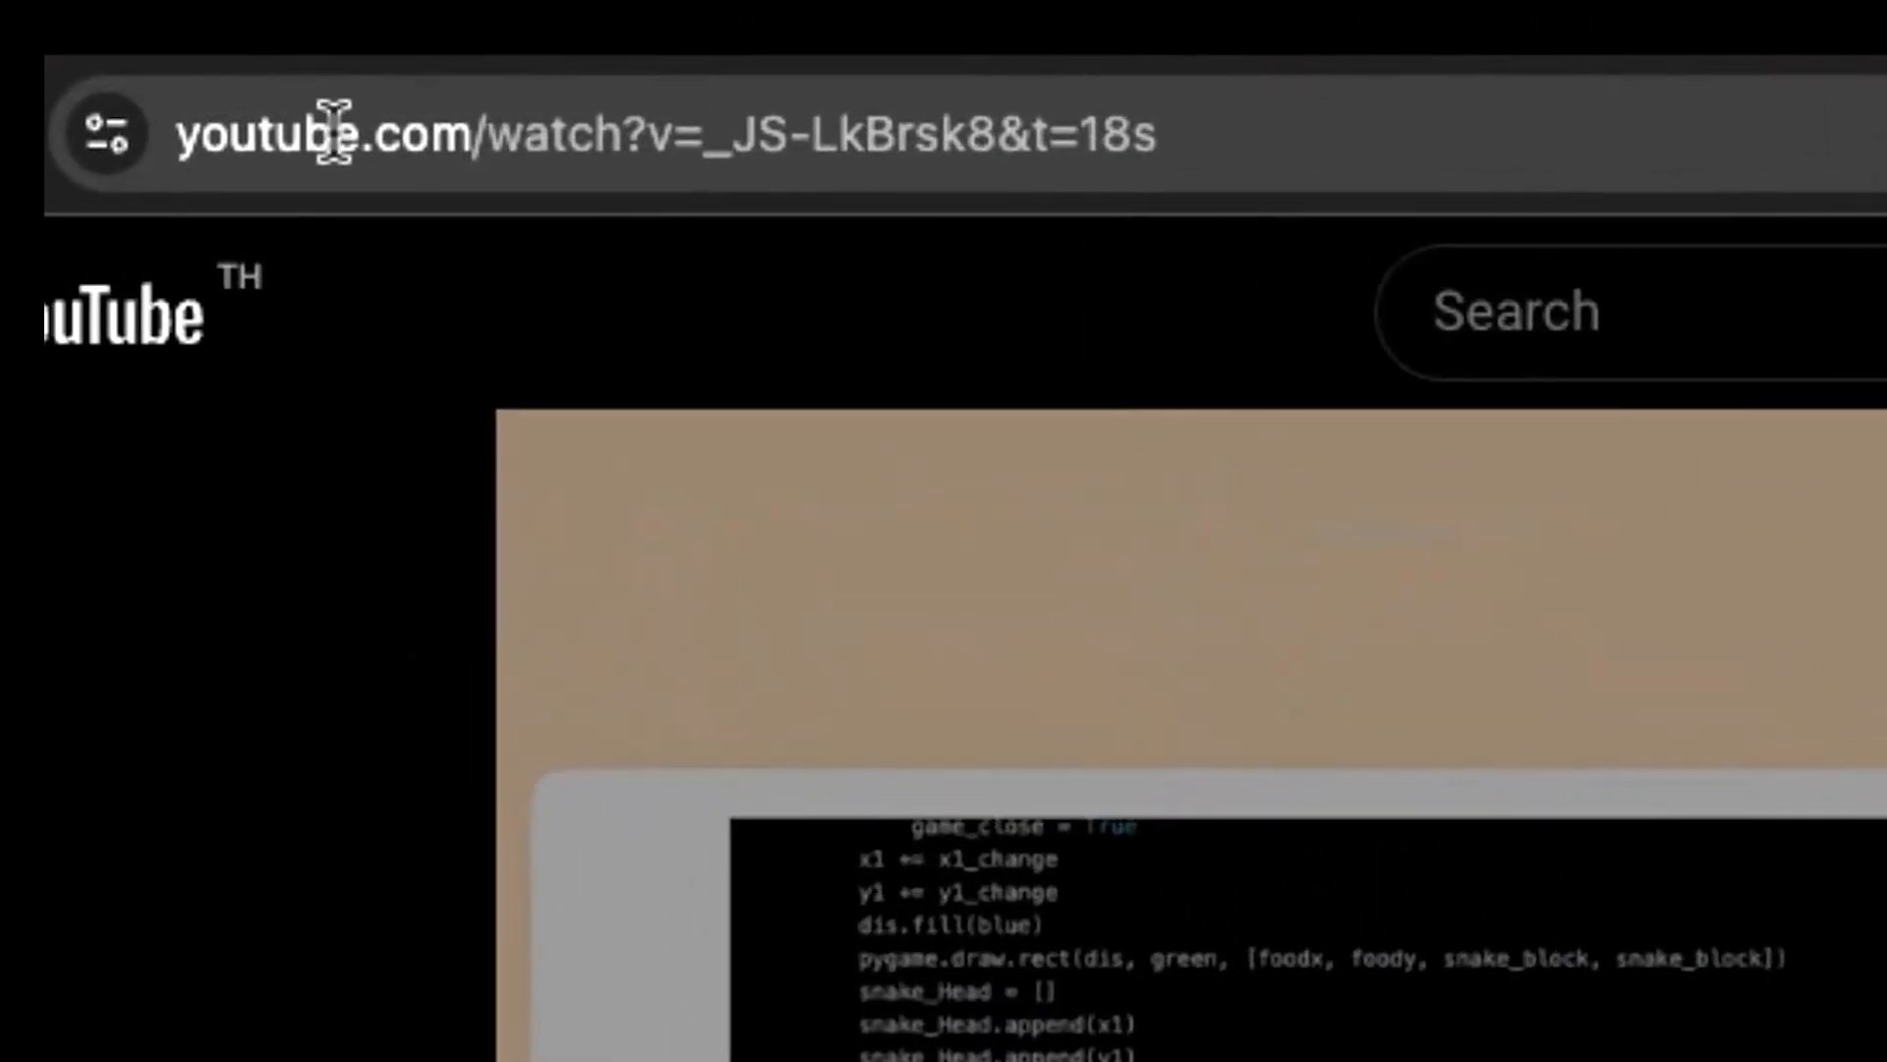
Convert Mistral's YouTube speed video to MP4 auto quality through youtubepp.com and attach the video file to the X post
{"action": "left_click", "coordinate": [359, 131]}
{"action": "left_click", "coordinate": [366, 133]}
{"action": "type", "text": "pp"}
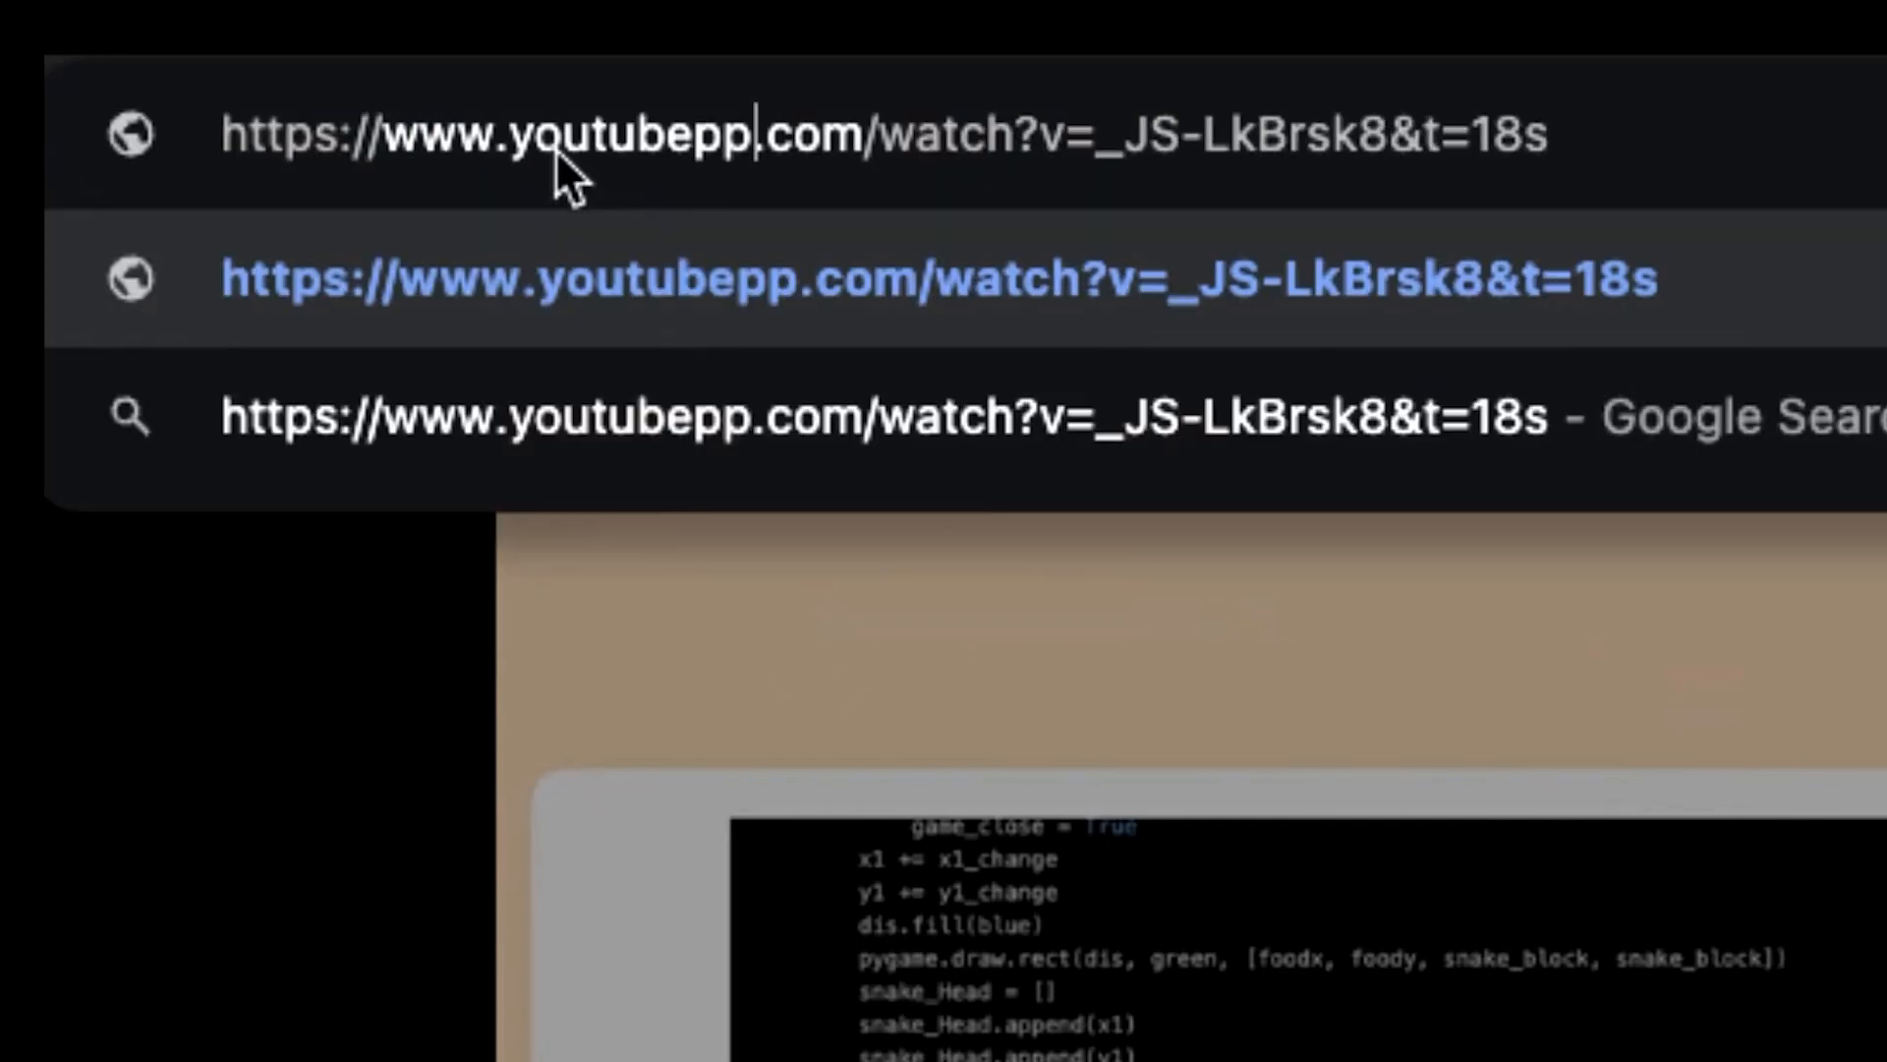
{"action": "key", "text": "Return"}
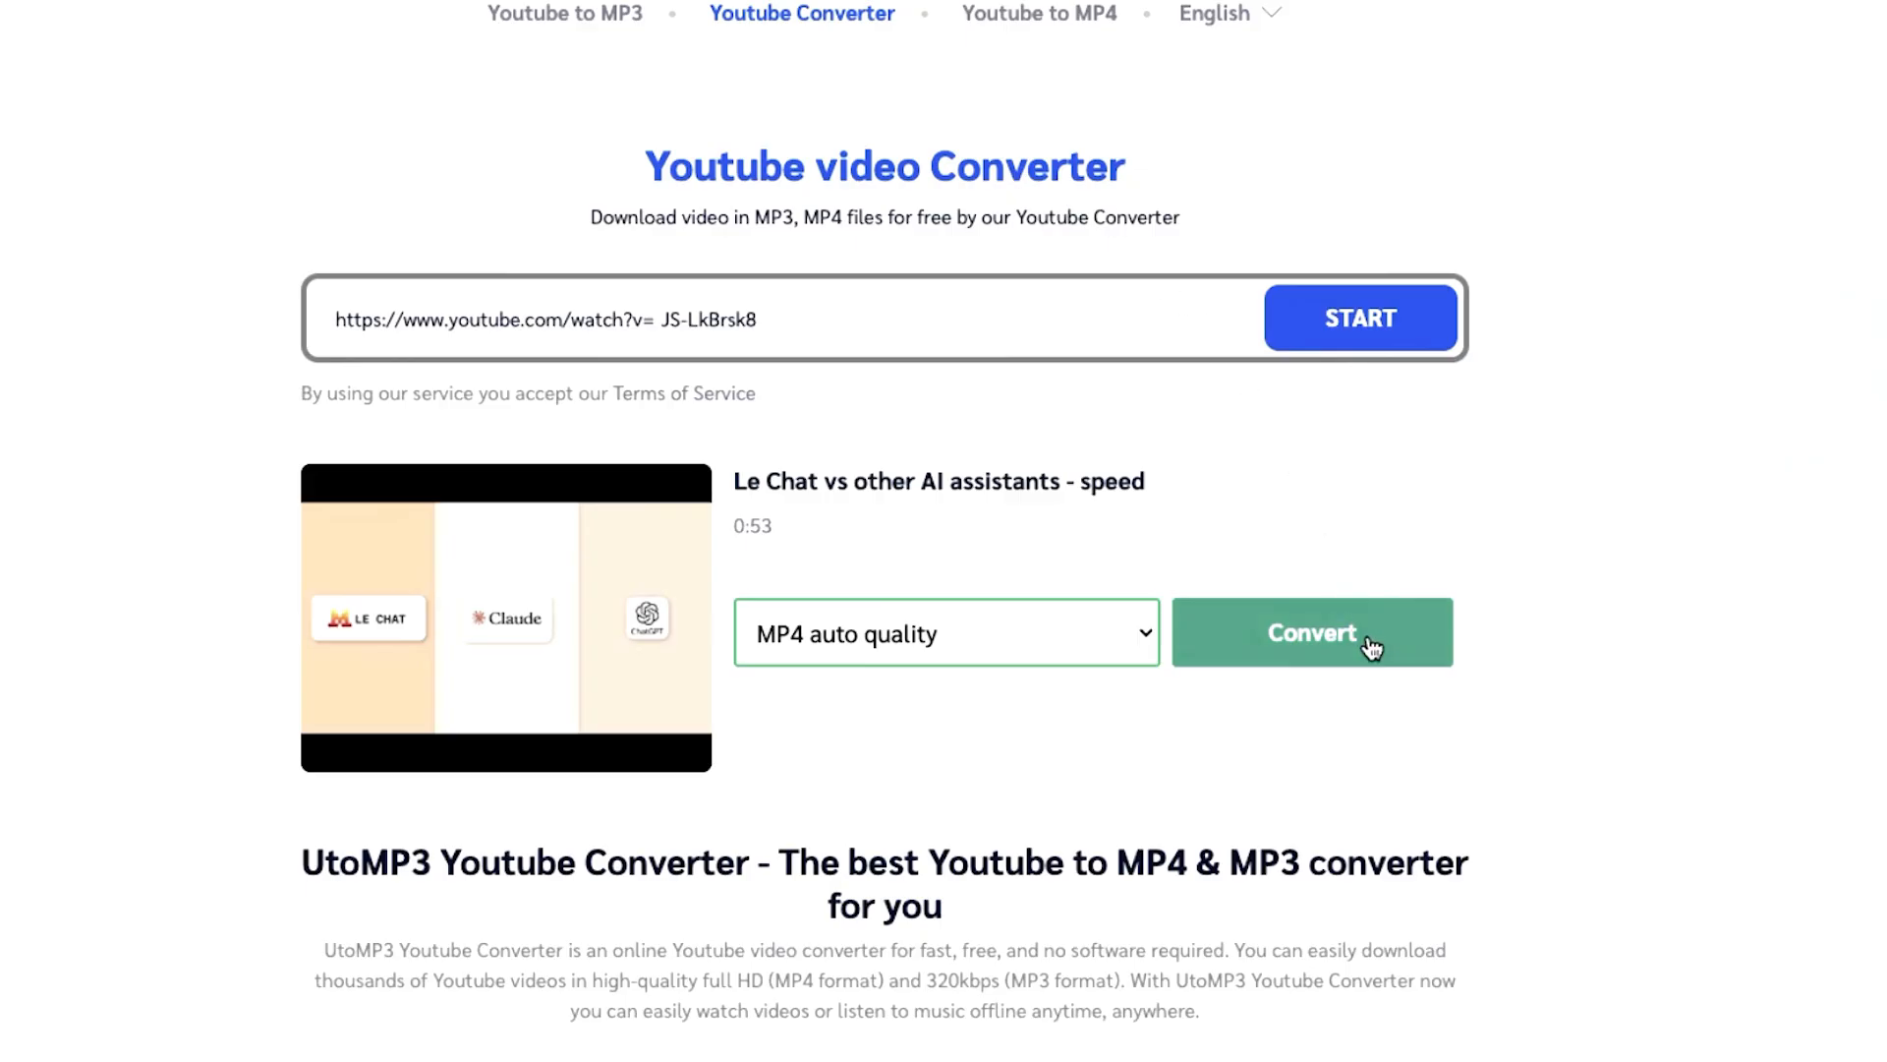
{"action": "left_click", "coordinate": [1375, 654]}
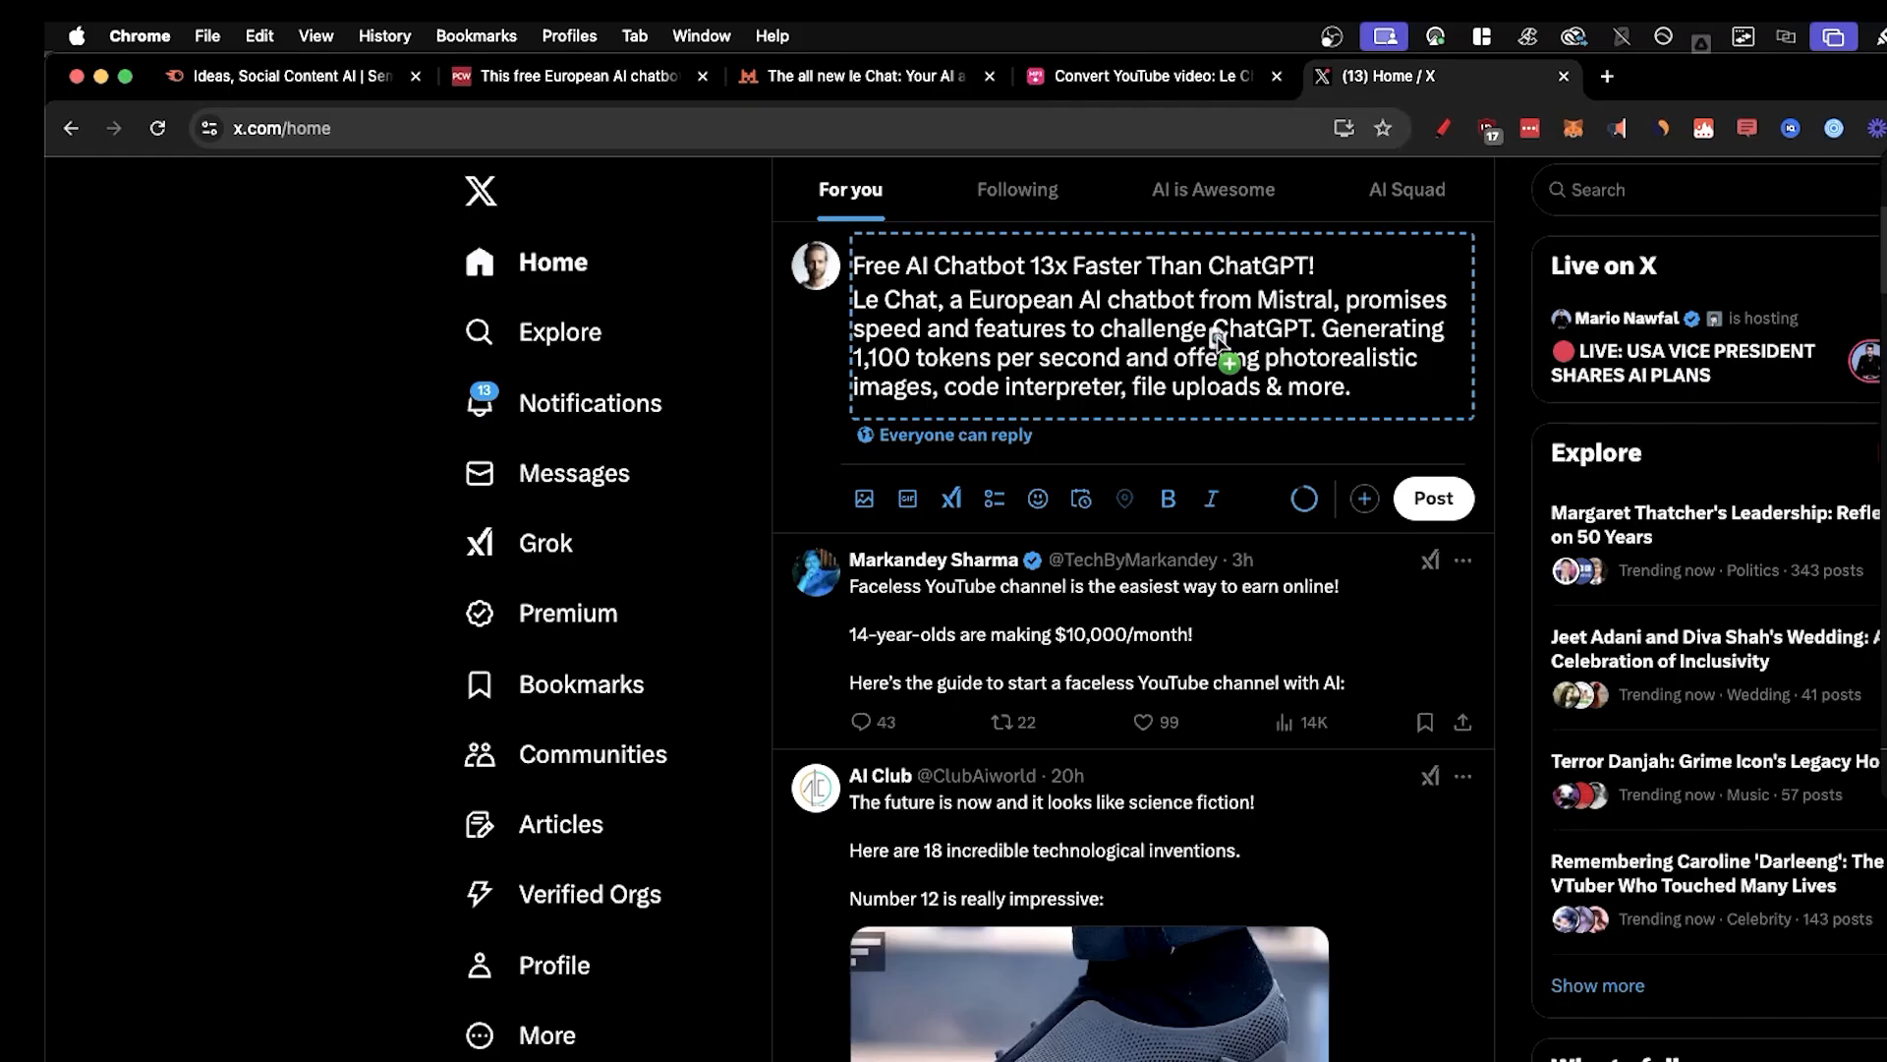
{"action": "left_click_drag", "start_coordinate": [1219, 339], "coordinate": [1221, 344]}
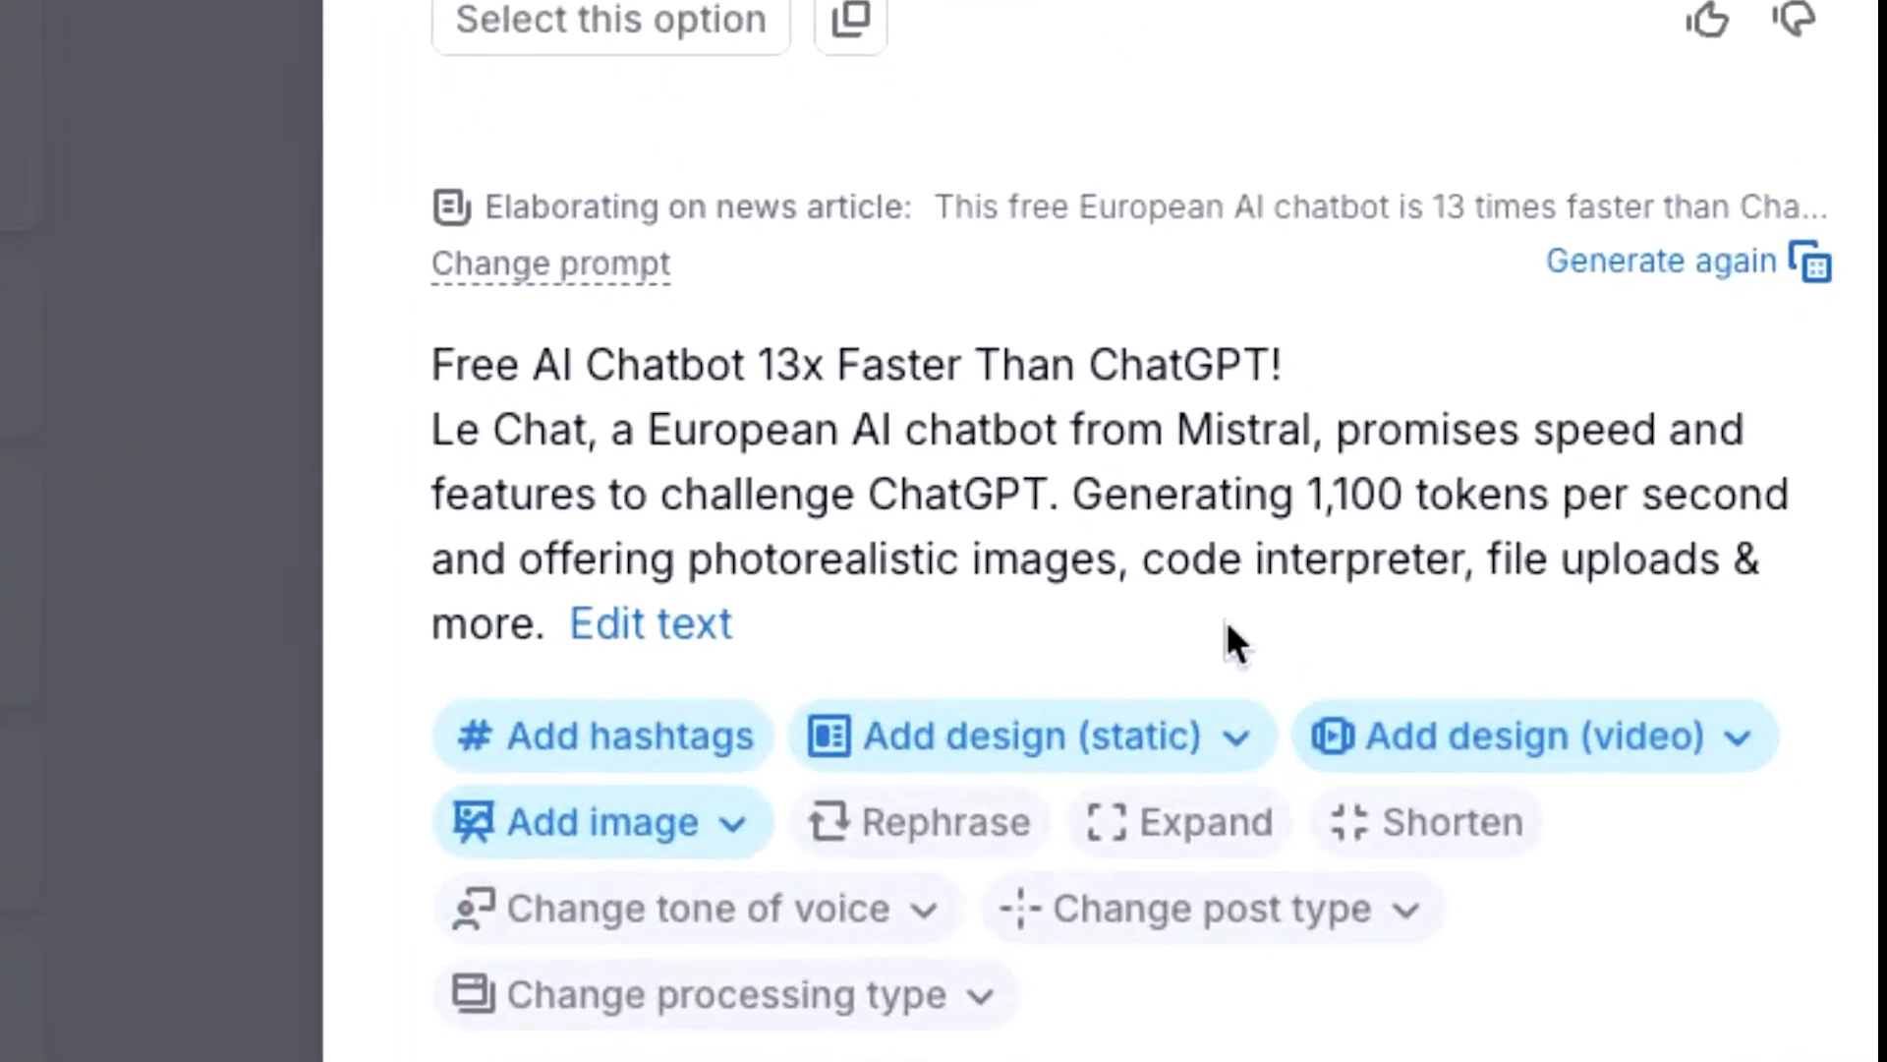
Expand the edited Le Chat post in Social Content AI and split the longer text into five short paragraphs separated by blank lines
{"action": "left_click", "coordinate": [1207, 835]}
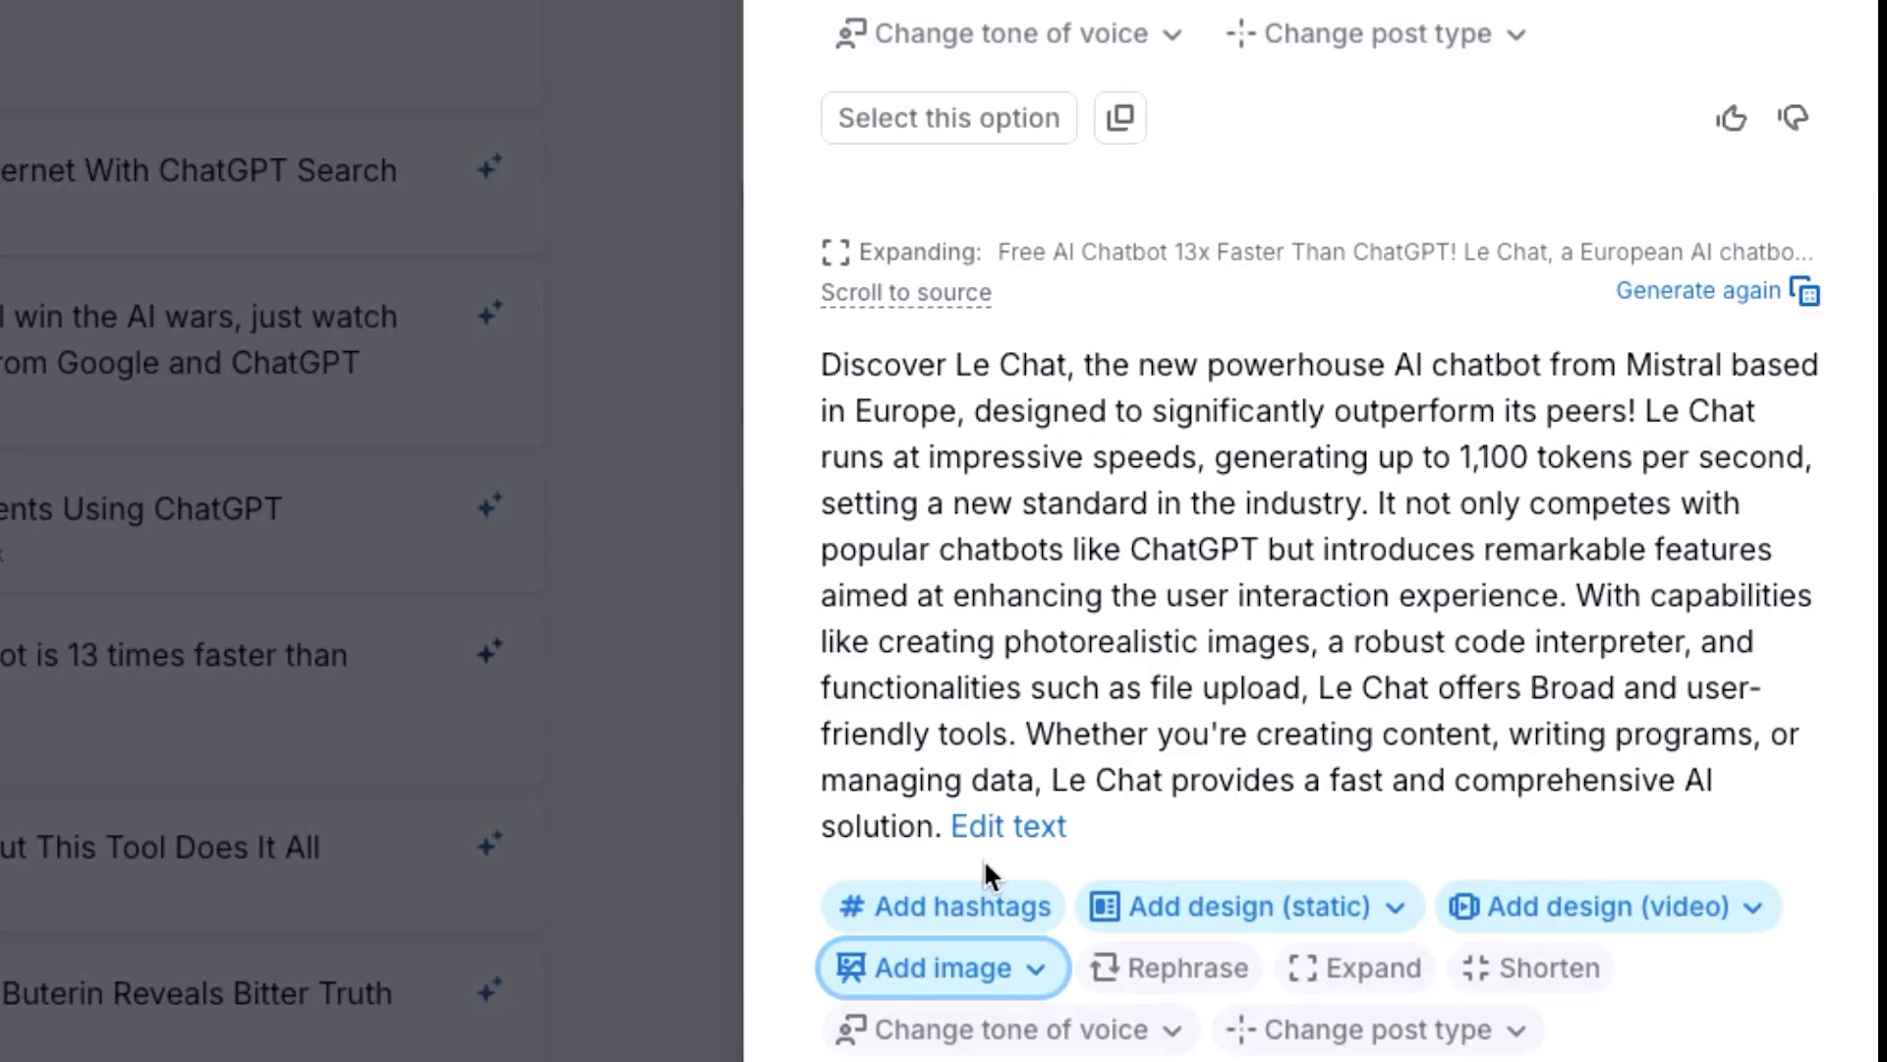
{"action": "left_click", "coordinate": [1224, 786]}
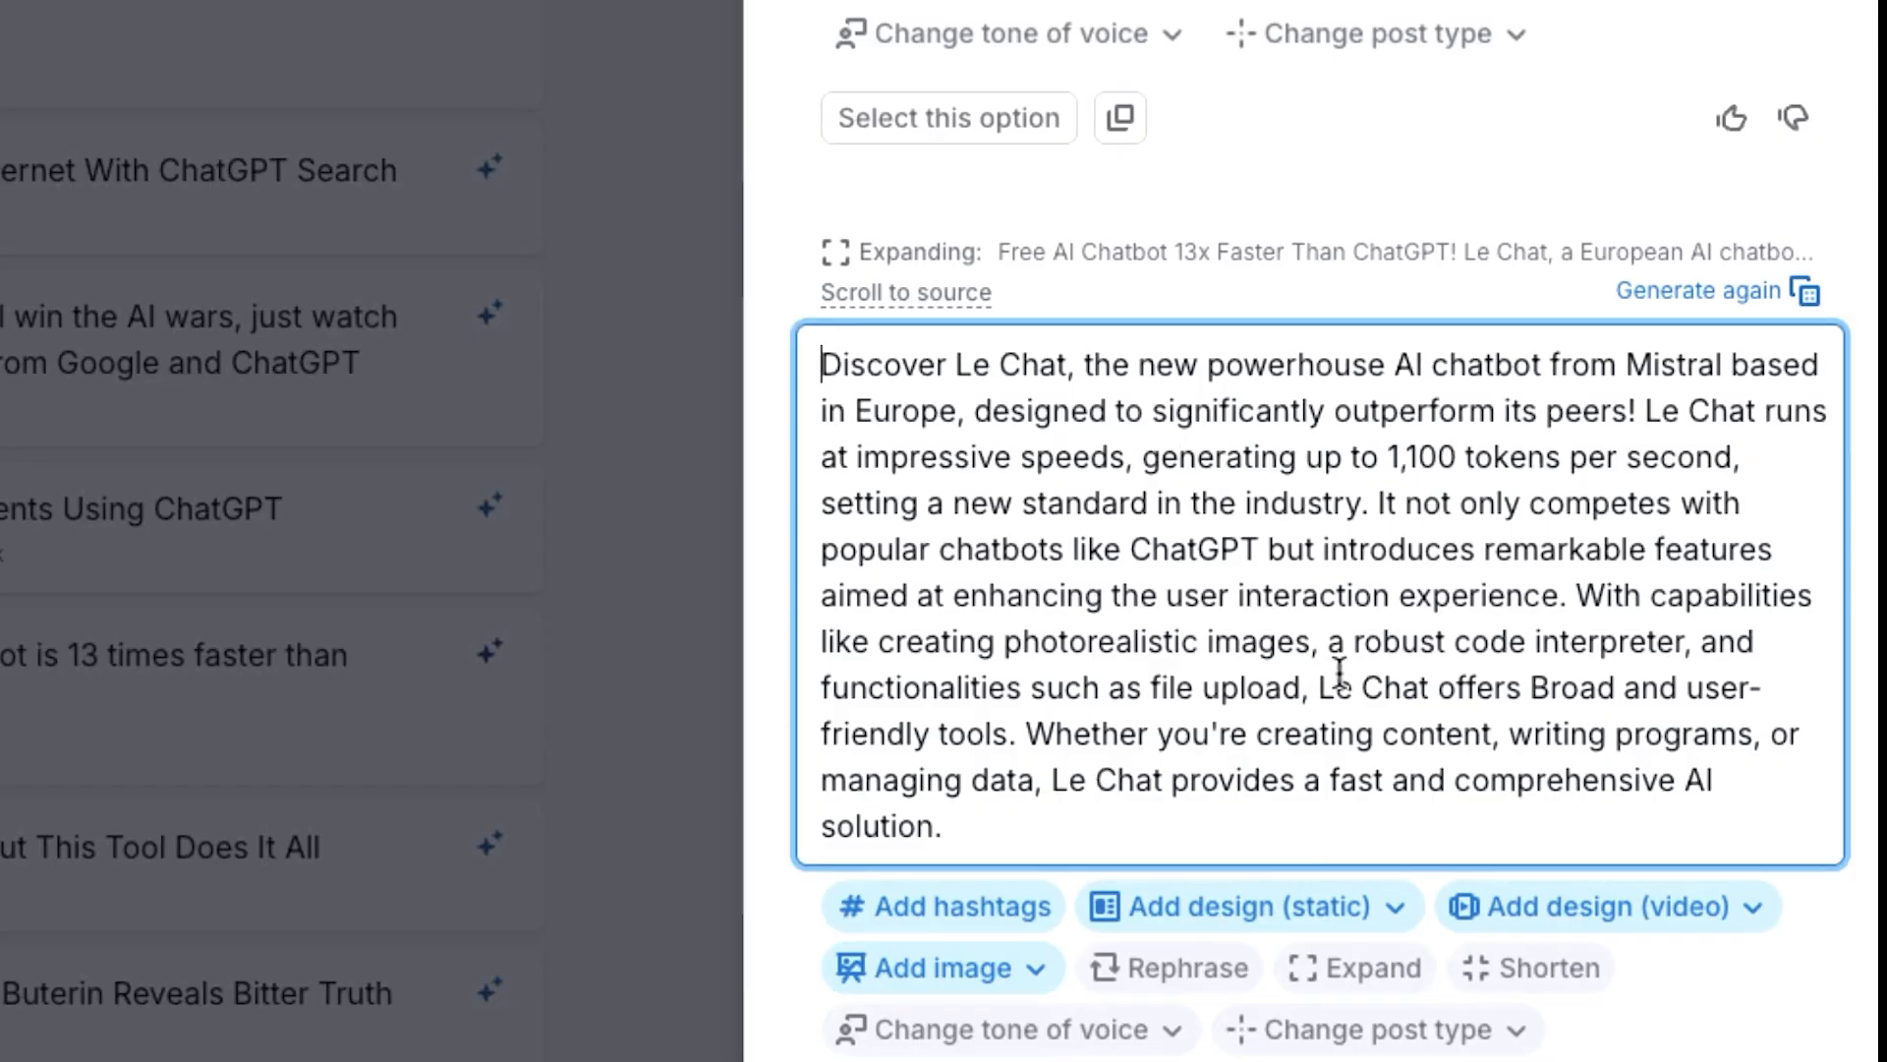
{"action": "left_click", "coordinate": [1651, 412]}
{"action": "key", "text": "Return"}
{"action": "key", "text": "Return"}
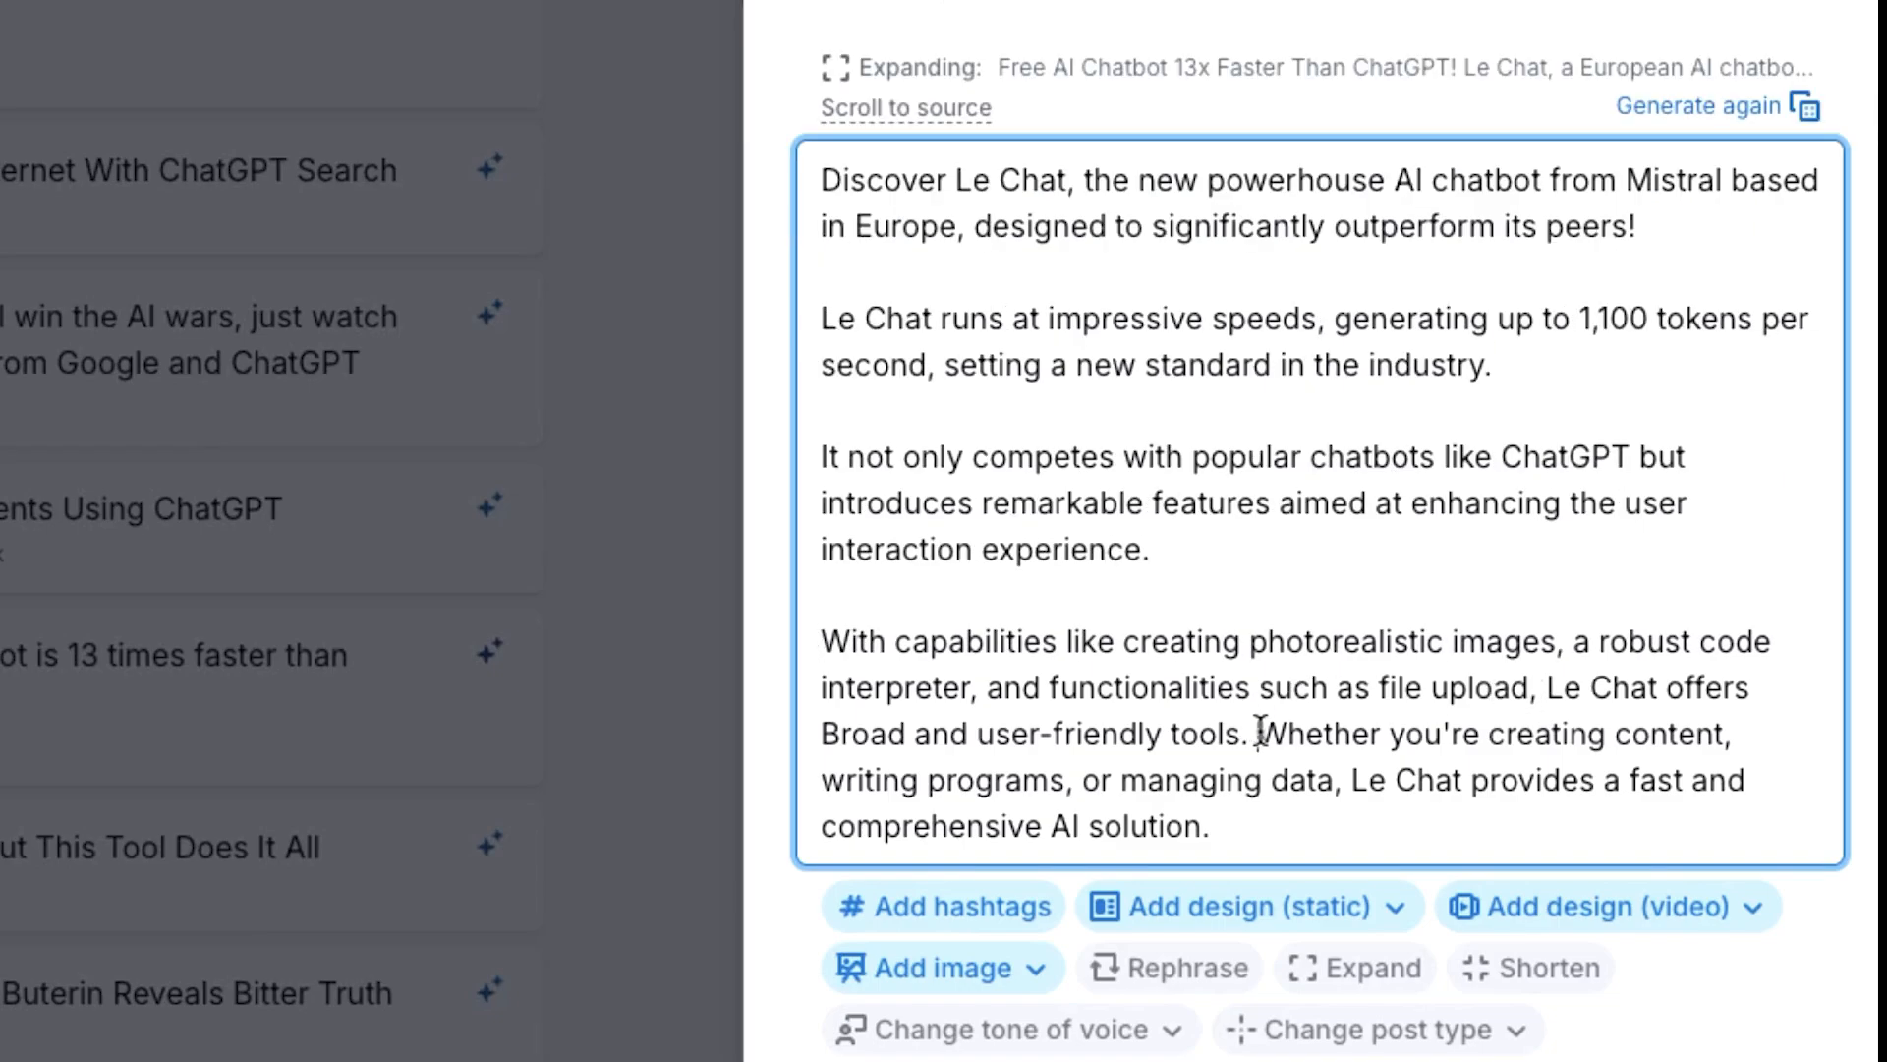
{"action": "left_click", "coordinate": [1264, 733]}
{"action": "key", "text": "Return"}
{"action": "key", "text": "Return"}
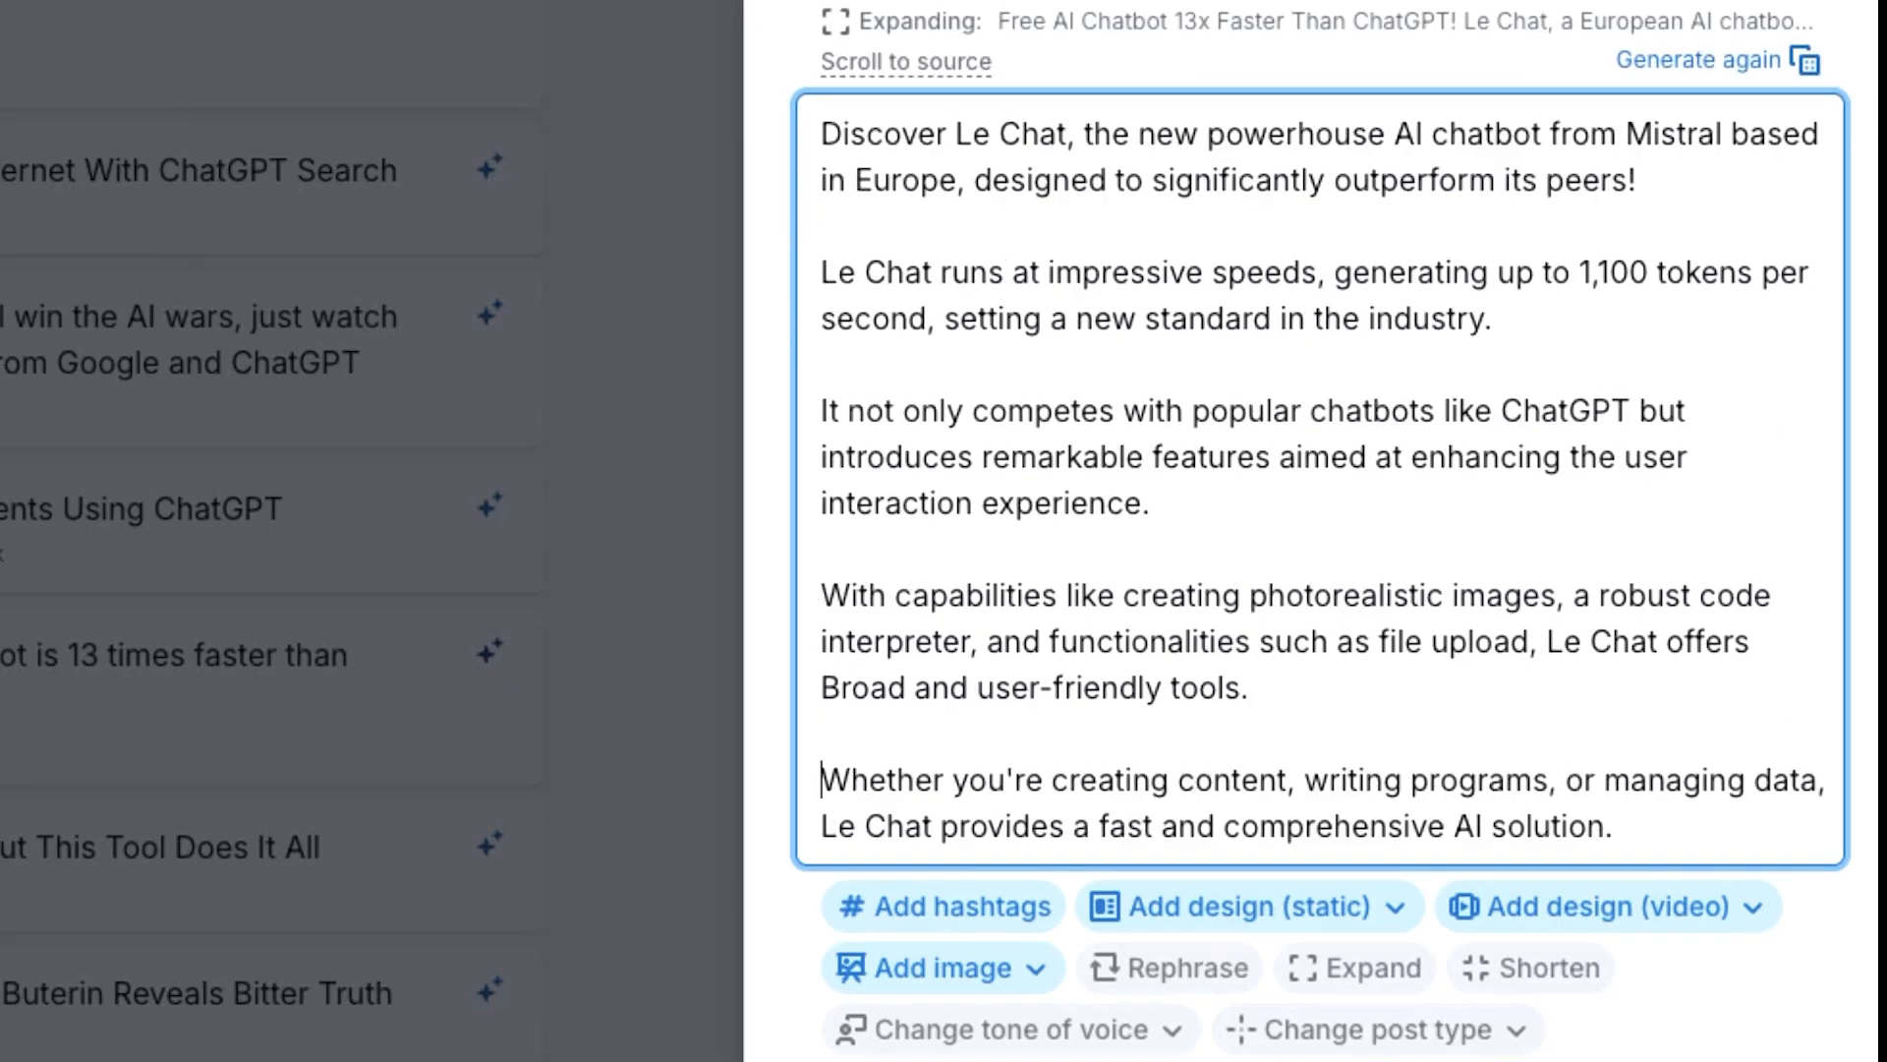
Insert the headline "Free AI Chatbot 13x Faster Than ChatGPT!" above the first paragraph of the expanded post
{"action": "scroll", "coordinate": [836, 398], "scroll_direction": "up", "scroll_amount": 3}
{"action": "left_click", "coordinate": [836, 398]}
{"action": "scroll", "coordinate": [837, 398], "scroll_direction": "down", "scroll_amount": 3}
{"action": "key", "text": "Return"}
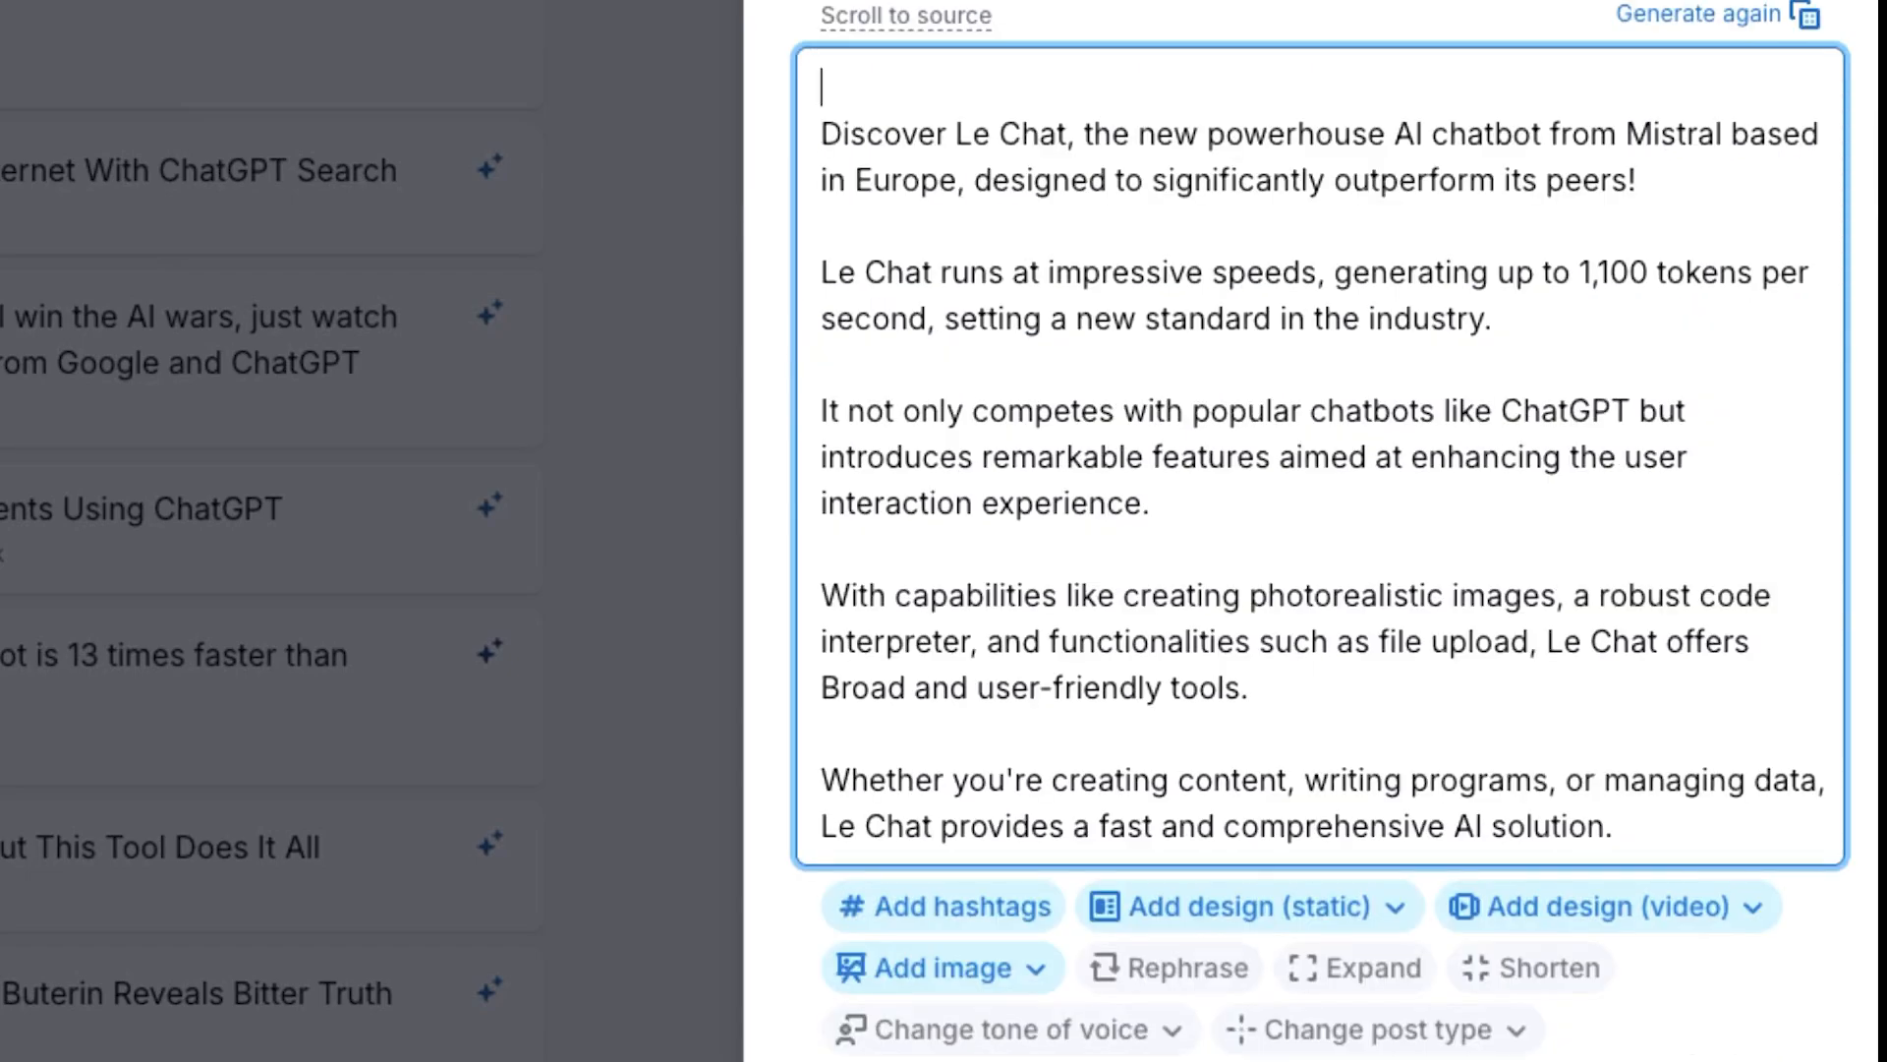
{"action": "scroll", "coordinate": [918, 442], "scroll_direction": "up", "scroll_amount": 5}
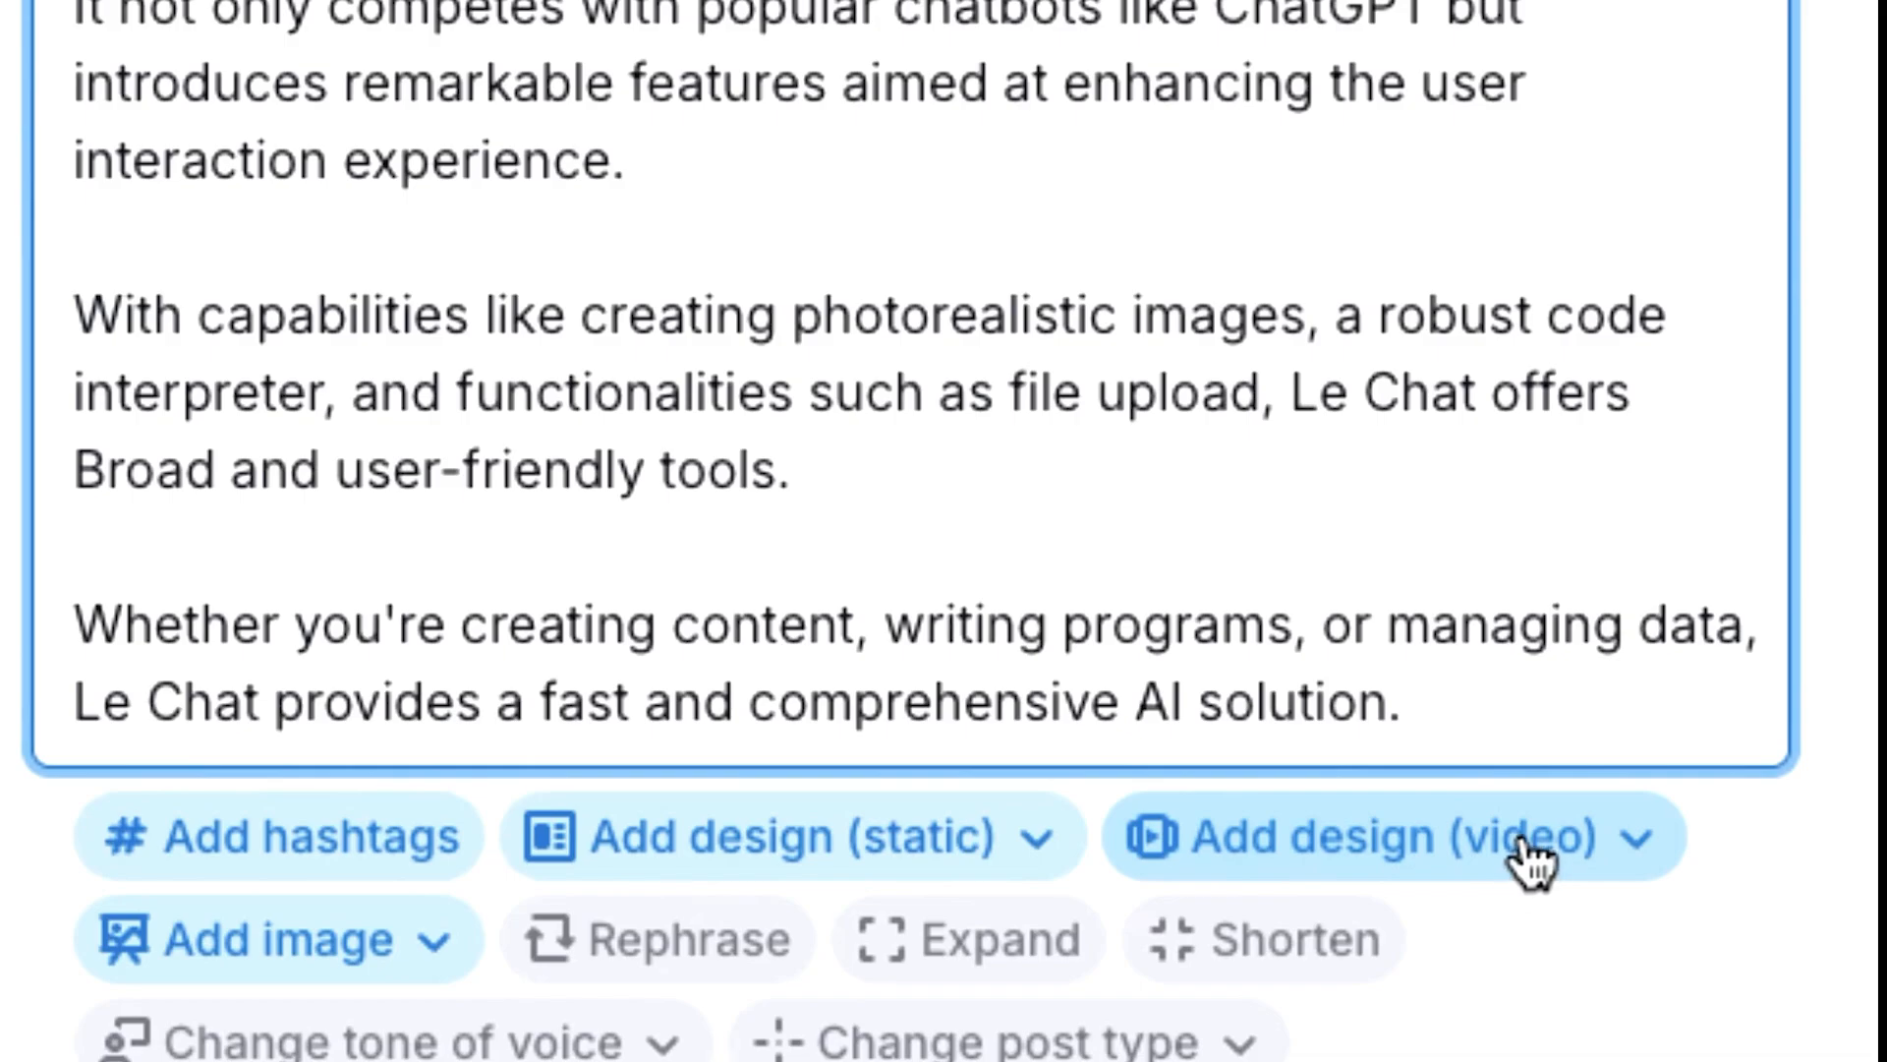
Generate Square 1:1 images in the Minimalism style for the expanded post and preview the glowing chip image enlarged
{"action": "left_click", "coordinate": [433, 943]}
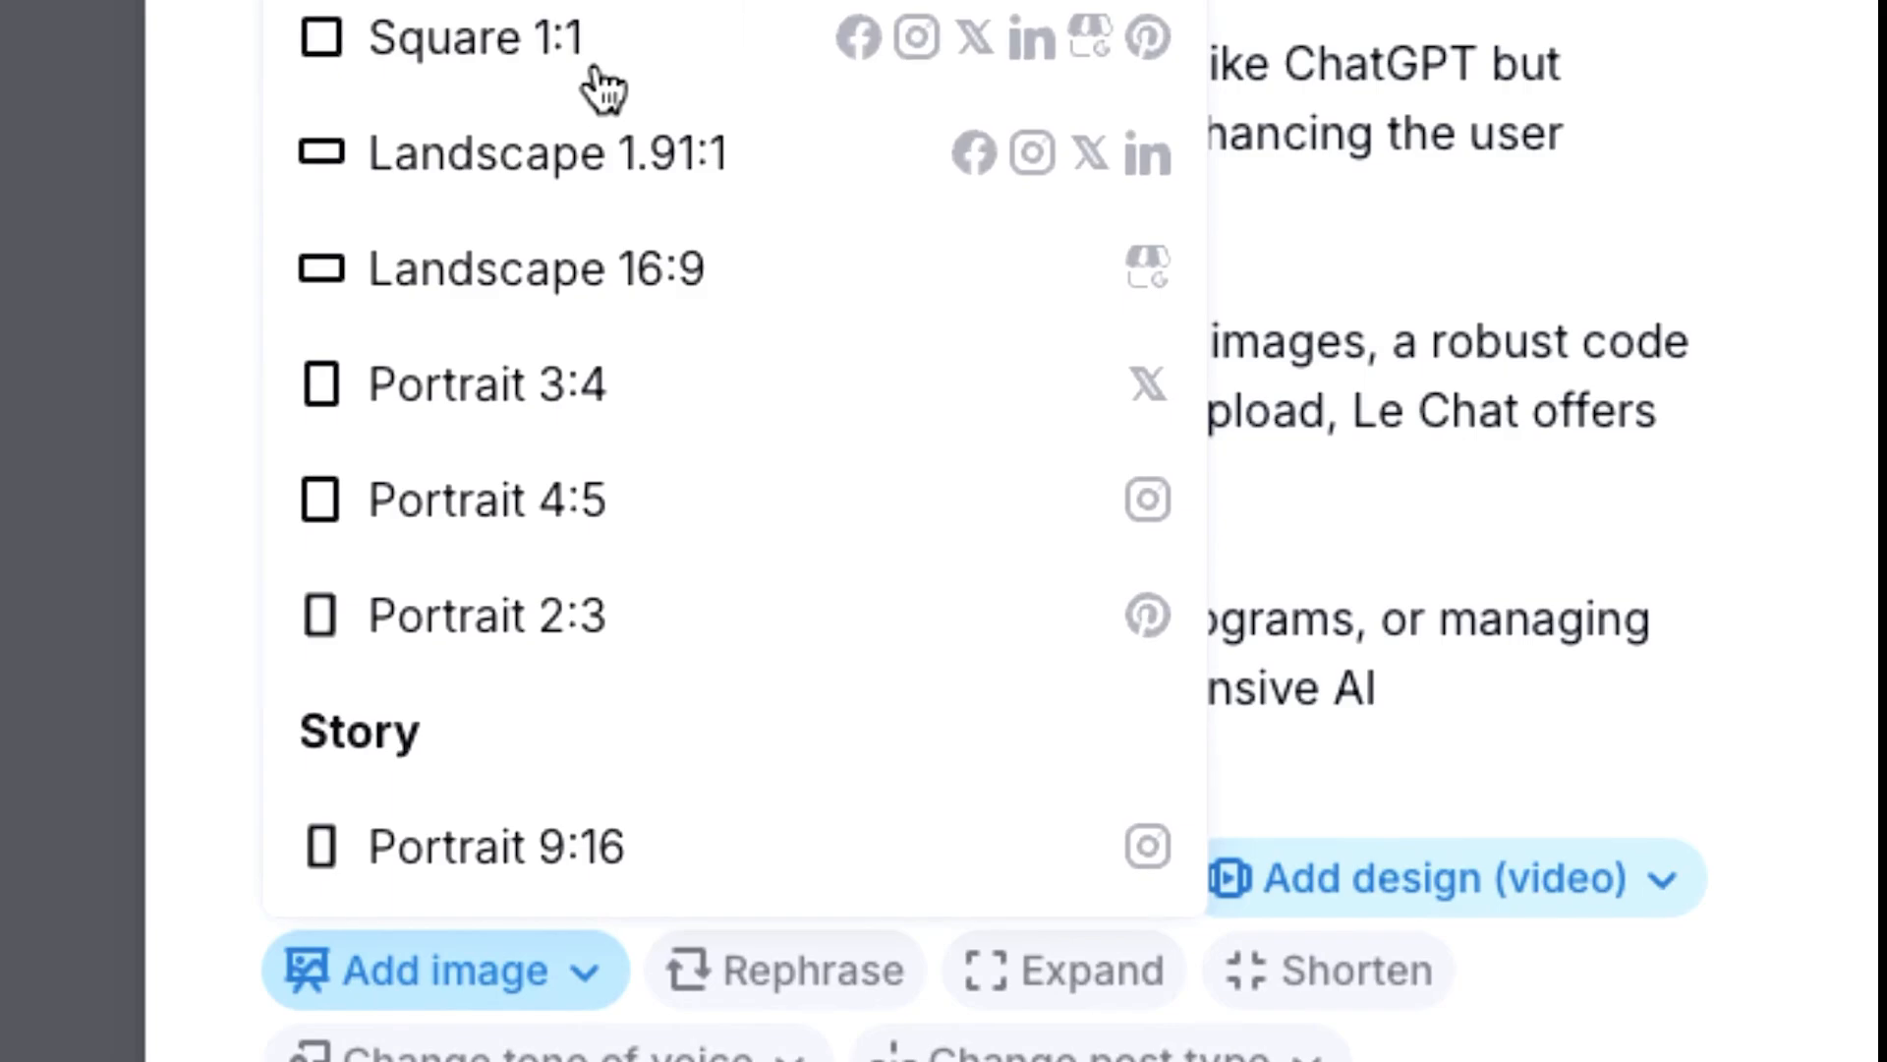
{"action": "left_click", "coordinate": [603, 89]}
{"action": "scroll", "coordinate": [610, 216], "scroll_direction": "down", "scroll_amount": 5}
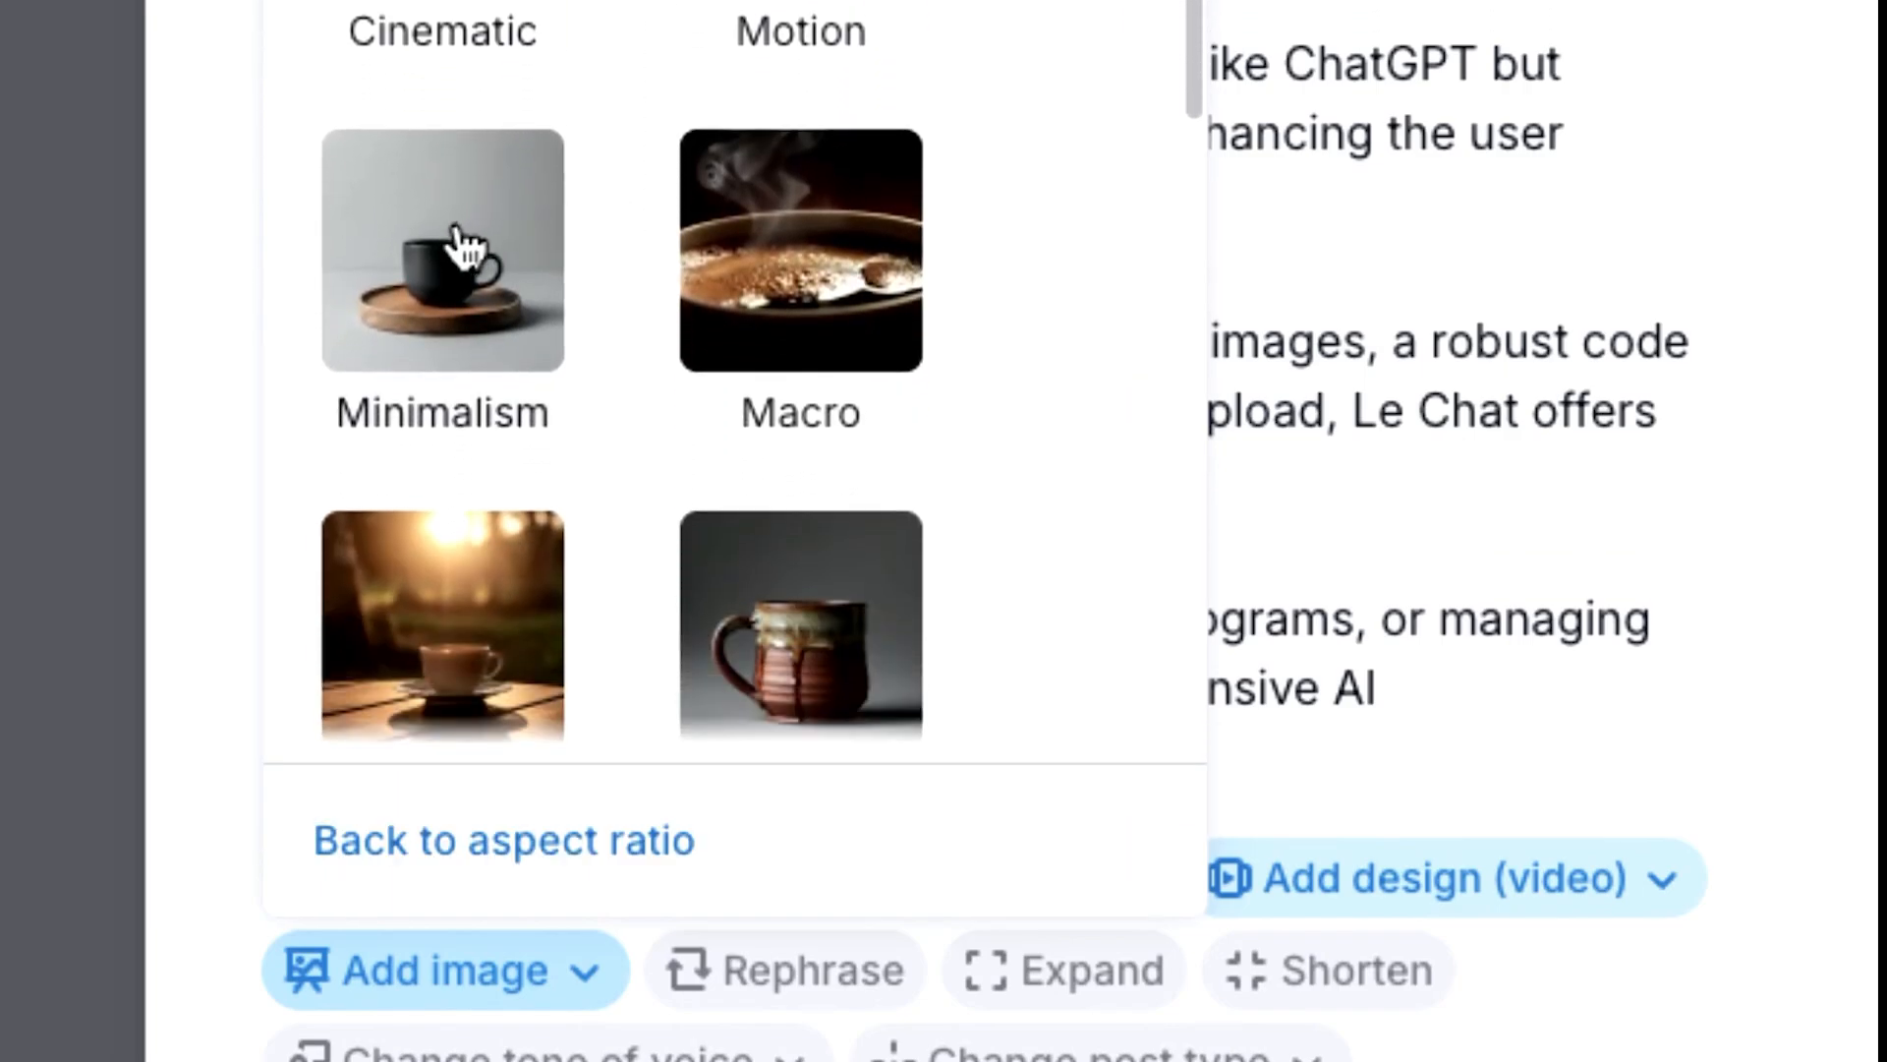
{"action": "left_click", "coordinate": [458, 244]}
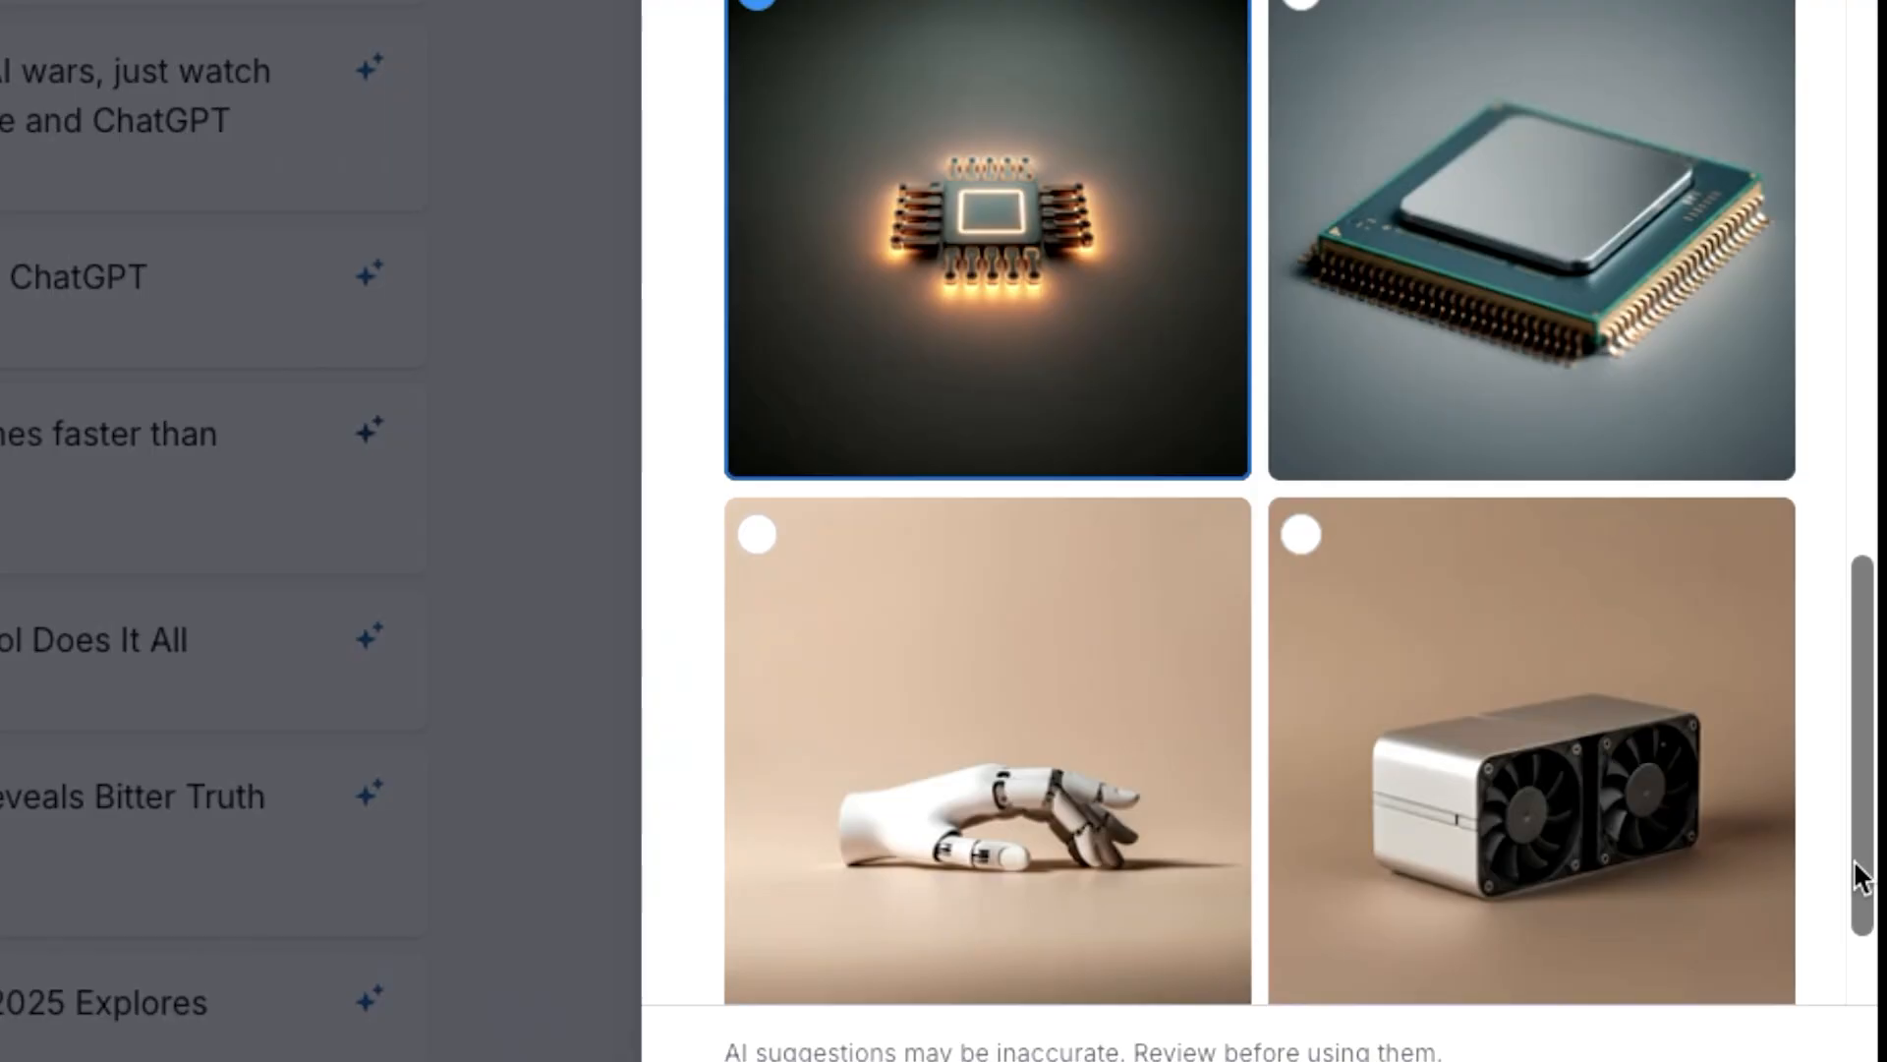
{"action": "scroll", "coordinate": [1049, 462], "scroll_direction": "up", "scroll_amount": 3}
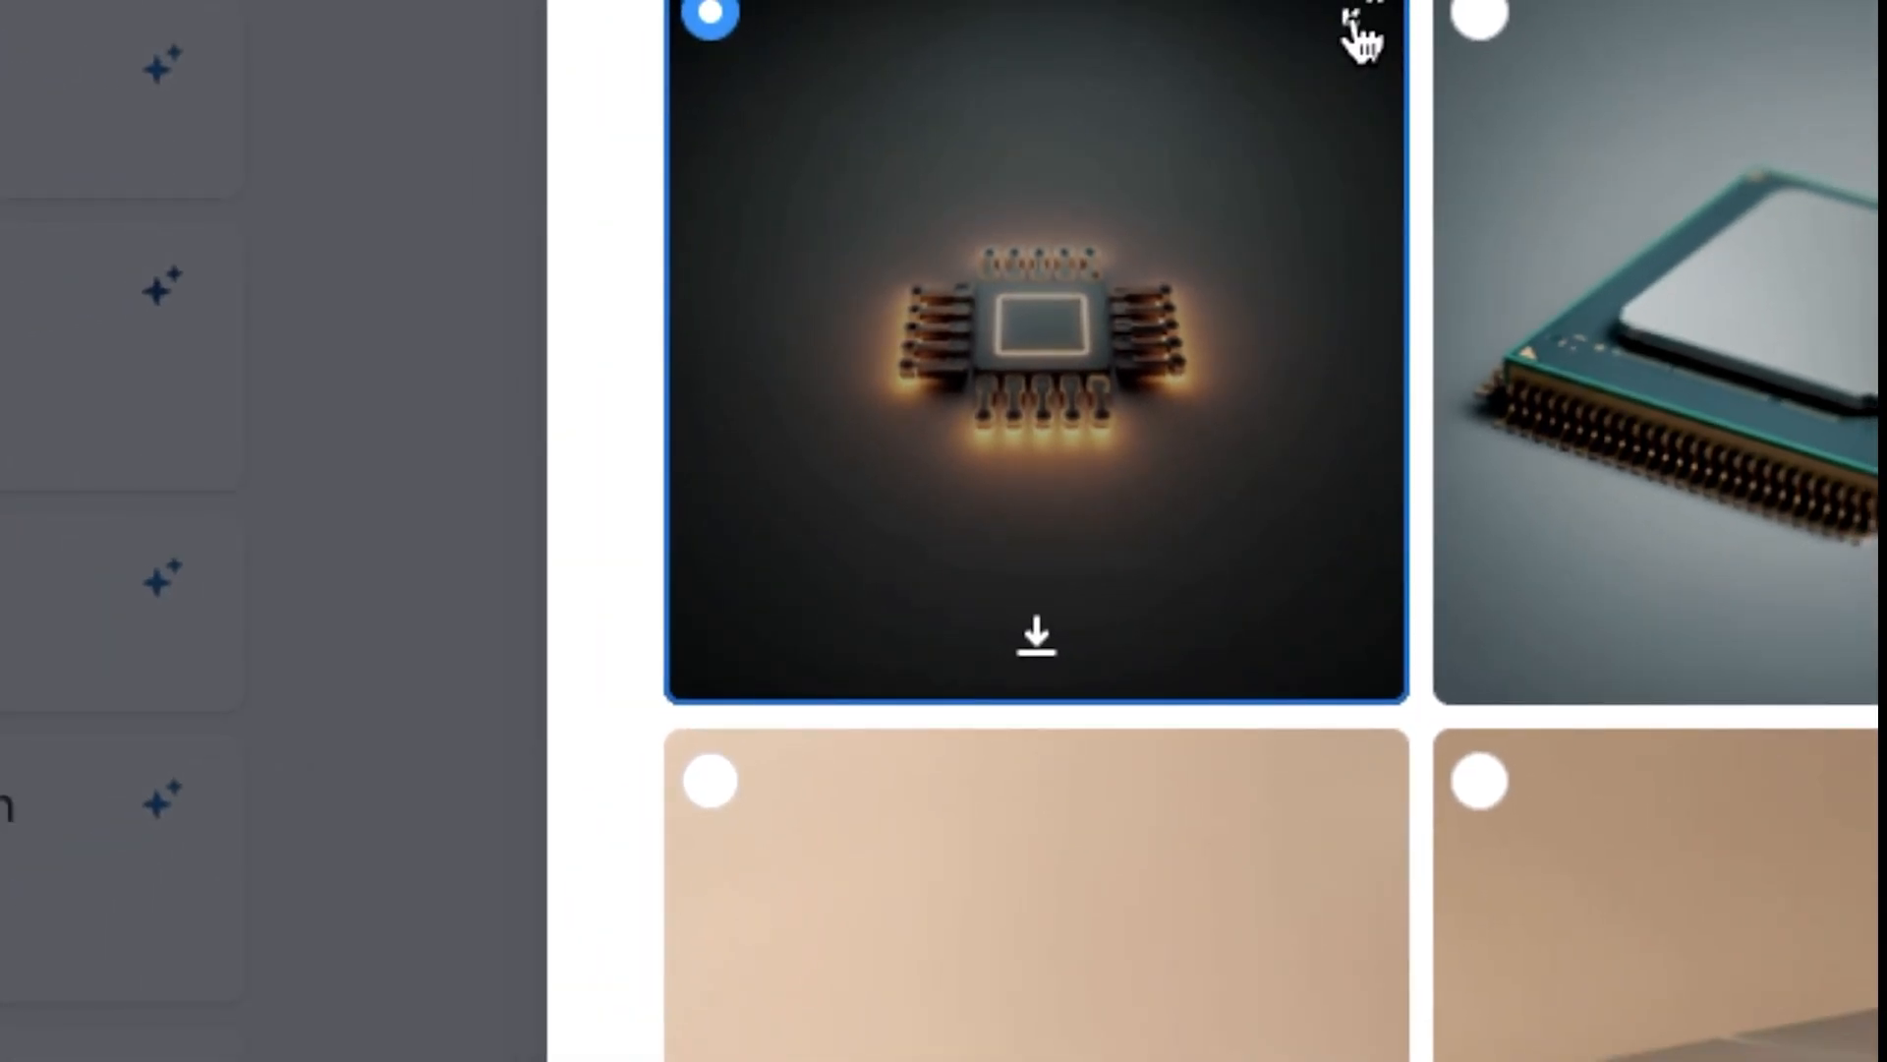
{"action": "left_click", "coordinate": [1355, 18]}
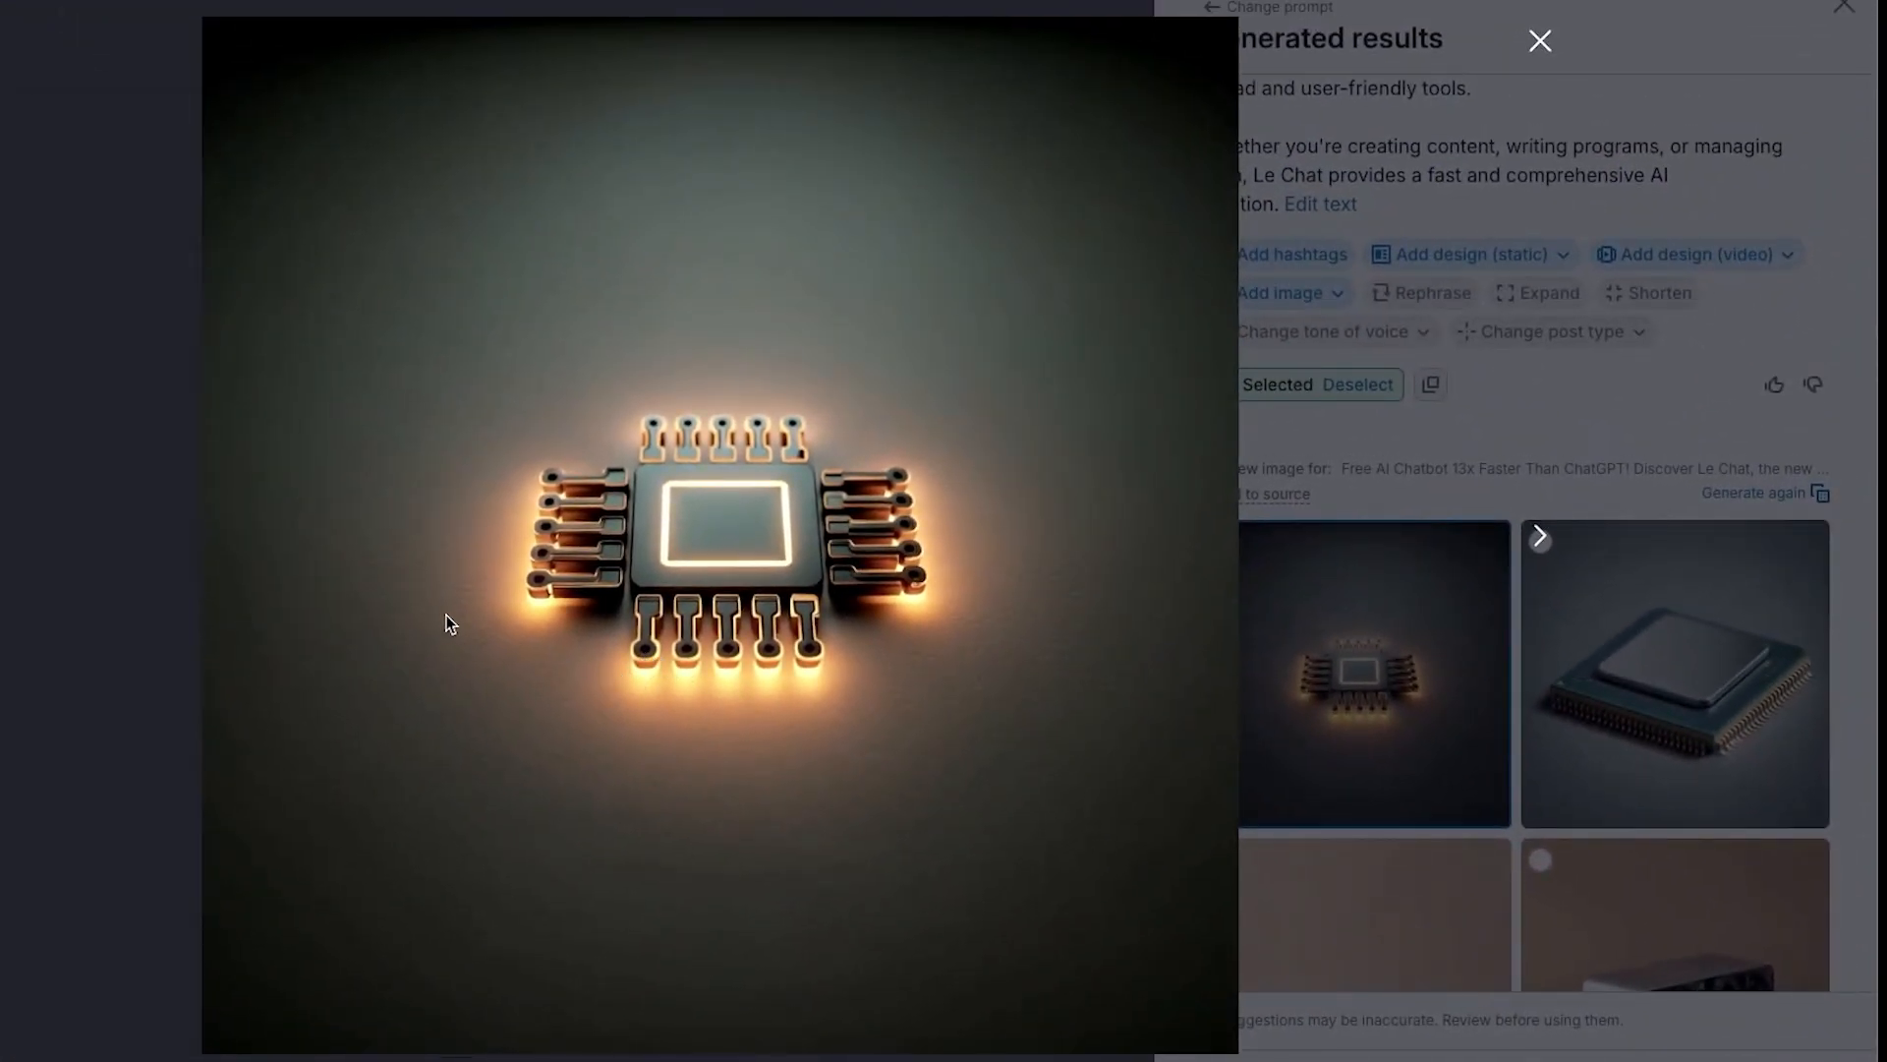
{"action": "scroll", "coordinate": [1546, 715], "scroll_direction": "up", "scroll_amount": 1}
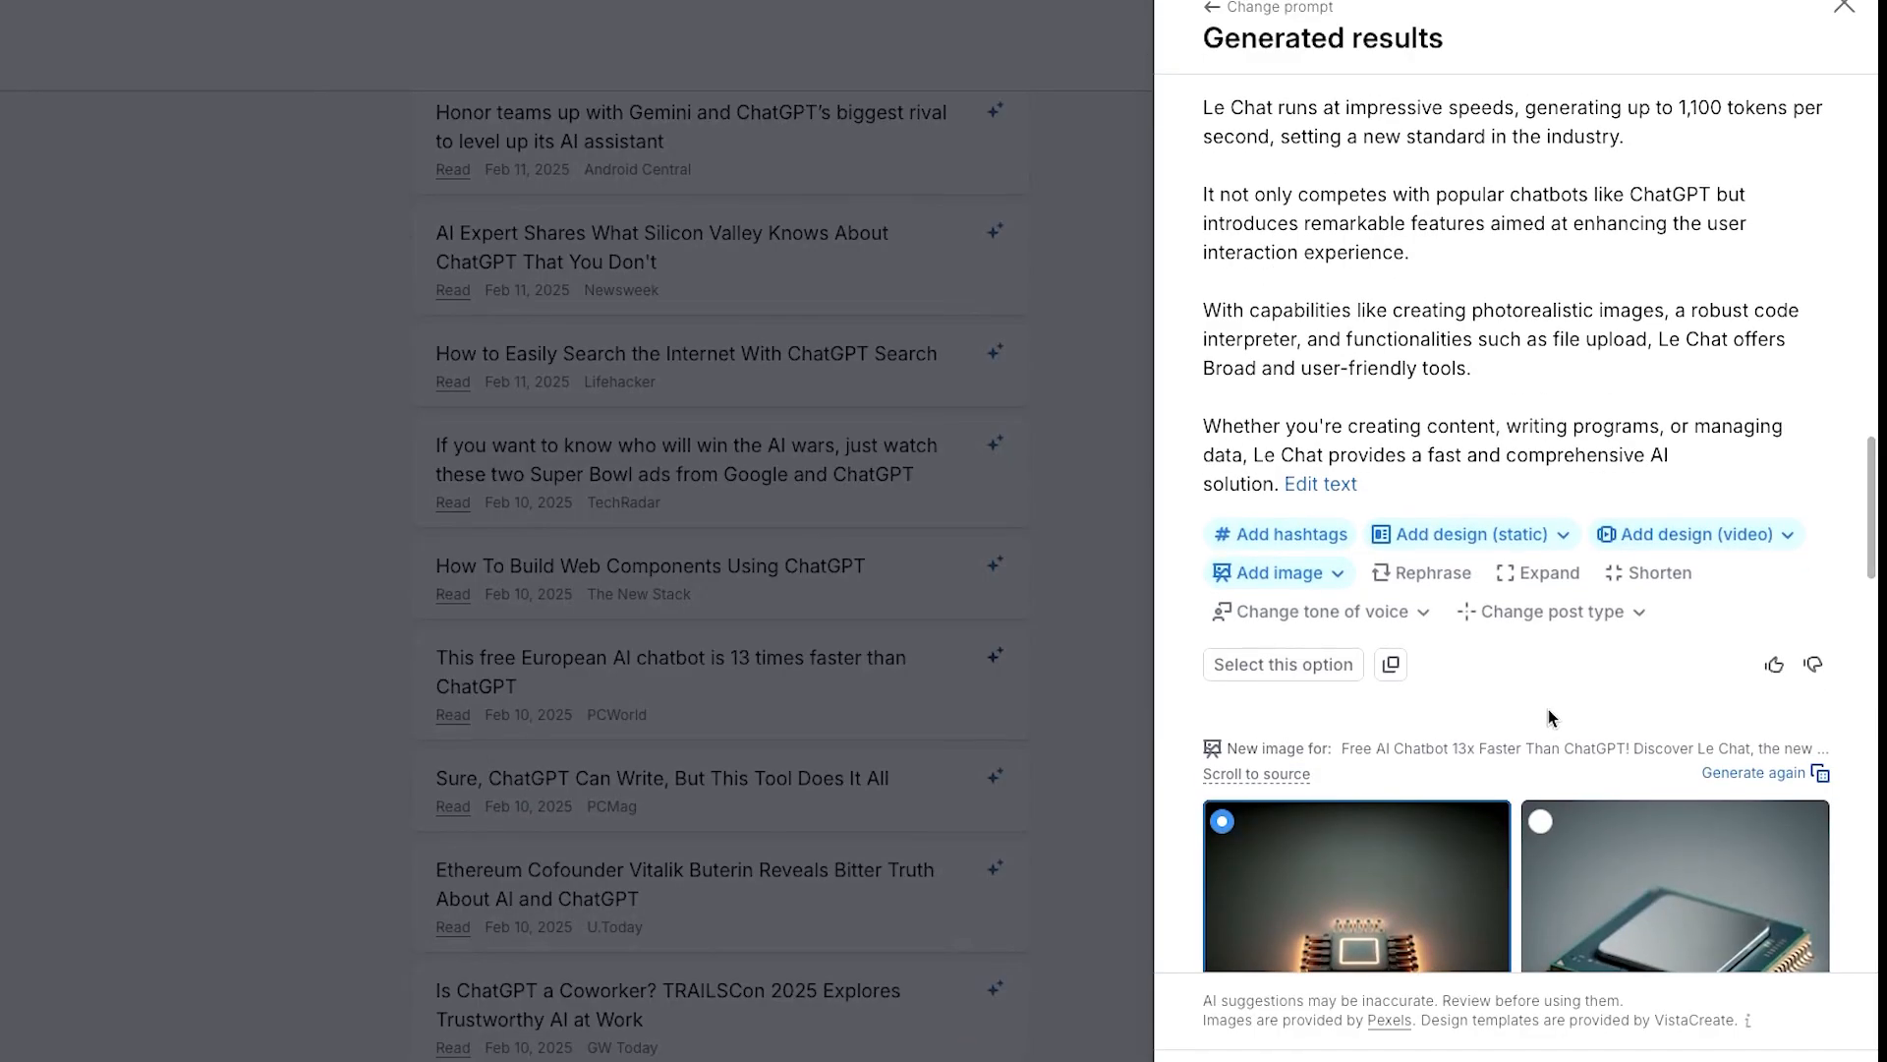
Generate static designs for the expanded post in the LinkedIn Post size, 1200 × 1200 px
{"action": "scroll", "coordinate": [1548, 715], "scroll_direction": "up", "scroll_amount": 2}
{"action": "left_click", "coordinate": [1549, 717]}
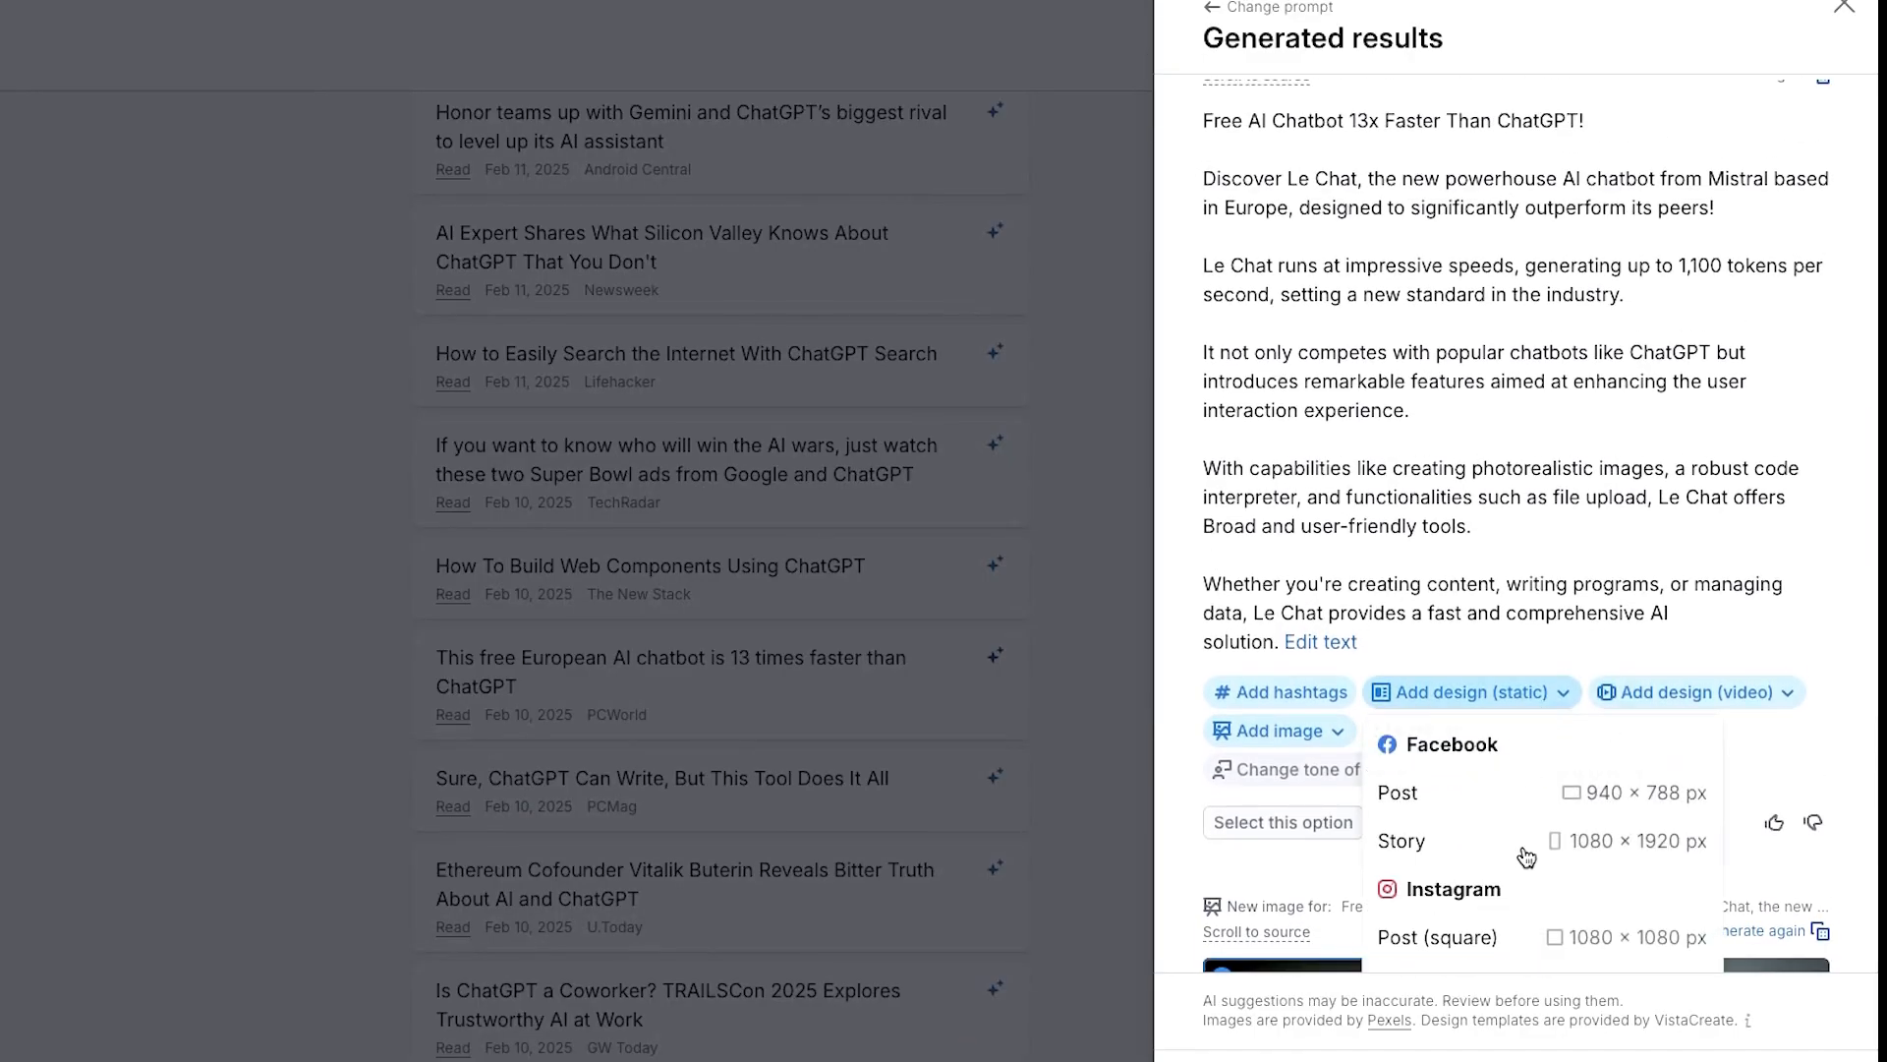
{"action": "scroll", "coordinate": [1526, 848], "scroll_direction": "down", "scroll_amount": 3}
{"action": "scroll", "coordinate": [1527, 848], "scroll_direction": "down", "scroll_amount": 4}
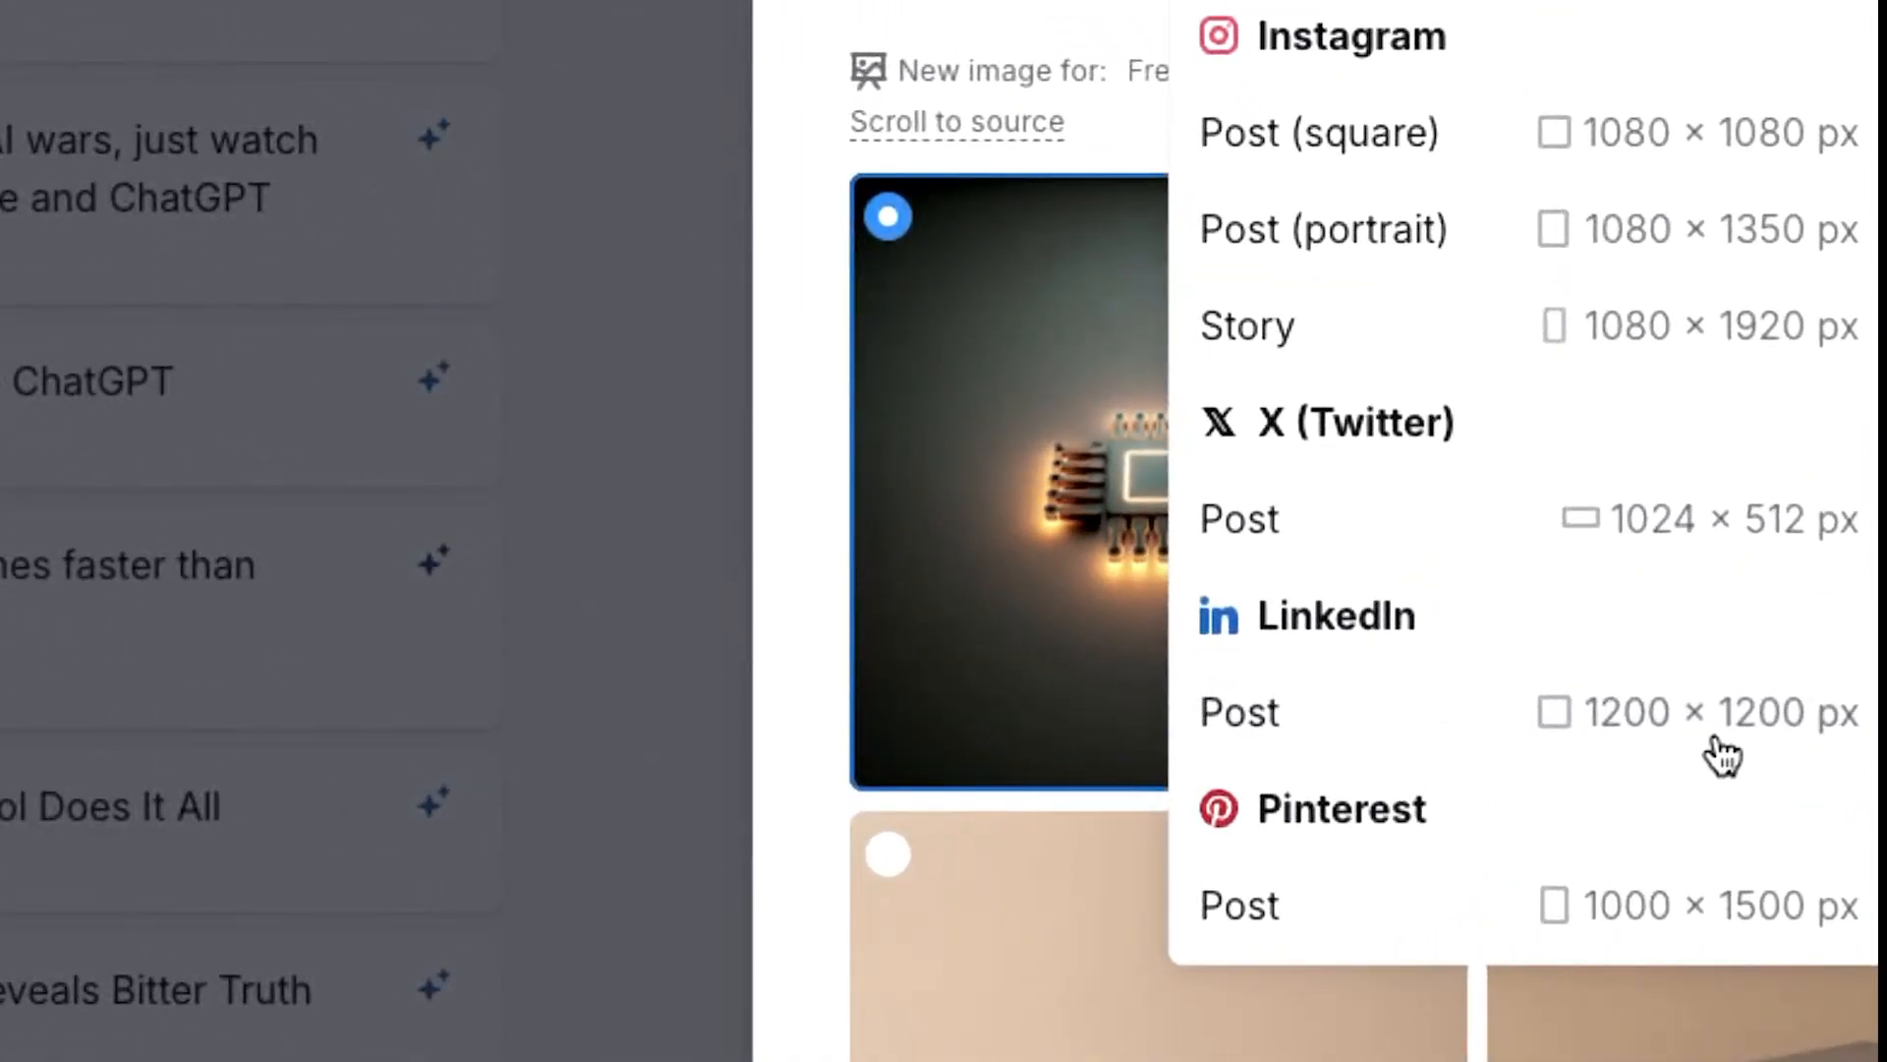
{"action": "left_click", "coordinate": [1707, 730]}
{"action": "scroll", "coordinate": [1852, 809], "scroll_direction": "up", "scroll_amount": 3}
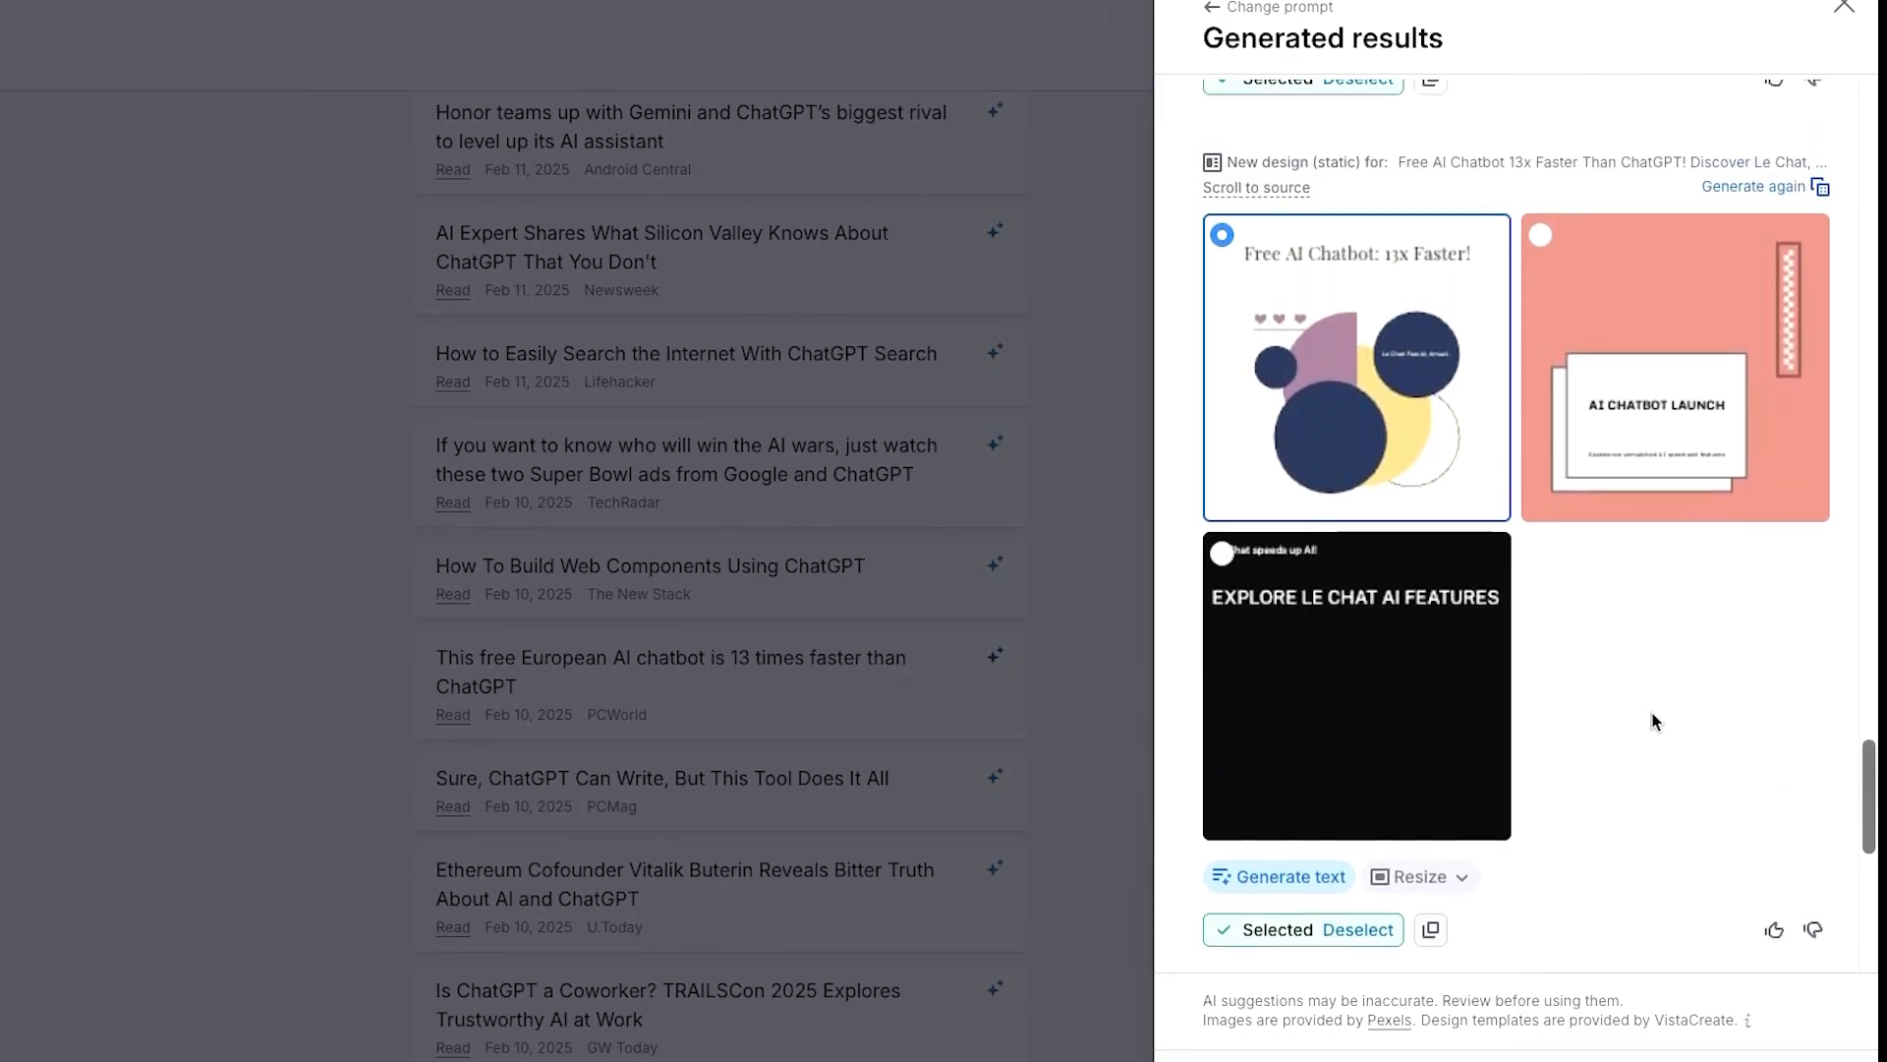
Open the "Free AI Chatbot: 13x Faster!" design in the Design Editor and delete its three small hearts
{"action": "mouse_move", "coordinate": [1432, 479]}
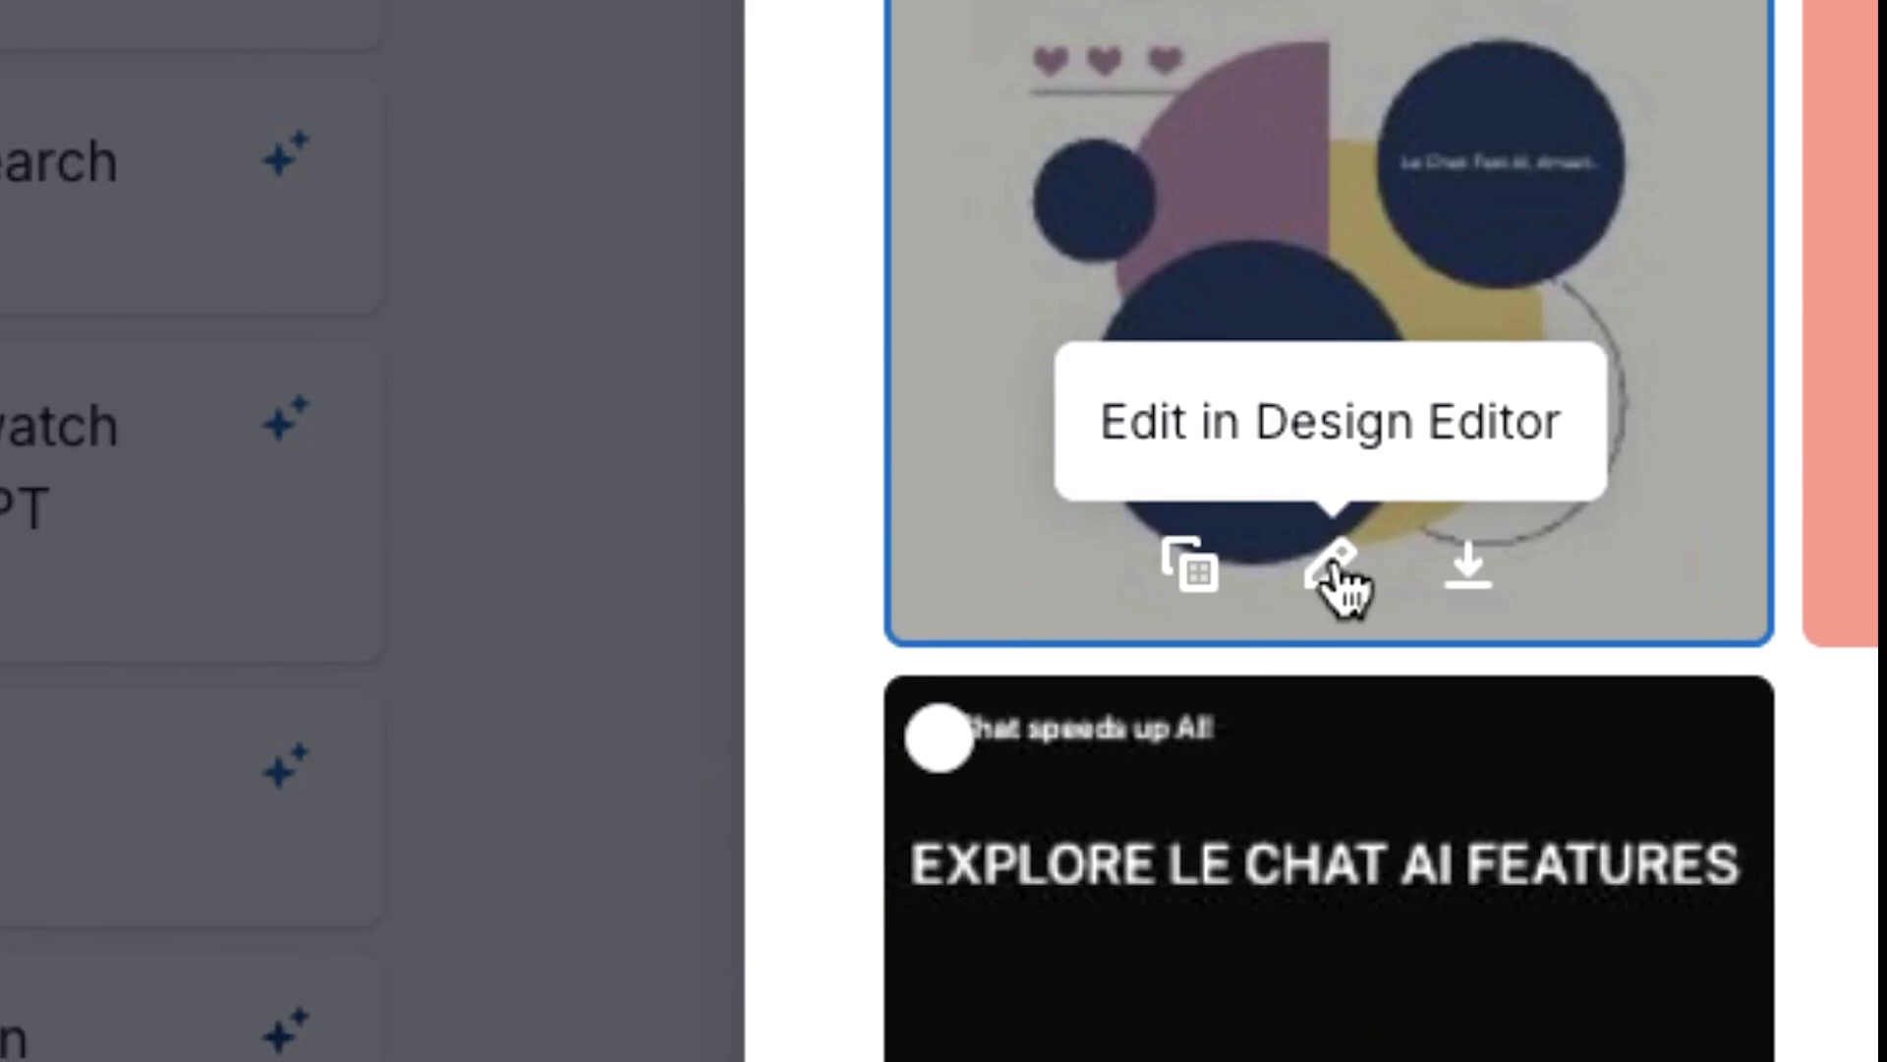
{"action": "left_click", "coordinate": [1335, 570]}
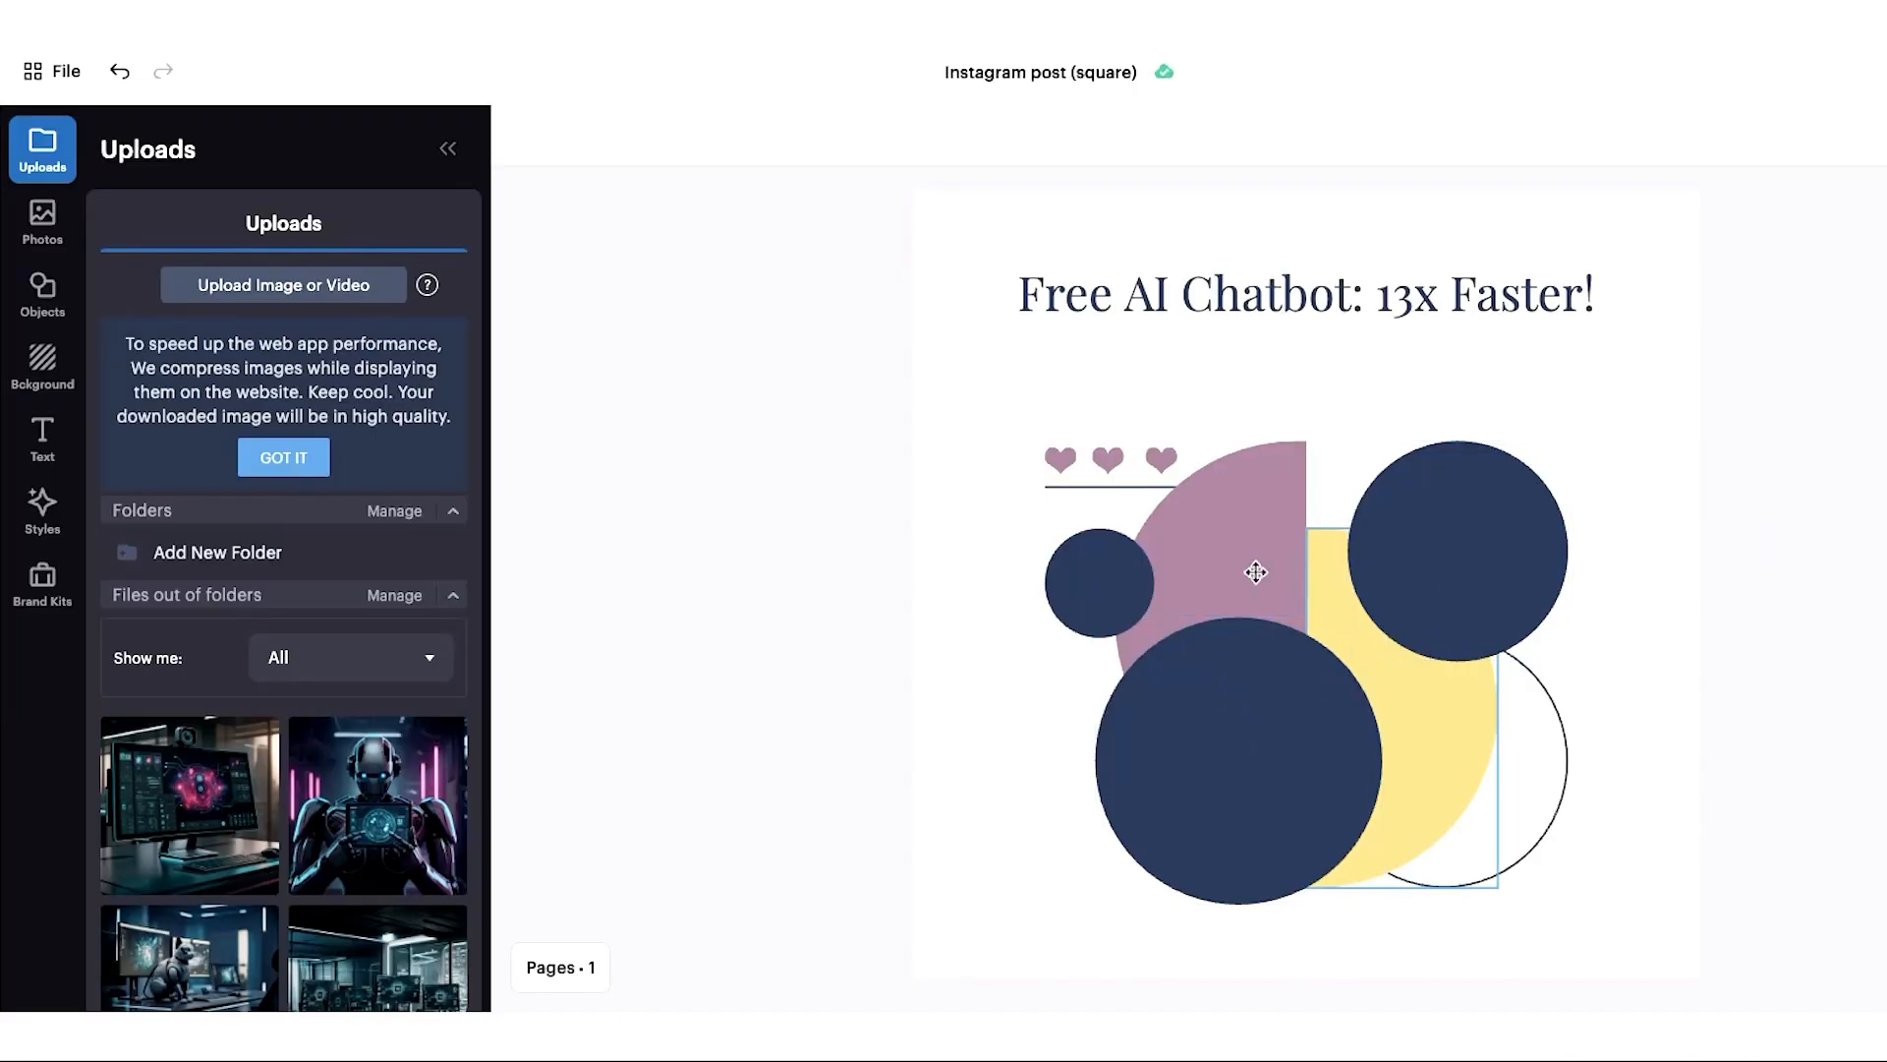
{"action": "left_click", "coordinate": [1063, 462]}
{"action": "key", "text": "Delete"}
{"action": "left_click", "coordinate": [1111, 462]}
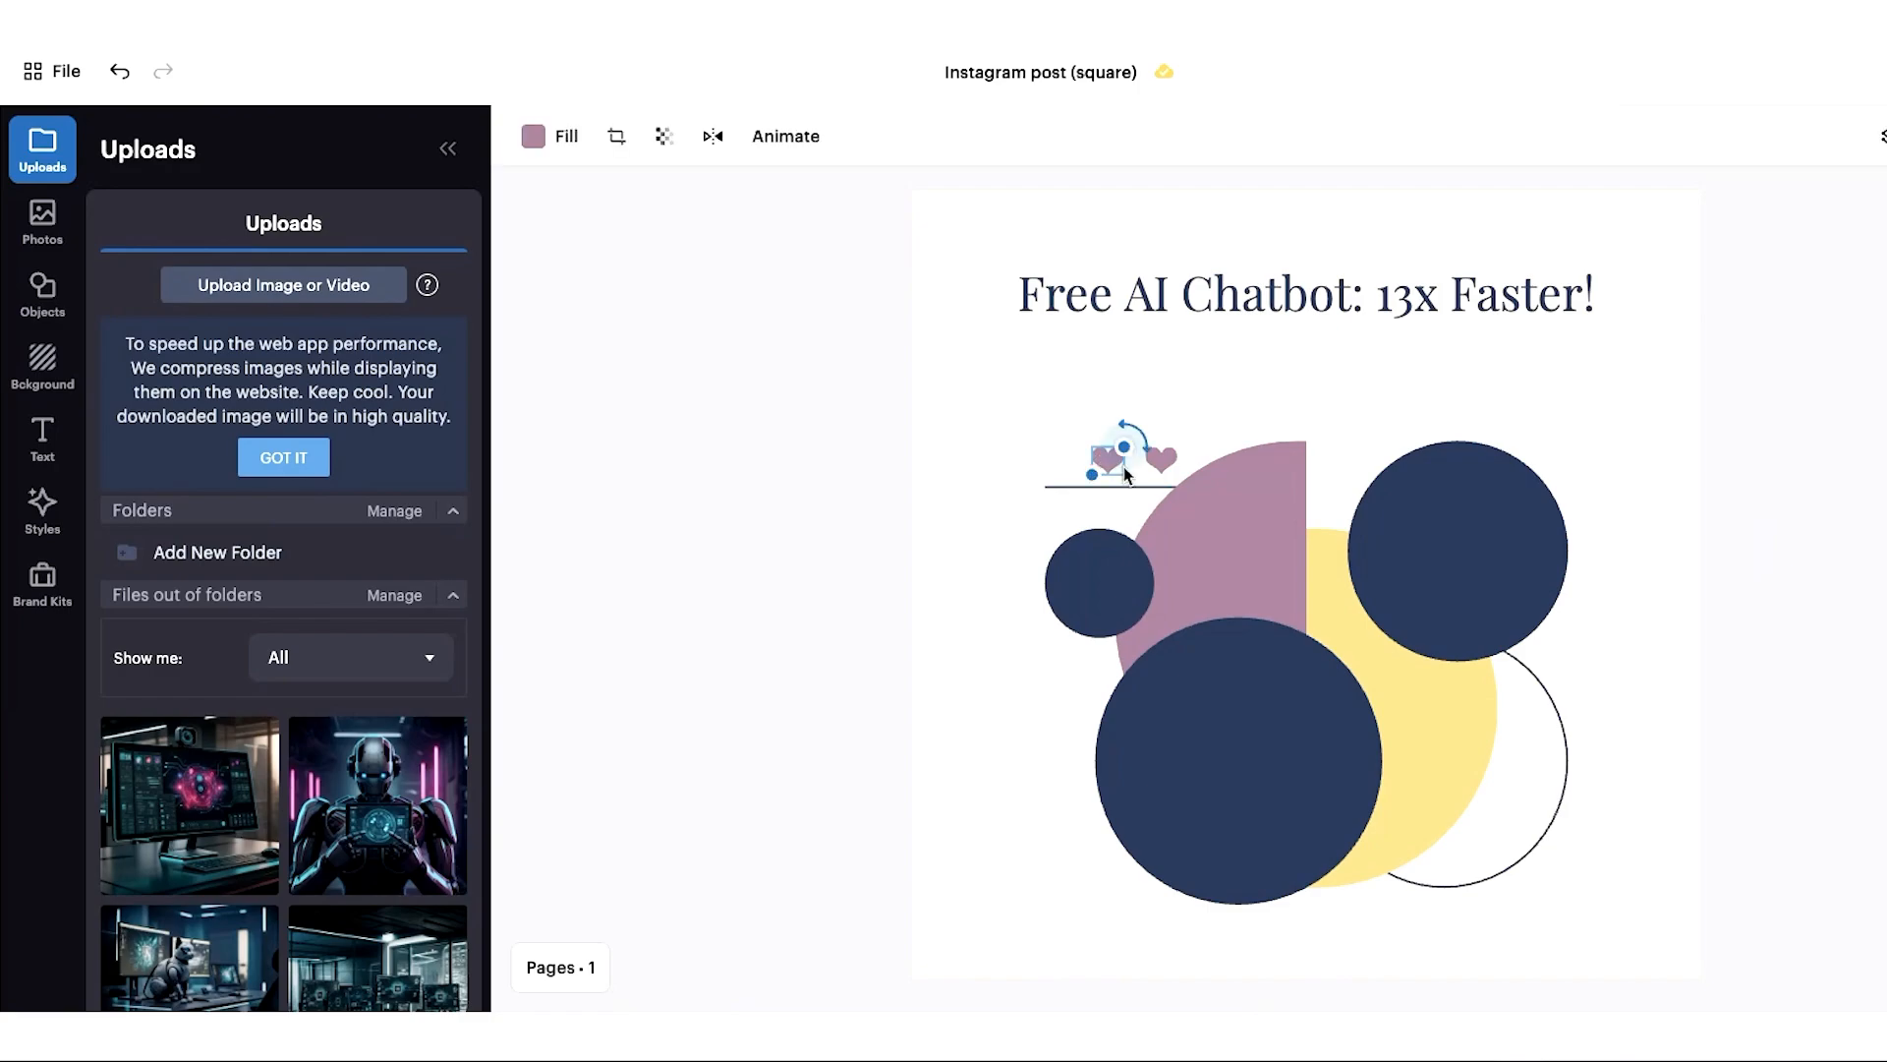
{"action": "key", "text": "Delete"}
{"action": "left_click", "coordinate": [1152, 462]}
{"action": "key", "text": "Delete"}
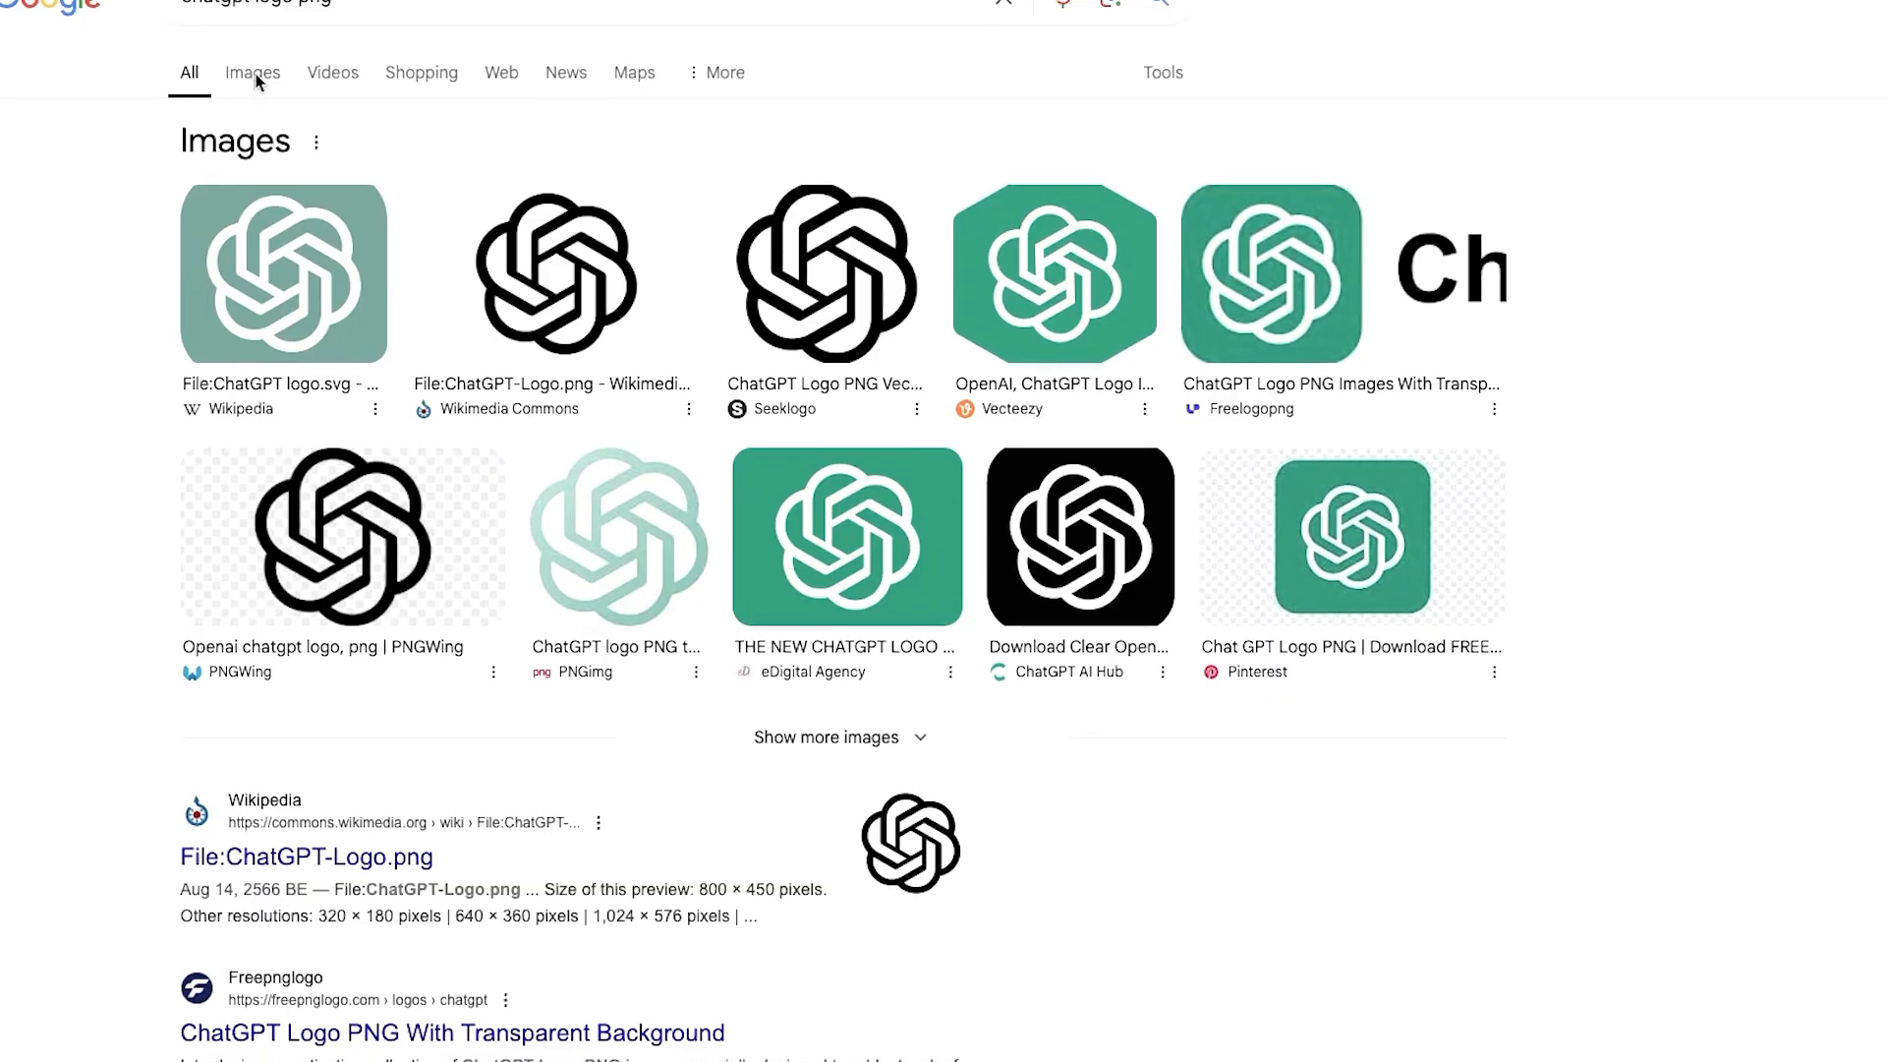
Copy a round green ChatGPT logo from Google Images, paste it into the design and fit it over the large lower navy circle
{"action": "left_click", "coordinate": [255, 75]}
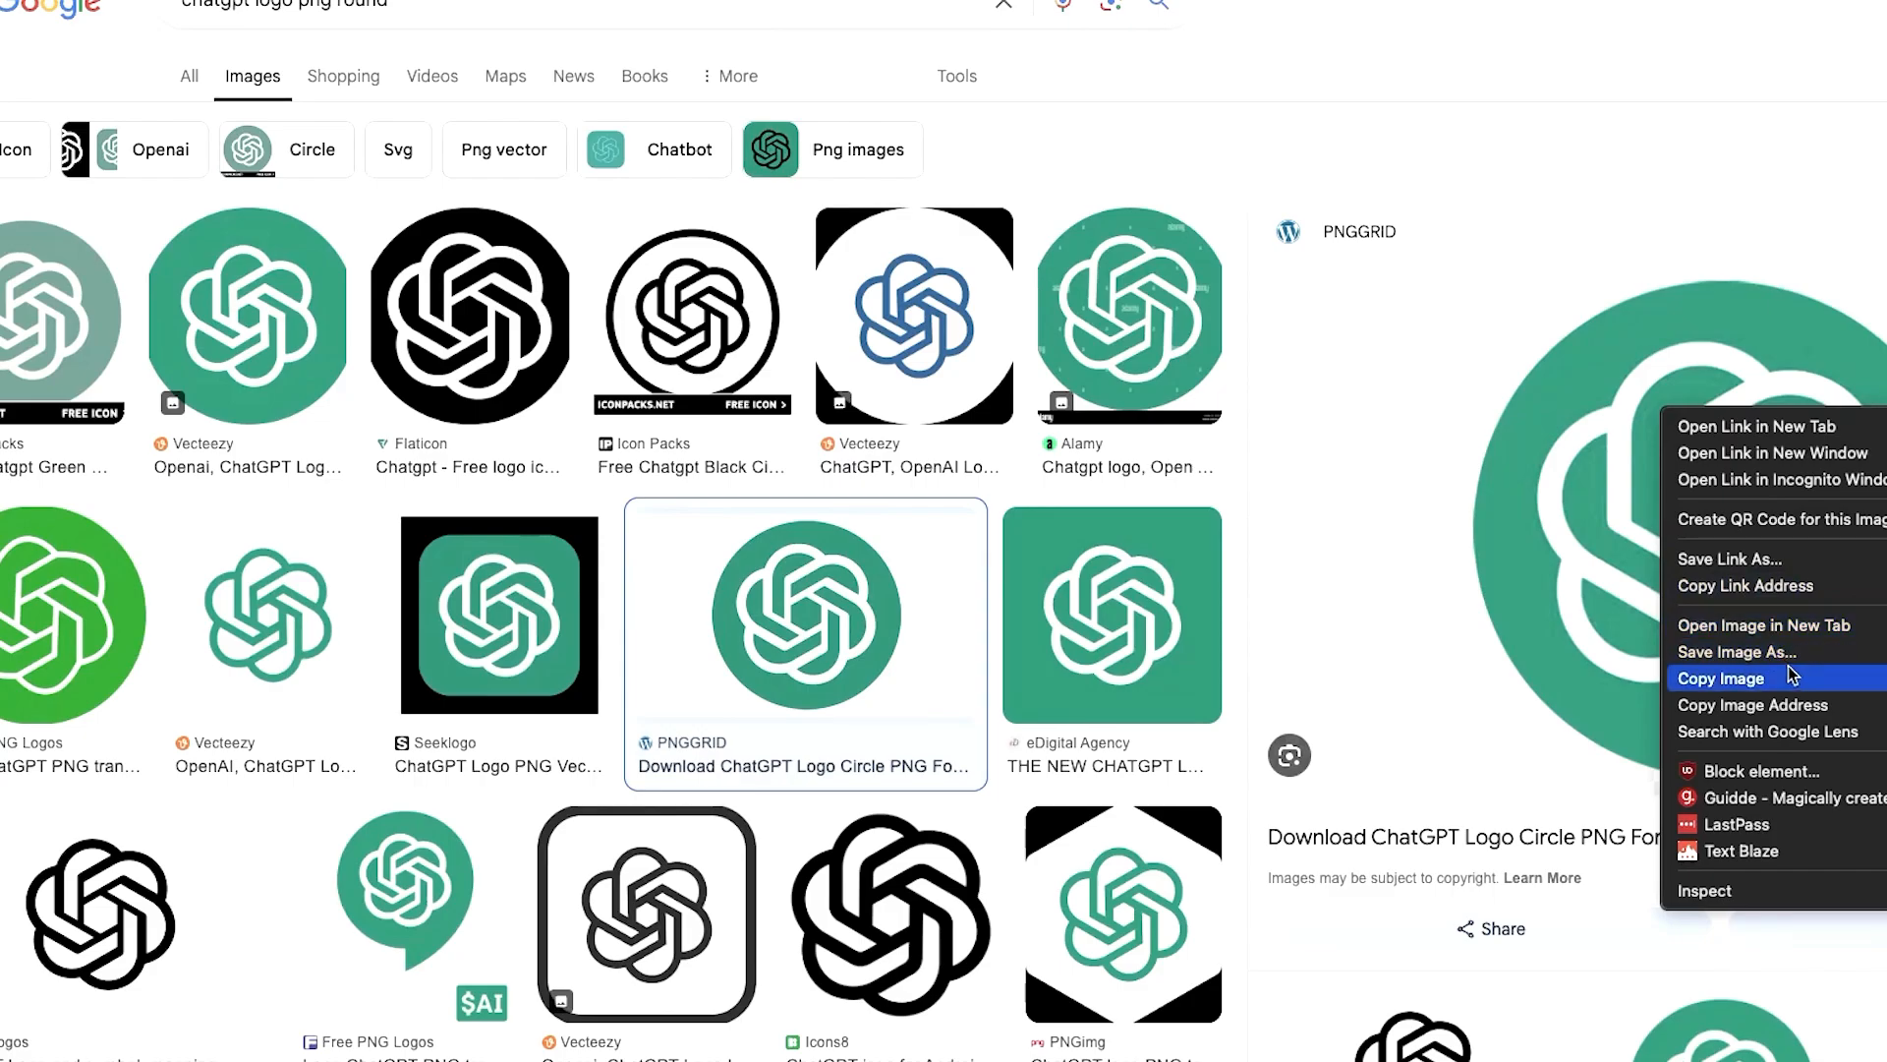
{"action": "left_click", "coordinate": [1787, 677]}
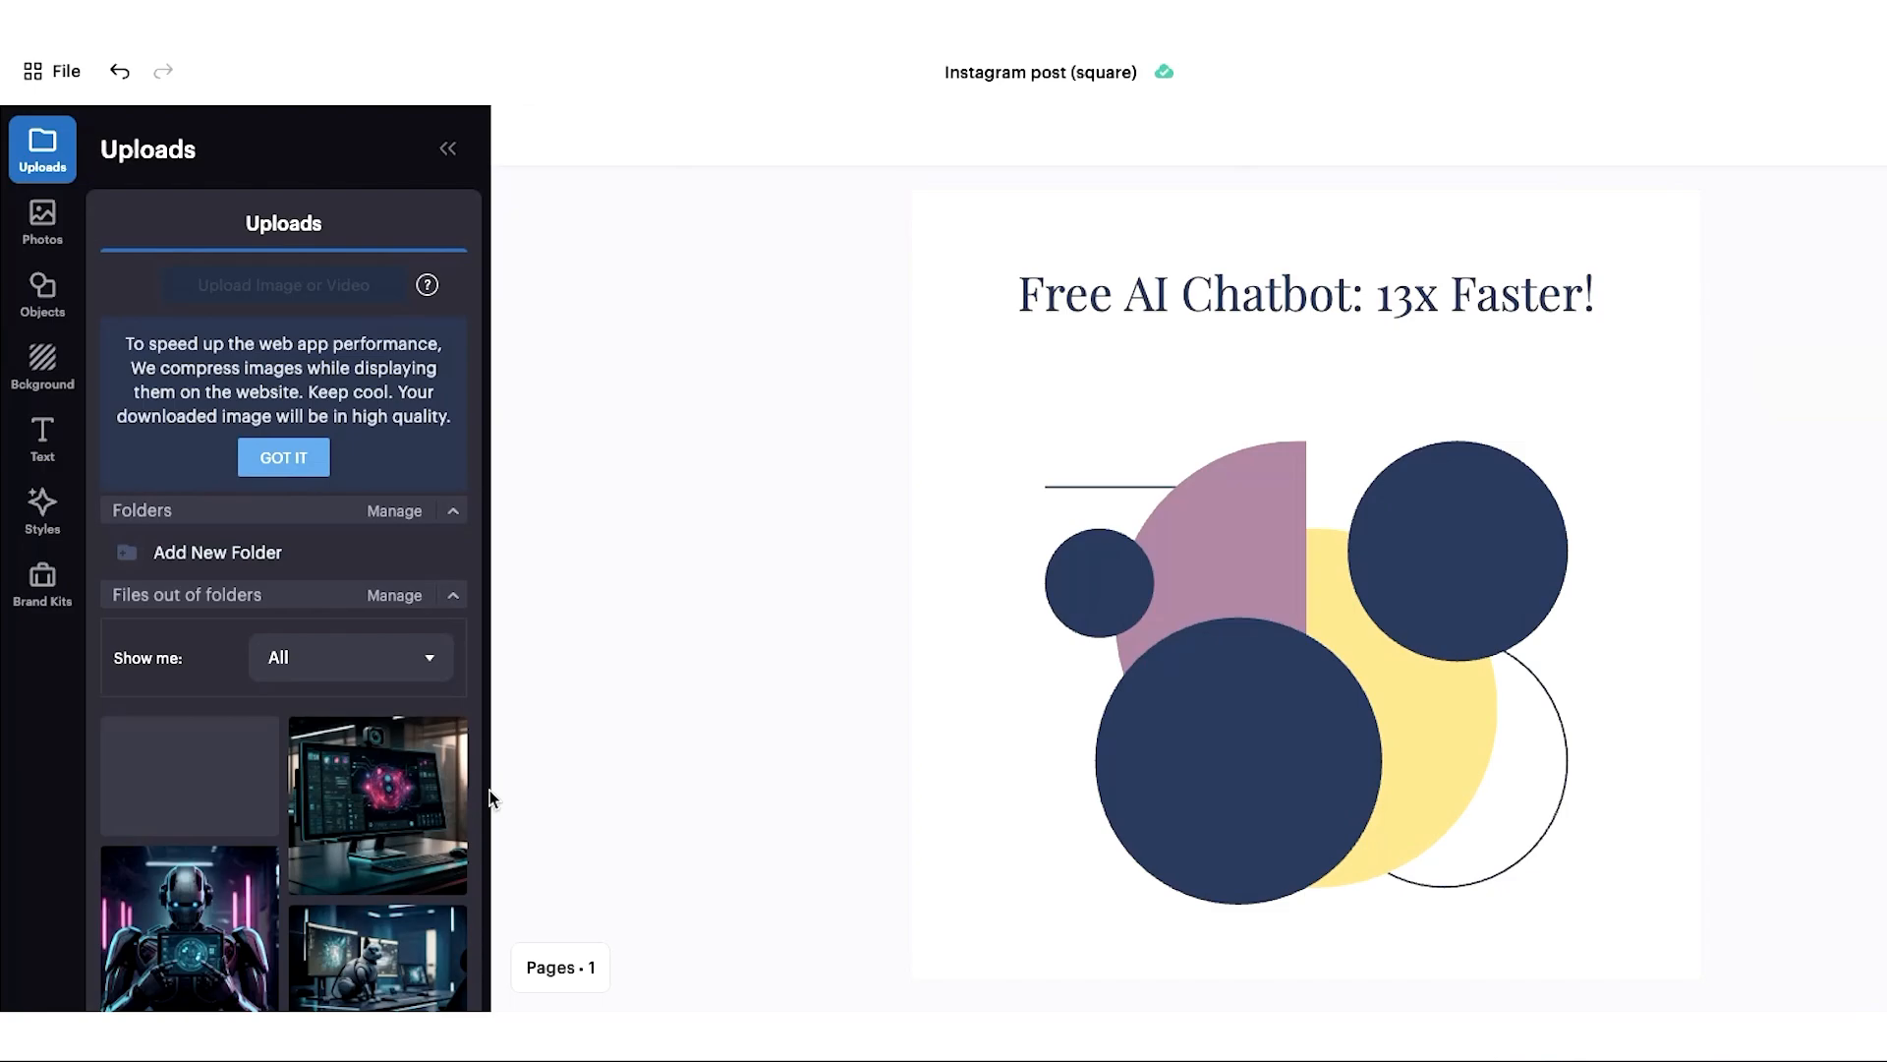
{"action": "key", "text": "ctrl+v"}
{"action": "left_click_drag", "start_coordinate": [1408, 665], "coordinate": [1494, 617]}
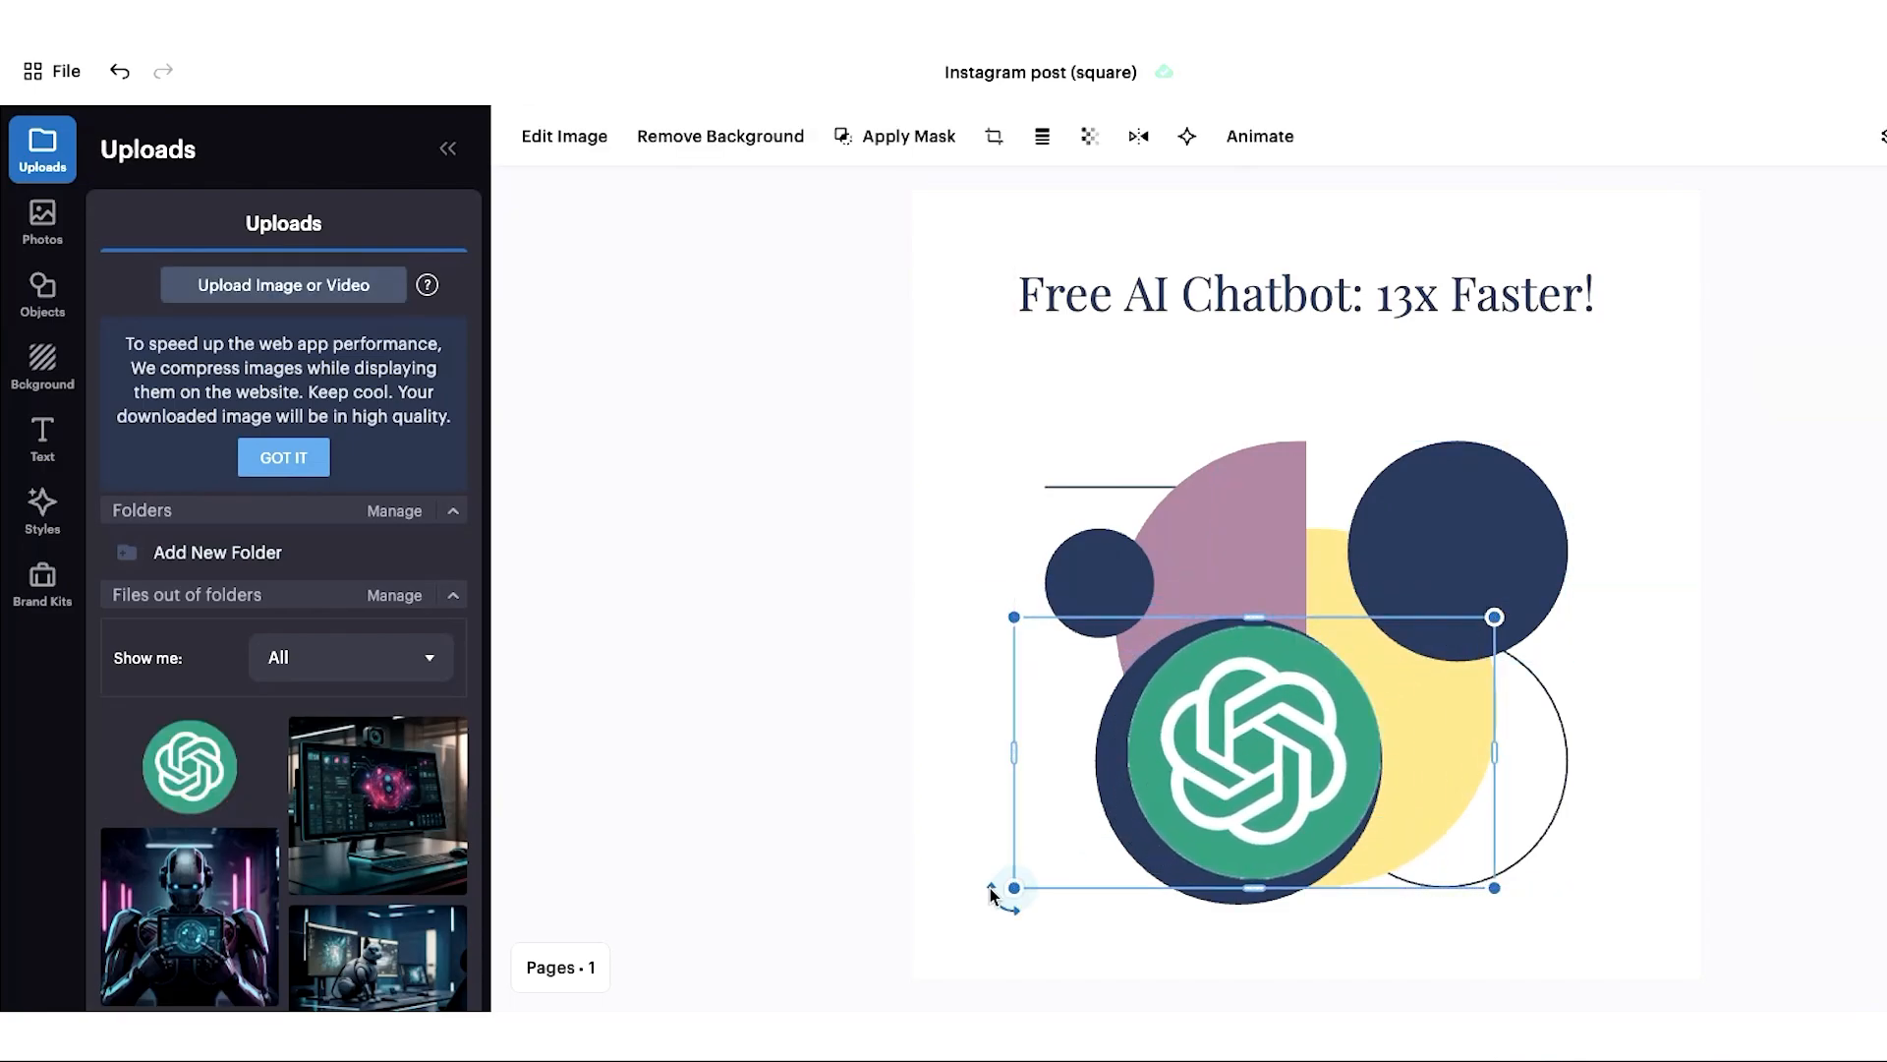
{"action": "left_click", "coordinate": [1769, 804]}
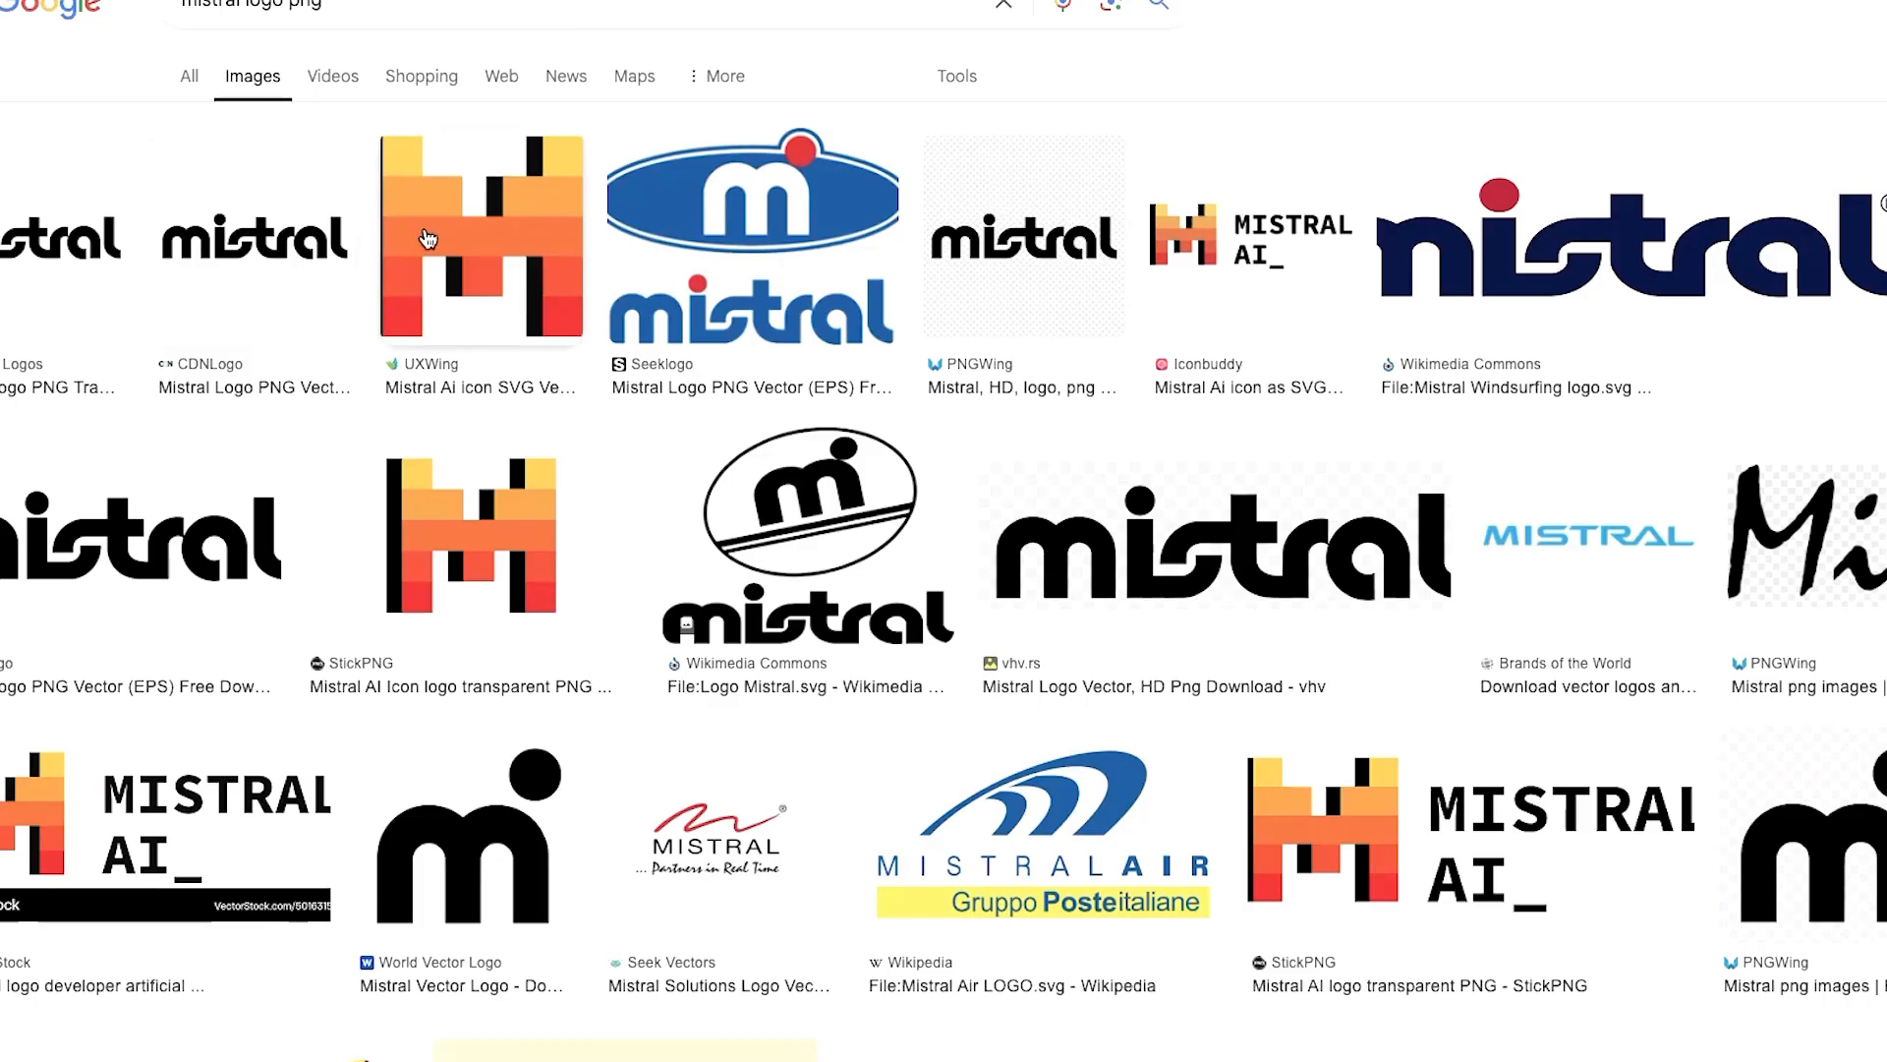
Copy the orange Mistral AI logo from Google Images, paste it into the design and fit it over the upper navy circle
{"action": "left_click", "coordinate": [428, 238]}
{"action": "right_click", "coordinate": [1371, 206]}
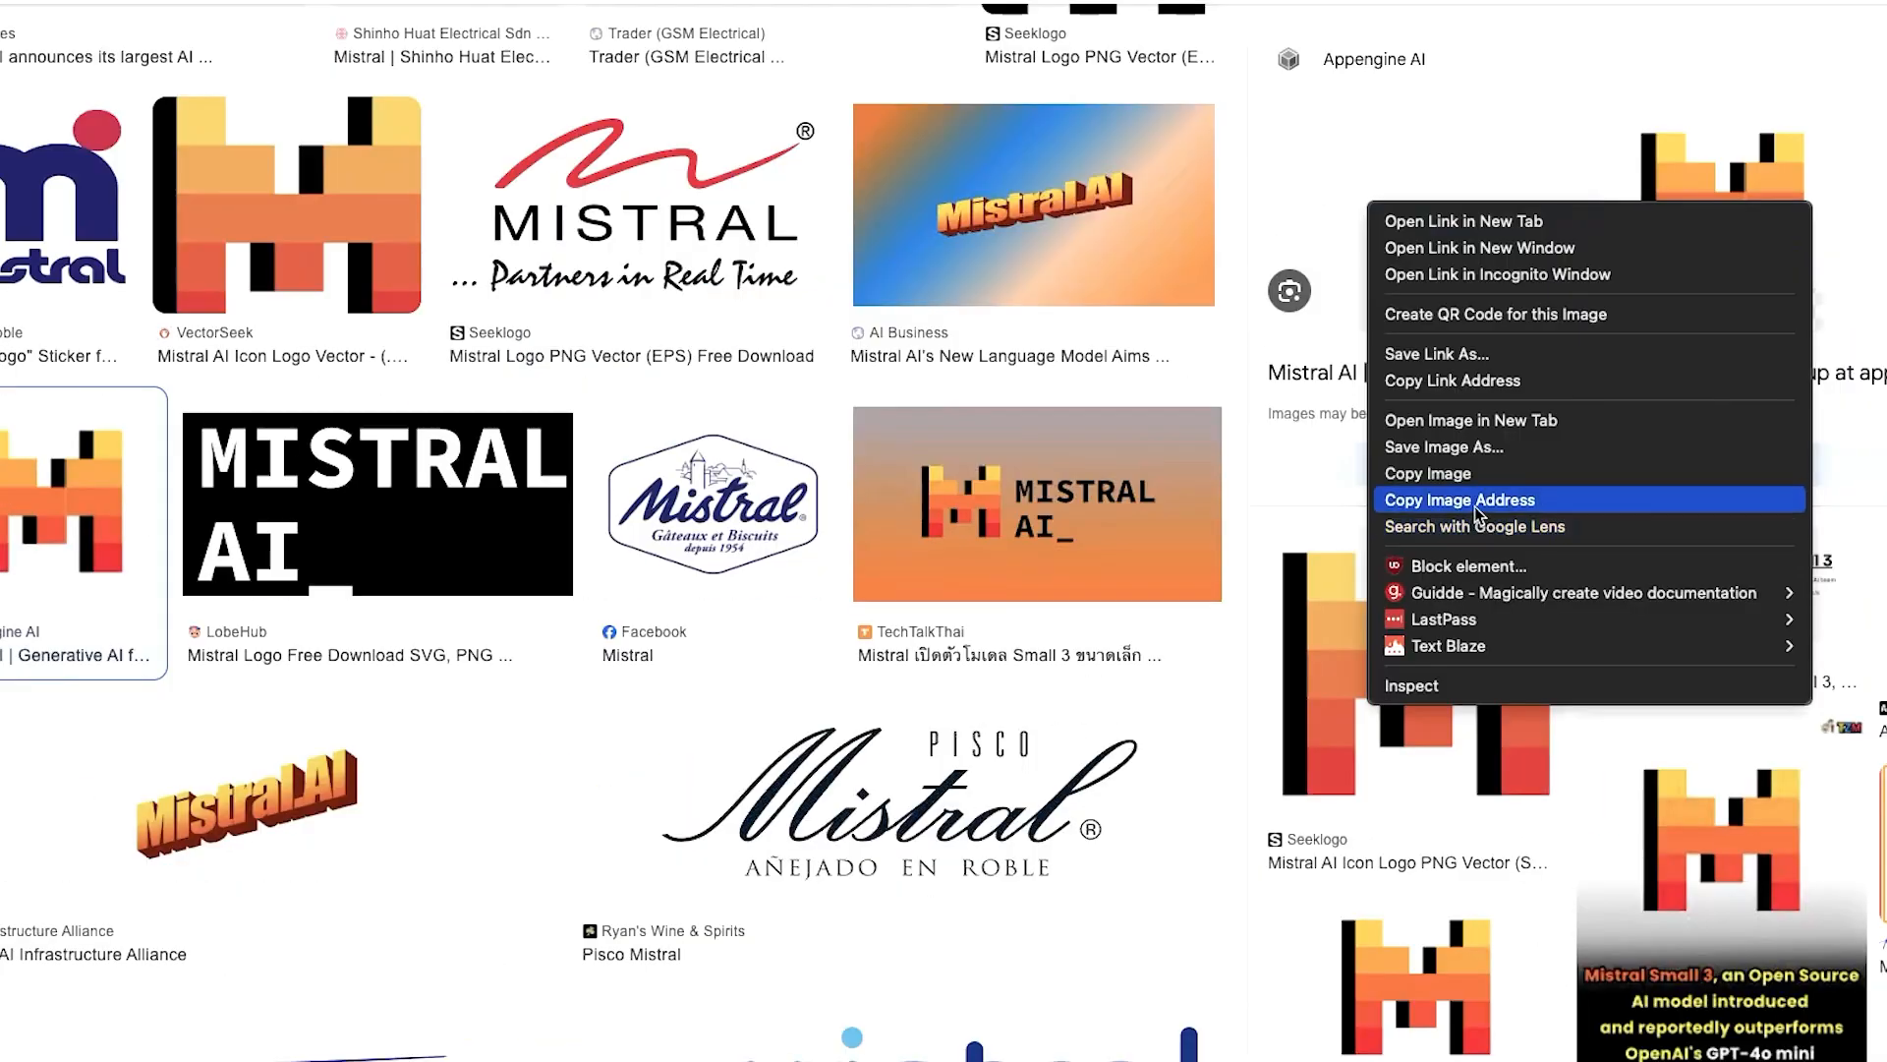
{"action": "left_click", "coordinate": [1477, 480]}
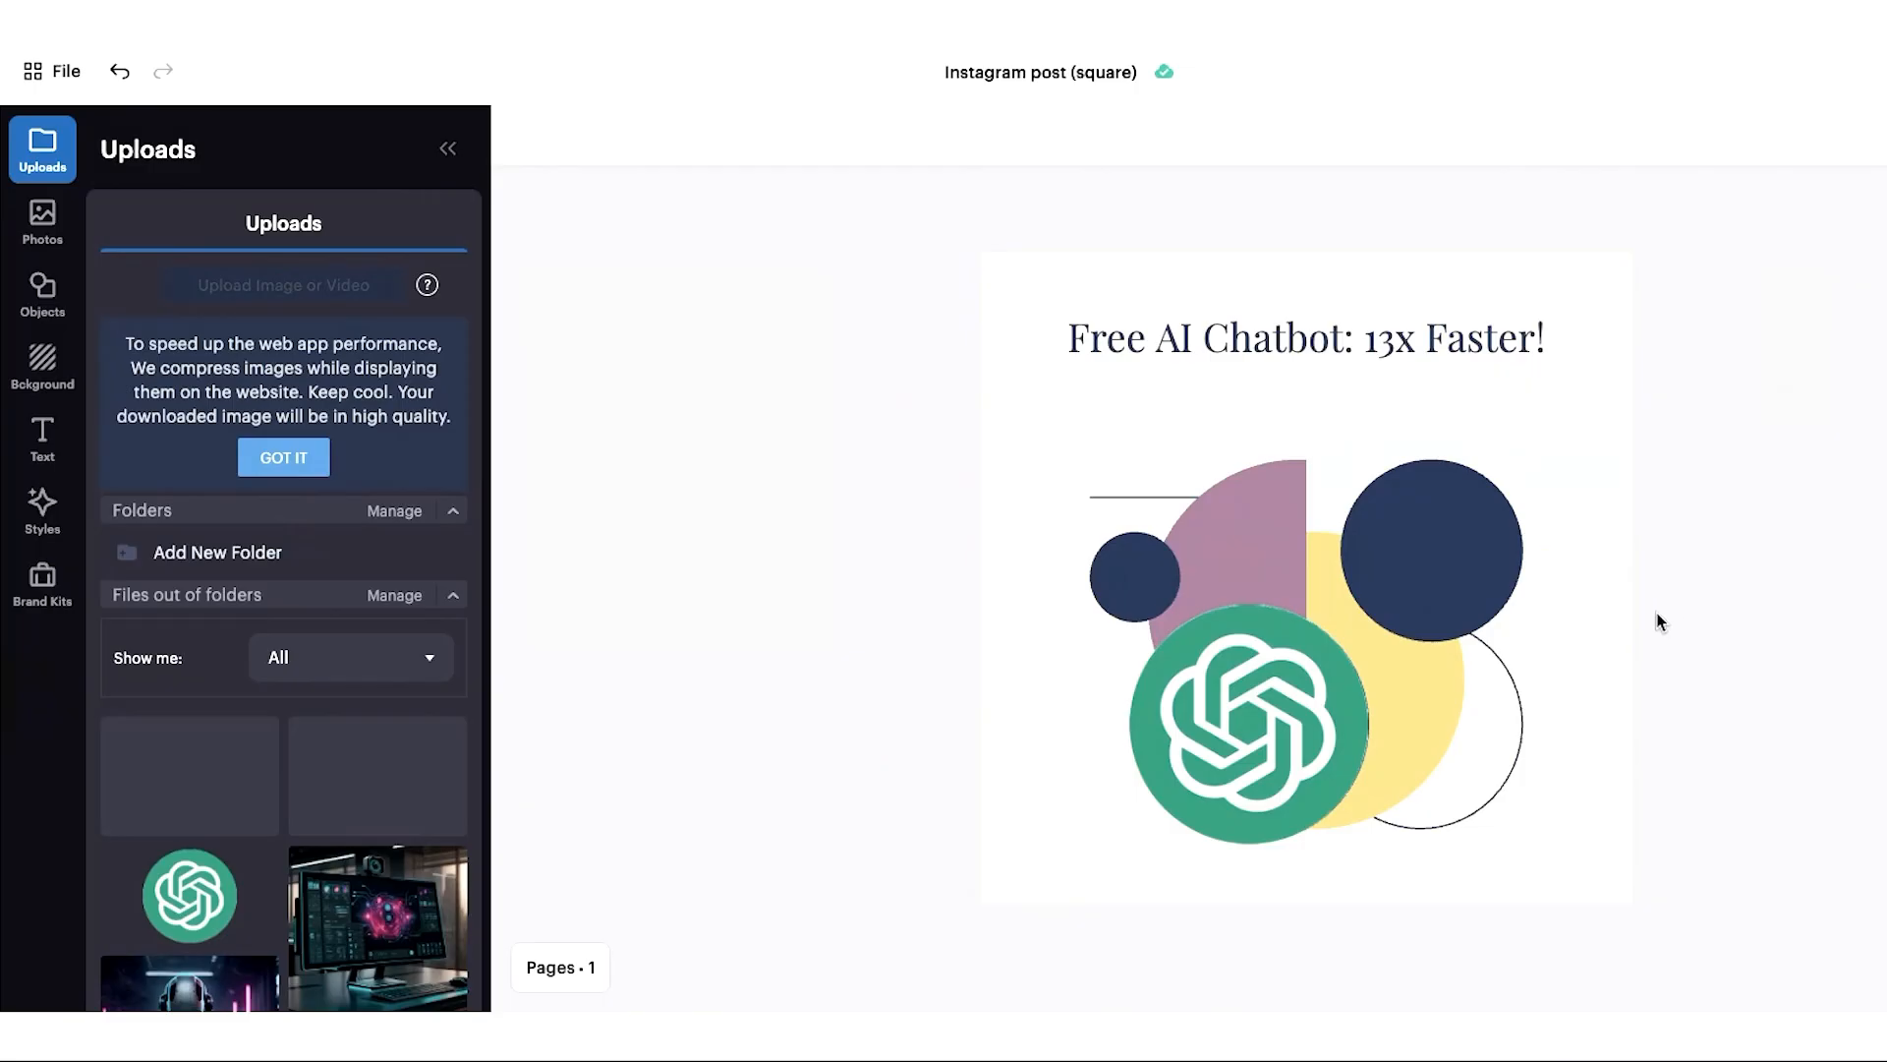
{"action": "key", "text": "ctrl+v"}
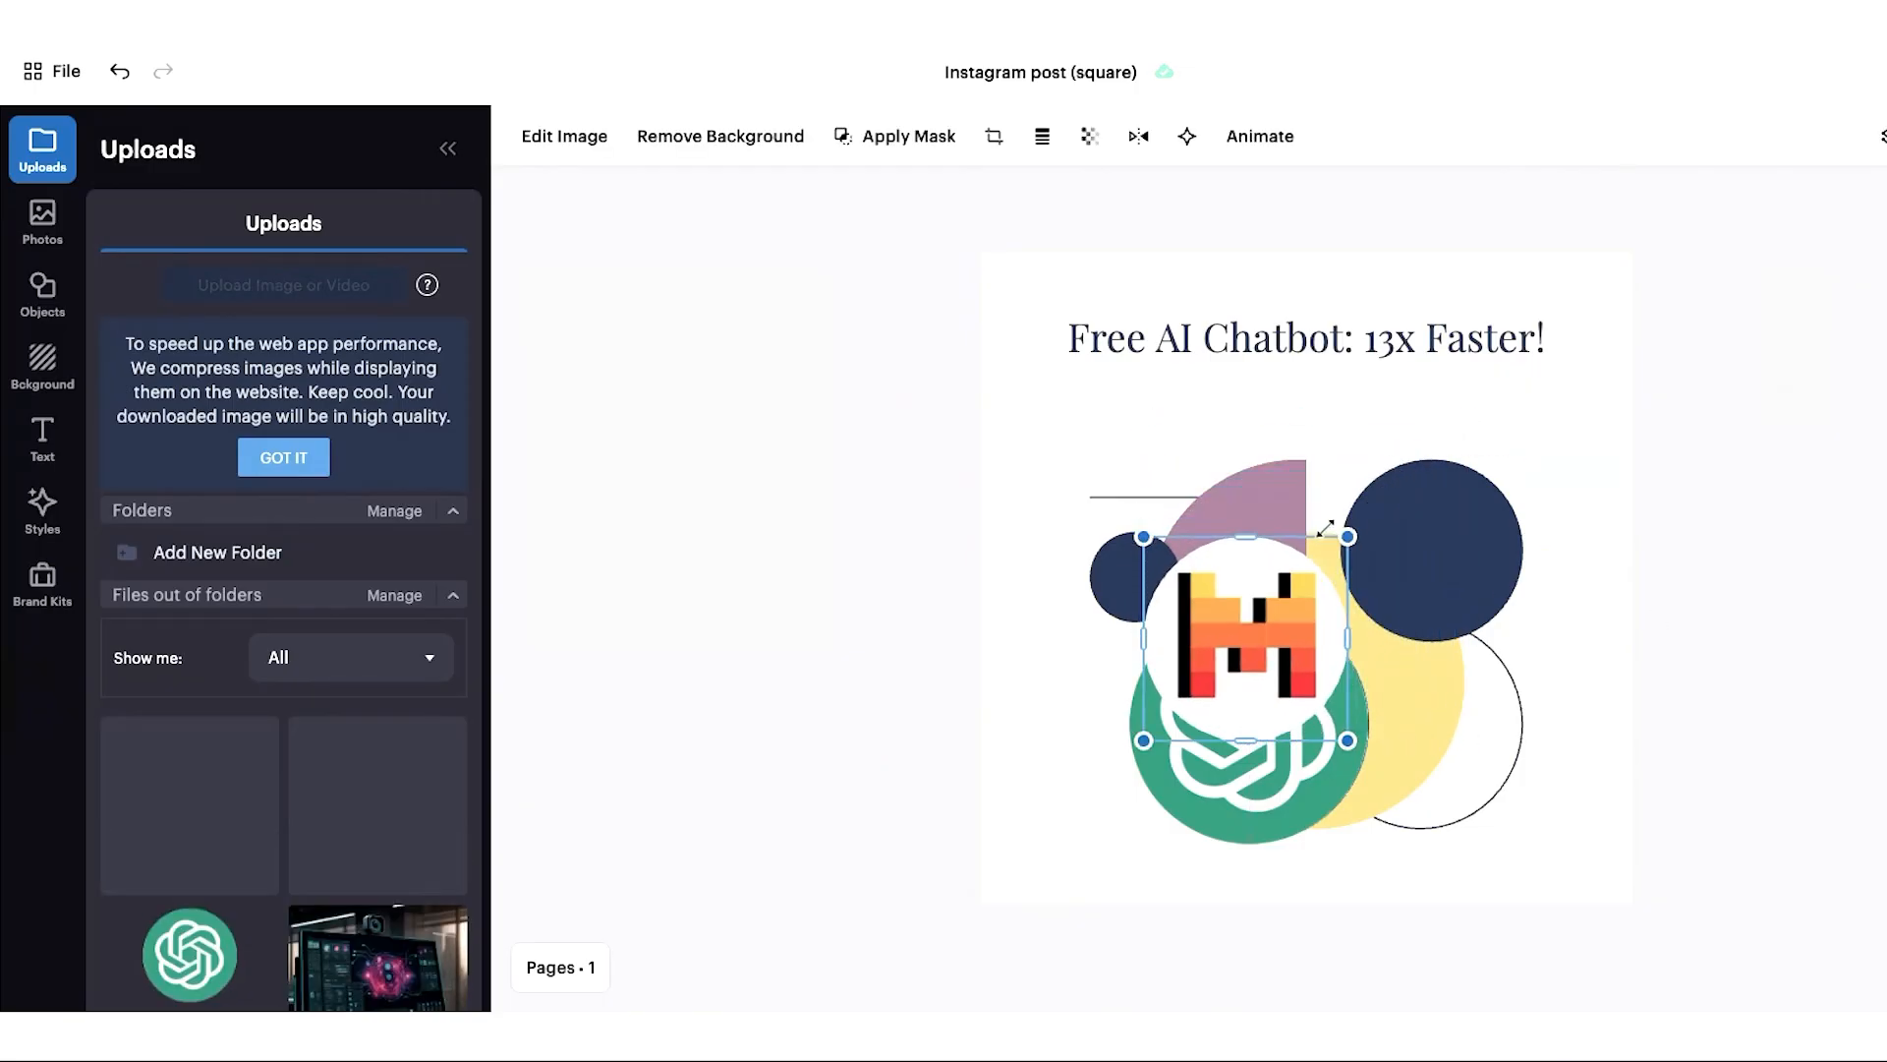
{"action": "left_click_drag", "start_coordinate": [1326, 529], "coordinate": [1296, 551]}
{"action": "left_click_drag", "start_coordinate": [1247, 642], "coordinate": [1455, 545]}
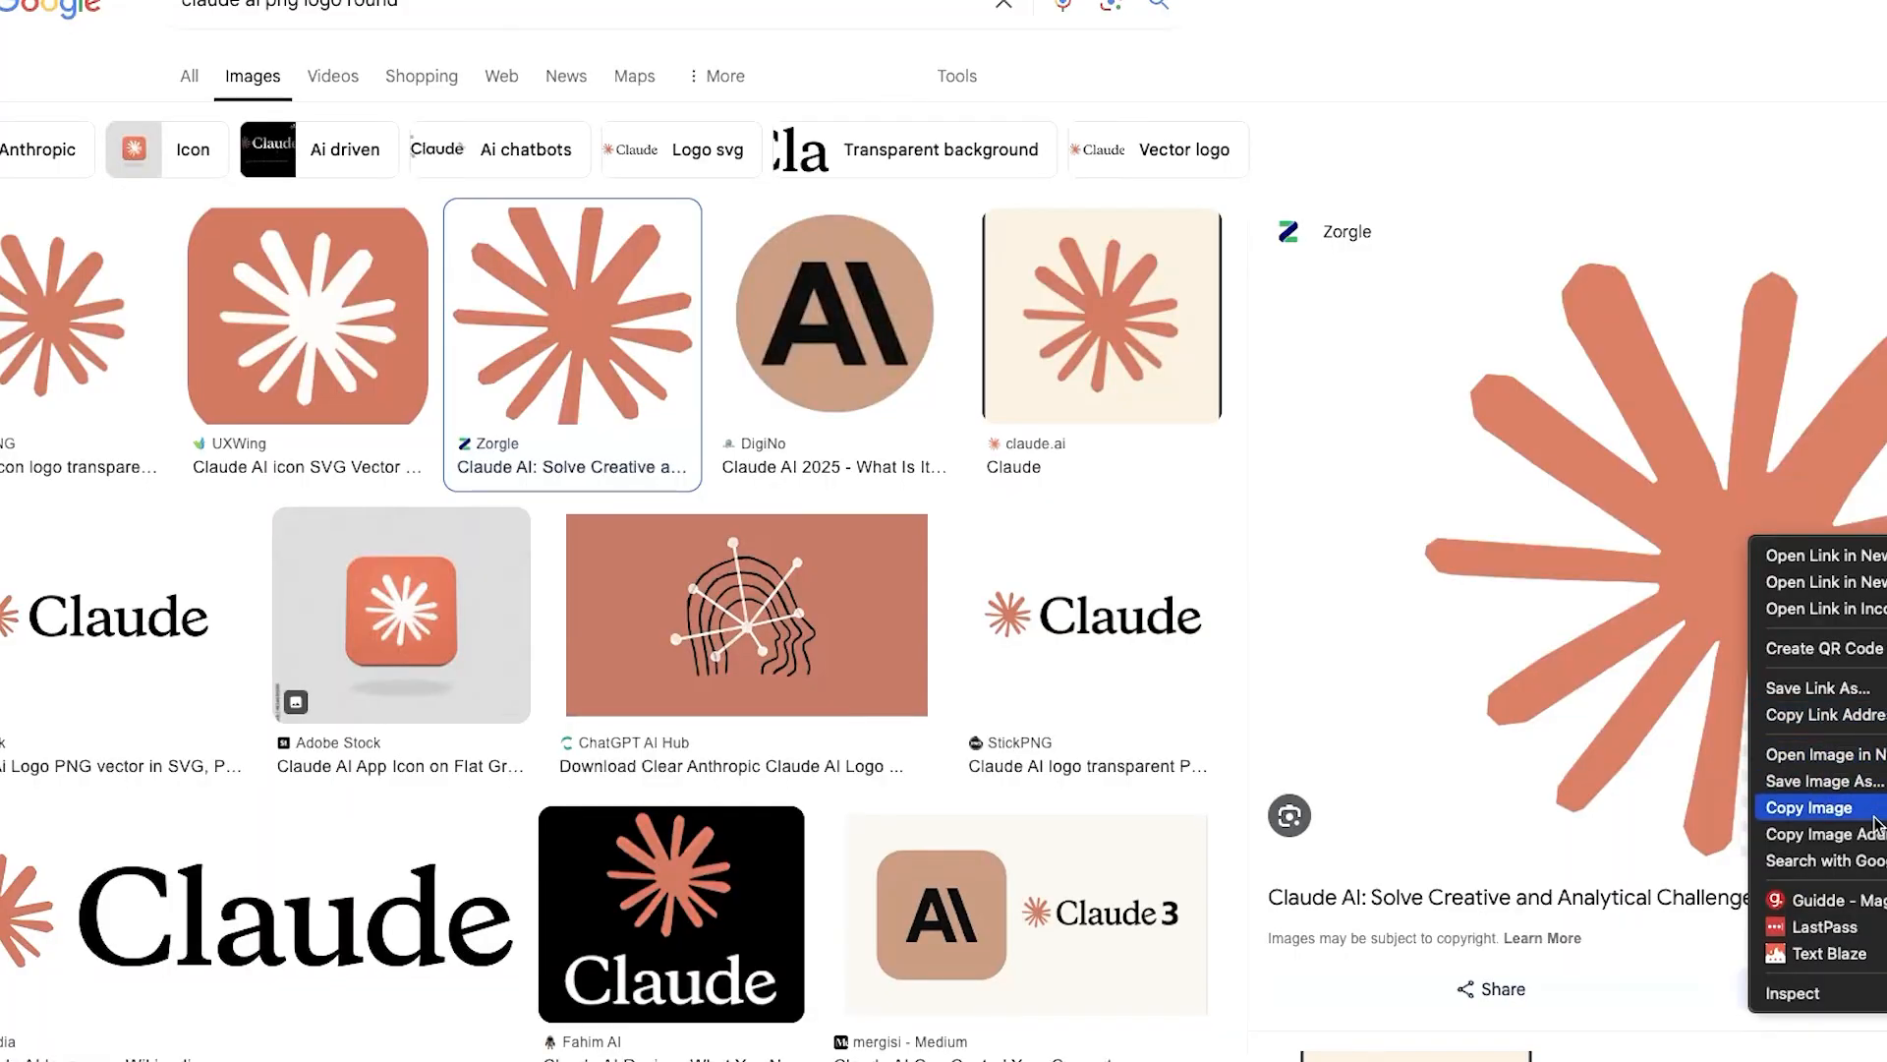
Copy the Claude starburst logo, place it on the small navy circle and change that circle's fill to white
{"action": "left_click", "coordinate": [1876, 819]}
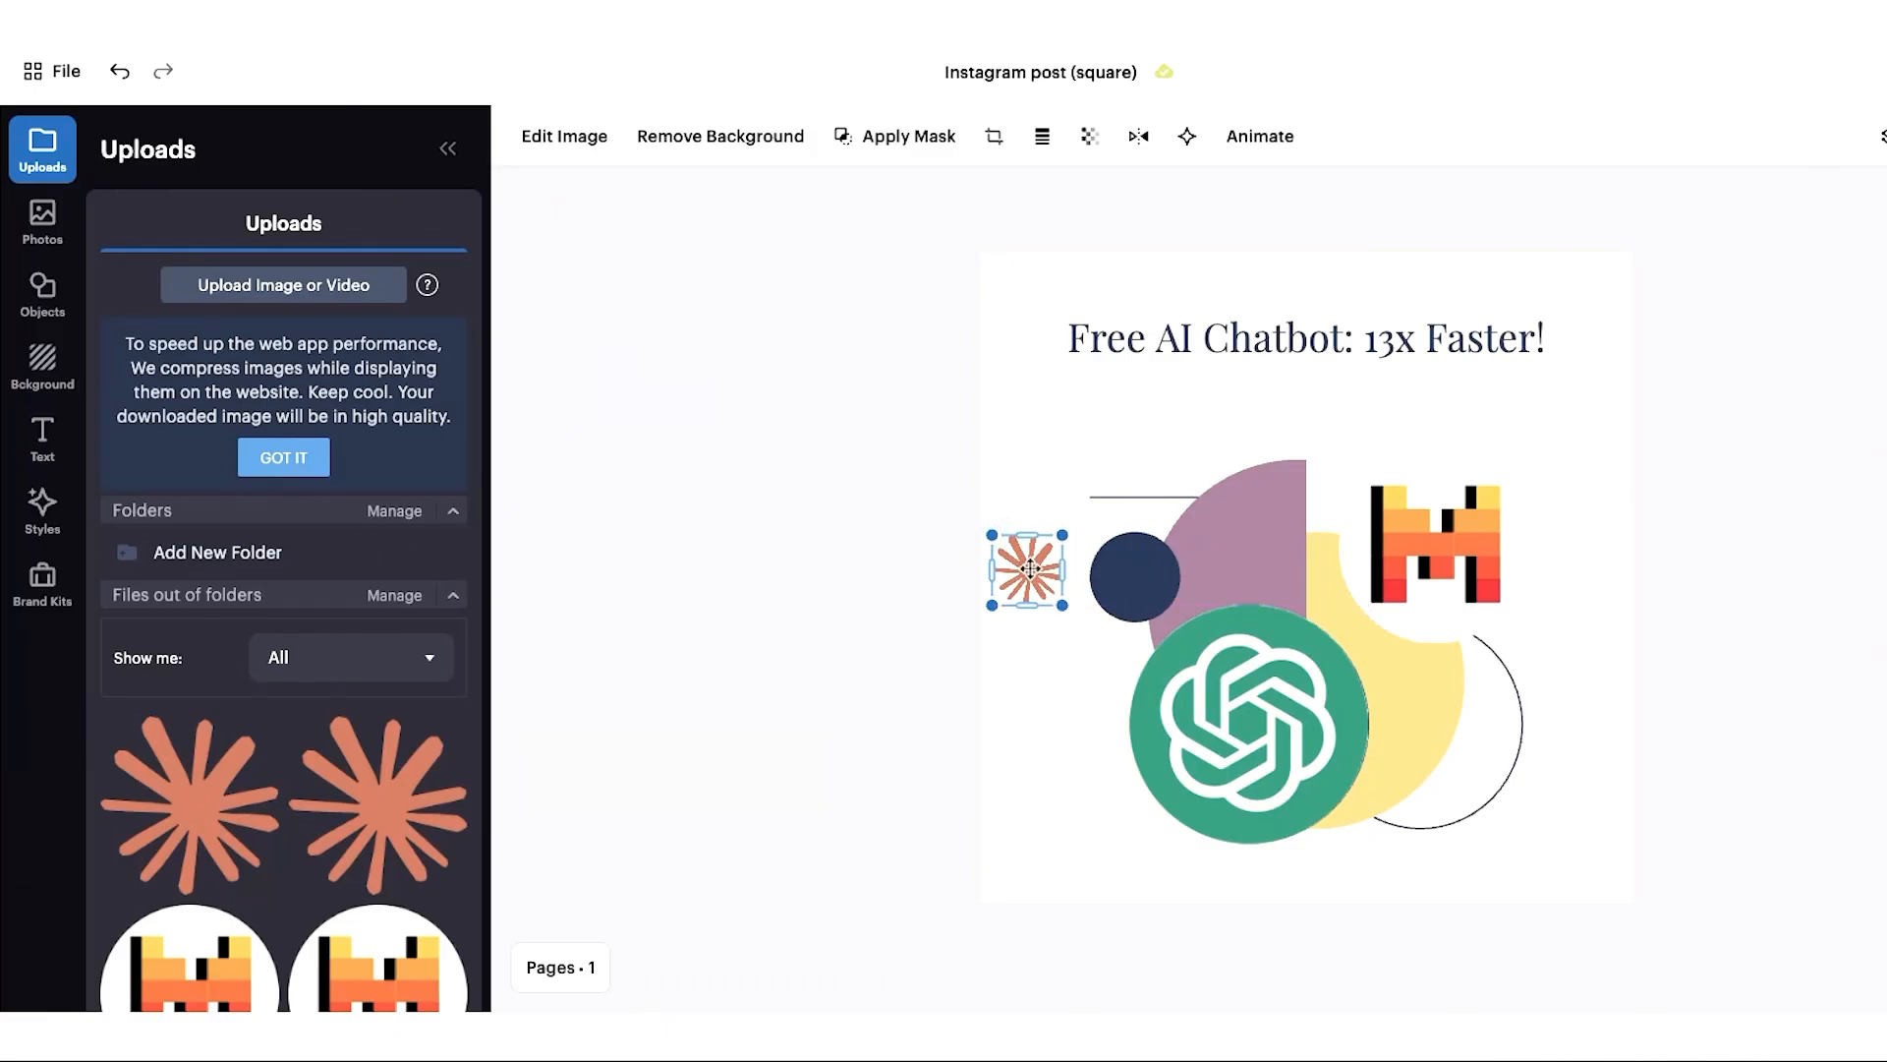
{"action": "left_click_drag", "start_coordinate": [1029, 569], "coordinate": [1138, 576]}
{"action": "left_click", "coordinate": [1096, 576]}
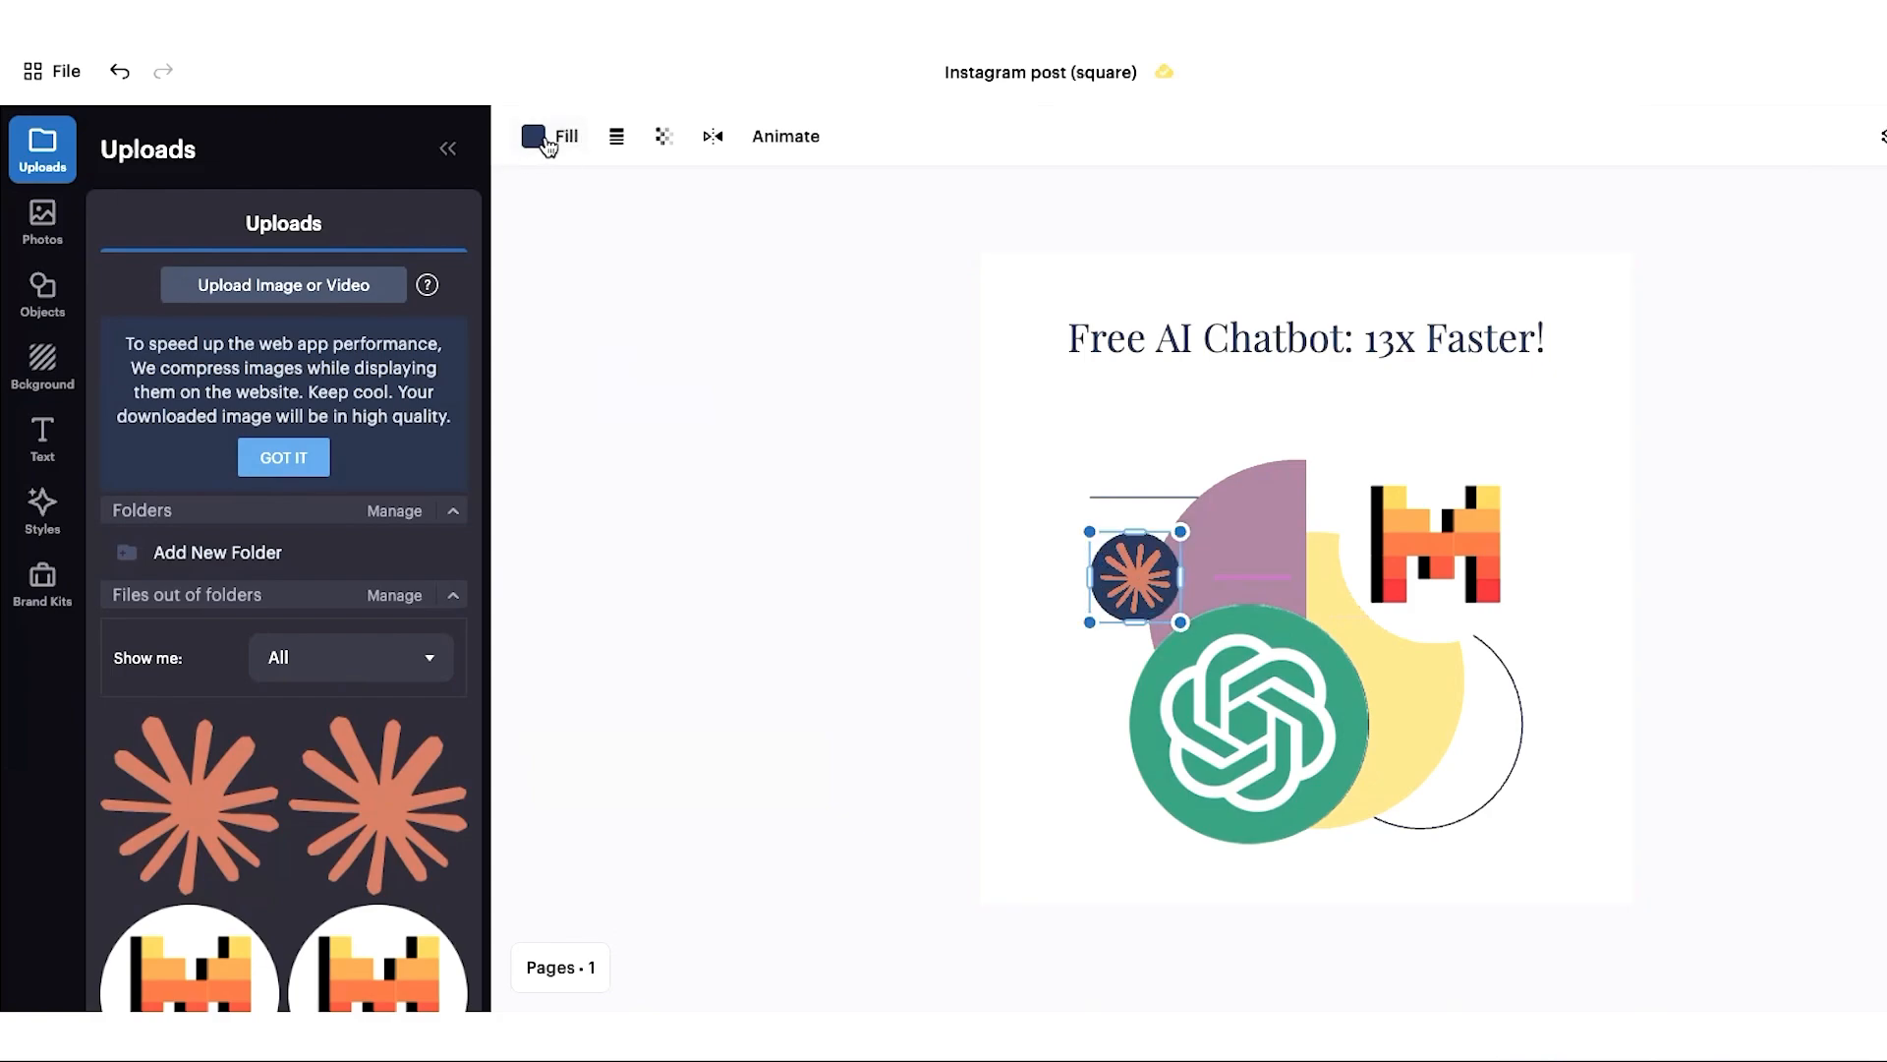
{"action": "left_click", "coordinate": [546, 138]}
{"action": "left_click", "coordinate": [151, 257]}
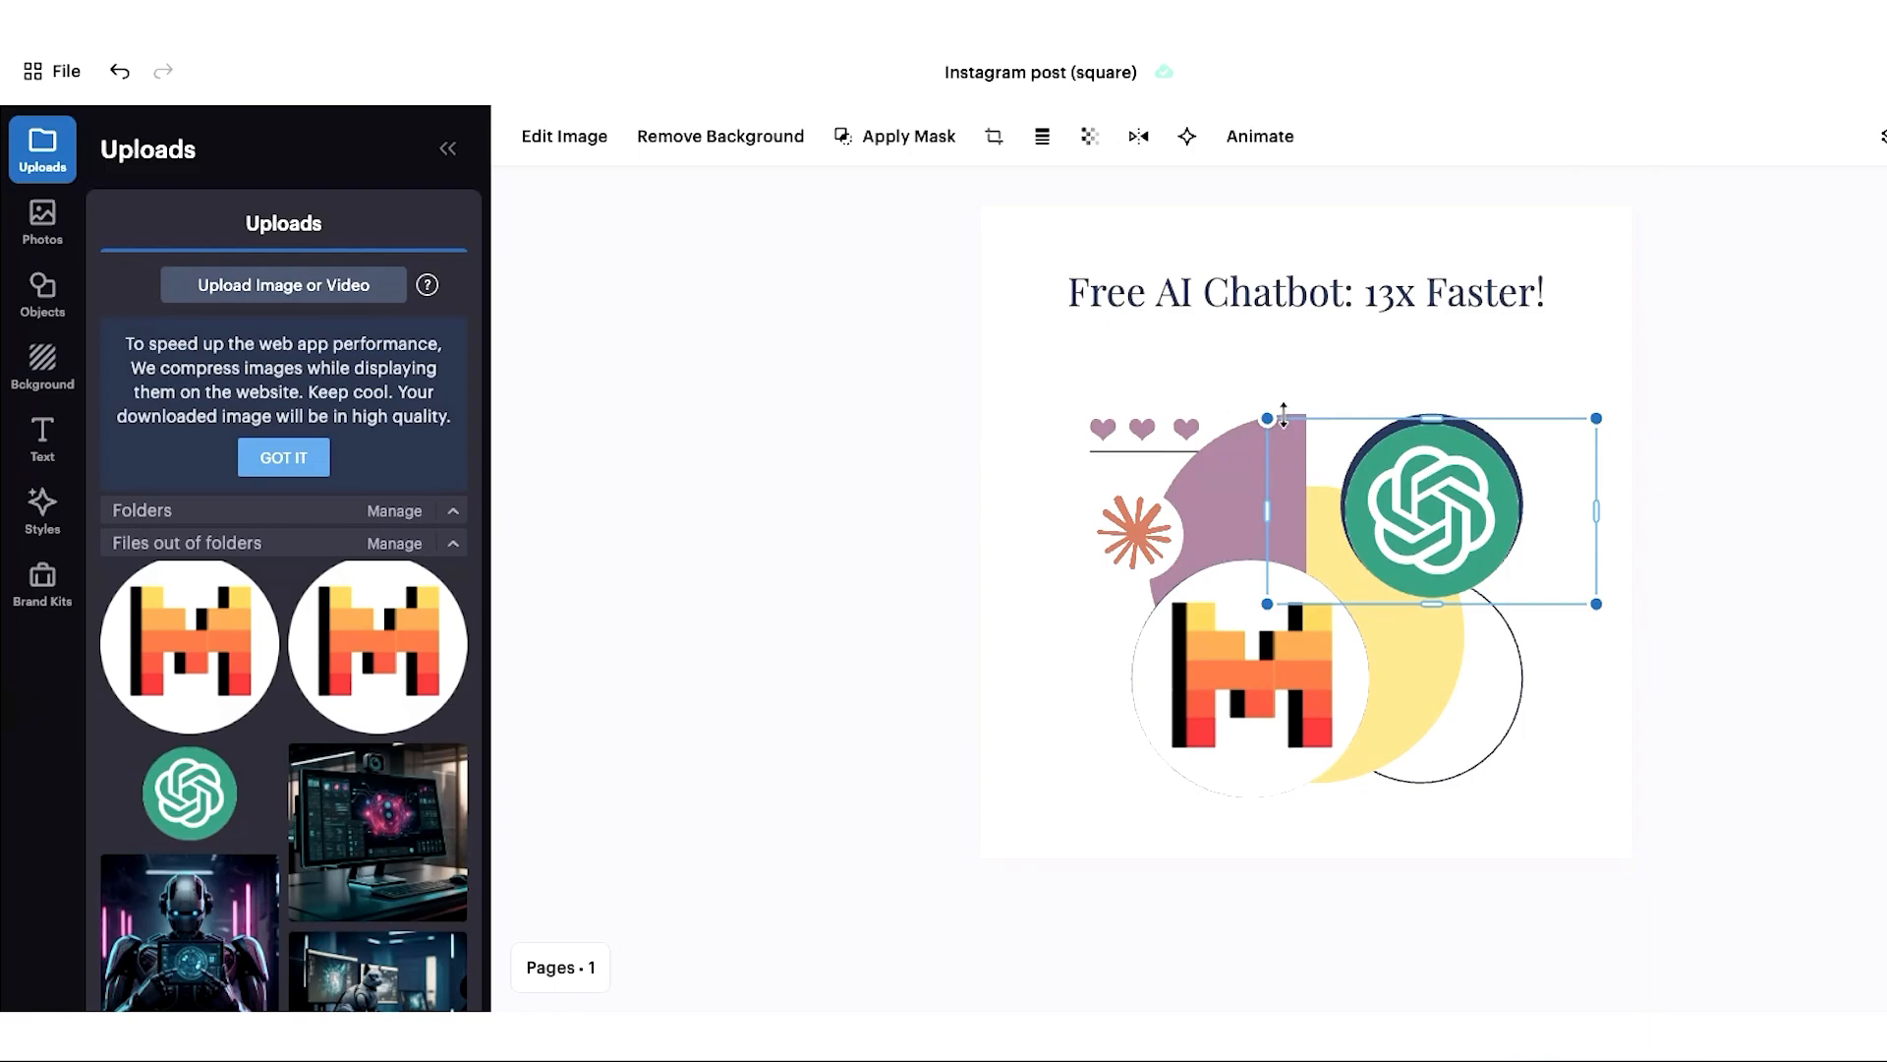
Enlarge the round ChatGPT logo and centre it so that it fully covers the upper navy circle
{"action": "left_click_drag", "start_coordinate": [1284, 415], "coordinate": [1246, 413]}
{"action": "left_click_drag", "start_coordinate": [1451, 512], "coordinate": [1465, 504]}
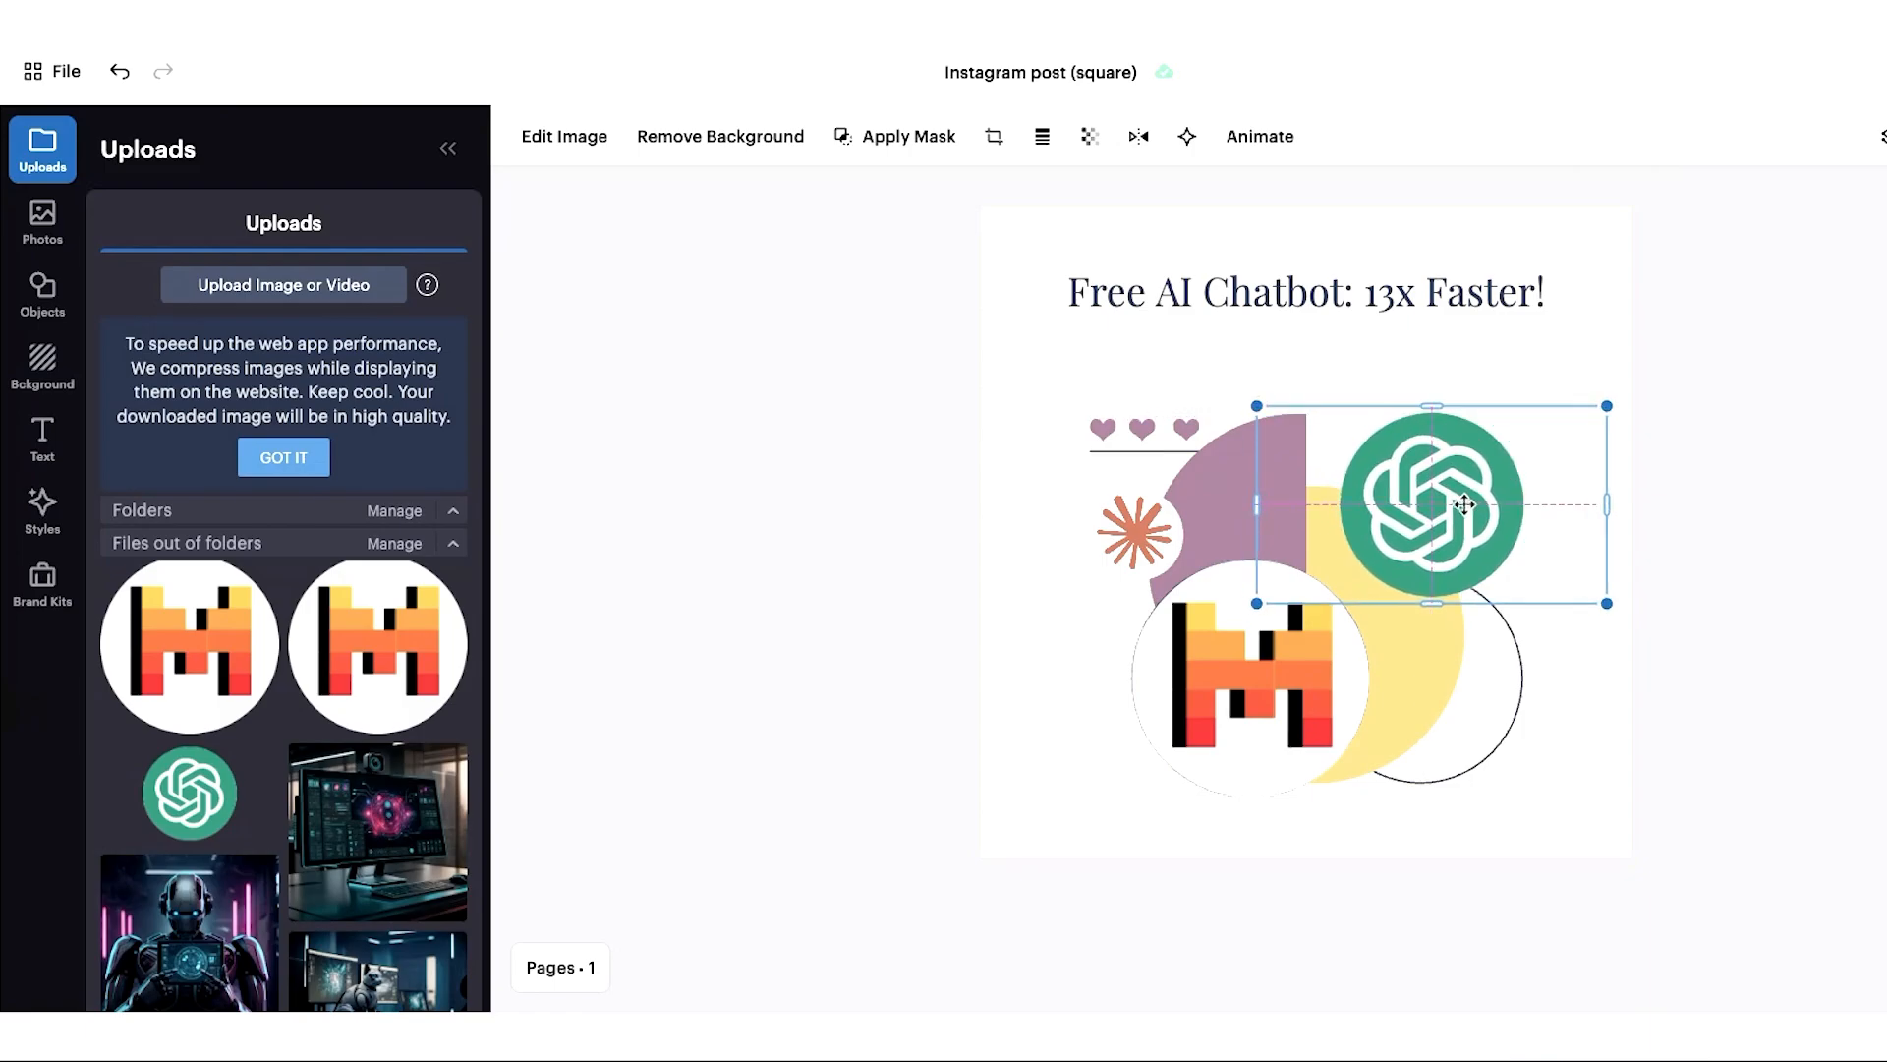
{"action": "left_click", "coordinate": [1864, 537]}
Duplicate the "Free AI Chatbot: 13x Faster!" title directly below it and change the copy to NEW: "Le Chat"
{"action": "left_click_drag", "start_coordinate": [1331, 300], "coordinate": [1322, 340]}
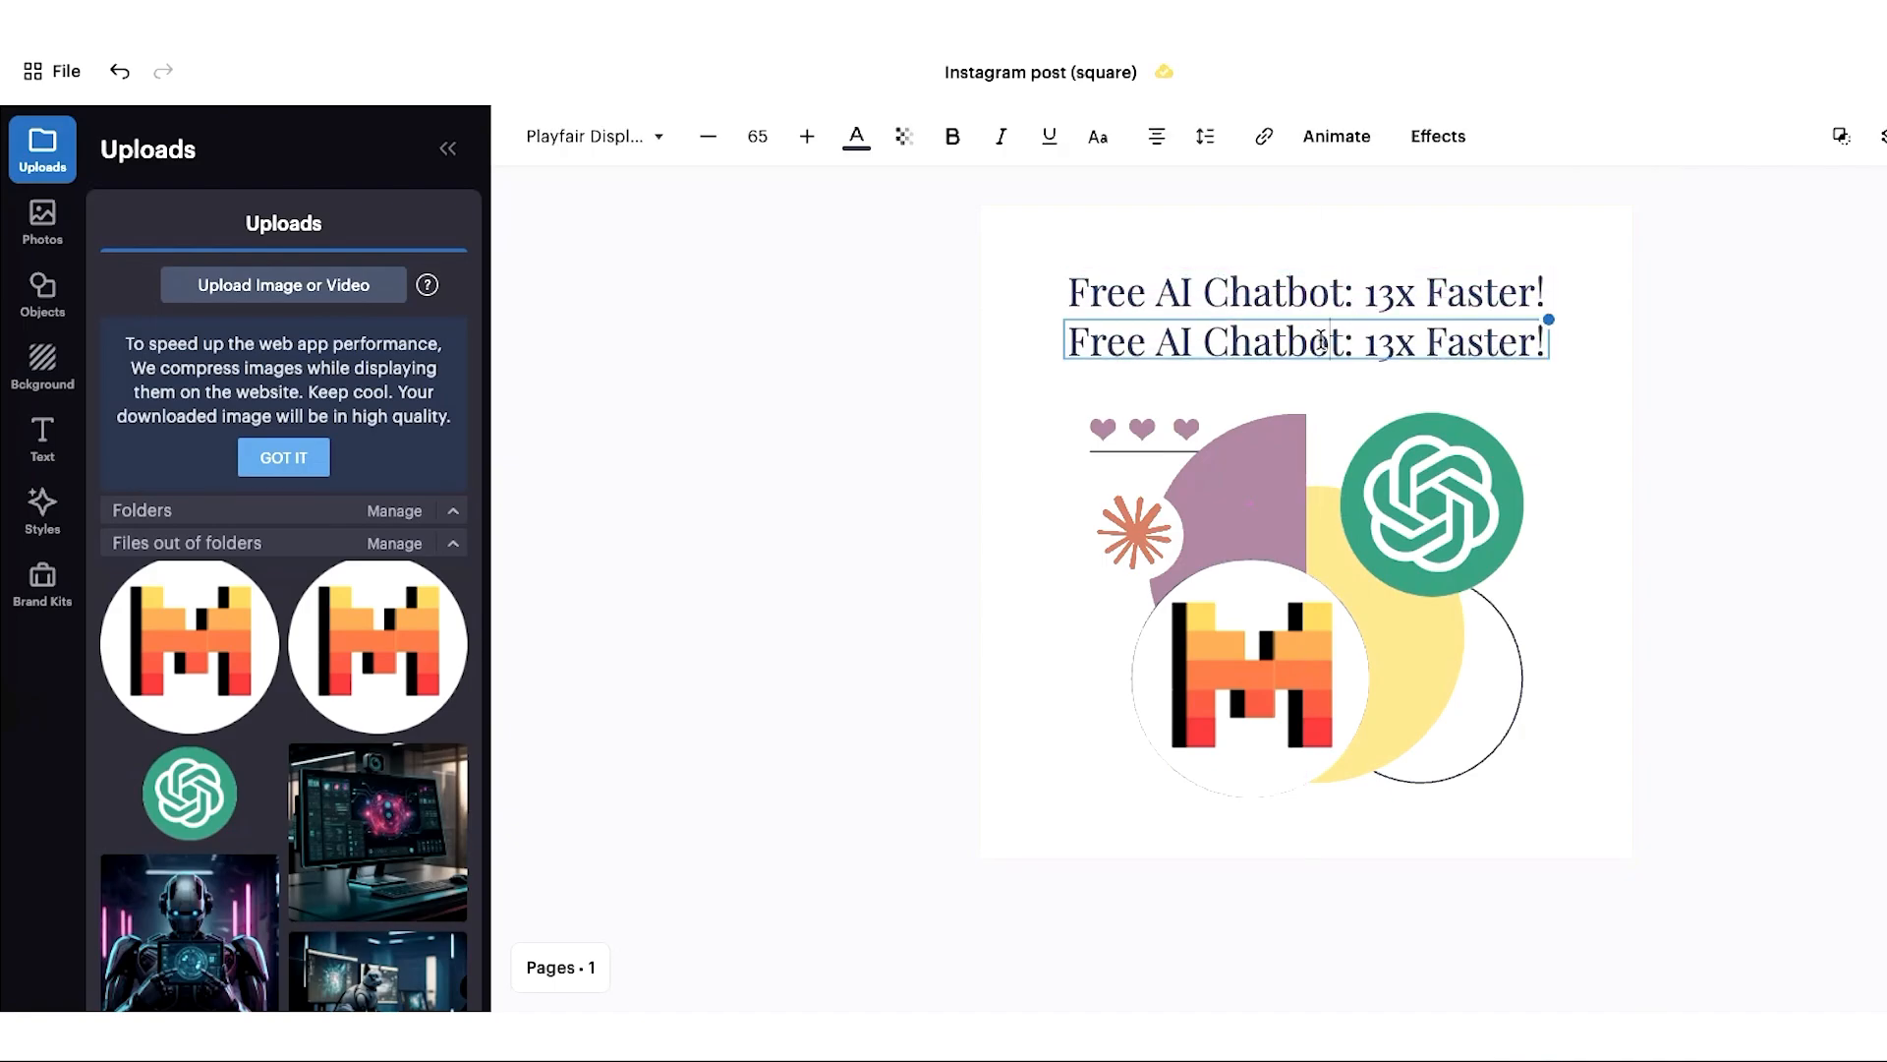
{"action": "triple_click", "coordinate": [1322, 342]}
{"action": "type", "text": "NEW: \"L"}
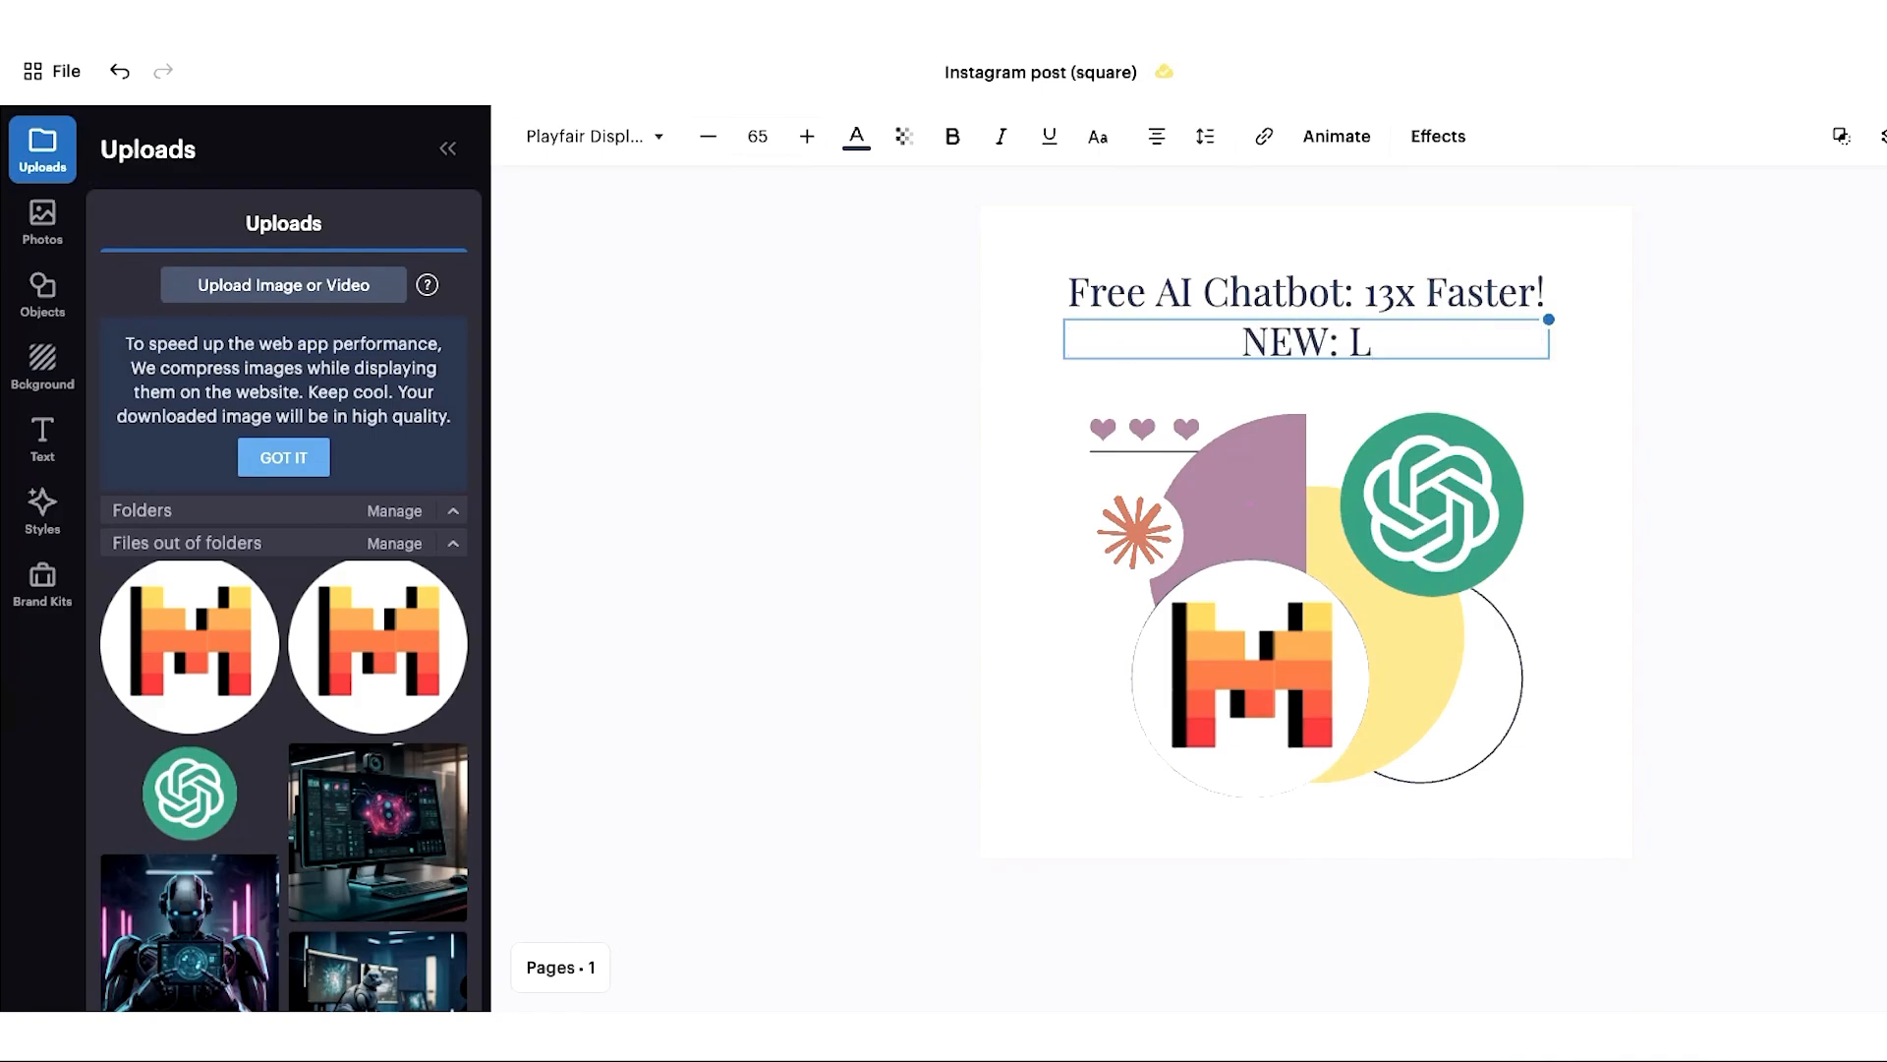
{"action": "type", "text": "e Chat"}
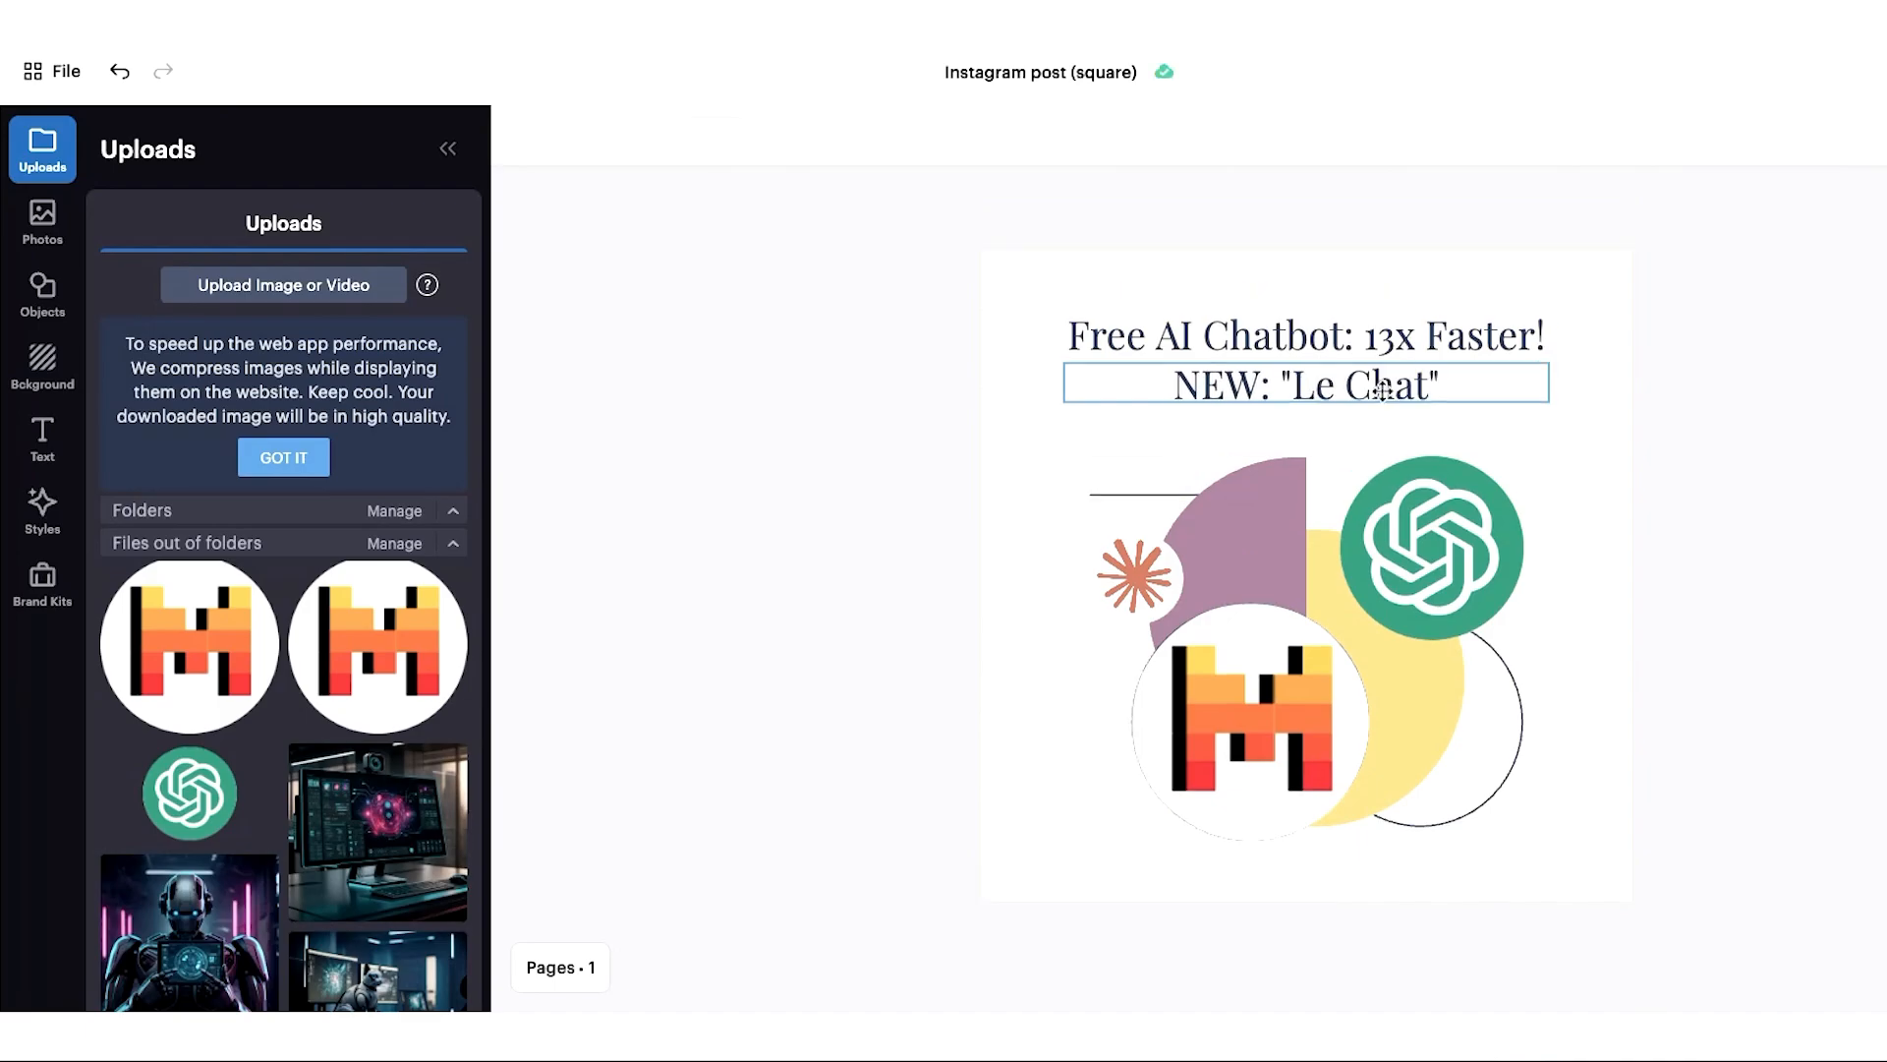
{"action": "left_click_drag", "start_coordinate": [1381, 390], "coordinate": [1383, 391]}
{"action": "left_click", "coordinate": [1775, 508]}
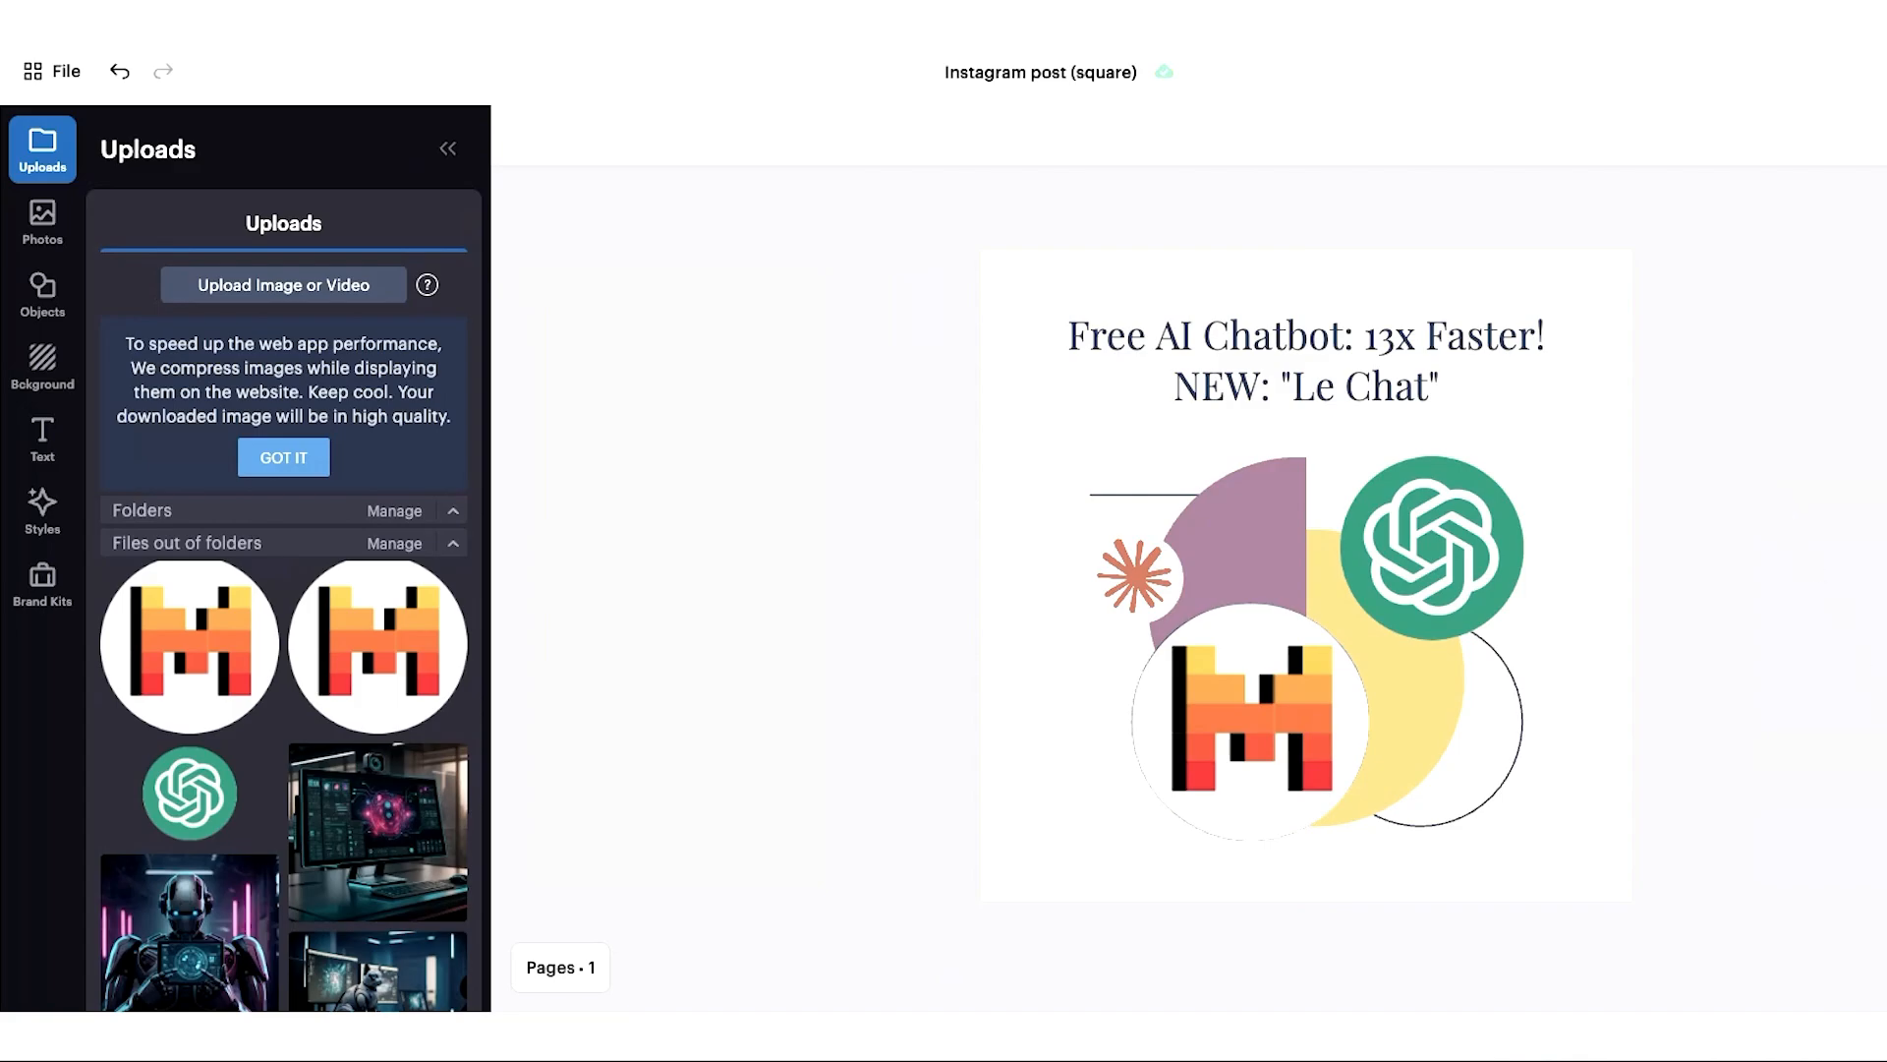
Search the objects for "x", place a smaller pink-orange brush-stroke X over the ChatGPT logo and download the finished design
{"action": "left_click", "coordinate": [61, 310]}
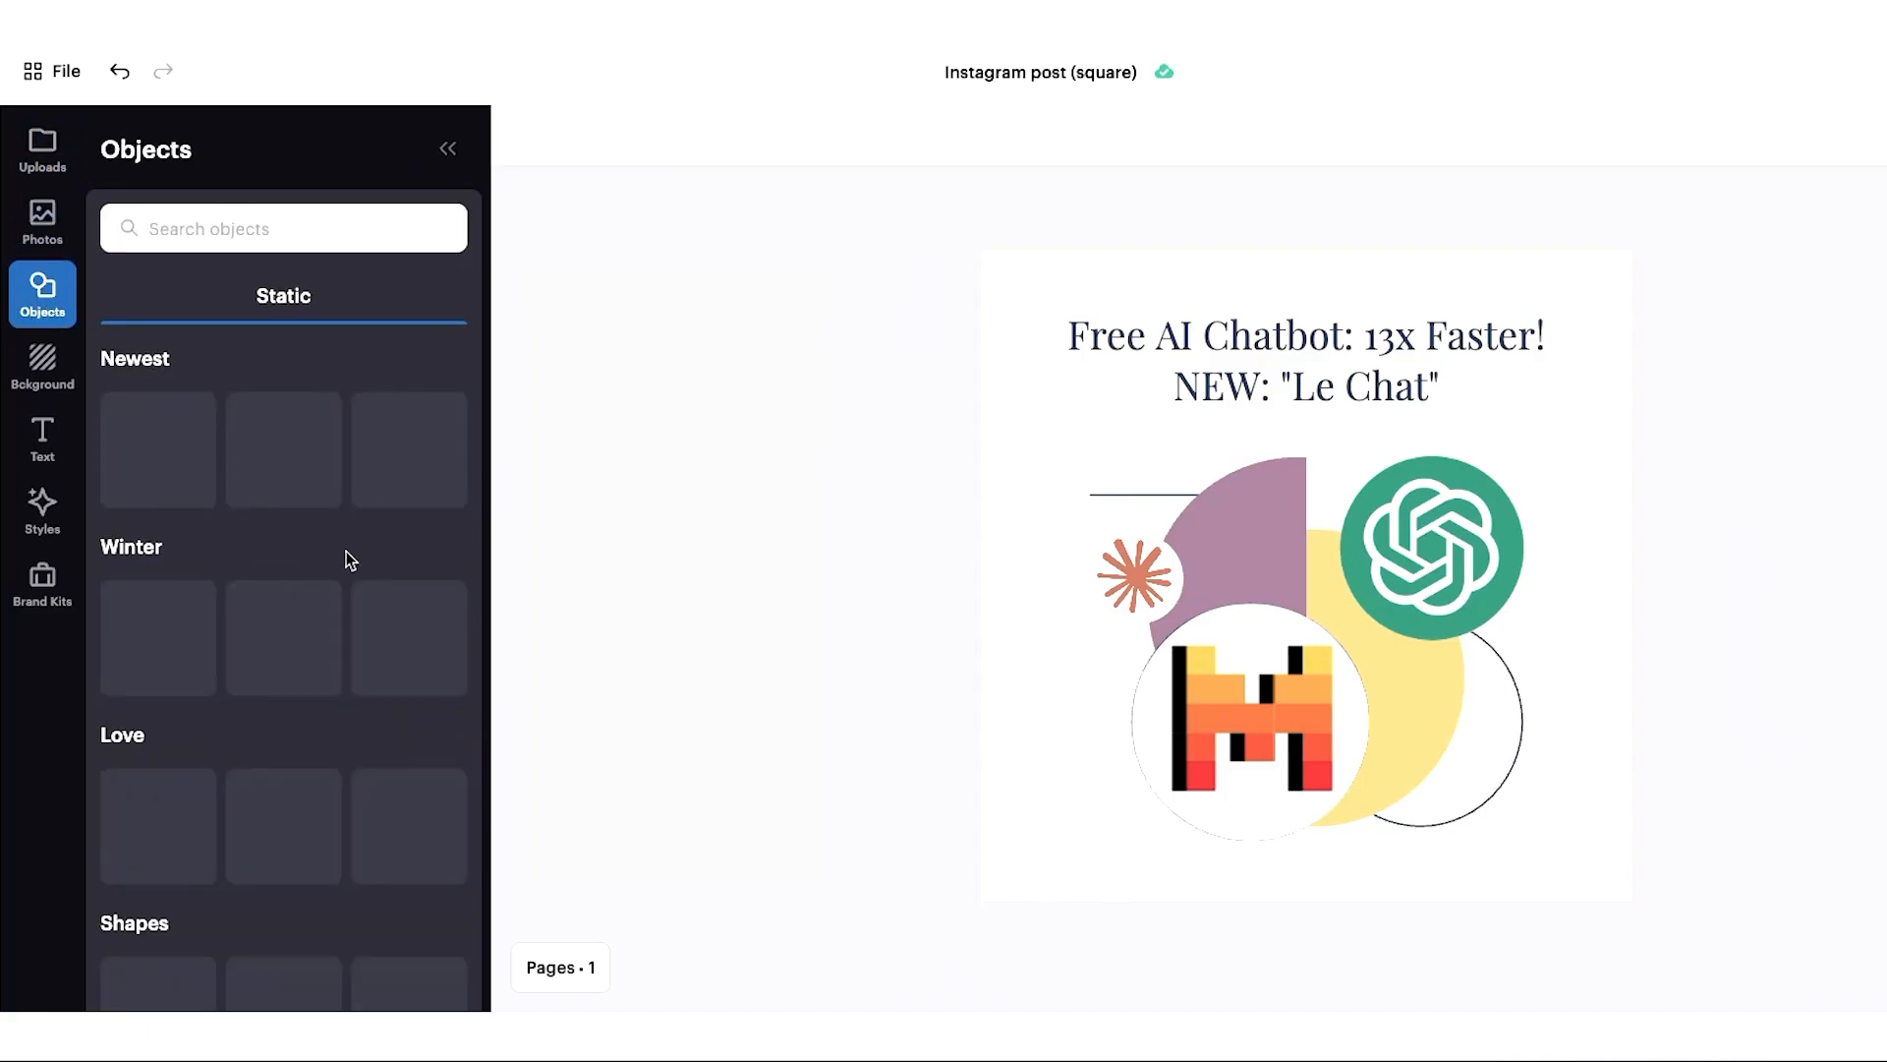
{"action": "left_click", "coordinate": [283, 228]}
{"action": "type", "text": "x"}
{"action": "mouse_move", "coordinate": [283, 809]}
{"action": "left_mouse_down"}
{"action": "mouse_move", "coordinate": [972, 789]}
{"action": "mouse_move", "coordinate": [1450, 593]}
{"action": "mouse_move", "coordinate": [1448, 545]}
{"action": "left_mouse_up"}
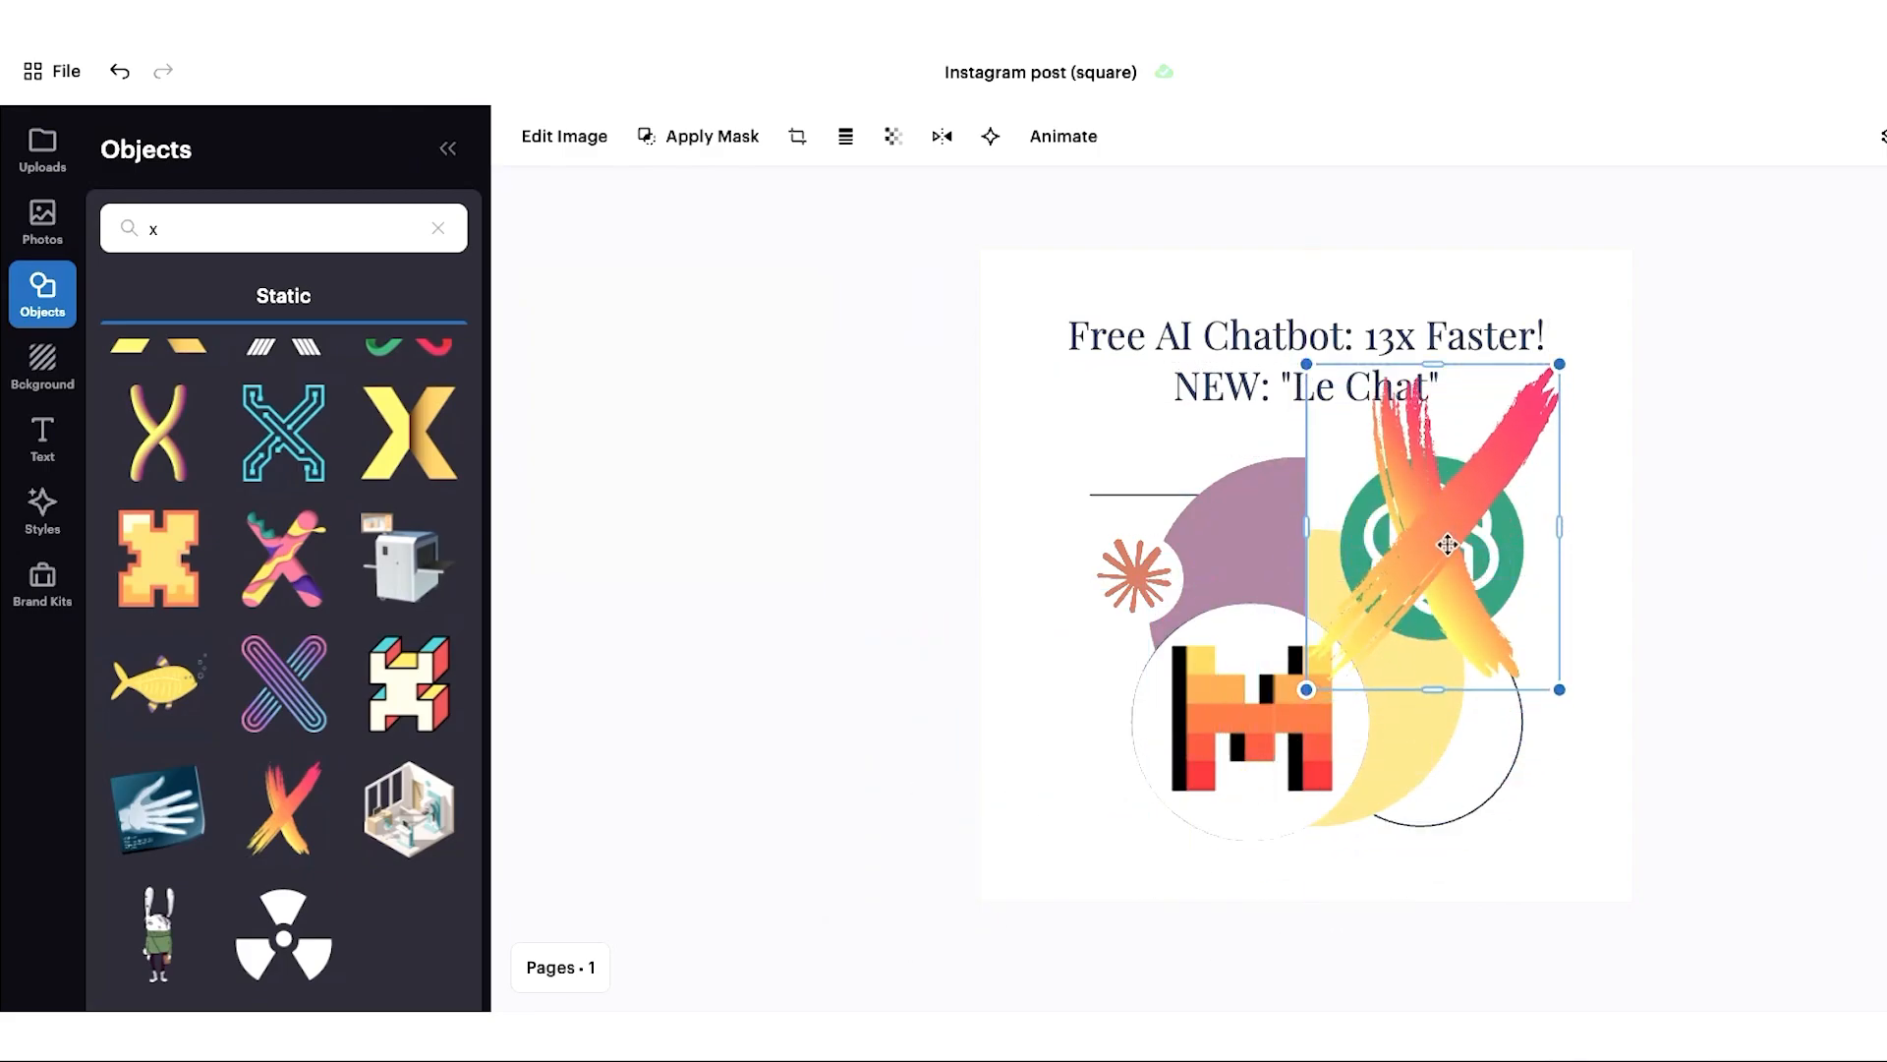
{"action": "left_click_drag", "start_coordinate": [1560, 364], "coordinate": [1496, 425]}
{"action": "left_click", "coordinate": [1709, 652]}
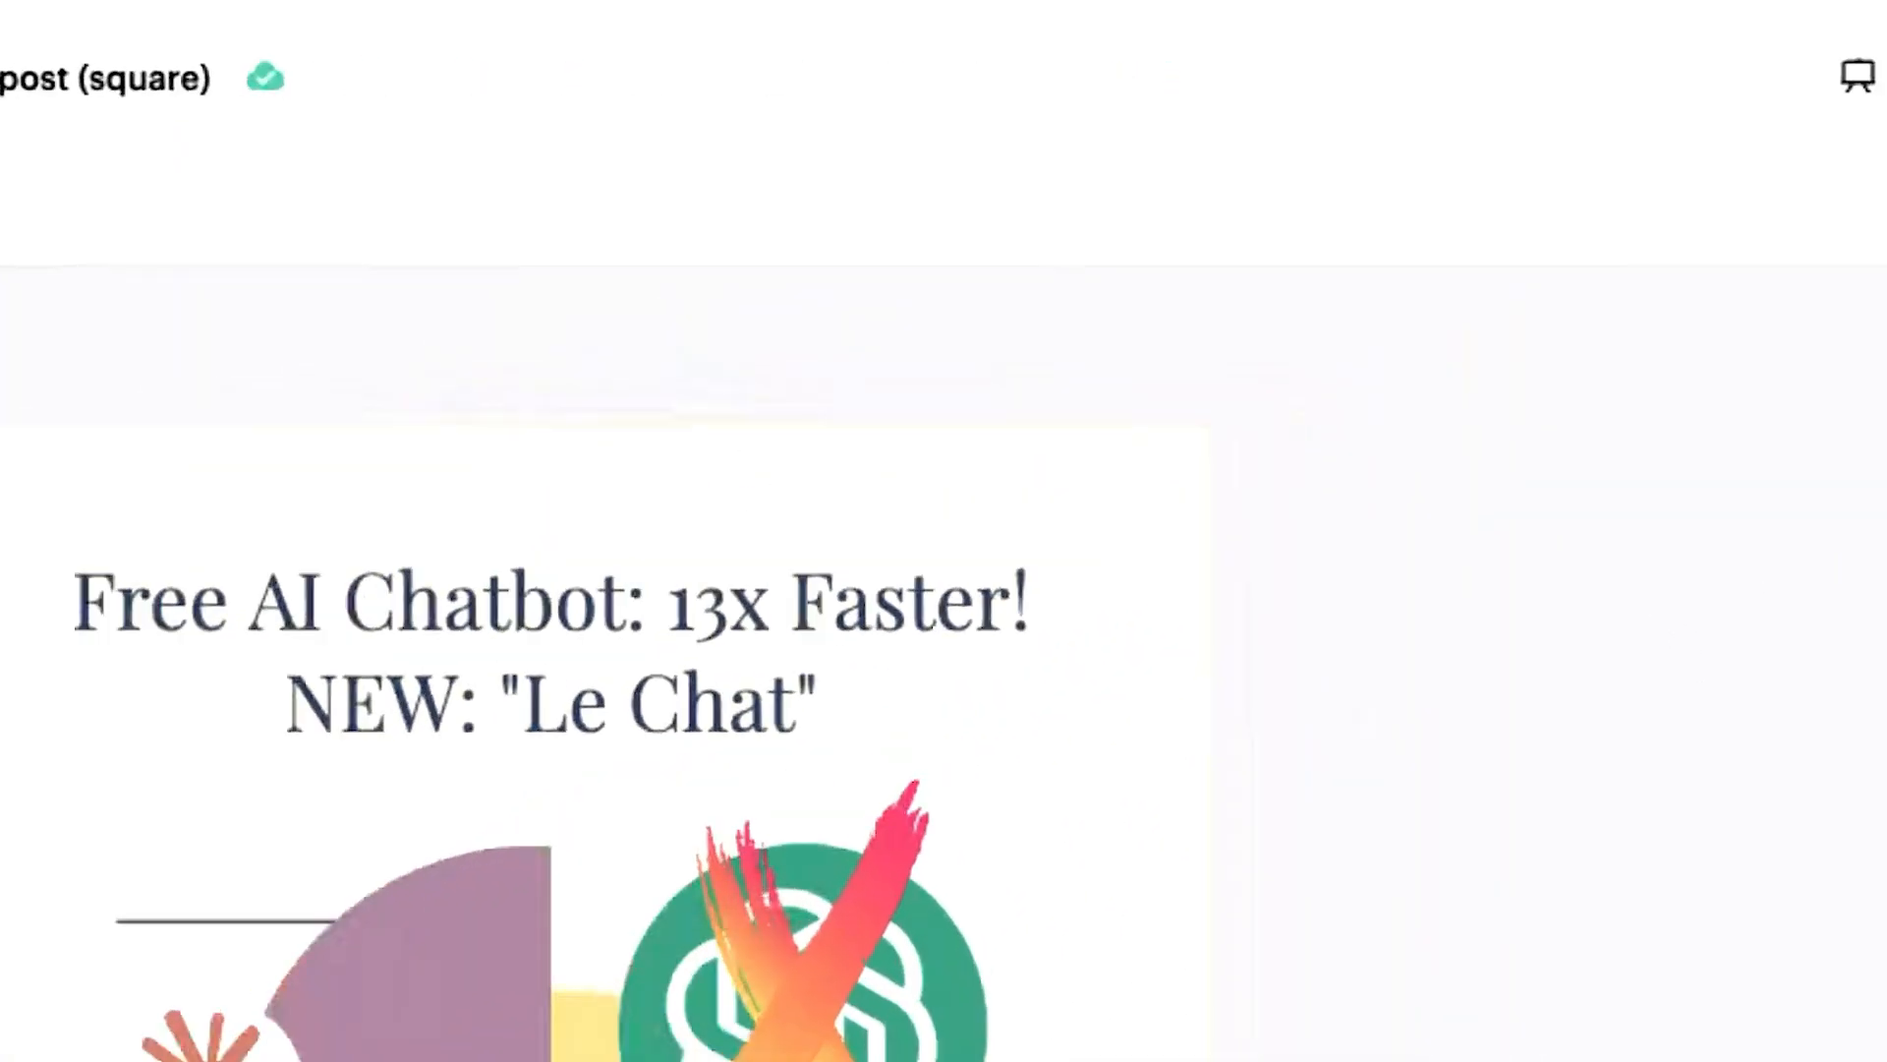
{"action": "left_click", "coordinate": [1735, 181]}
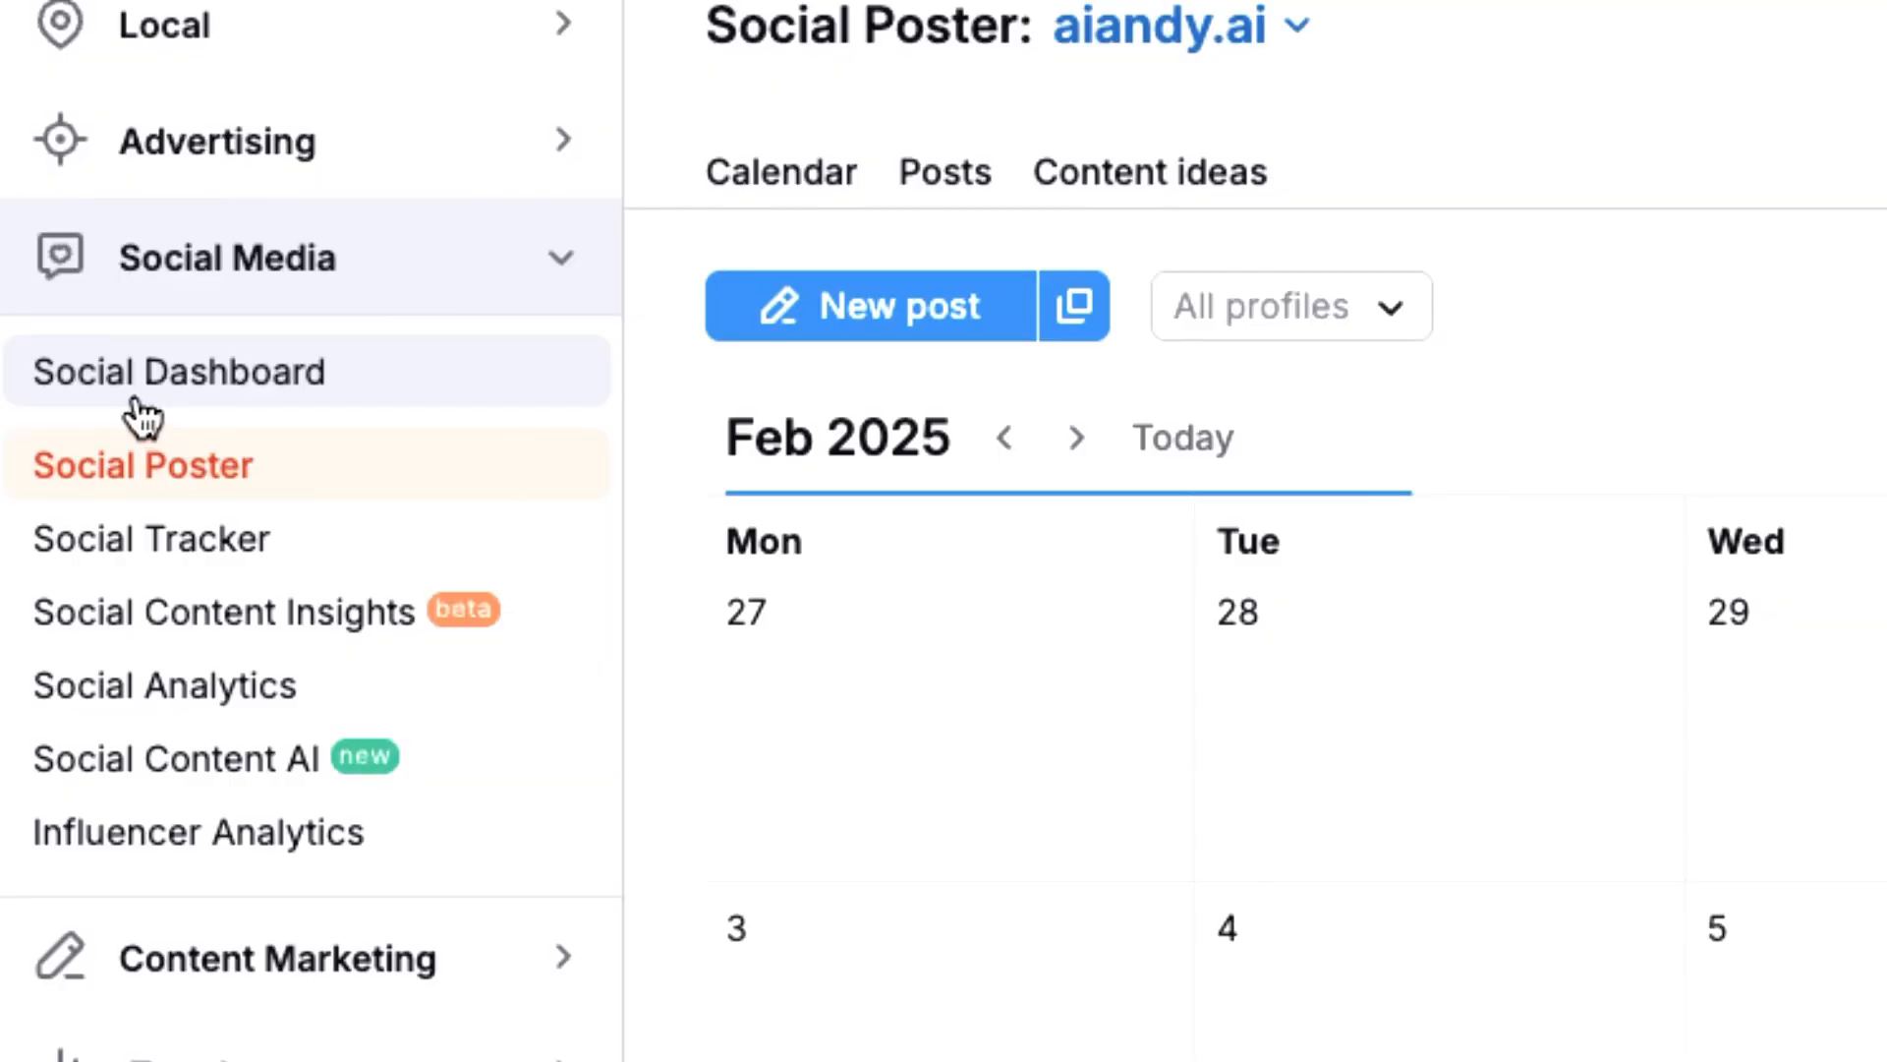
Switch to Semrush's Social Dashboard and connect both available LinkedIn profiles
{"action": "left_click", "coordinate": [137, 399]}
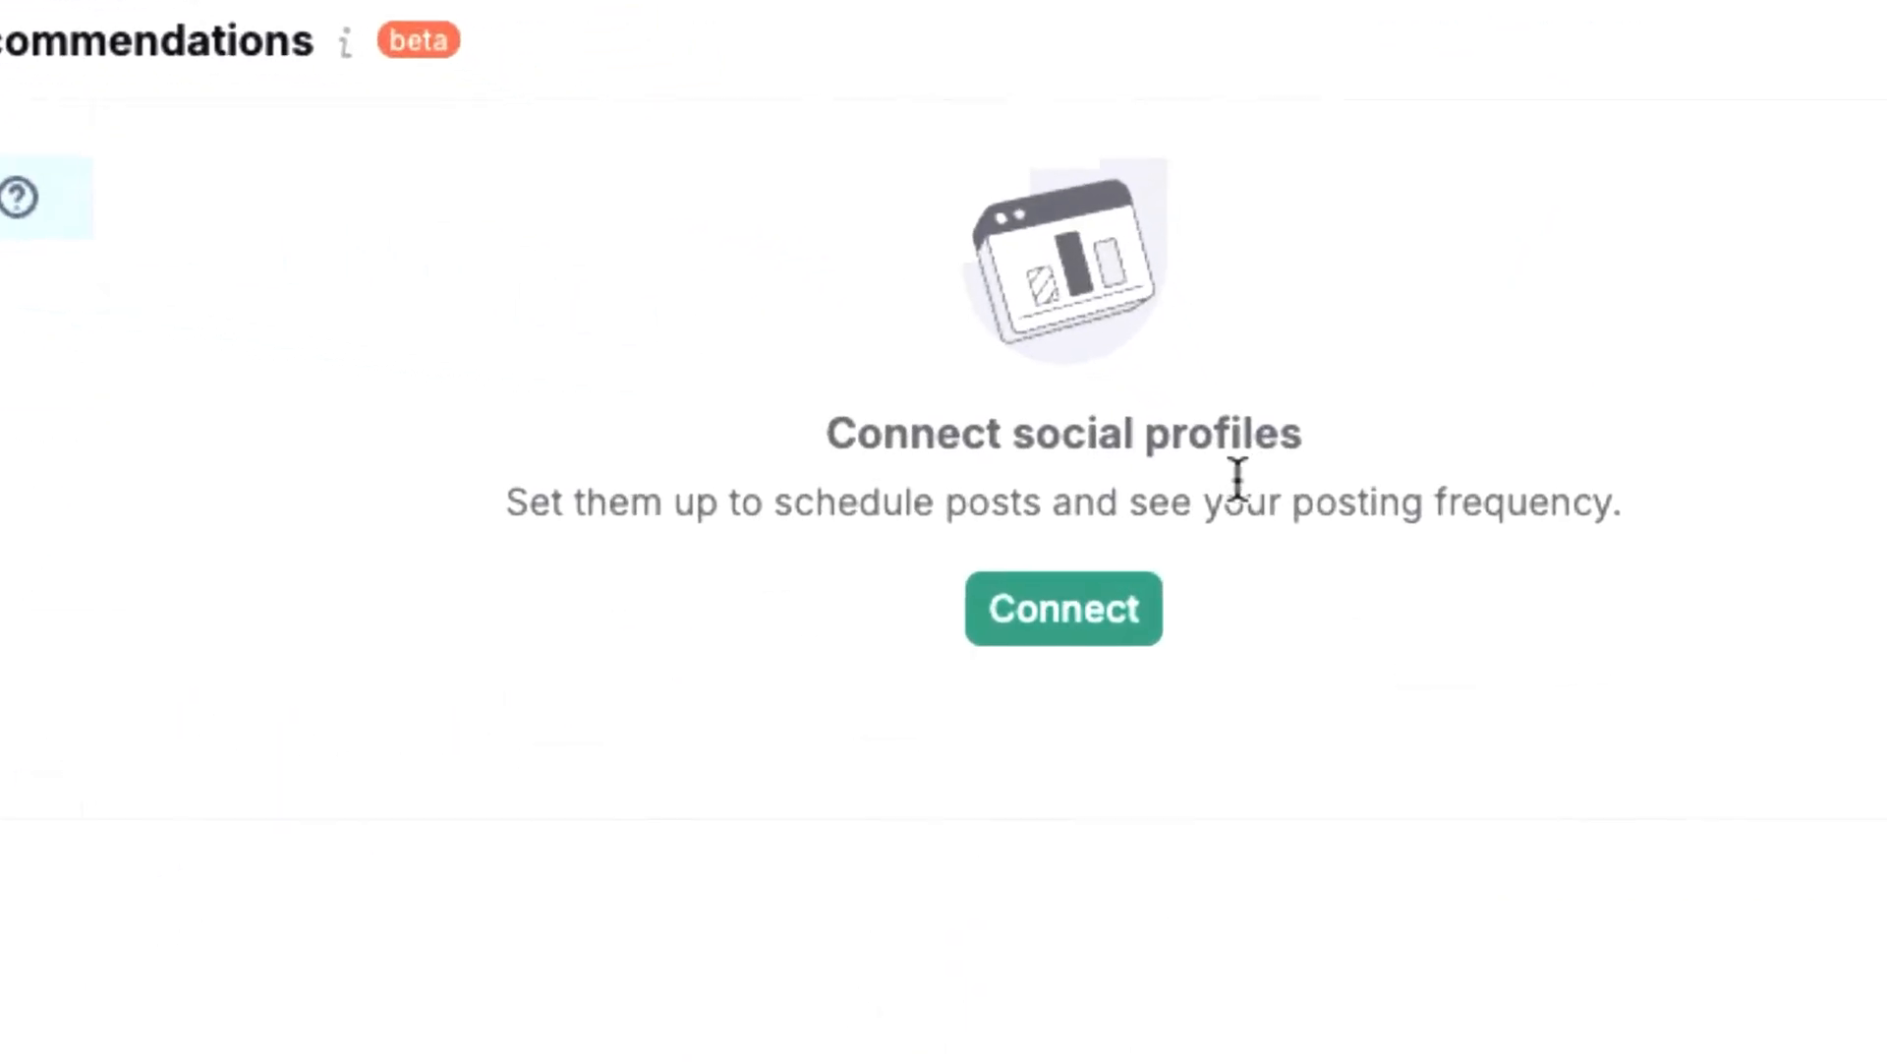
{"action": "left_click", "coordinate": [1139, 612]}
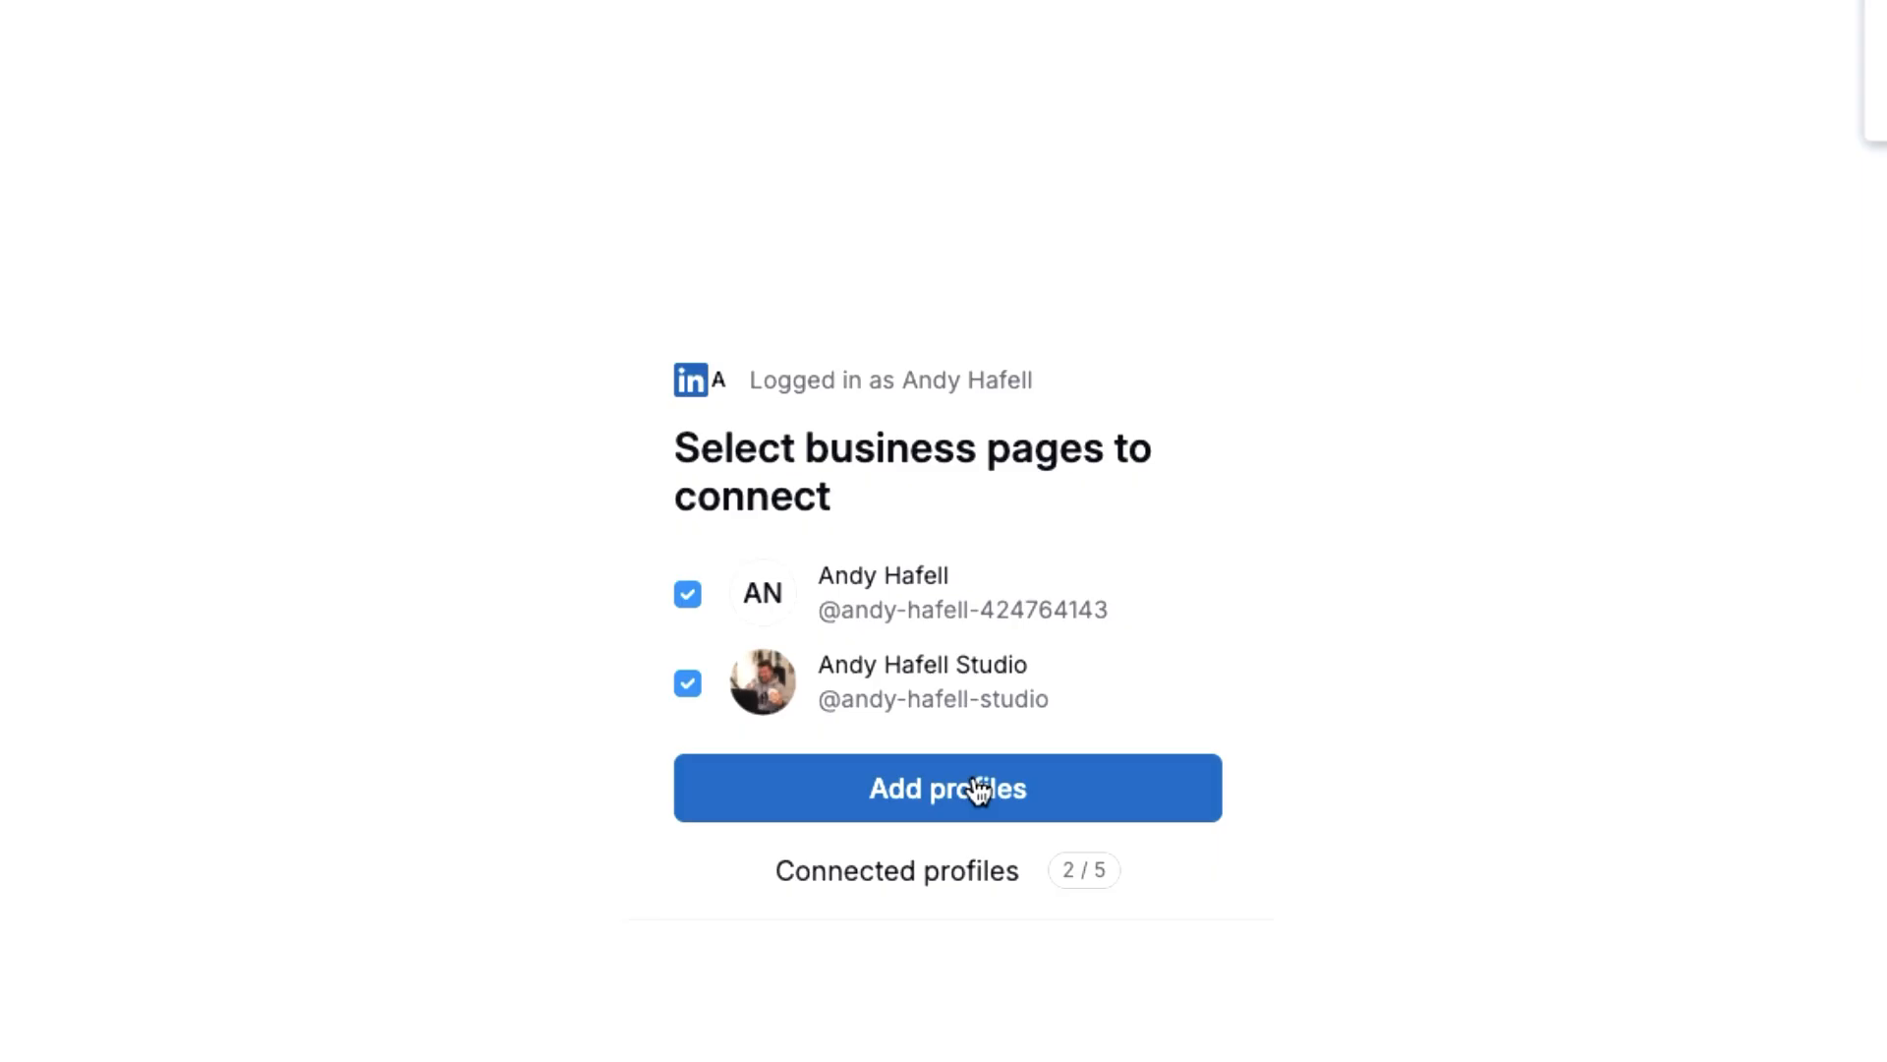
{"action": "left_click", "coordinate": [979, 789]}
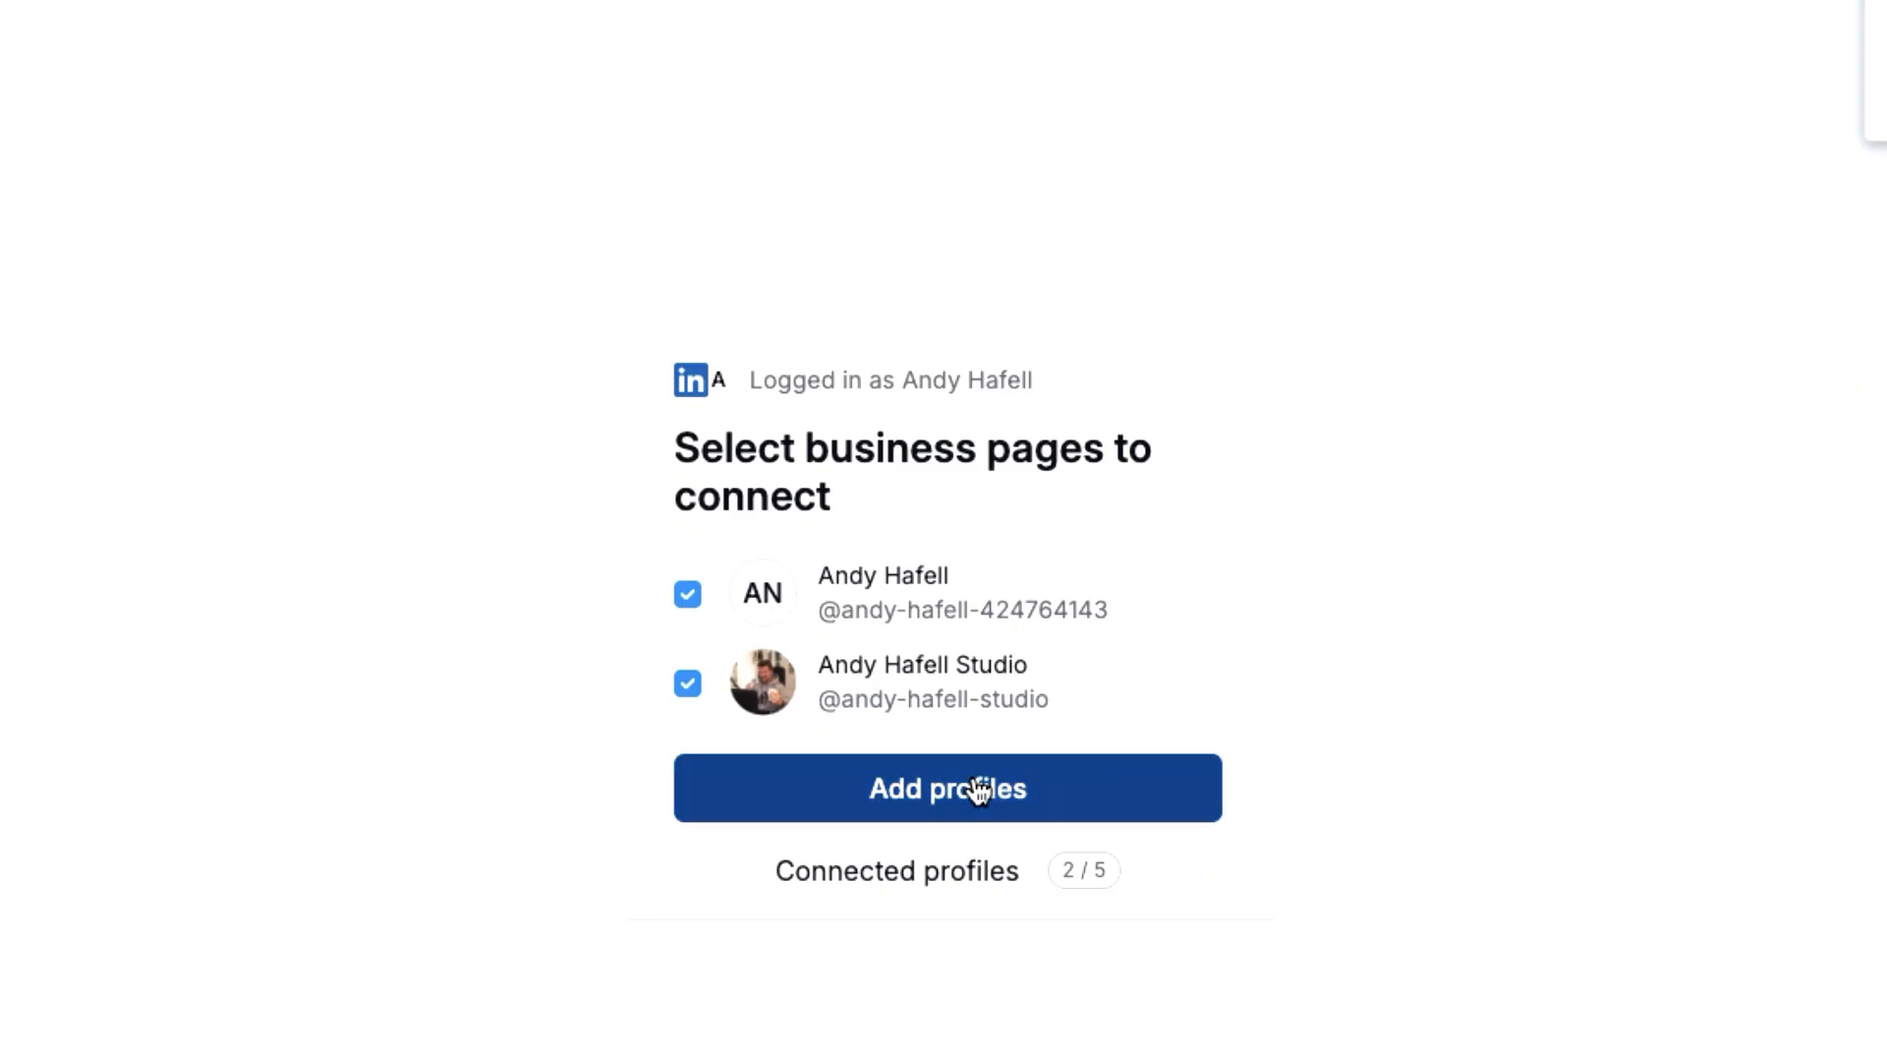
{"action": "left_click", "coordinate": [983, 786]}
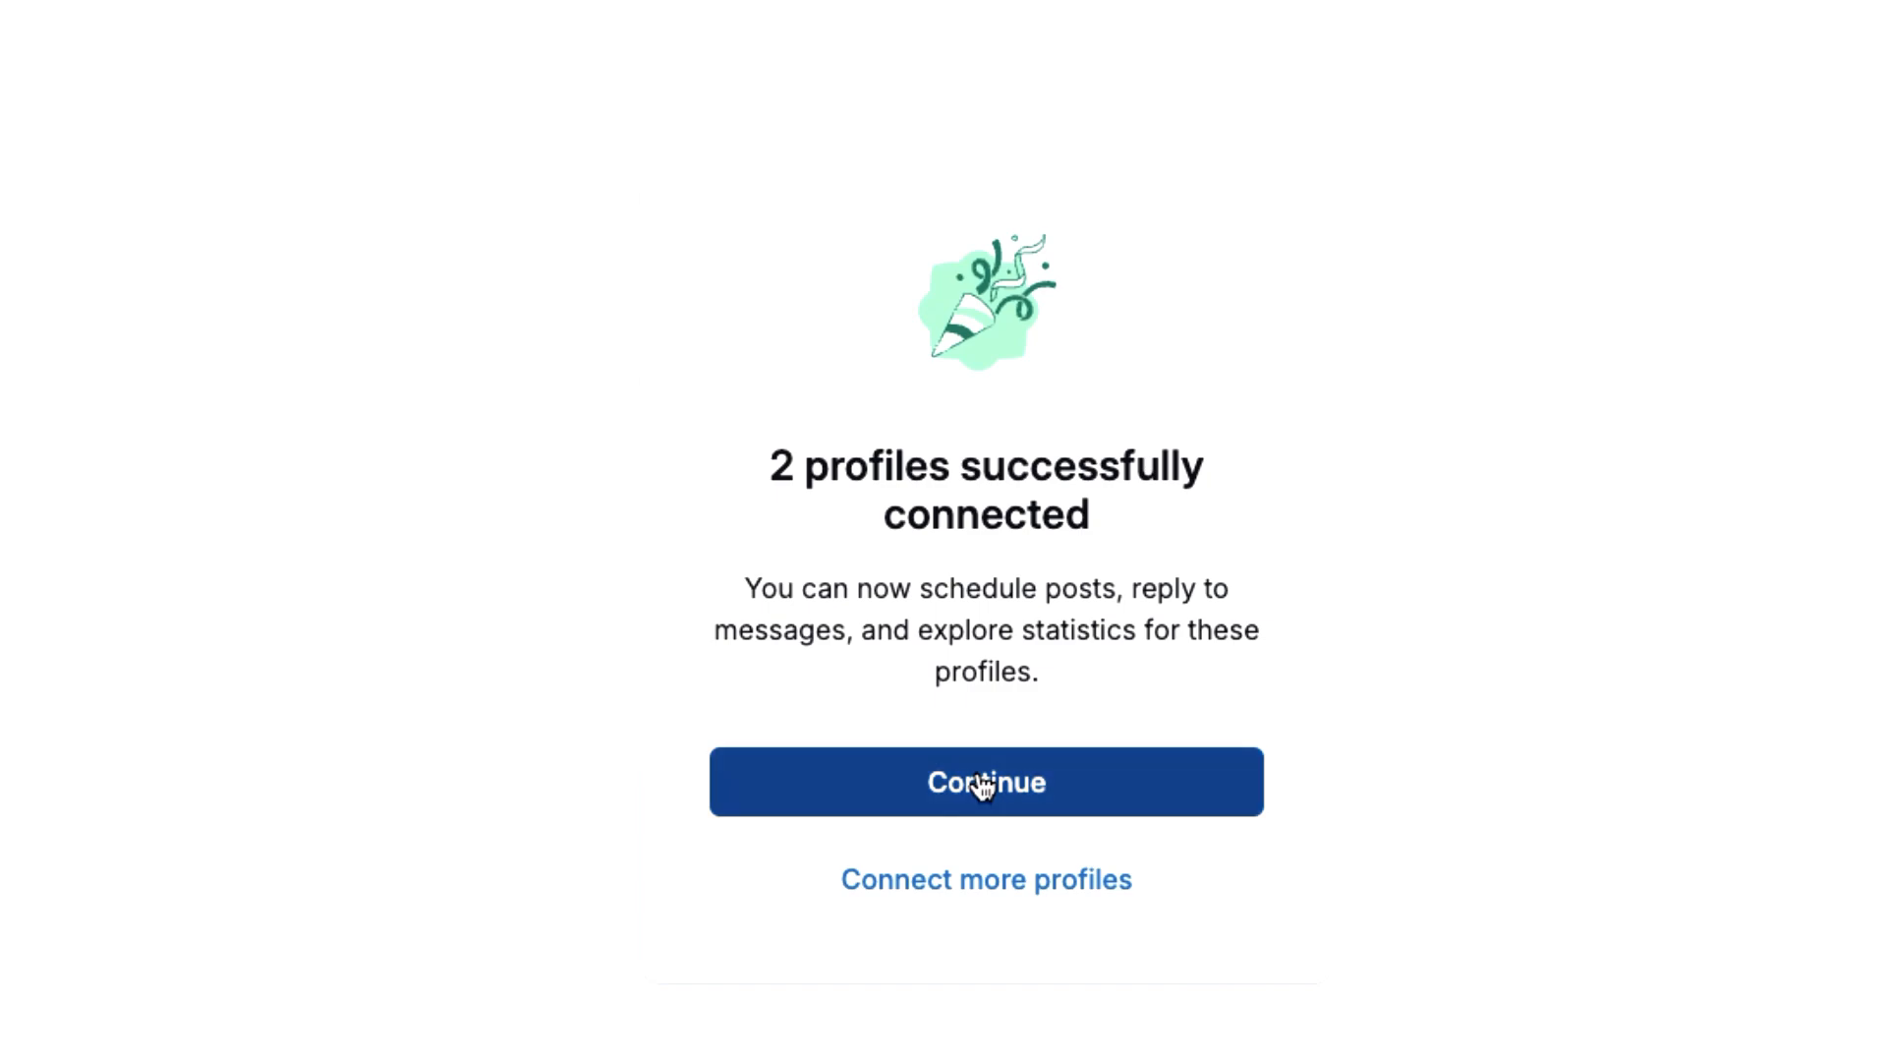
Create a new post in Social Poster with the Le Chat text, attach lechat.png and check the LinkedIn preview
{"action": "left_click", "coordinate": [73, 447]}
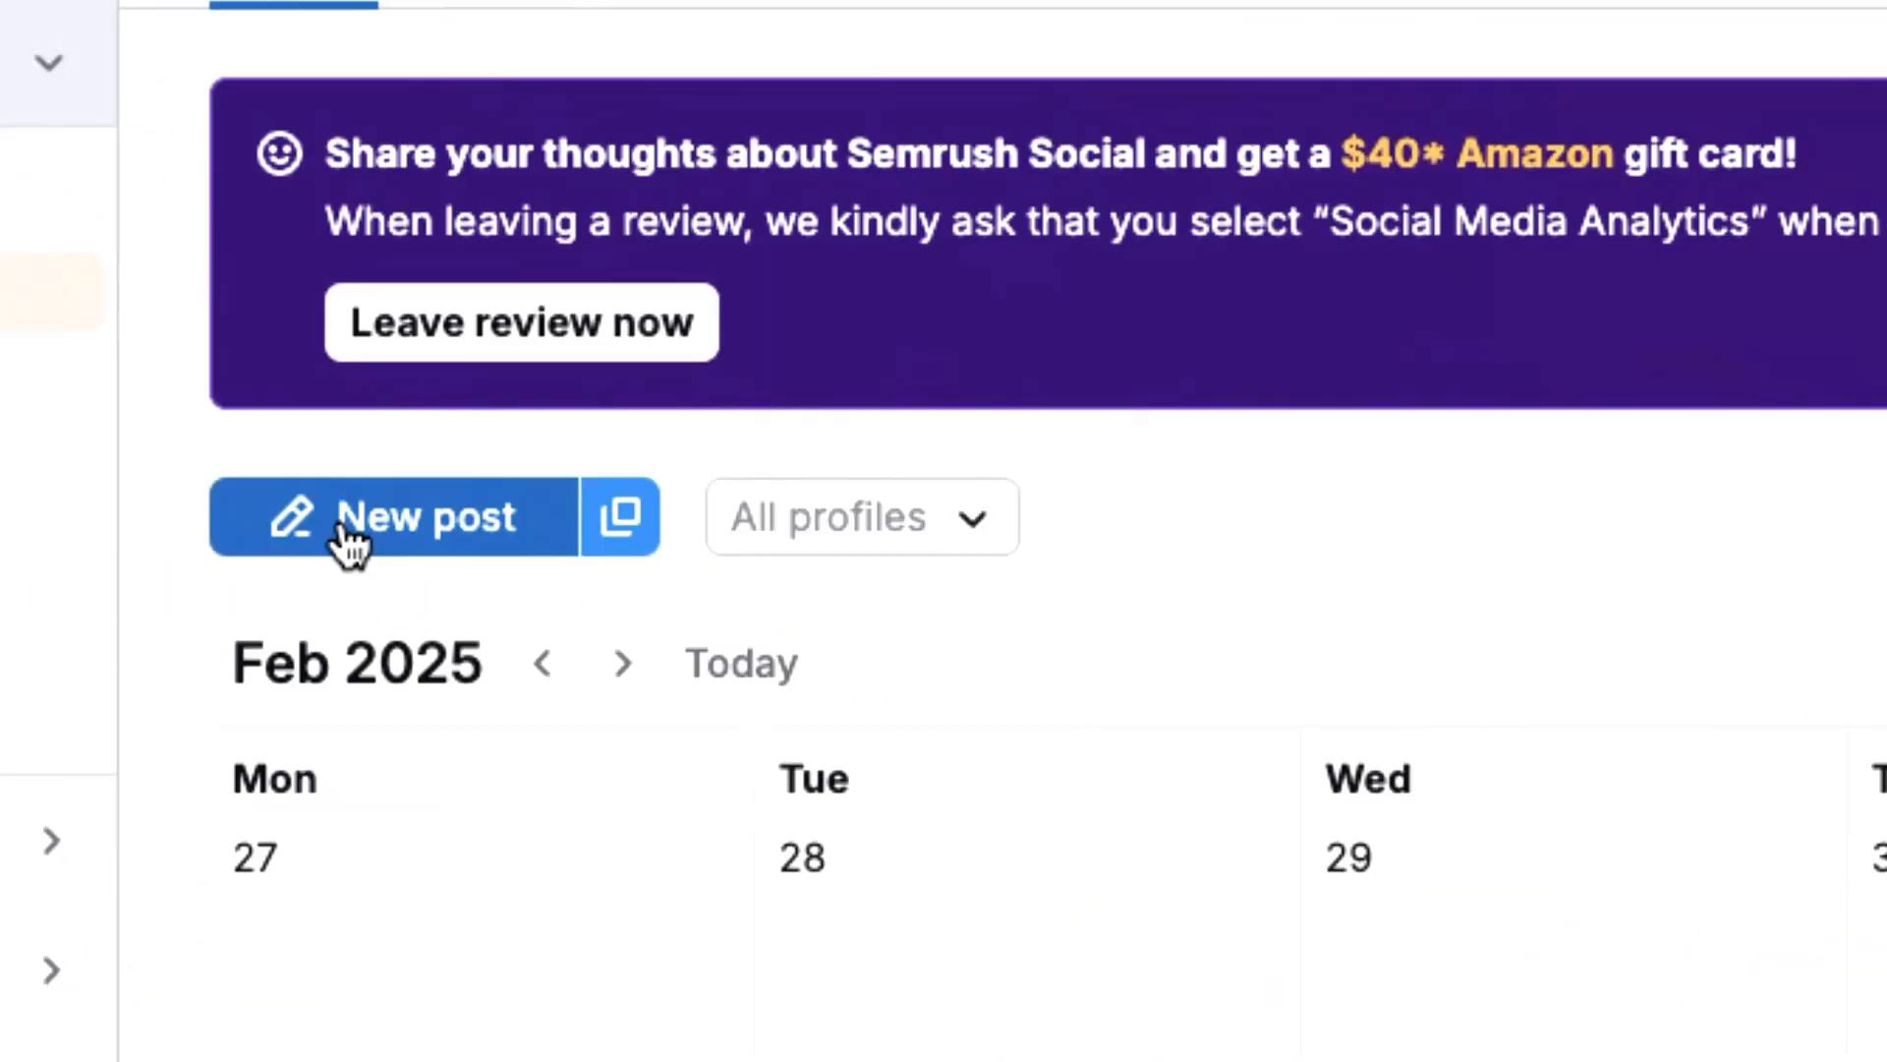
{"action": "left_click", "coordinate": [350, 531]}
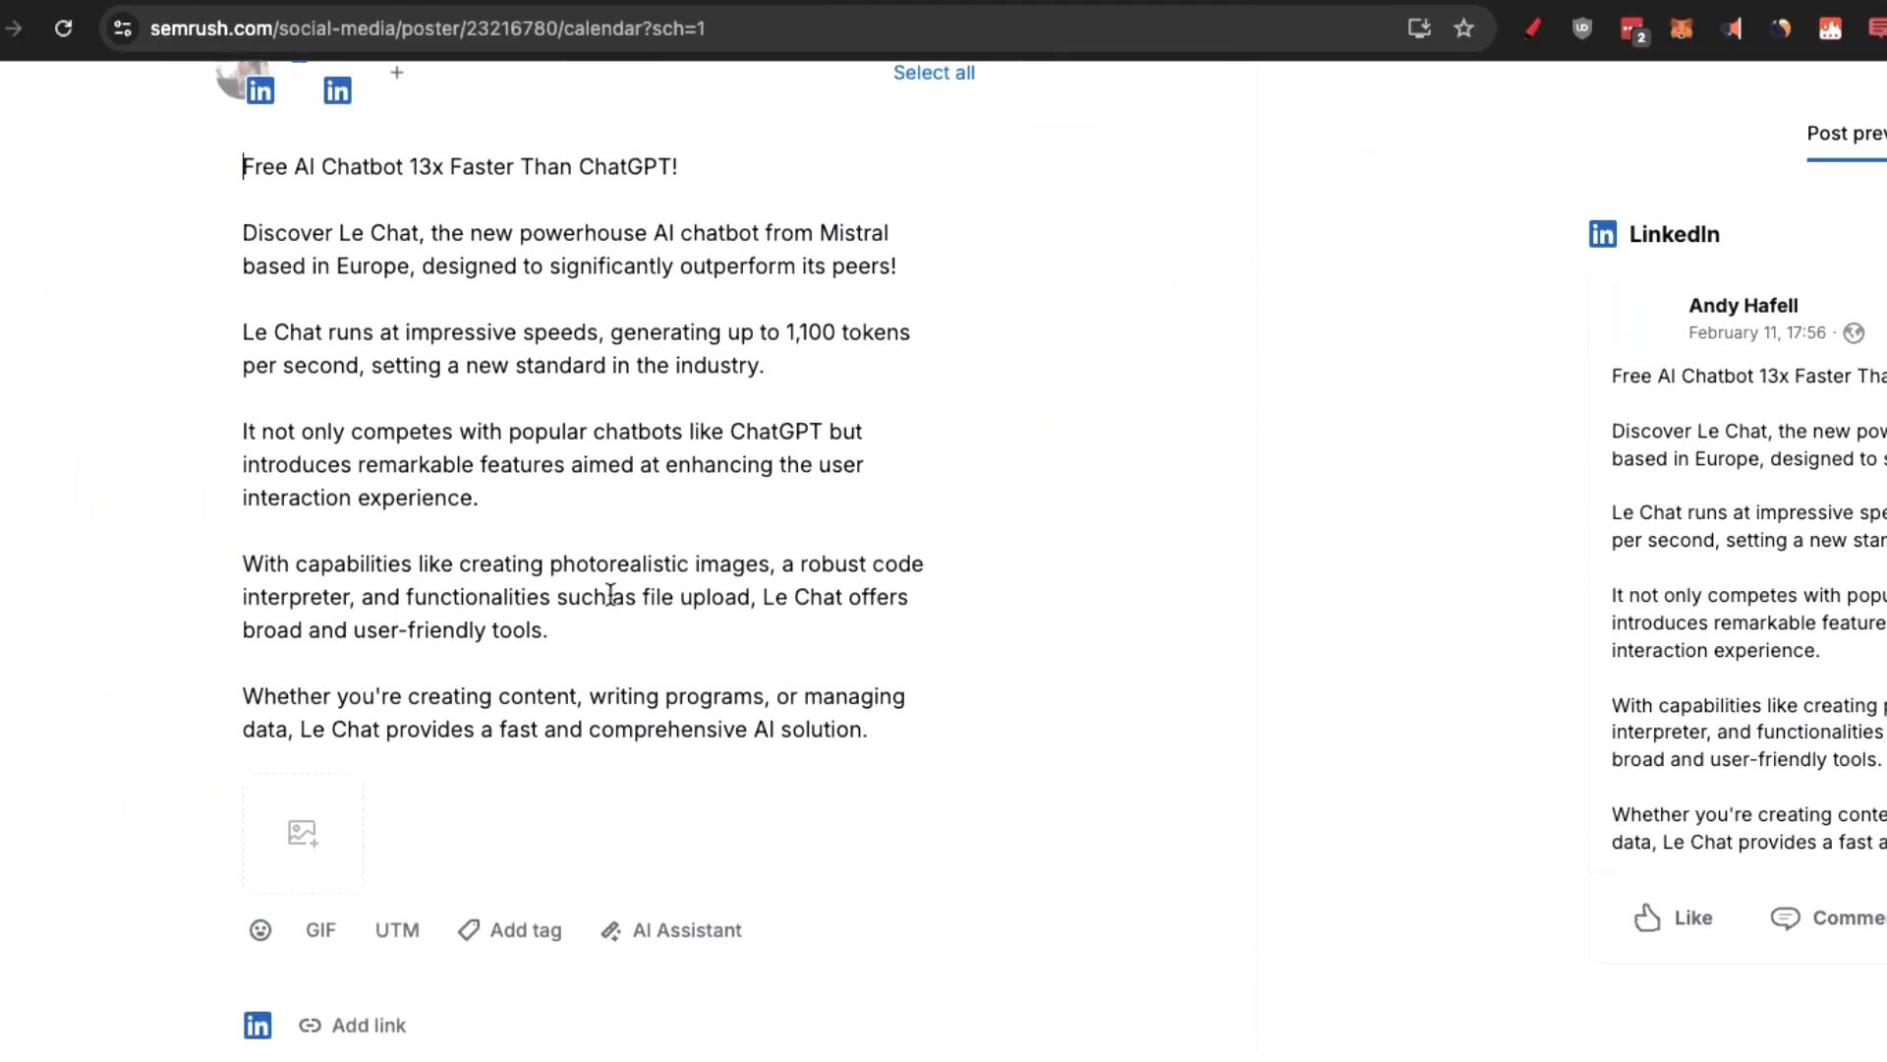
{"action": "scroll", "coordinate": [609, 595], "scroll_direction": "down", "scroll_amount": 3}
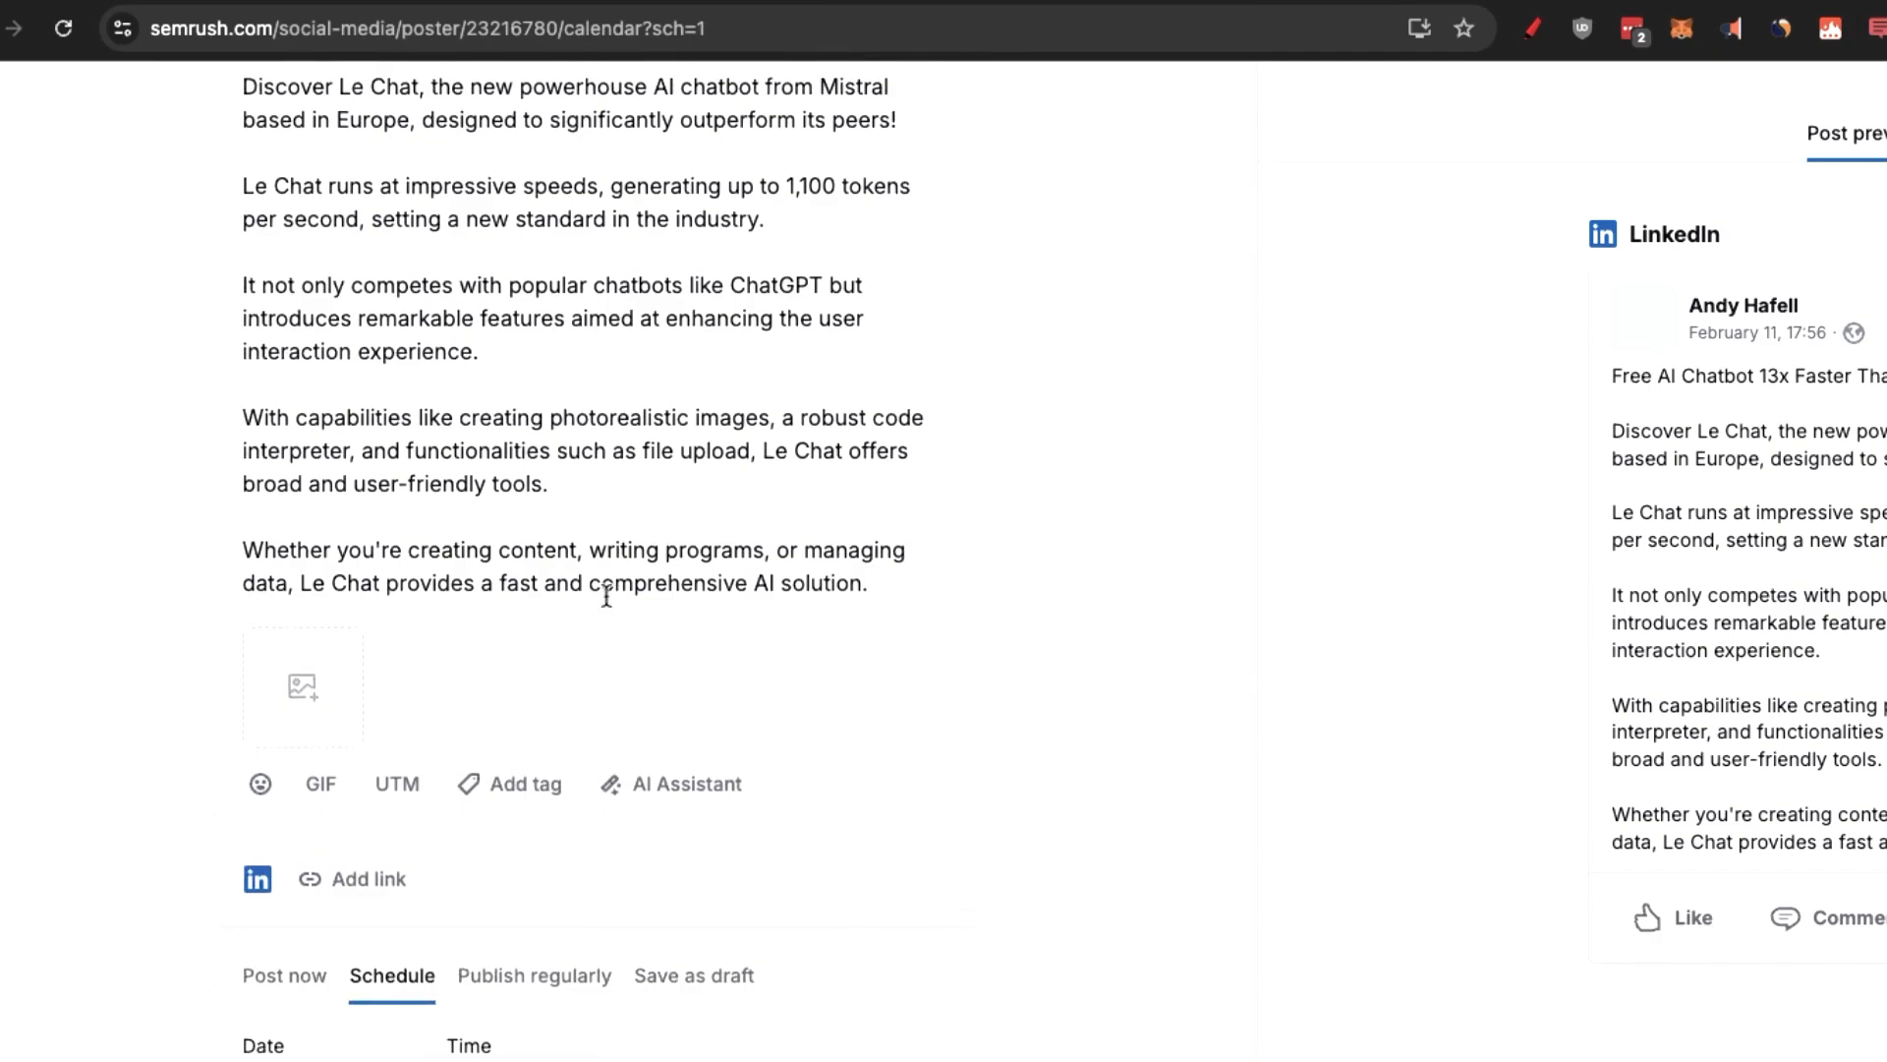
{"action": "left_click", "coordinate": [340, 680]}
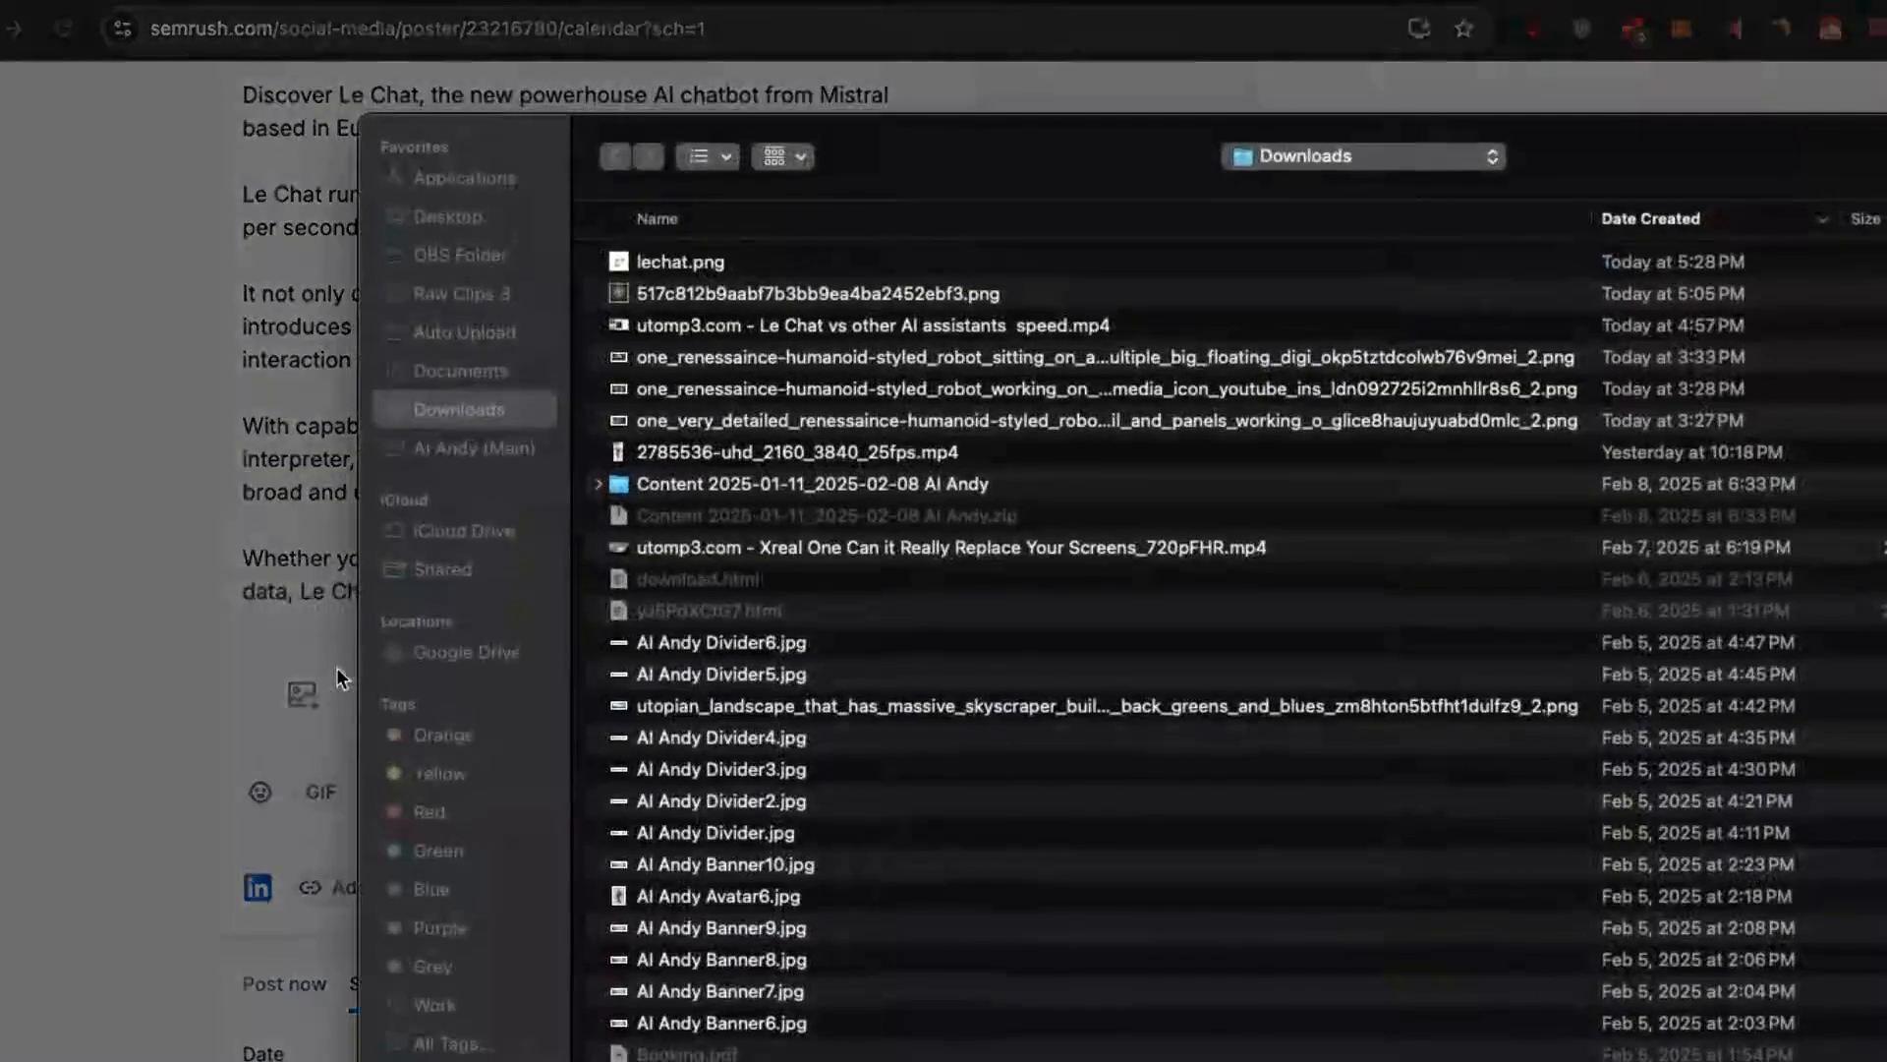
{"action": "key", "text": "Return"}
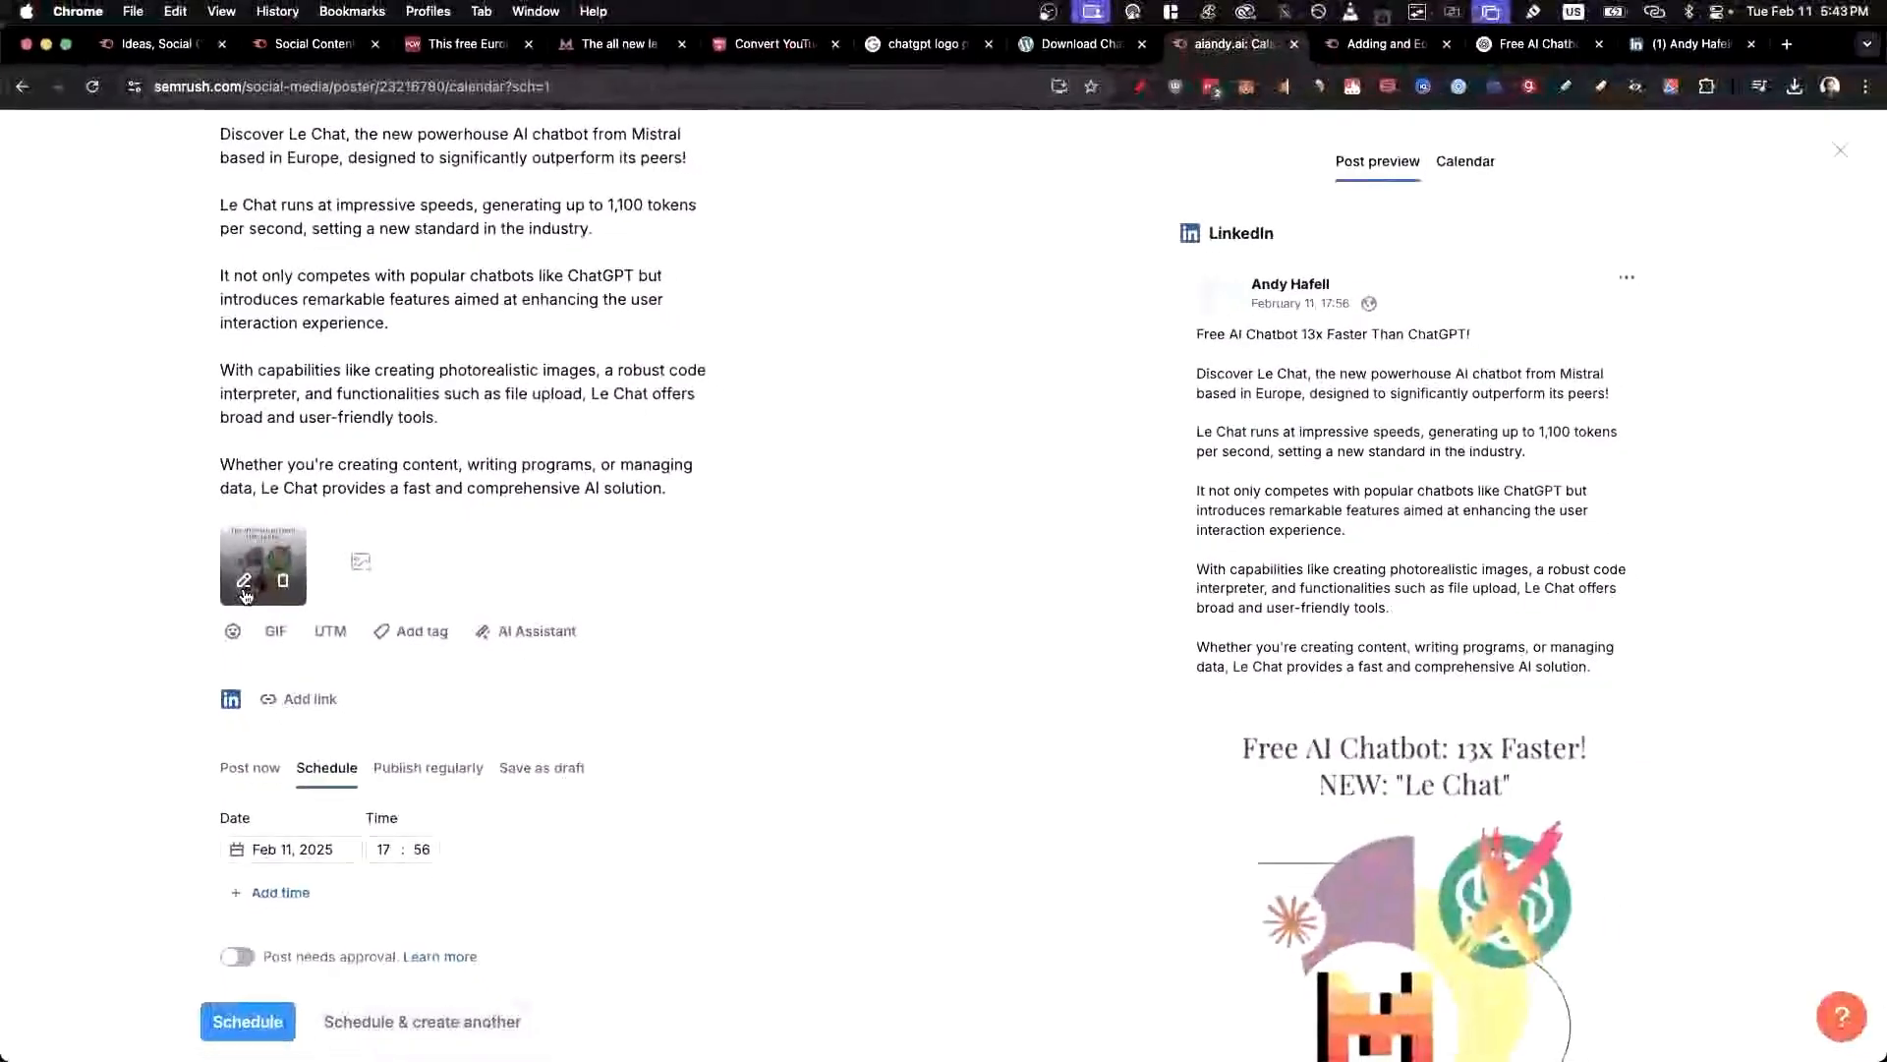
{"action": "scroll", "coordinate": [1649, 728], "scroll_direction": "down", "scroll_amount": 3}
{"action": "scroll", "coordinate": [1648, 728], "scroll_direction": "down", "scroll_amount": 2}
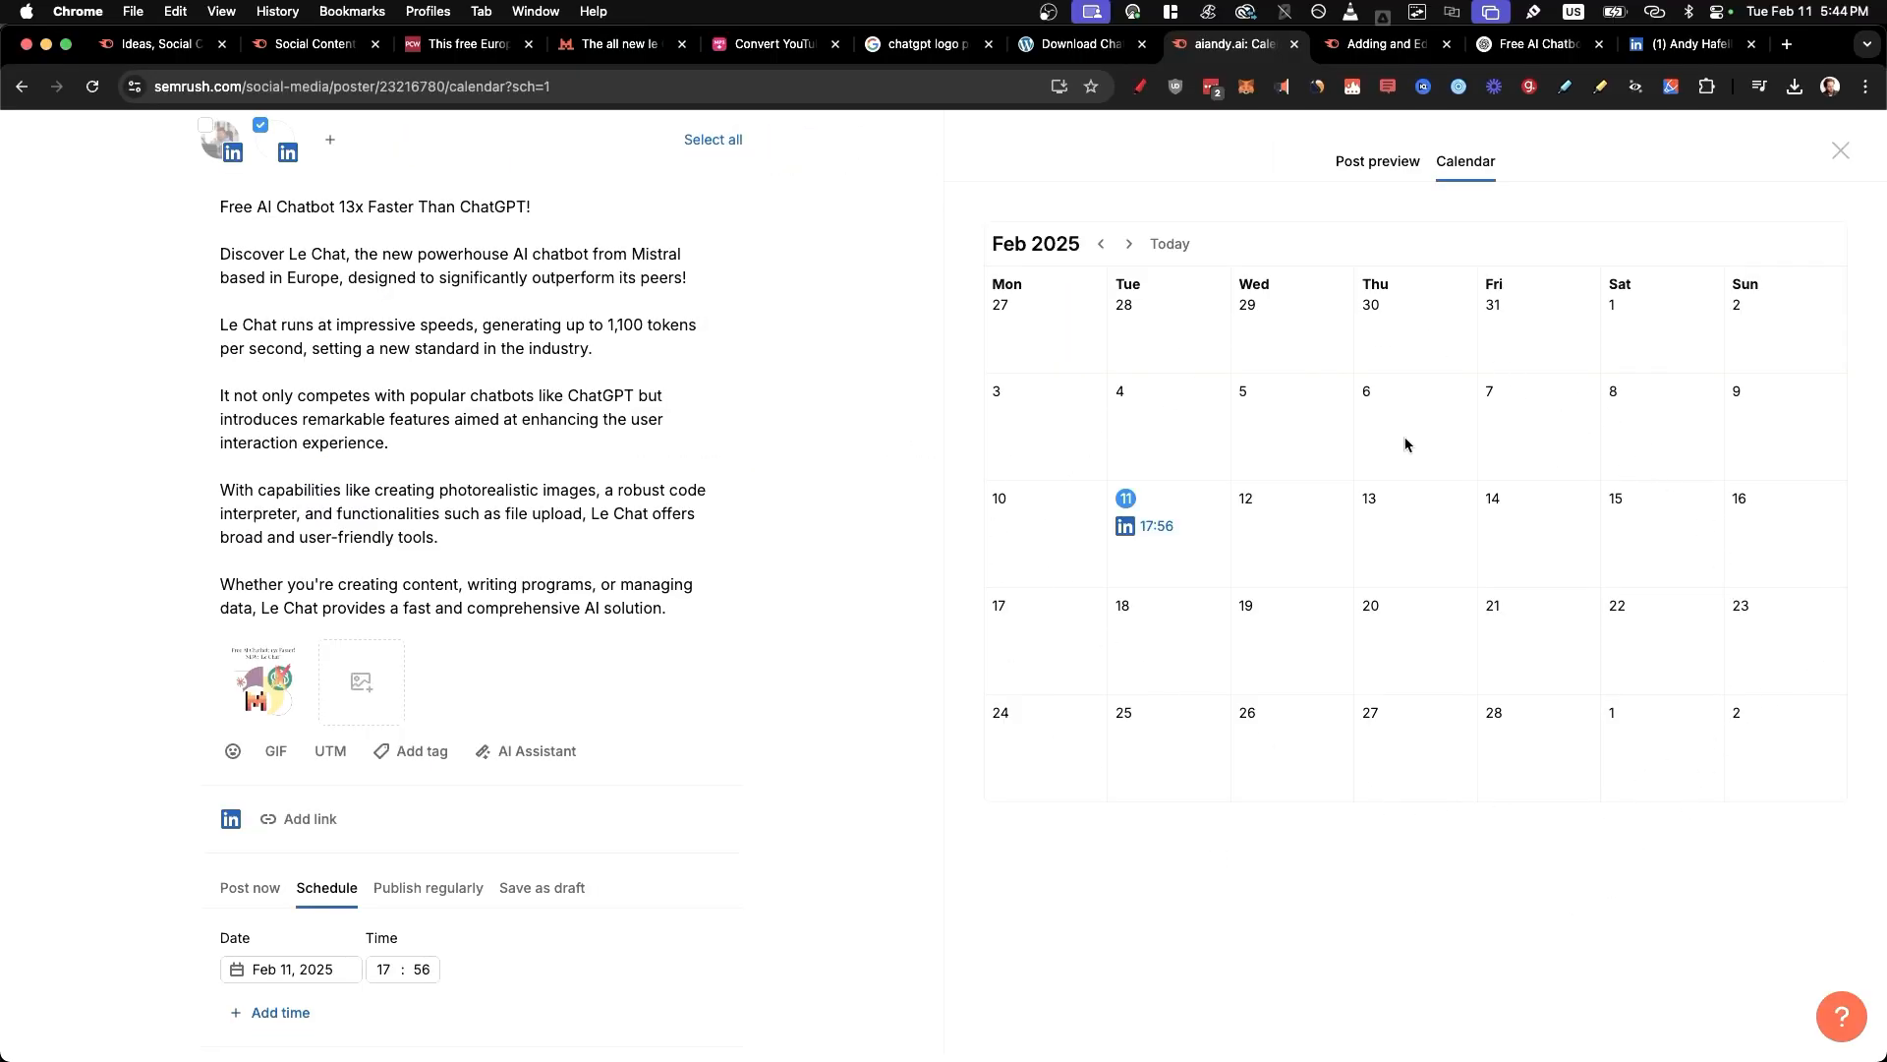
Set the post's scheduled date to February 14, 2025 and check its place in the calendar
{"action": "left_click", "coordinate": [303, 967]}
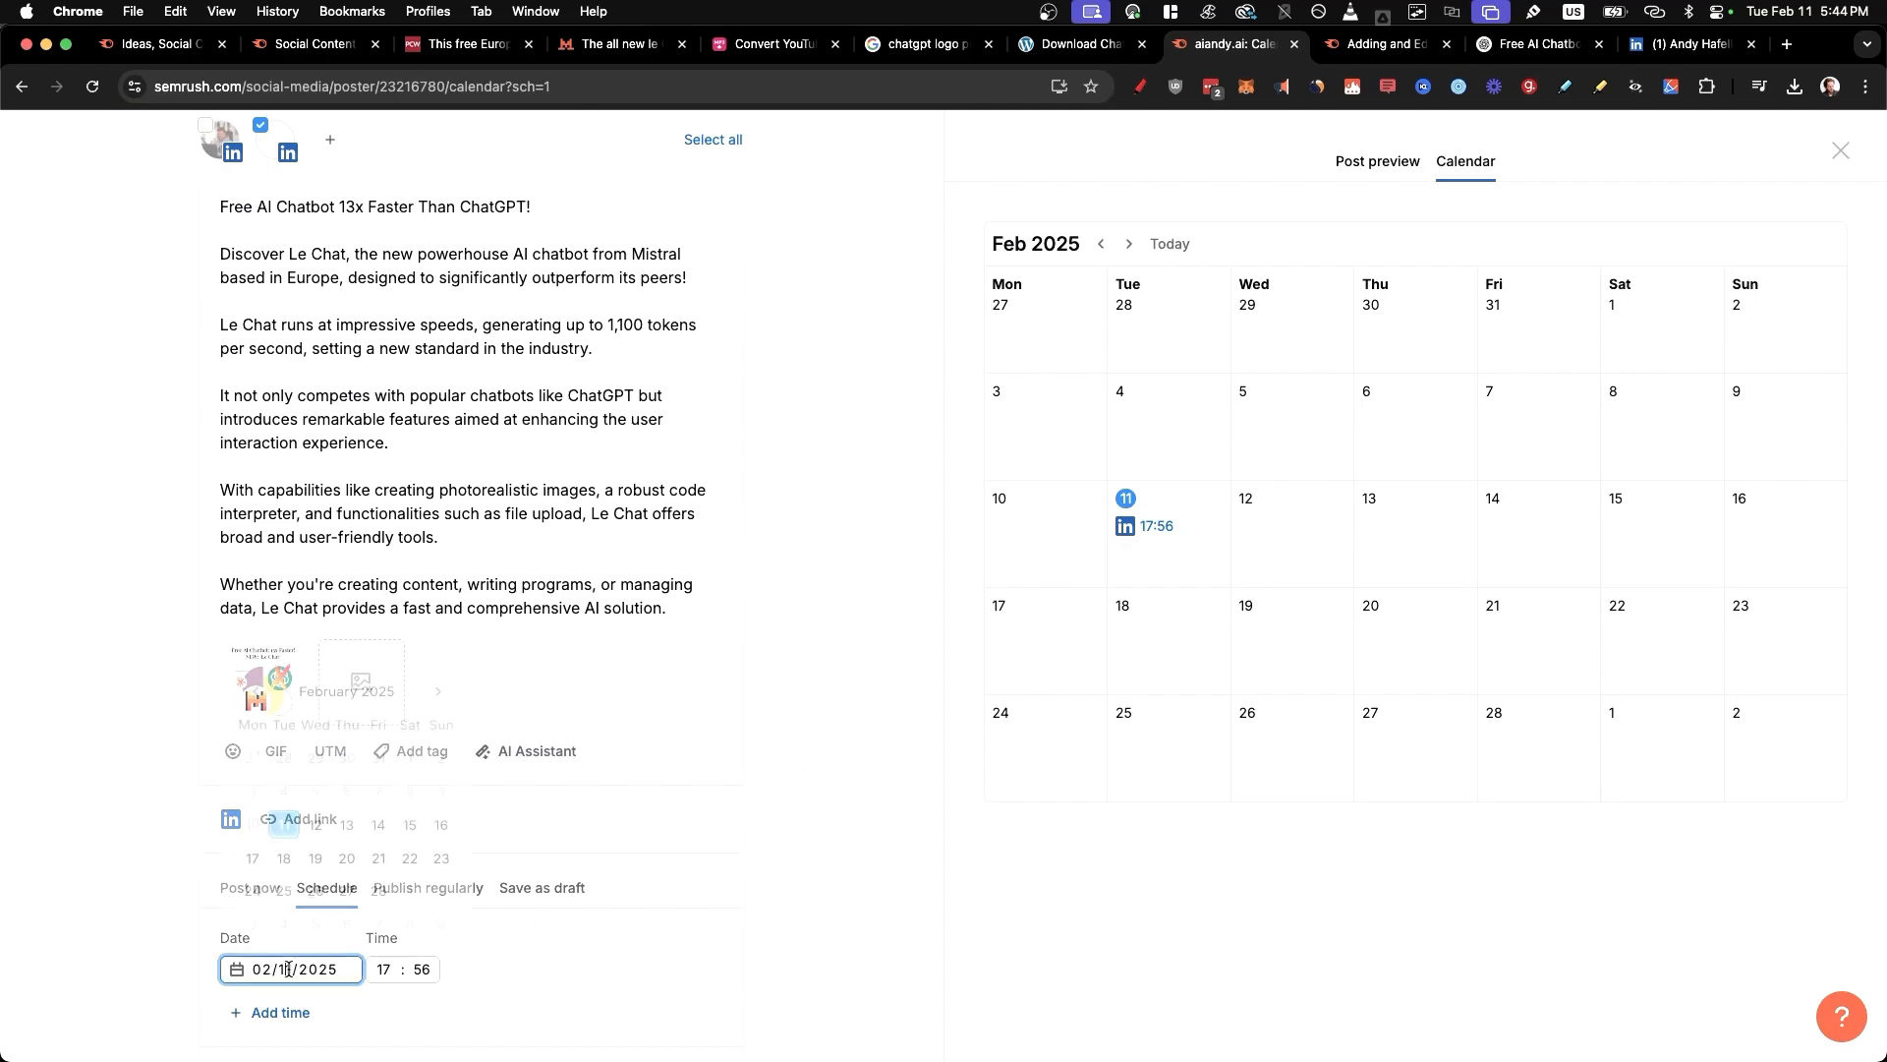
{"action": "left_click", "coordinate": [377, 817]}
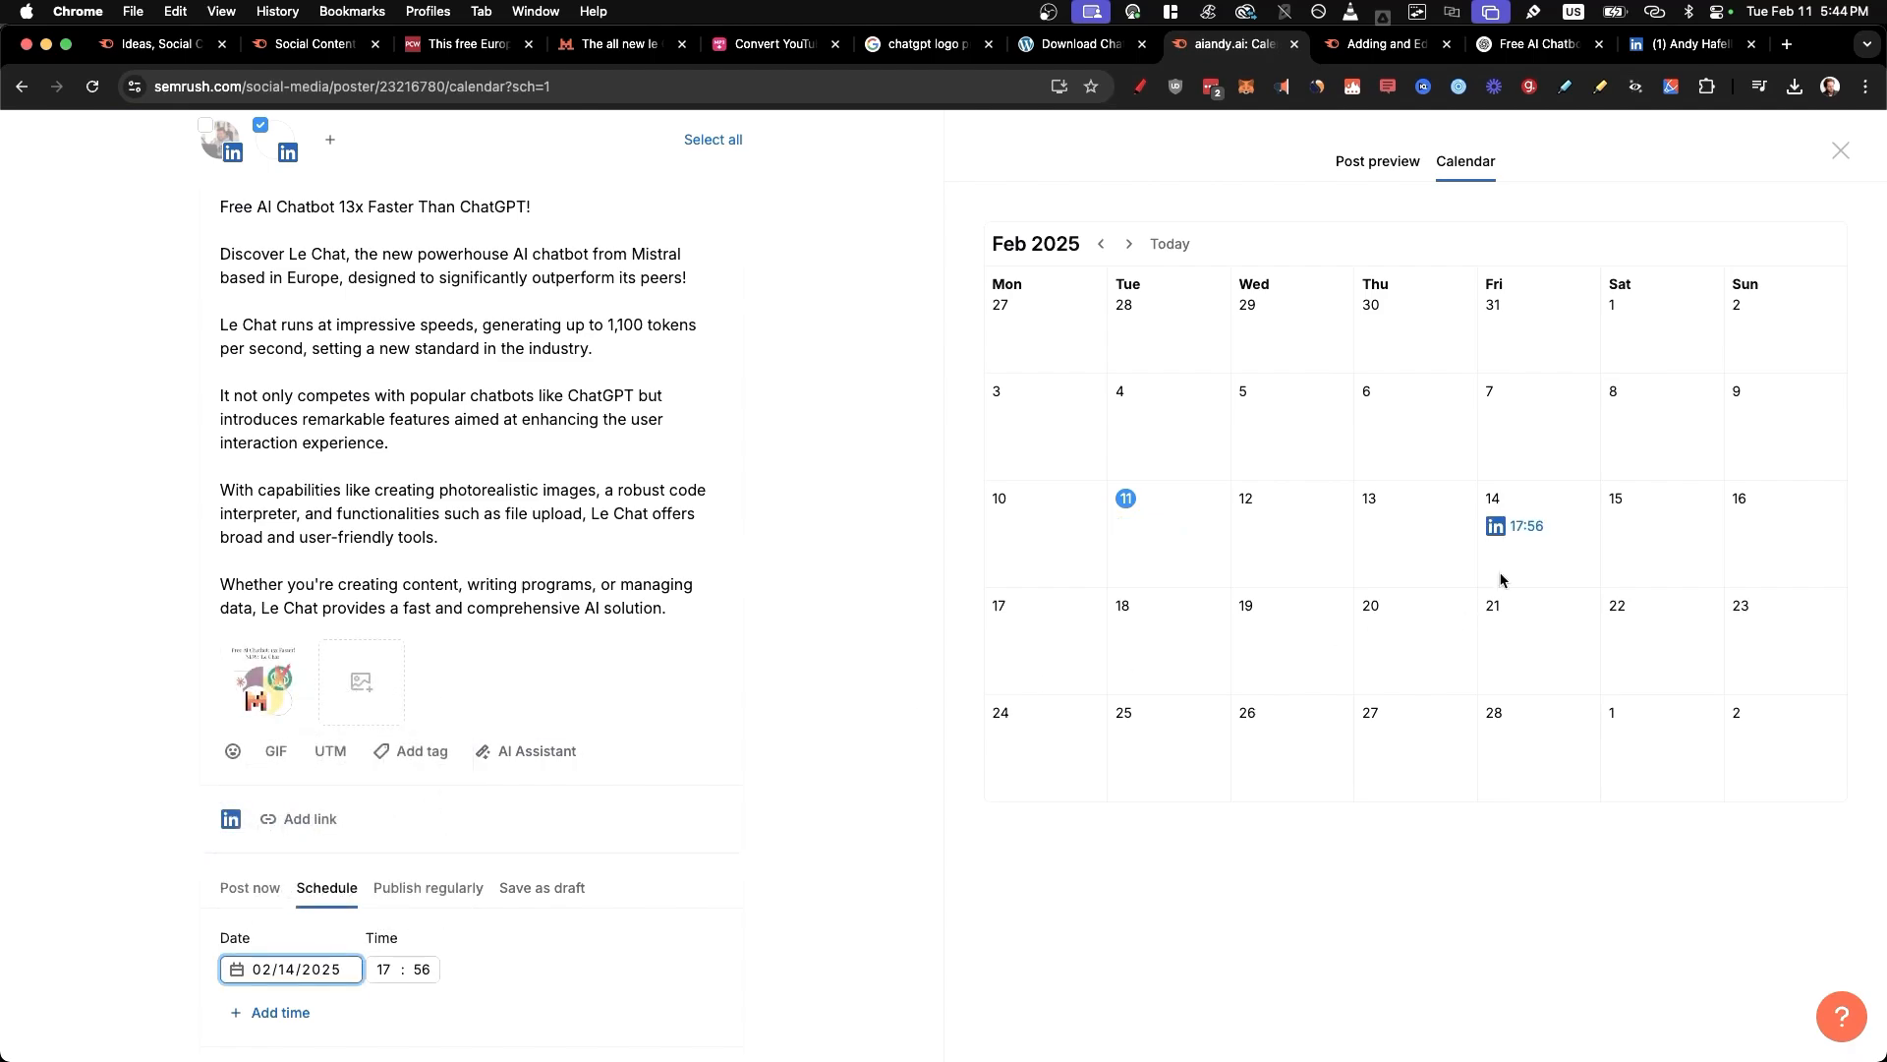
{"action": "left_click_drag", "start_coordinate": [1521, 531], "coordinate": [1592, 546]}
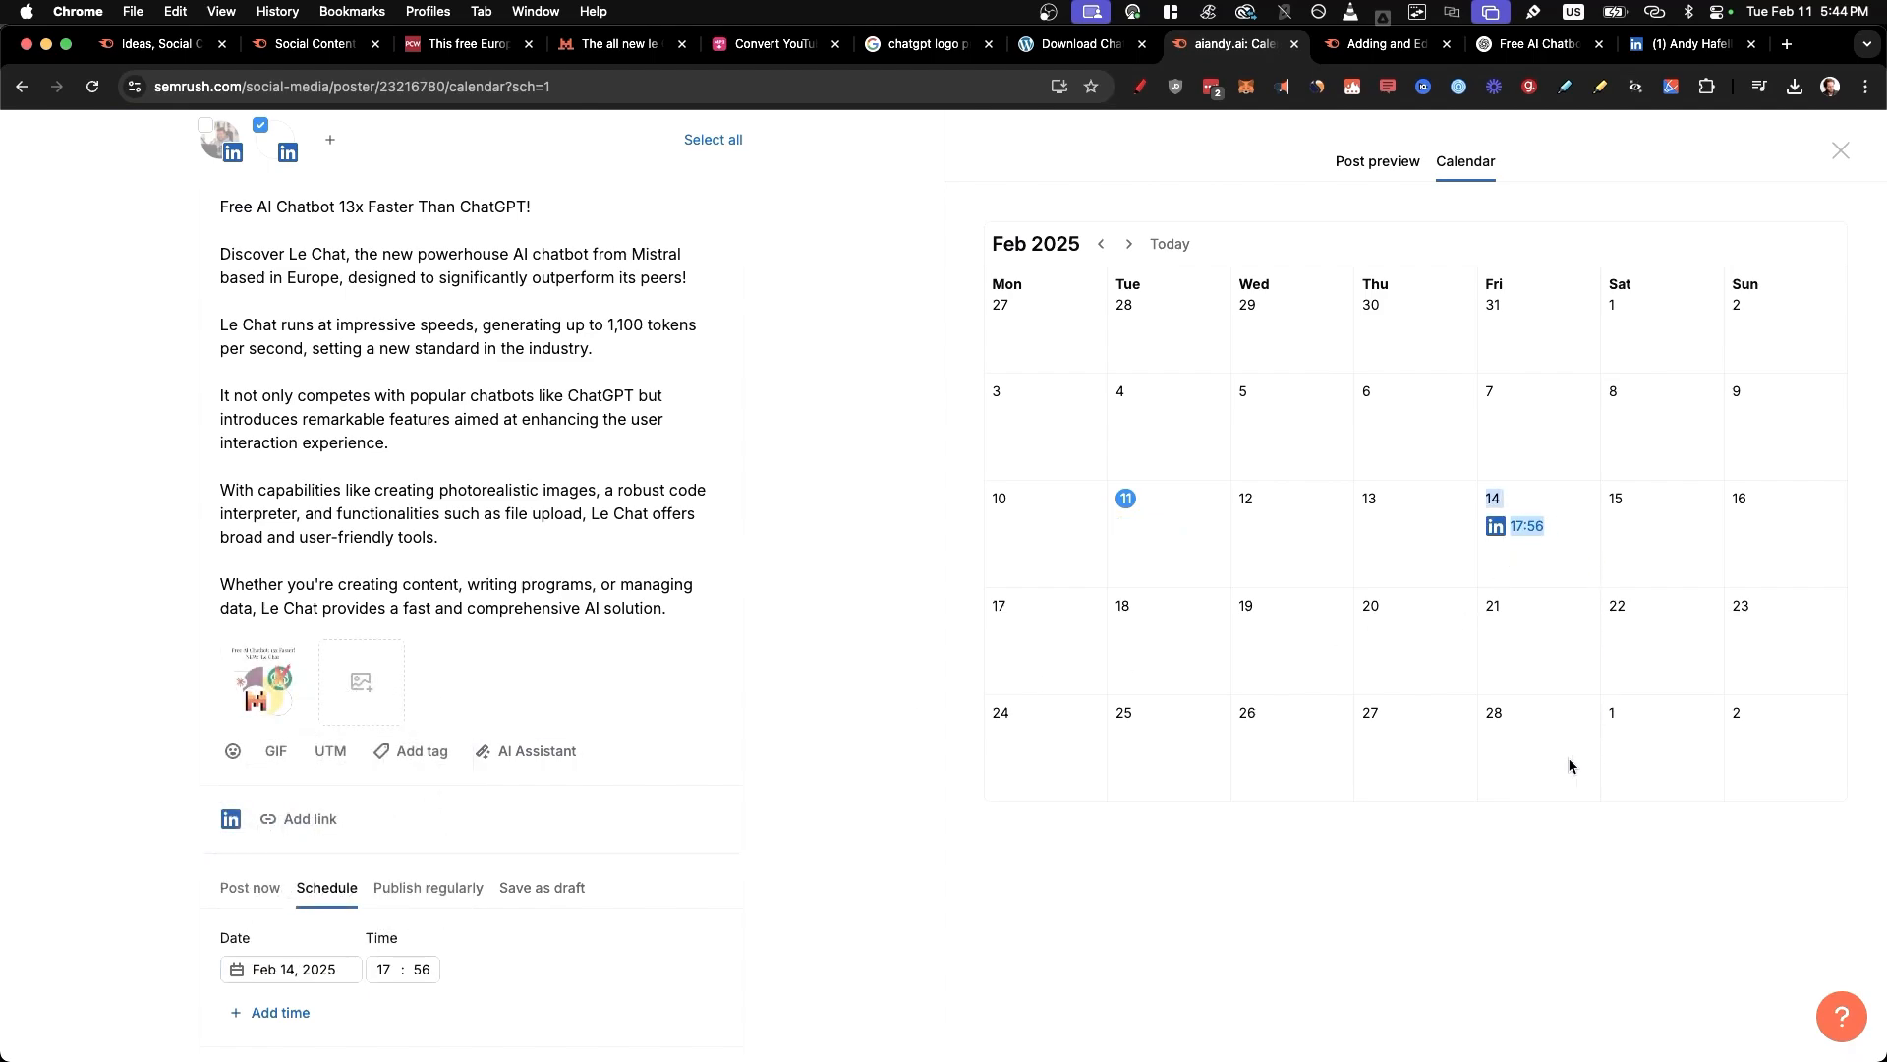
Switch the post from scheduled to immediate publishing and publish it to LinkedIn
{"action": "left_click", "coordinate": [250, 888]}
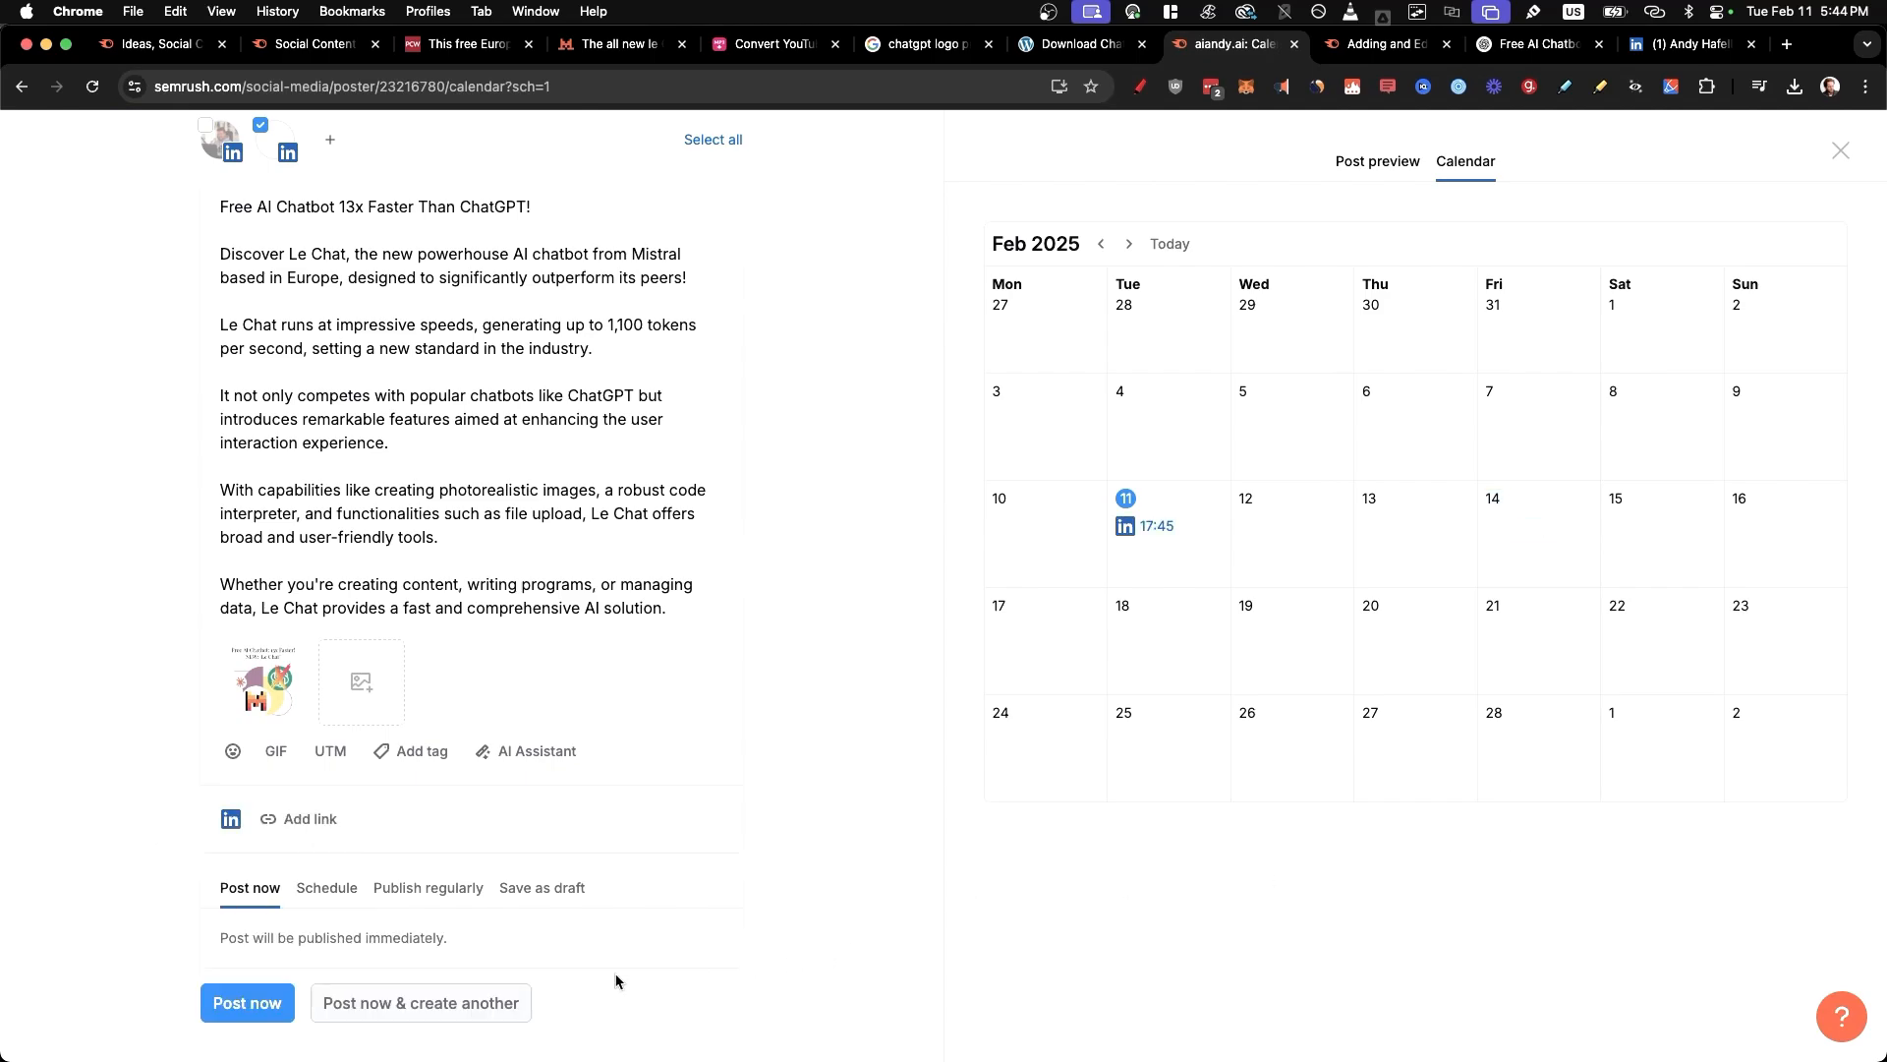
{"action": "left_click", "coordinate": [214, 1004]}
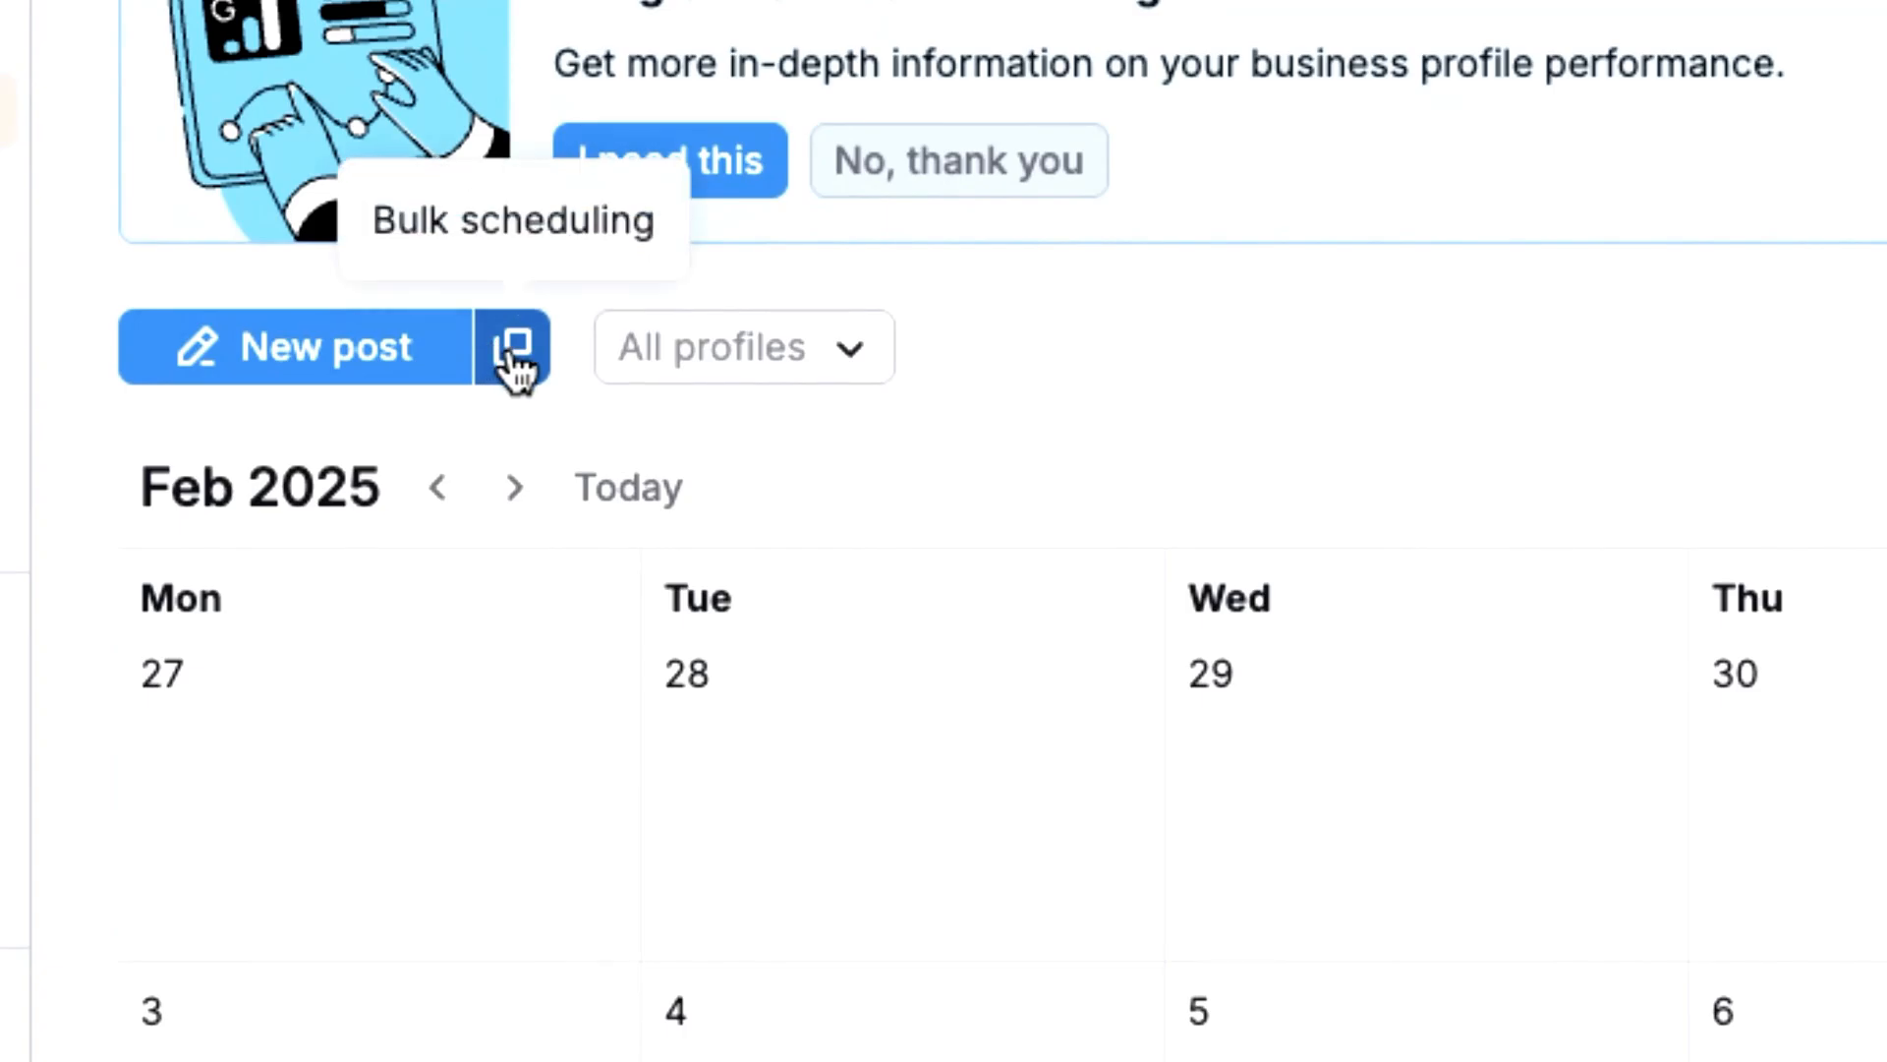
Examine the bulk scheduling option for importing posts from a CSV file and close it without uploading anything
{"action": "left_click", "coordinate": [513, 369]}
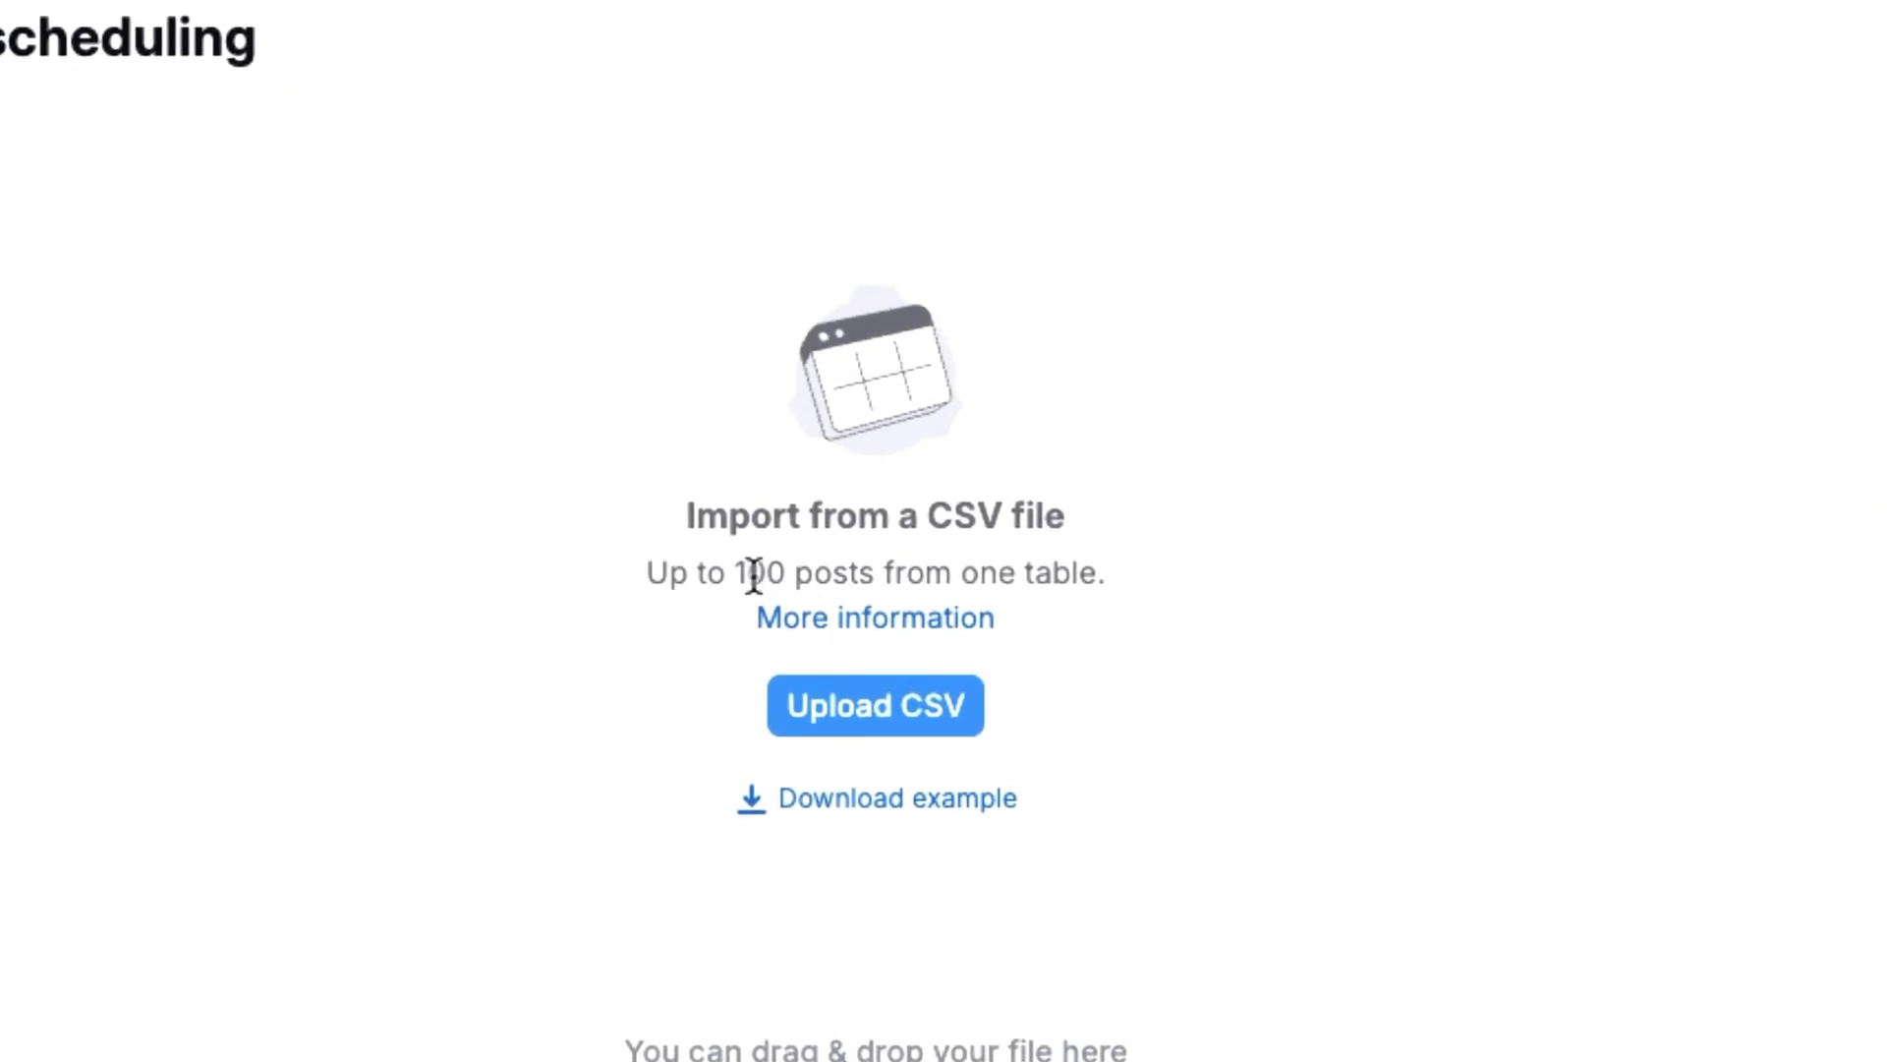
{"action": "left_click_drag", "start_coordinate": [883, 602], "coordinate": [913, 602]}
{"action": "left_click_drag", "start_coordinate": [804, 578], "coordinate": [1157, 588]}
{"action": "left_click", "coordinate": [1180, 658]}
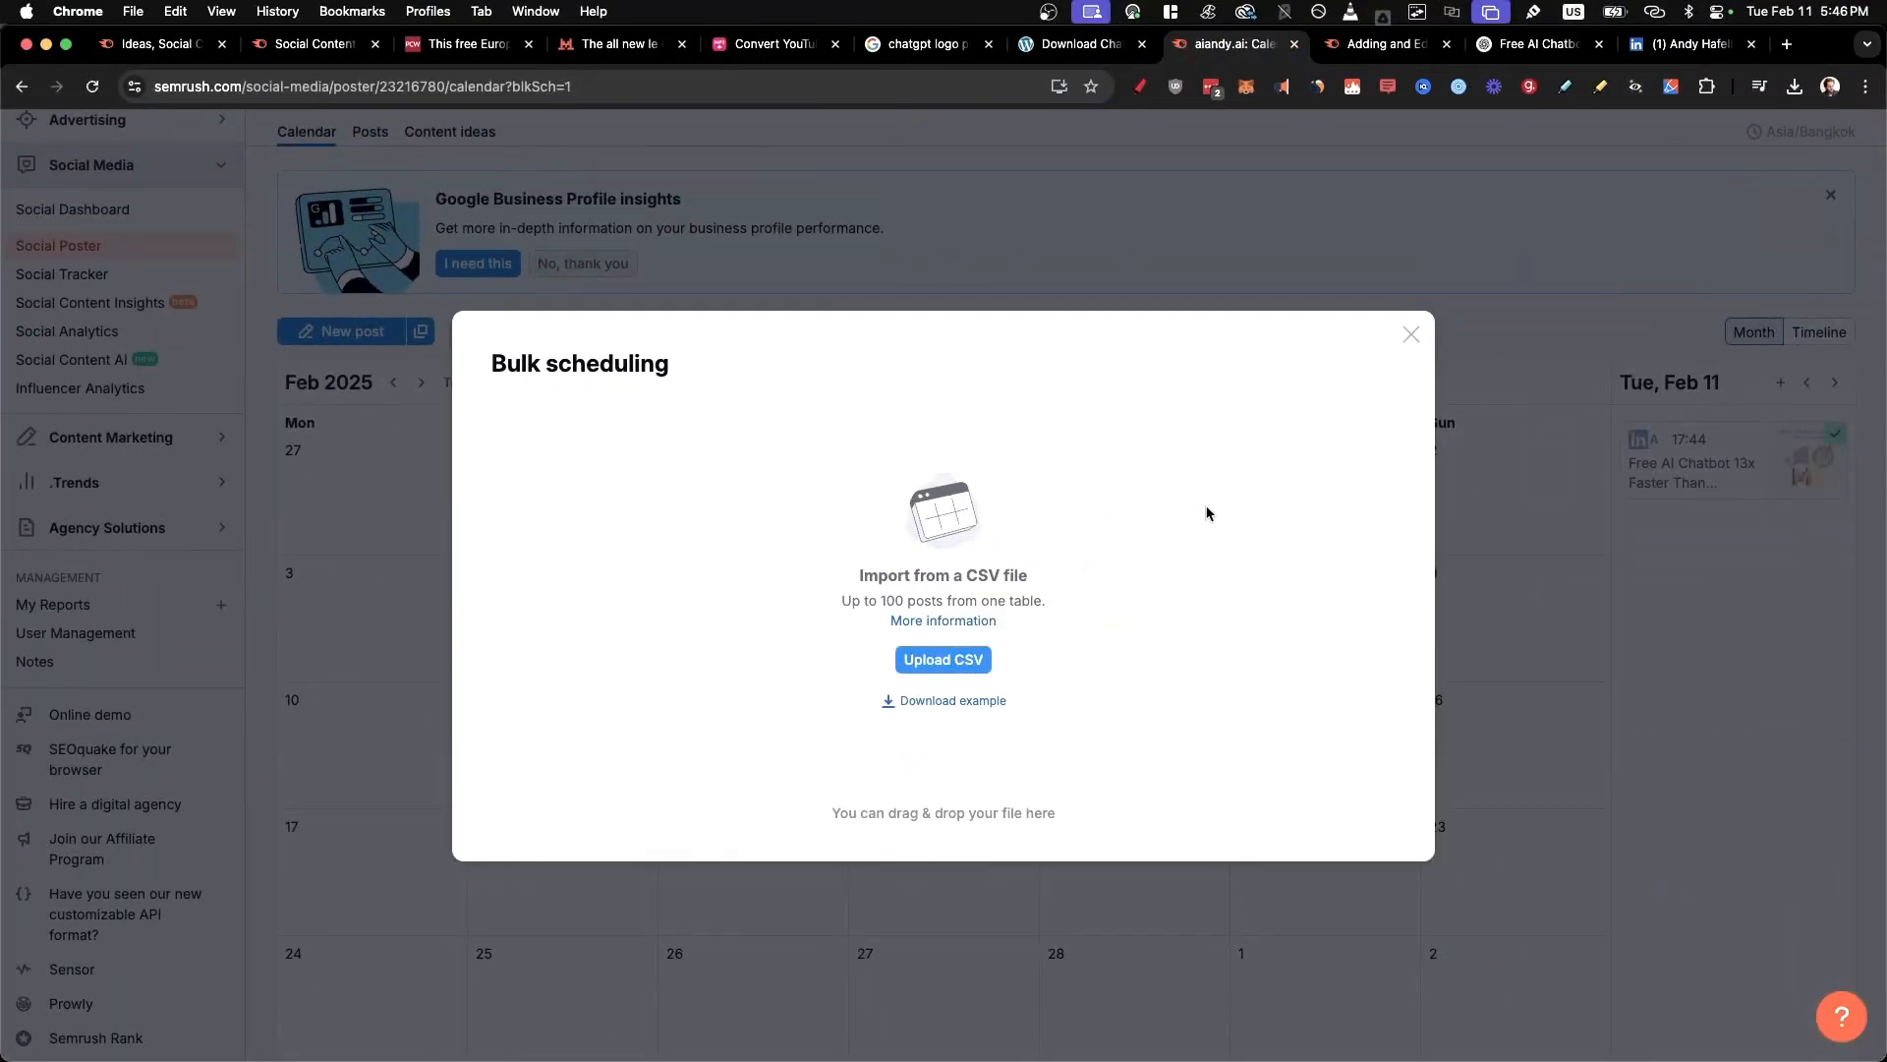
{"action": "key", "text": "Escape"}
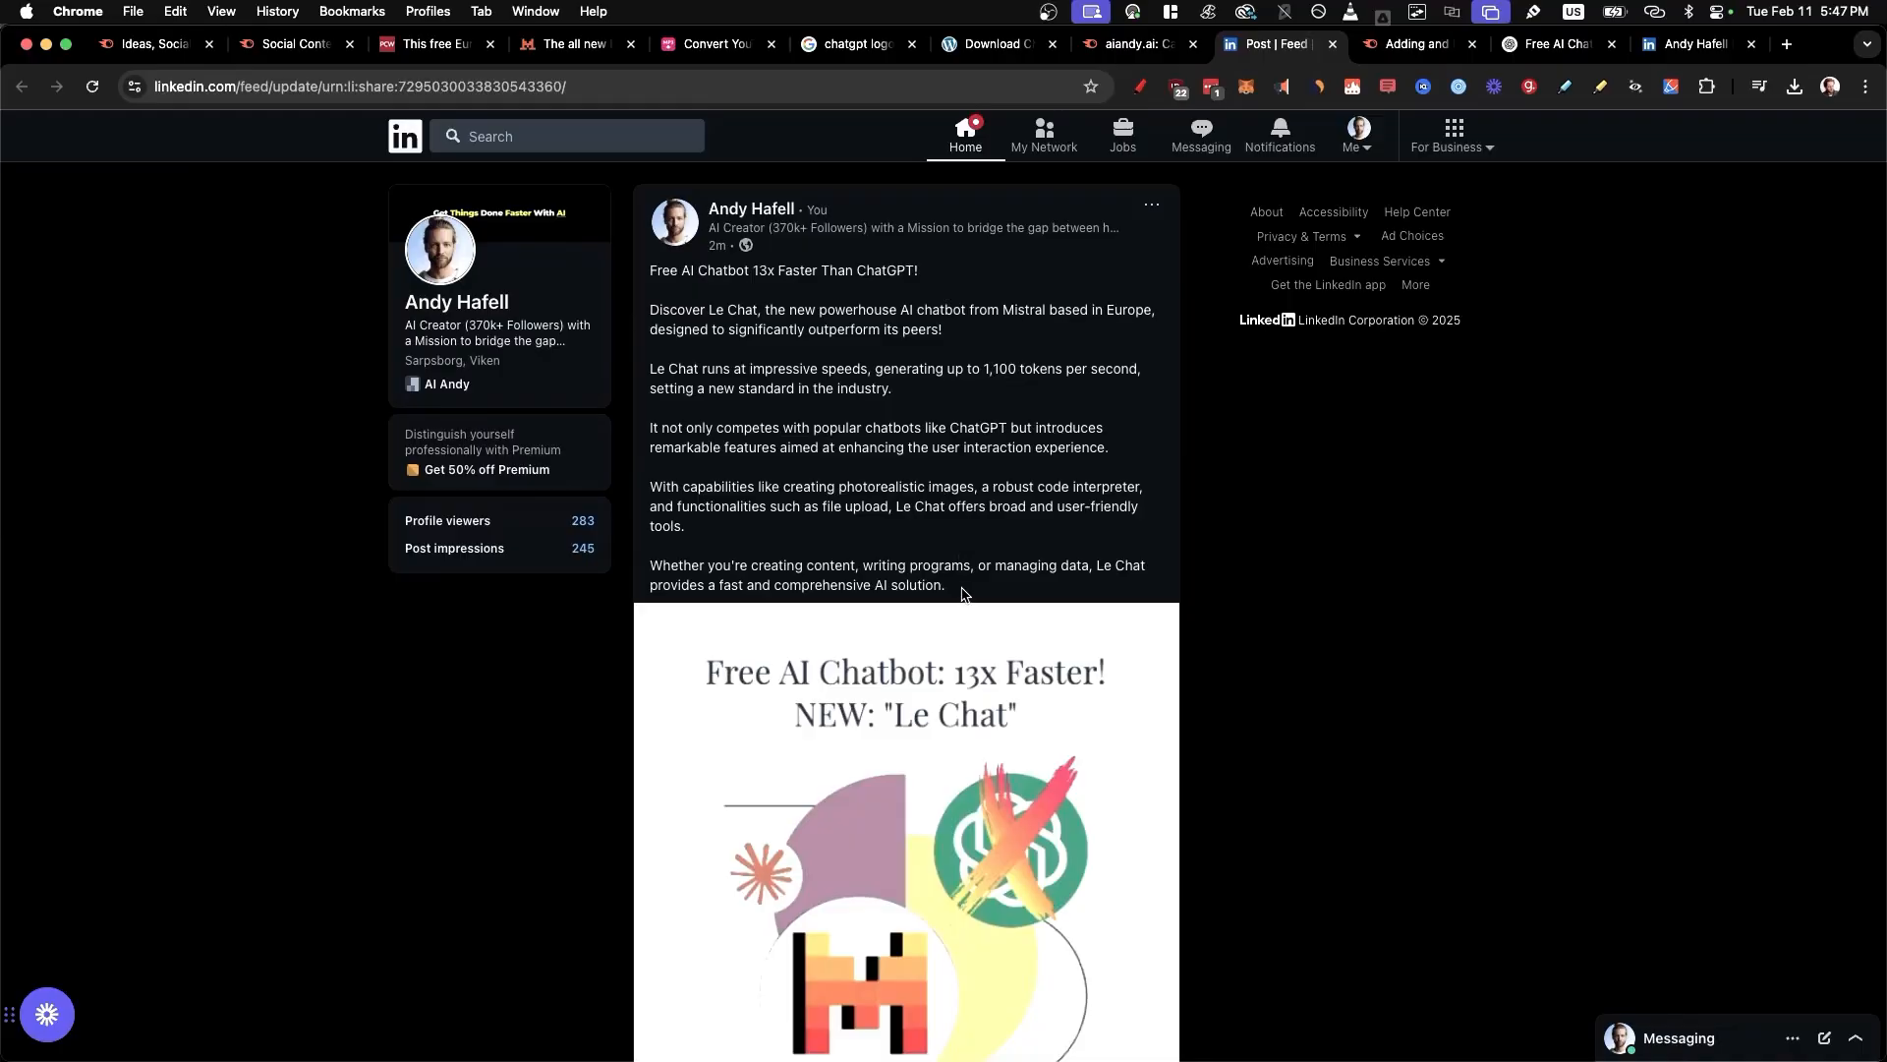
Copy the full text of the published Le Chat post on LinkedIn
{"action": "left_click_drag", "start_coordinate": [963, 591], "coordinate": [652, 273]}
{"action": "key", "text": "super+c"}
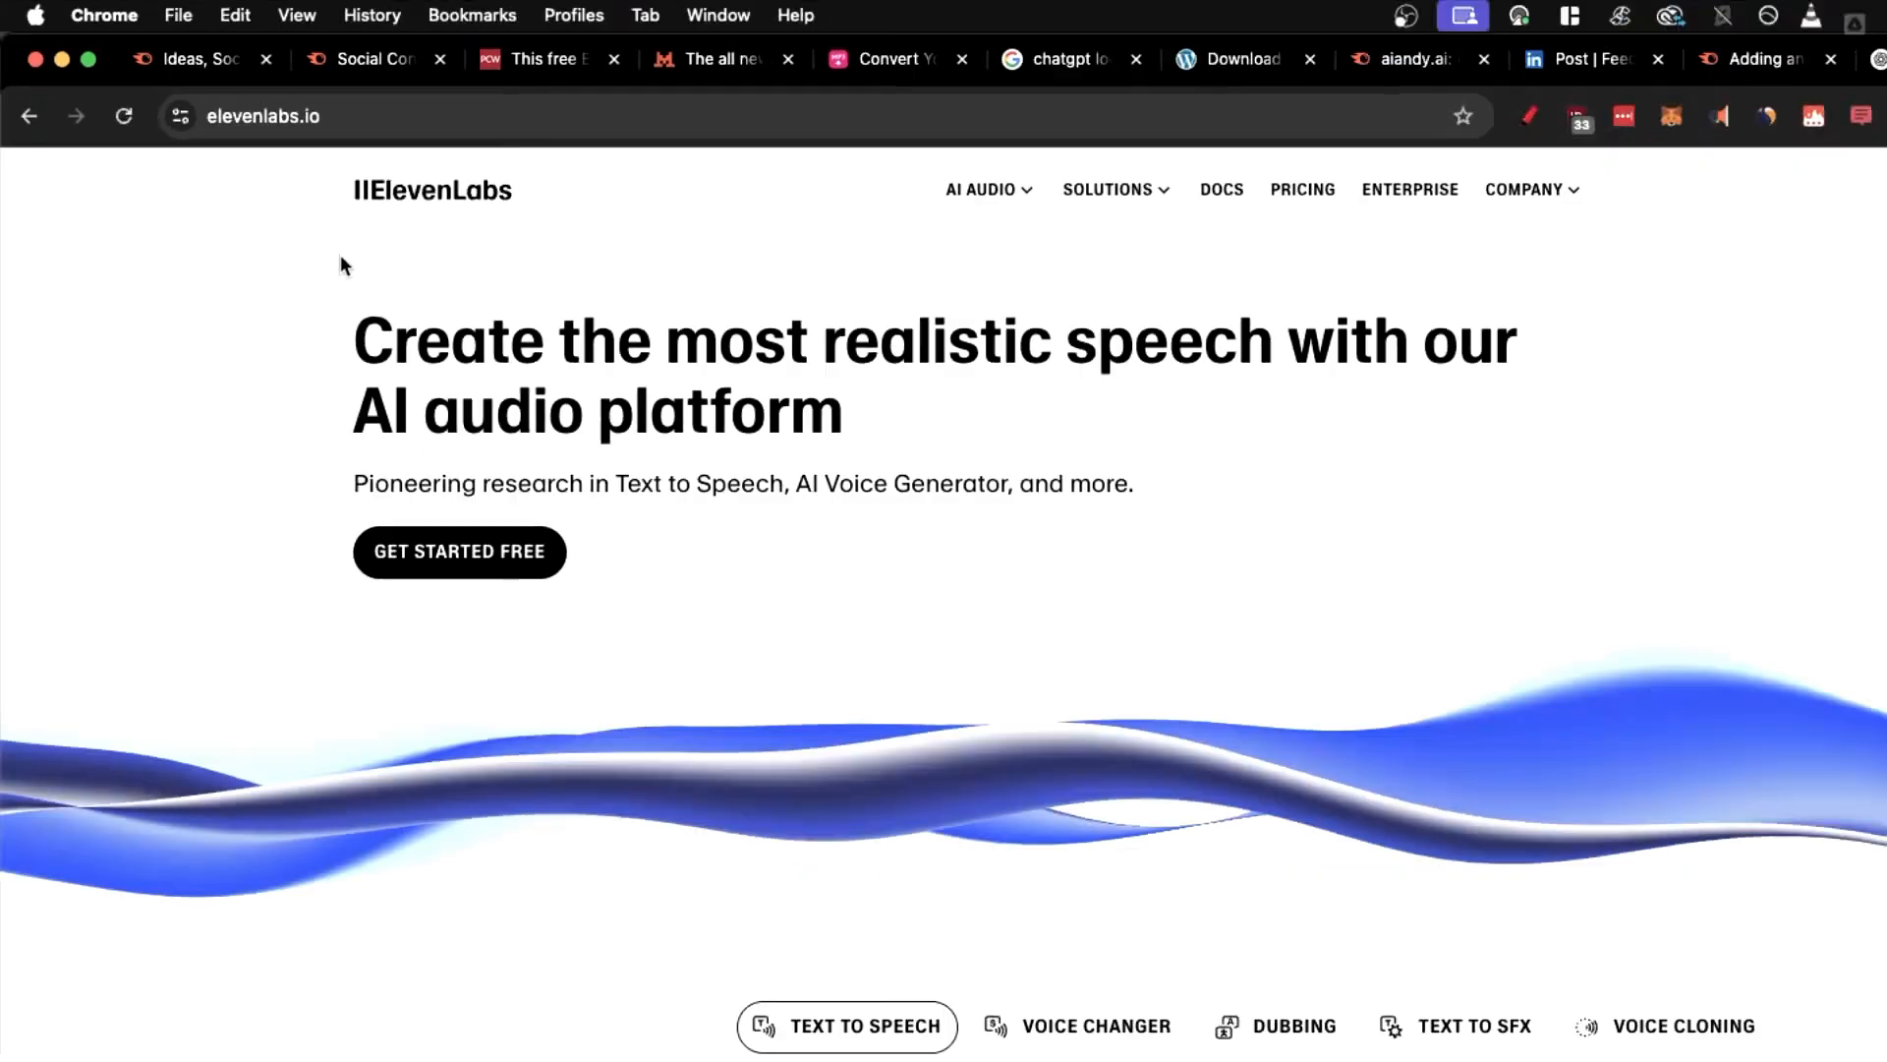
Open ElevenLabs' Text to Speech tool and preview the Grandpa Spuds Oxley and Mark - Natural Conversations voices
{"action": "left_click", "coordinate": [1580, 142]}
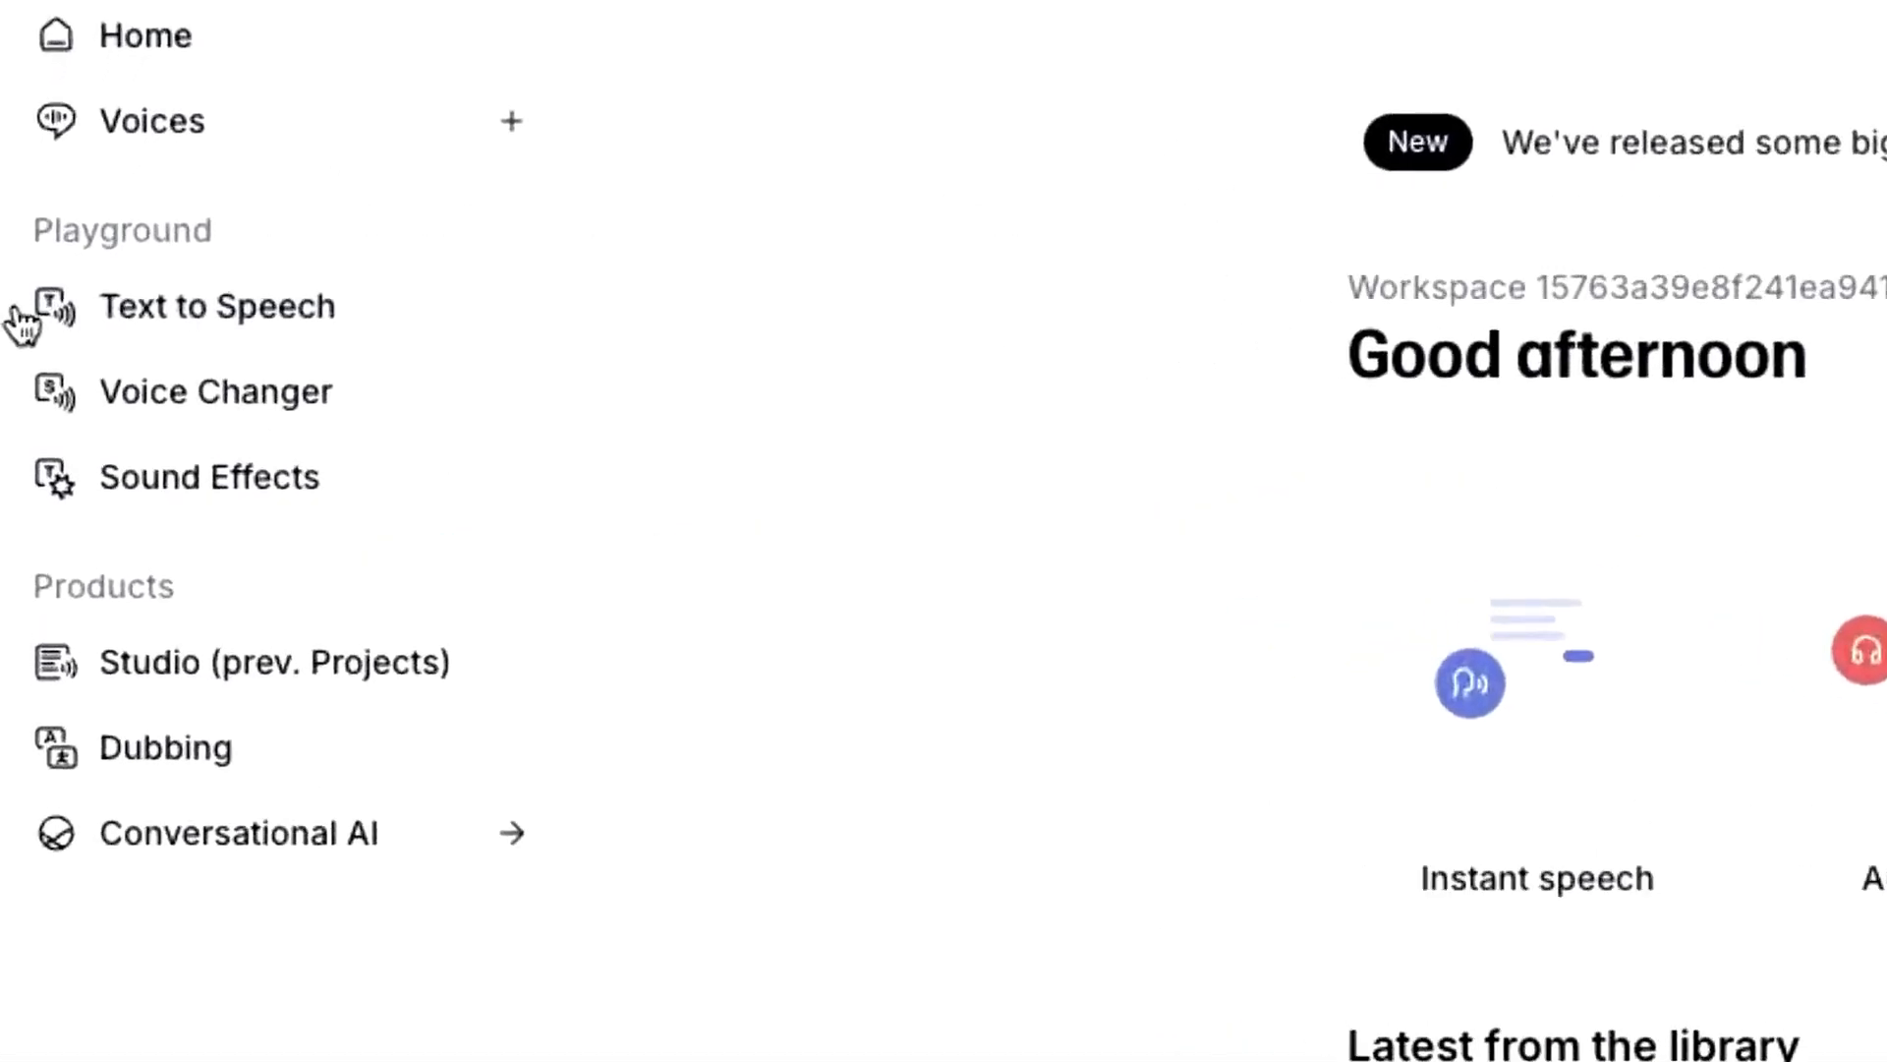
{"action": "left_click", "coordinate": [51, 315]}
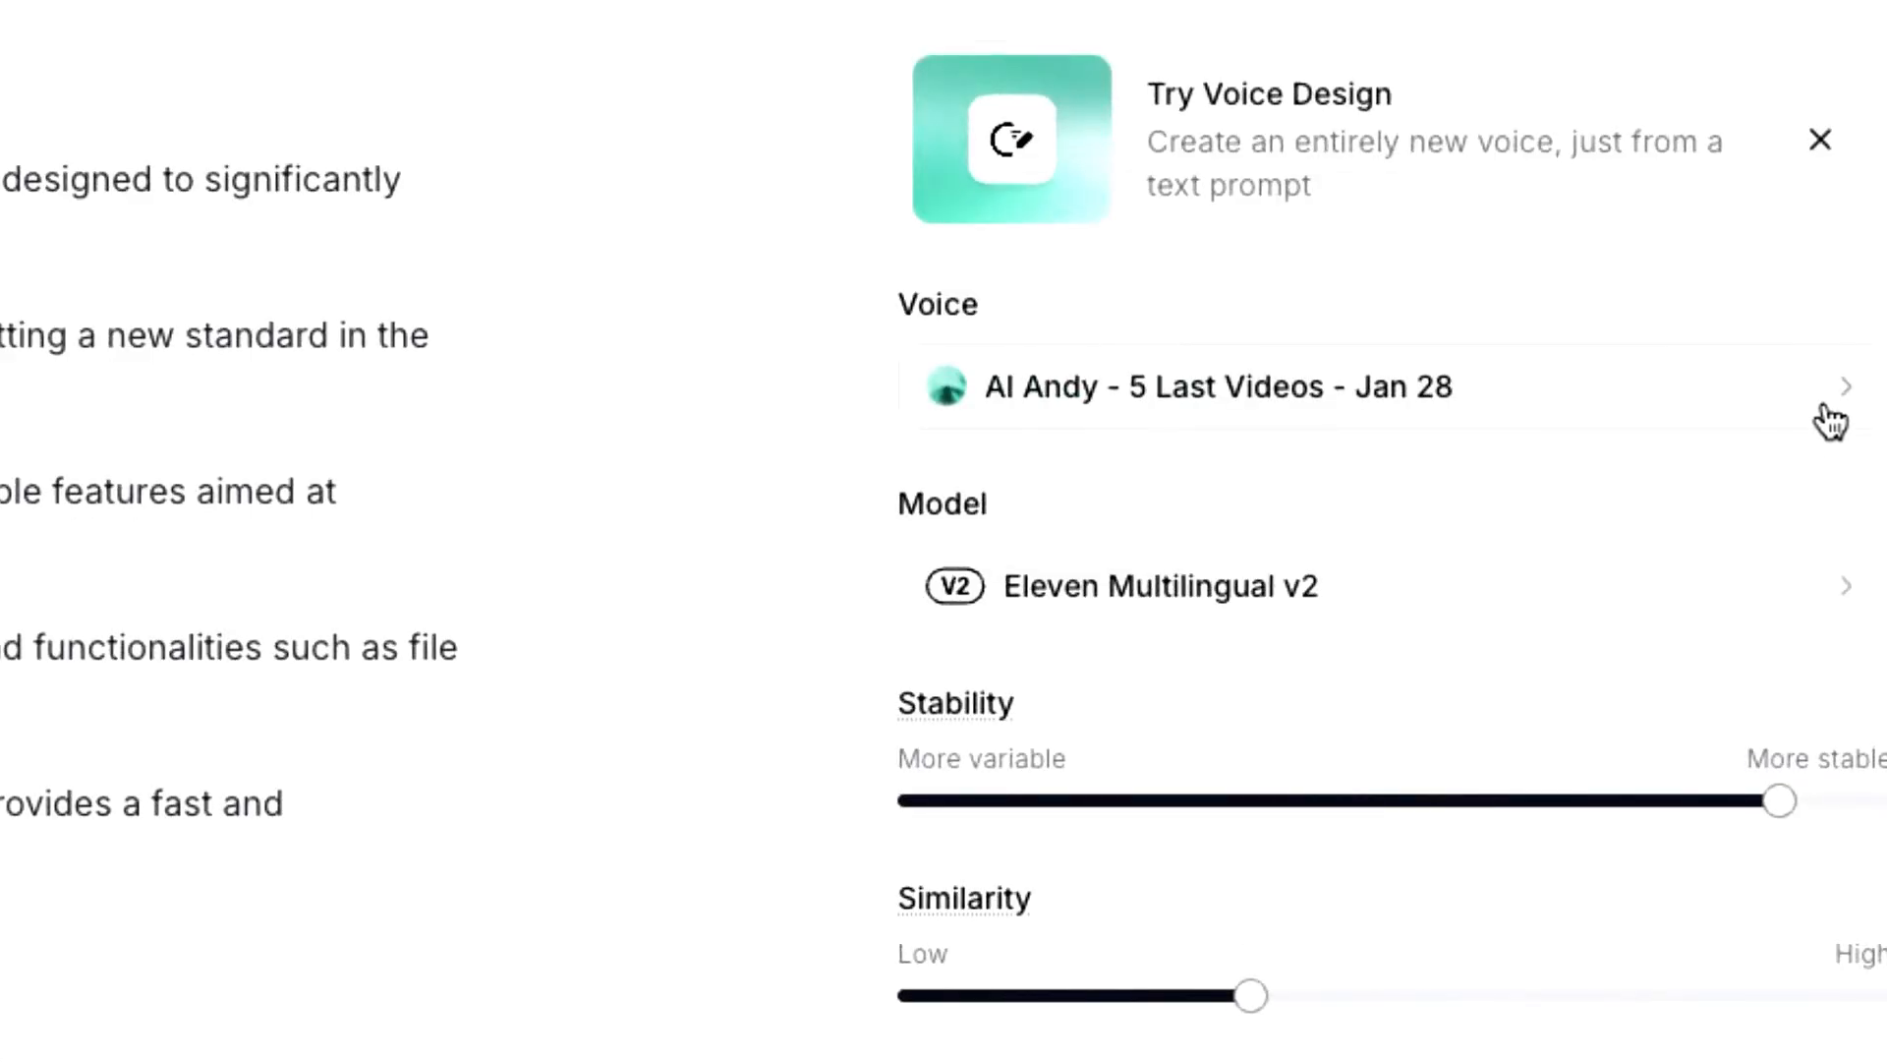
{"action": "left_click", "coordinate": [1827, 411]}
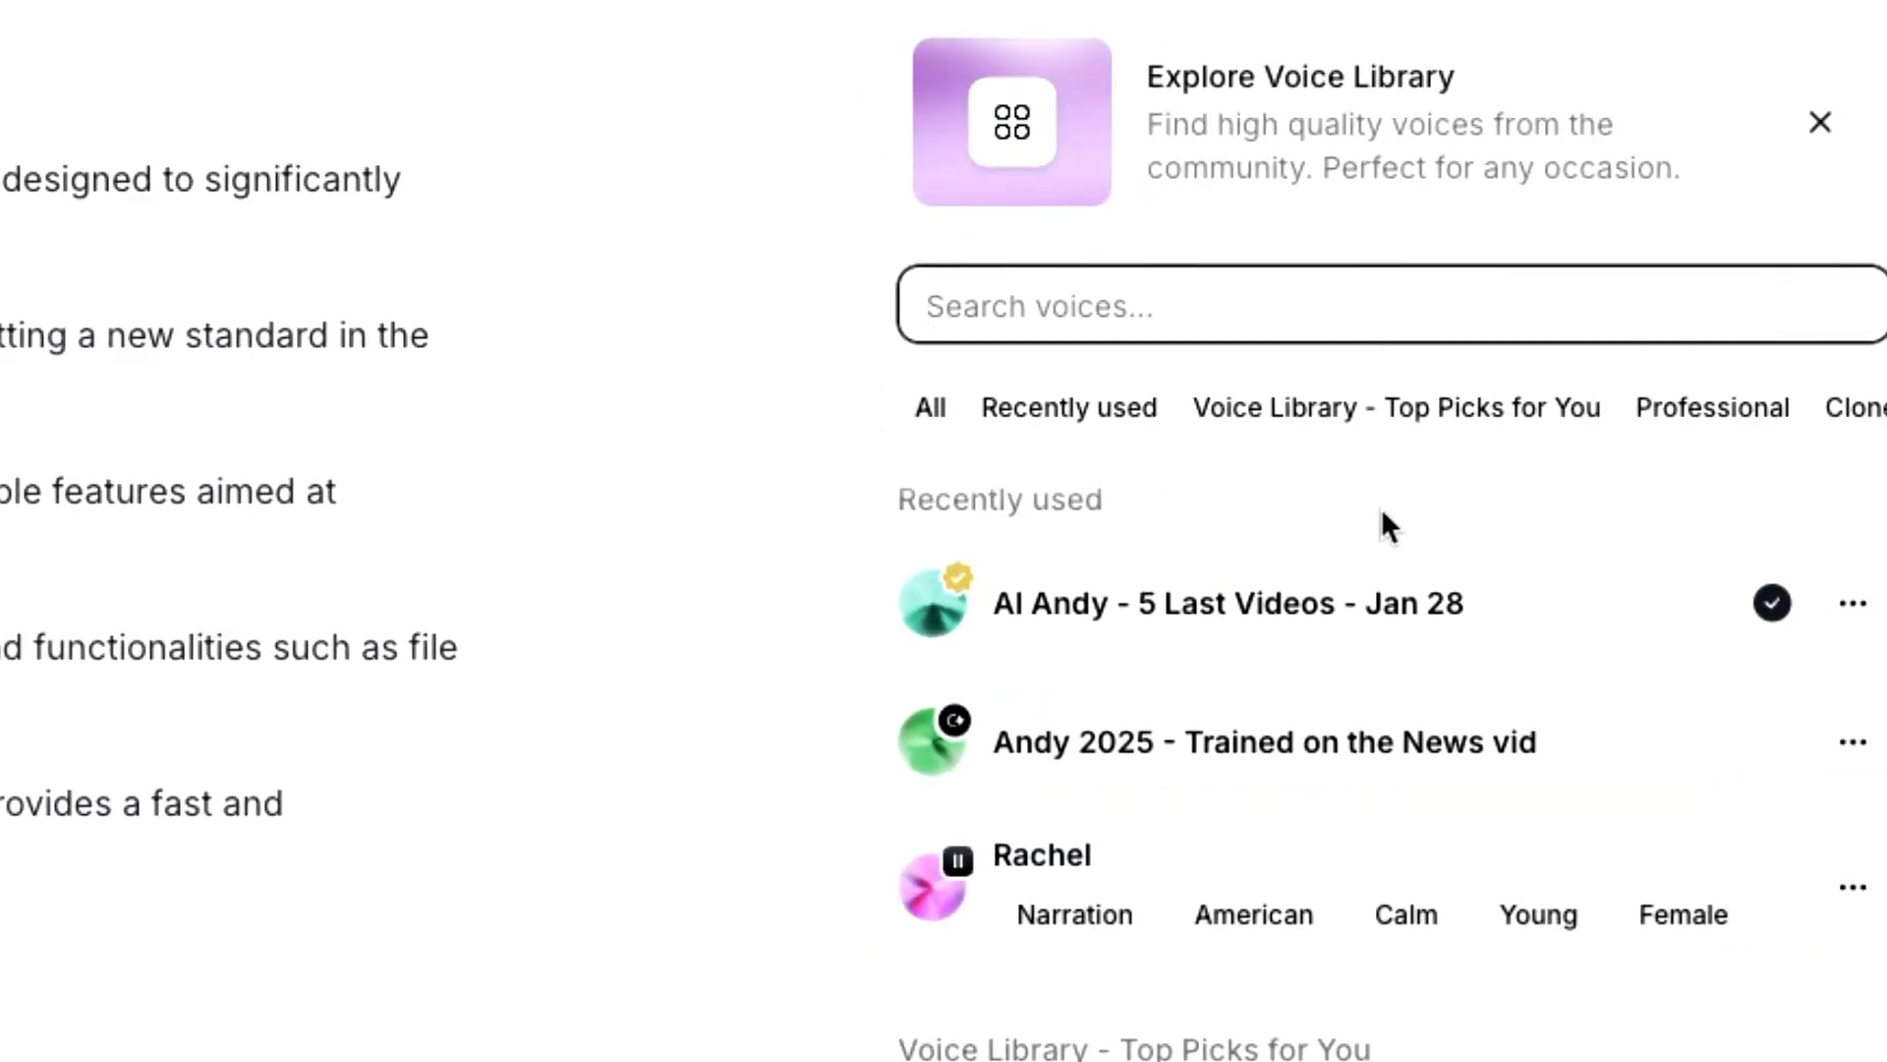
{"action": "scroll", "coordinate": [1412, 649], "scroll_direction": "down", "scroll_amount": 5}
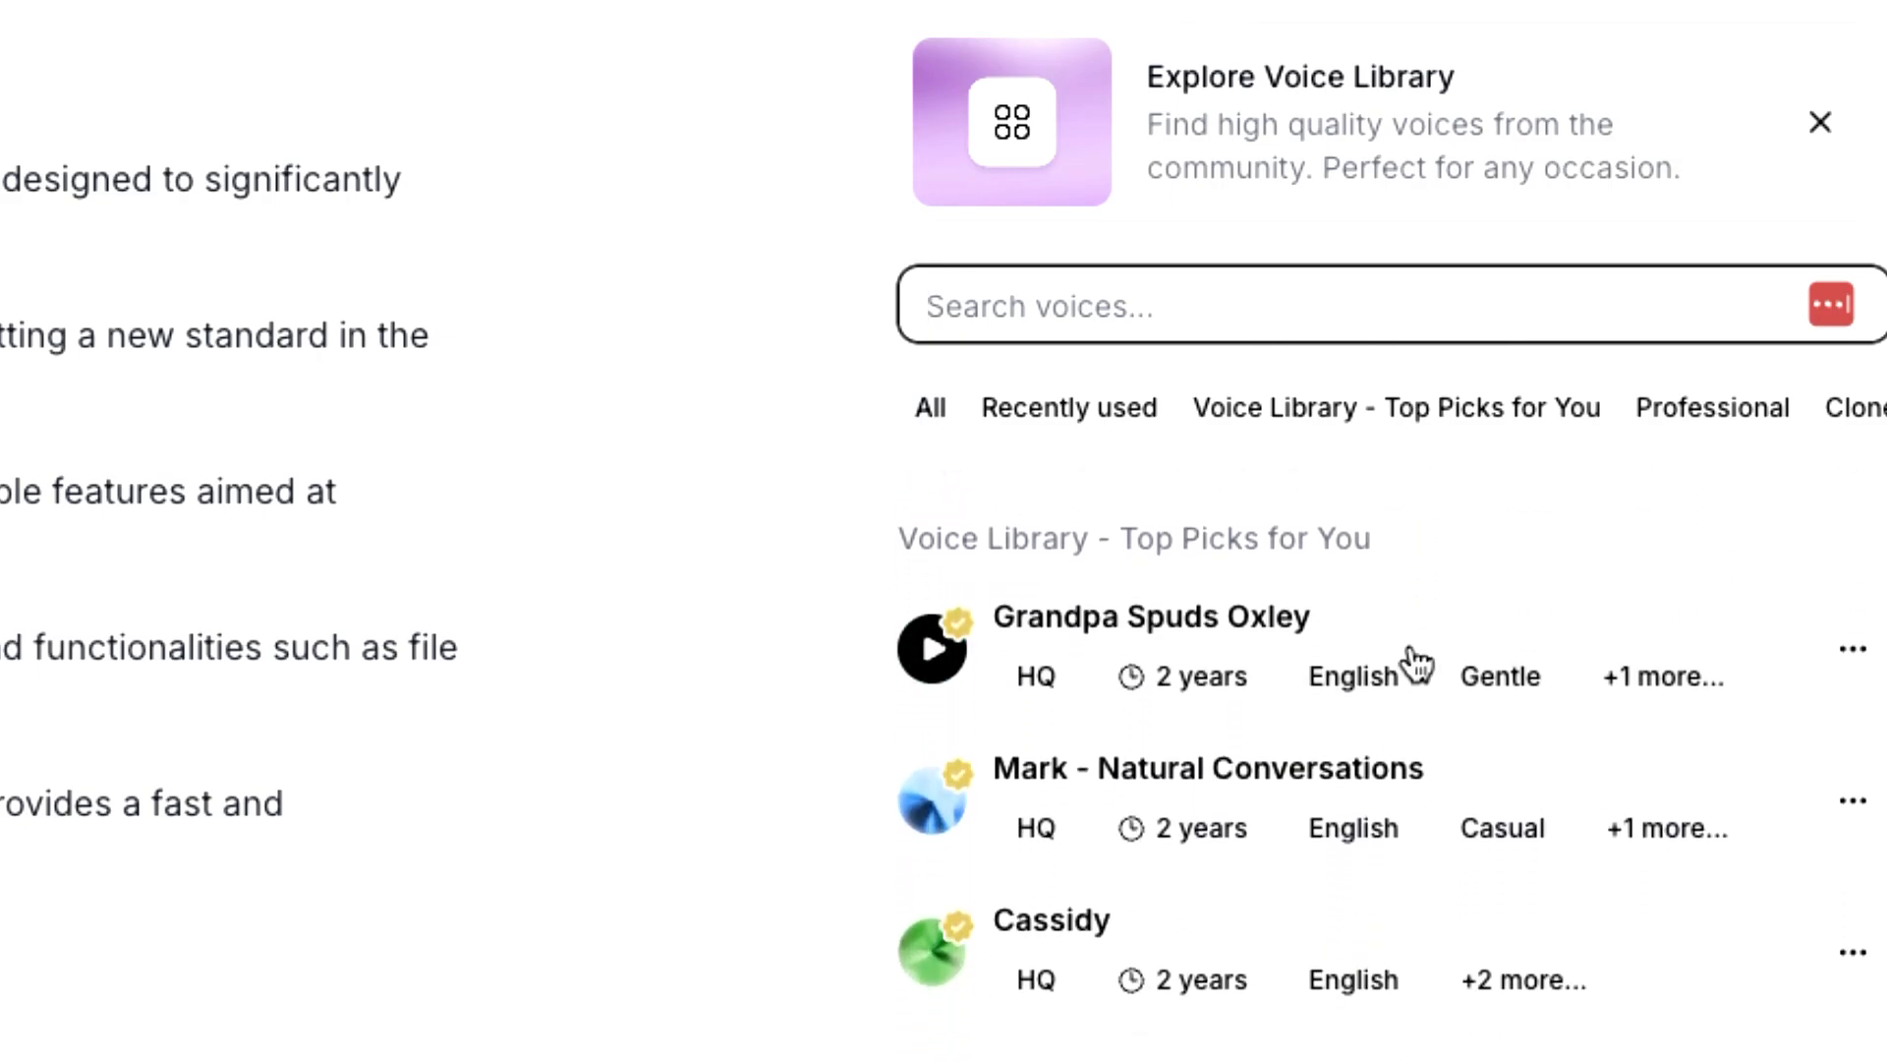
{"action": "left_click", "coordinate": [936, 657]}
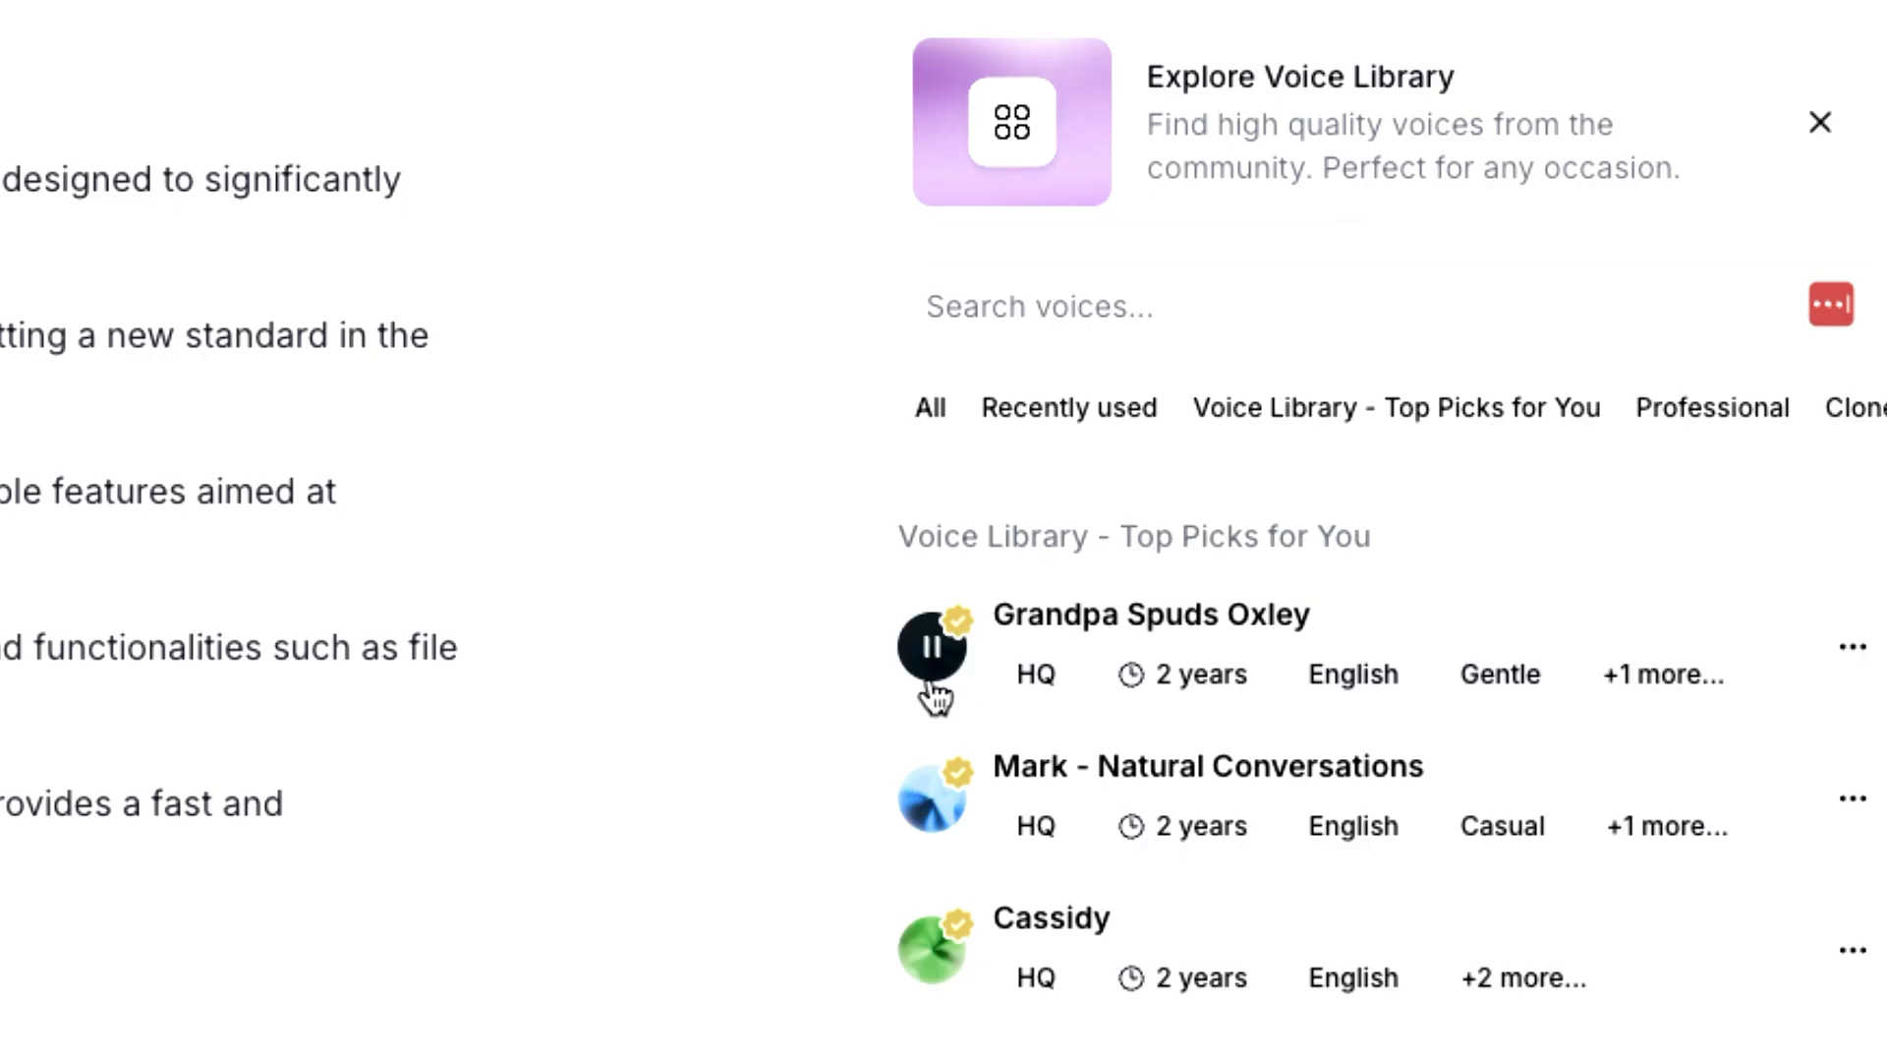
{"action": "left_click", "coordinate": [929, 794]}
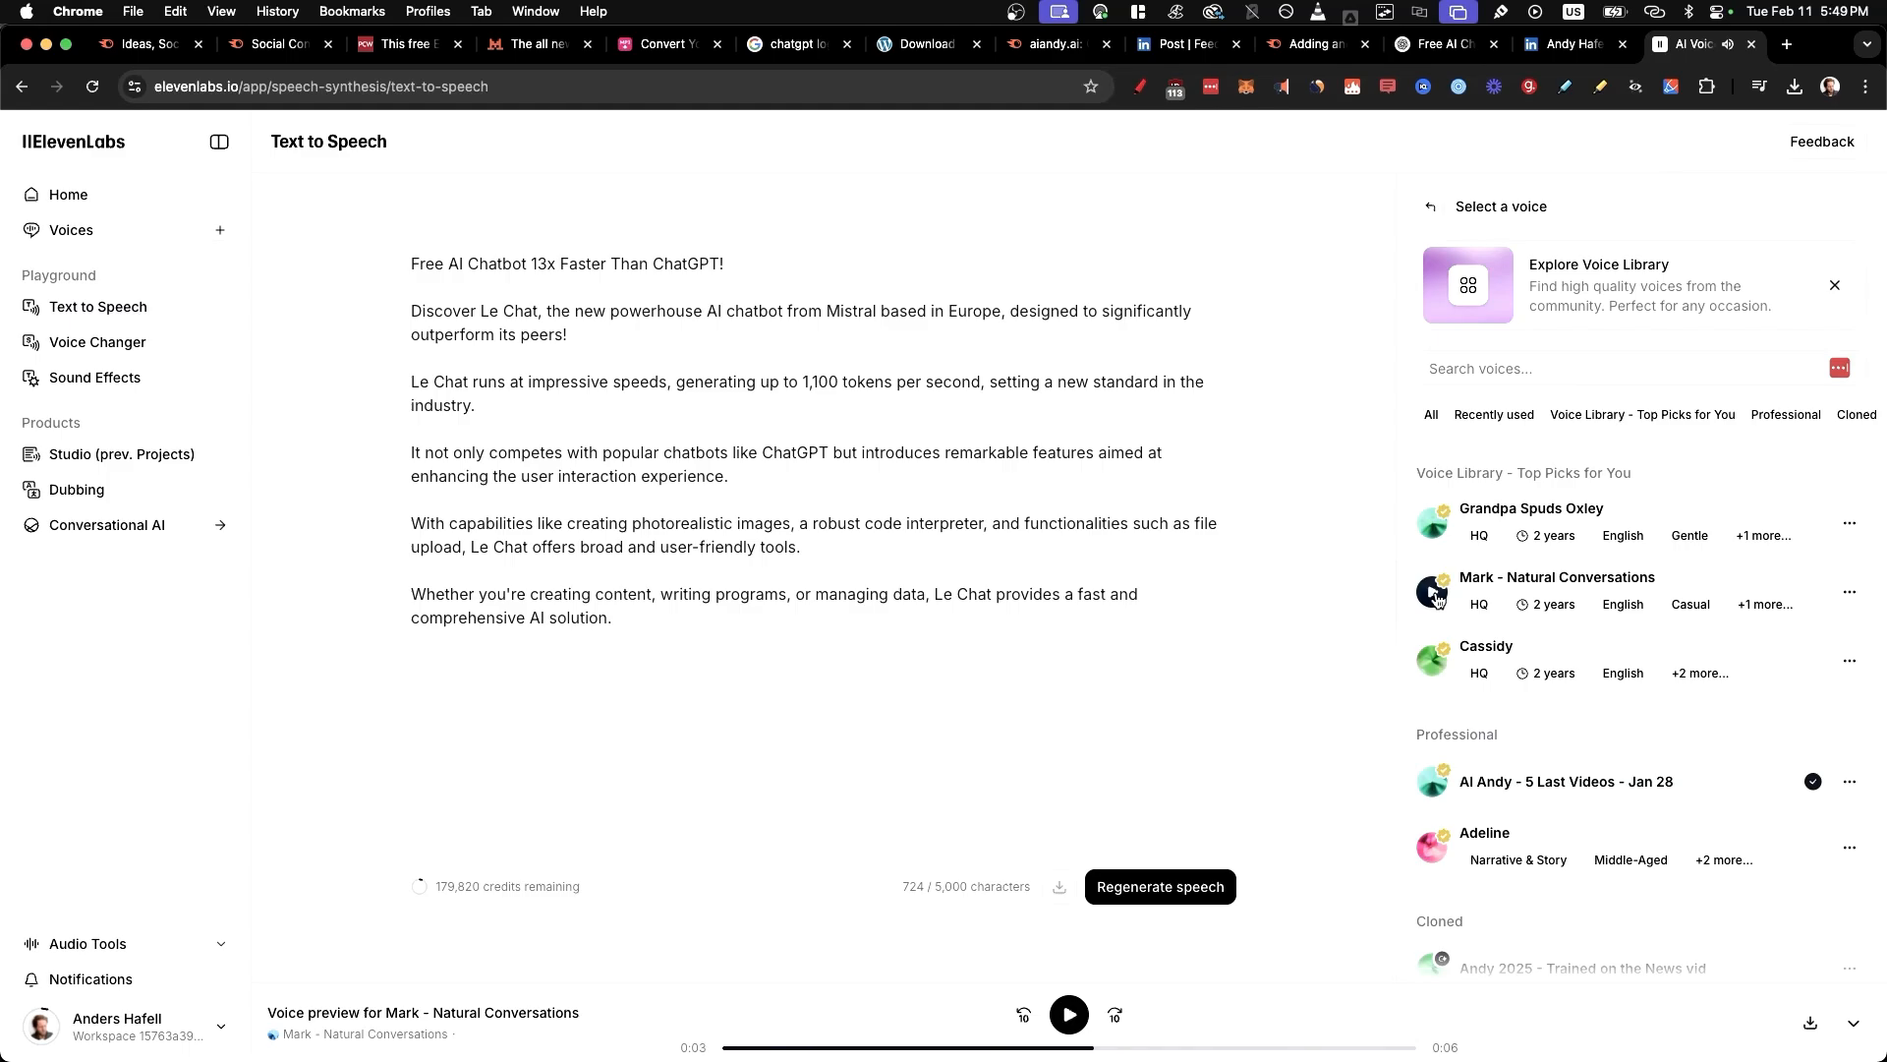
Choose the Mark - Natural Conversations voice, generate speech from the Le Chat post text, and listen to the start of it
{"action": "left_click", "coordinate": [1668, 587]}
{"action": "left_click", "coordinate": [1642, 623]}
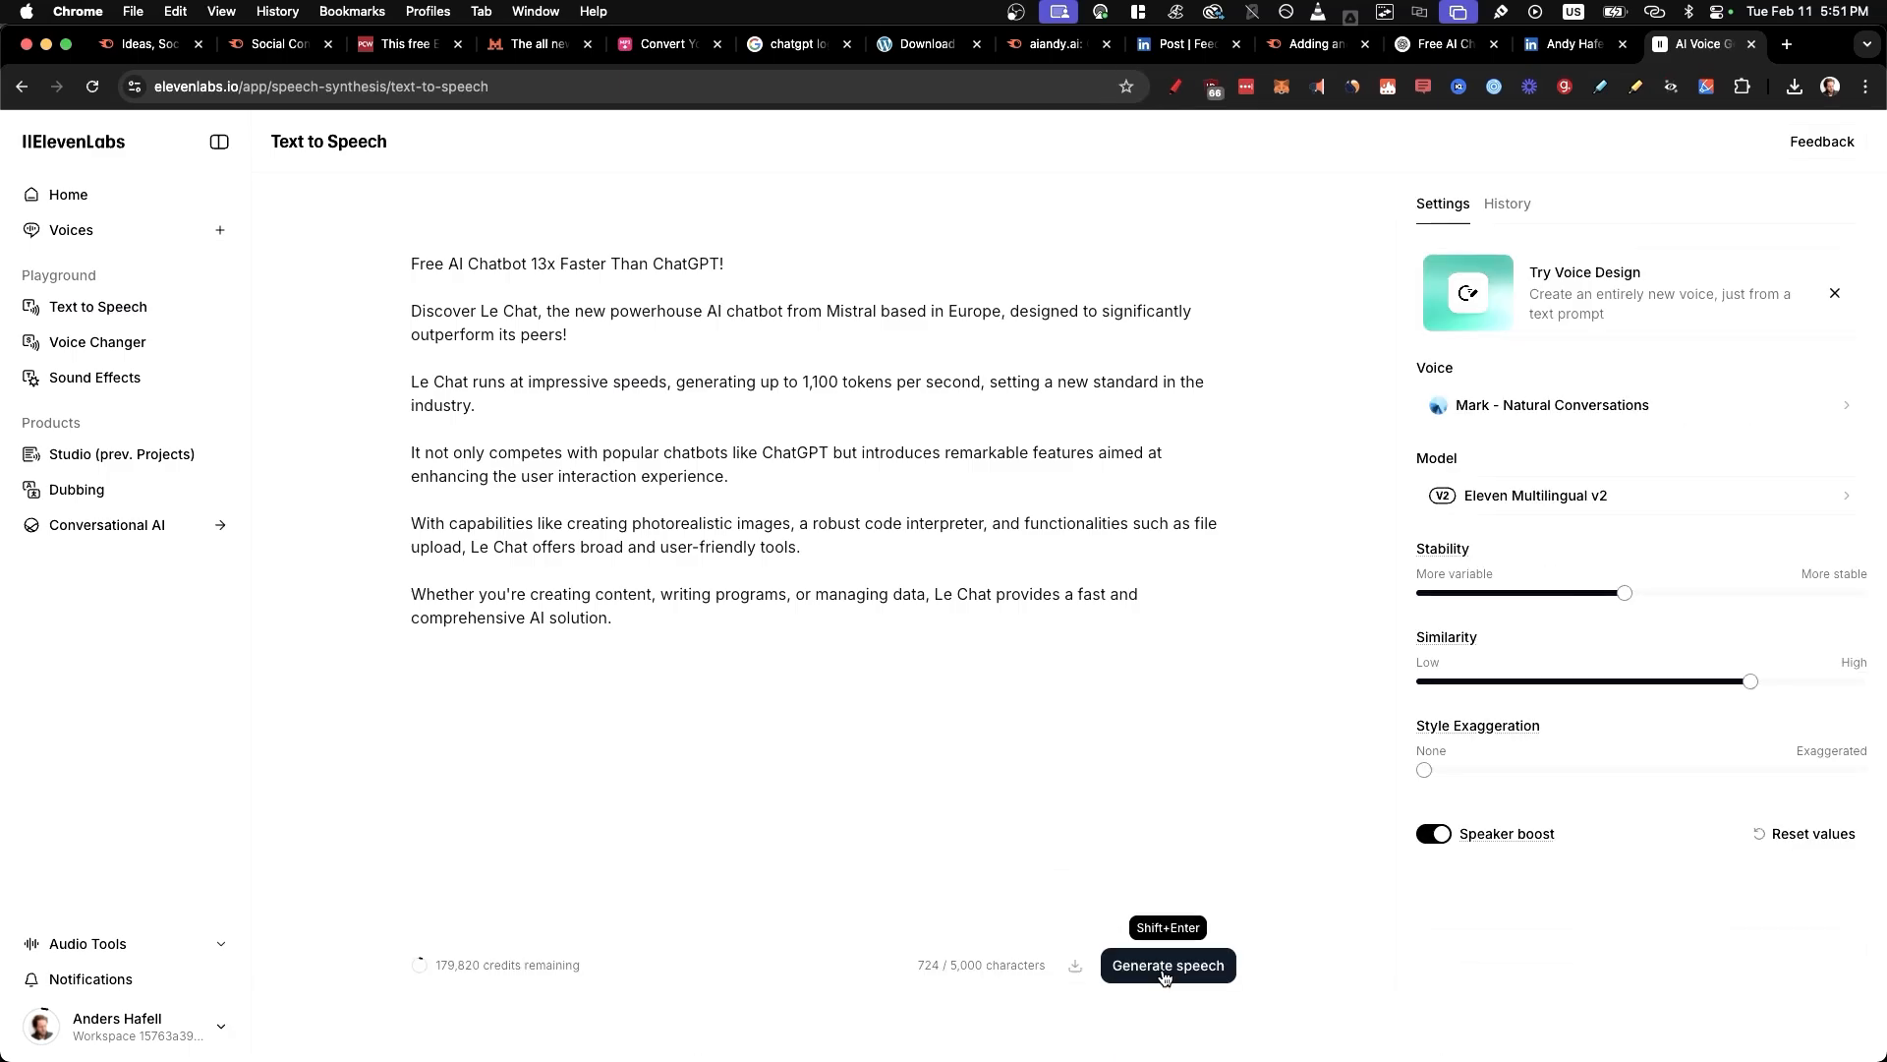
{"action": "left_click", "coordinate": [1165, 973]}
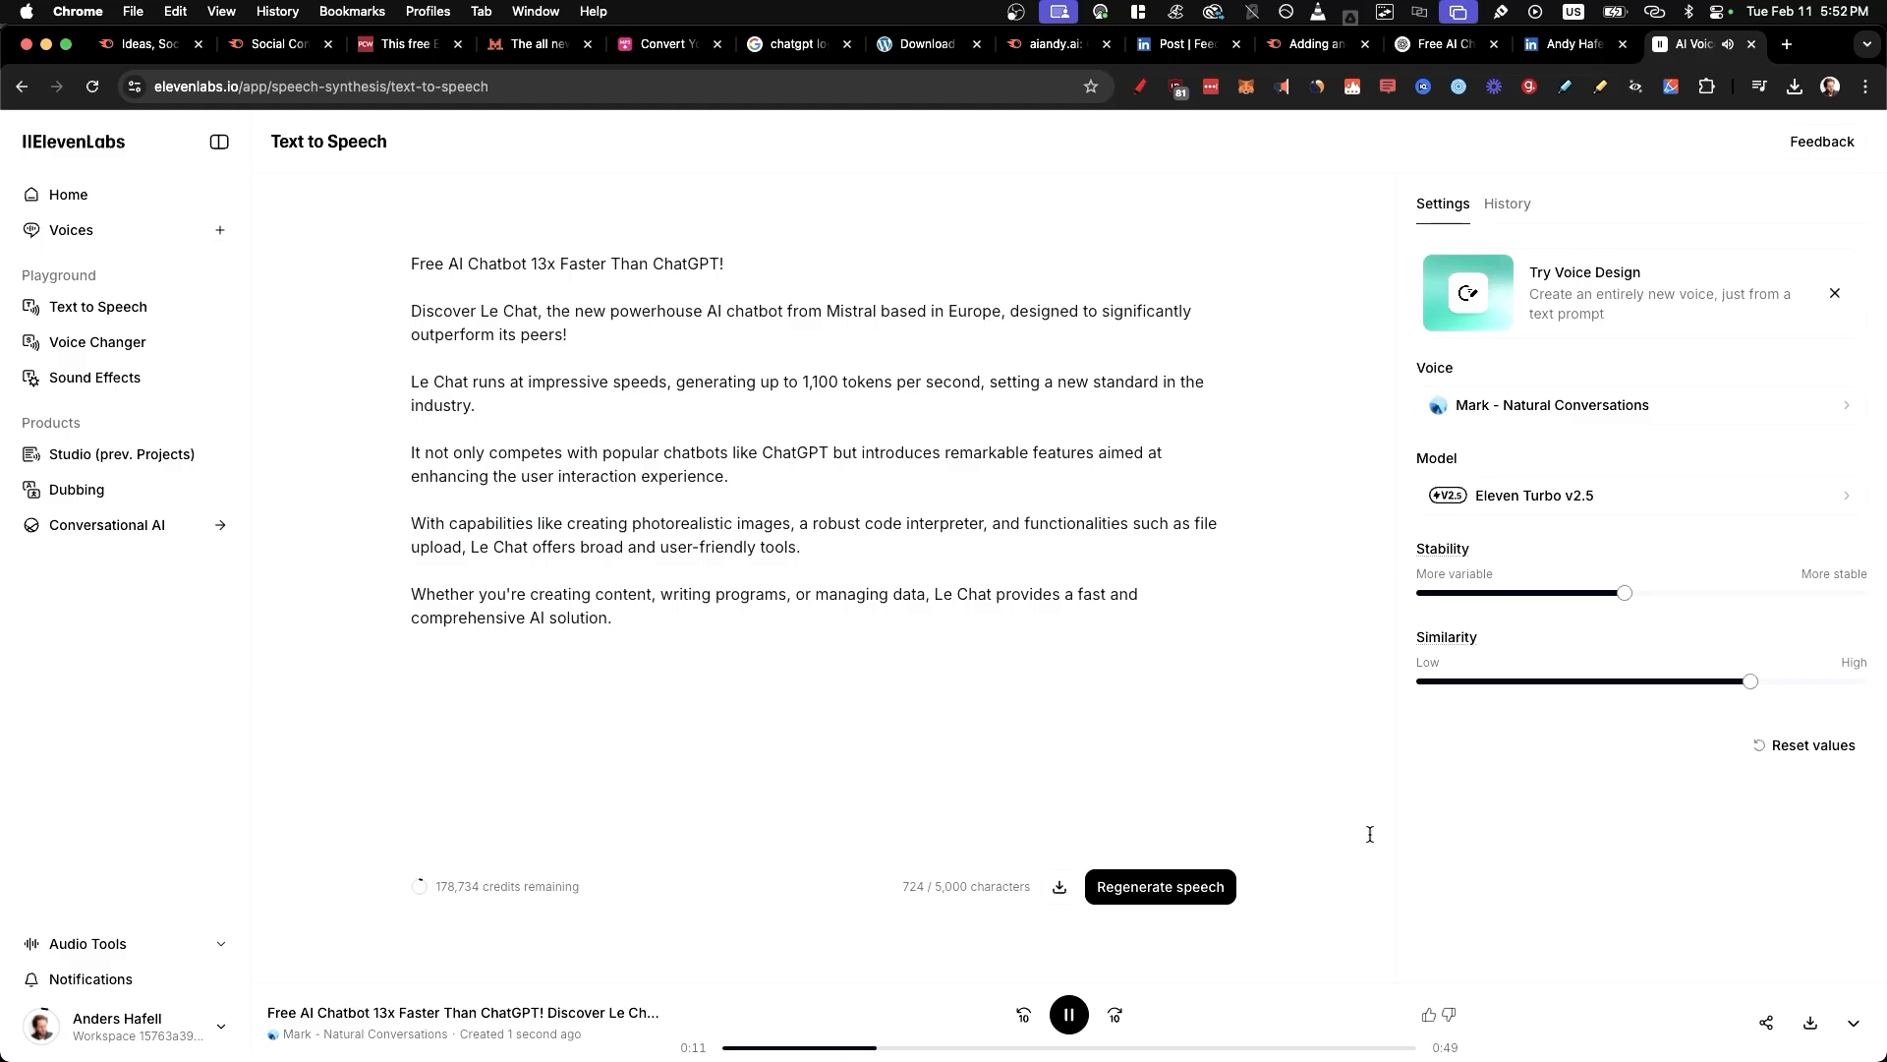
{"action": "left_click", "coordinate": [1071, 1013]}
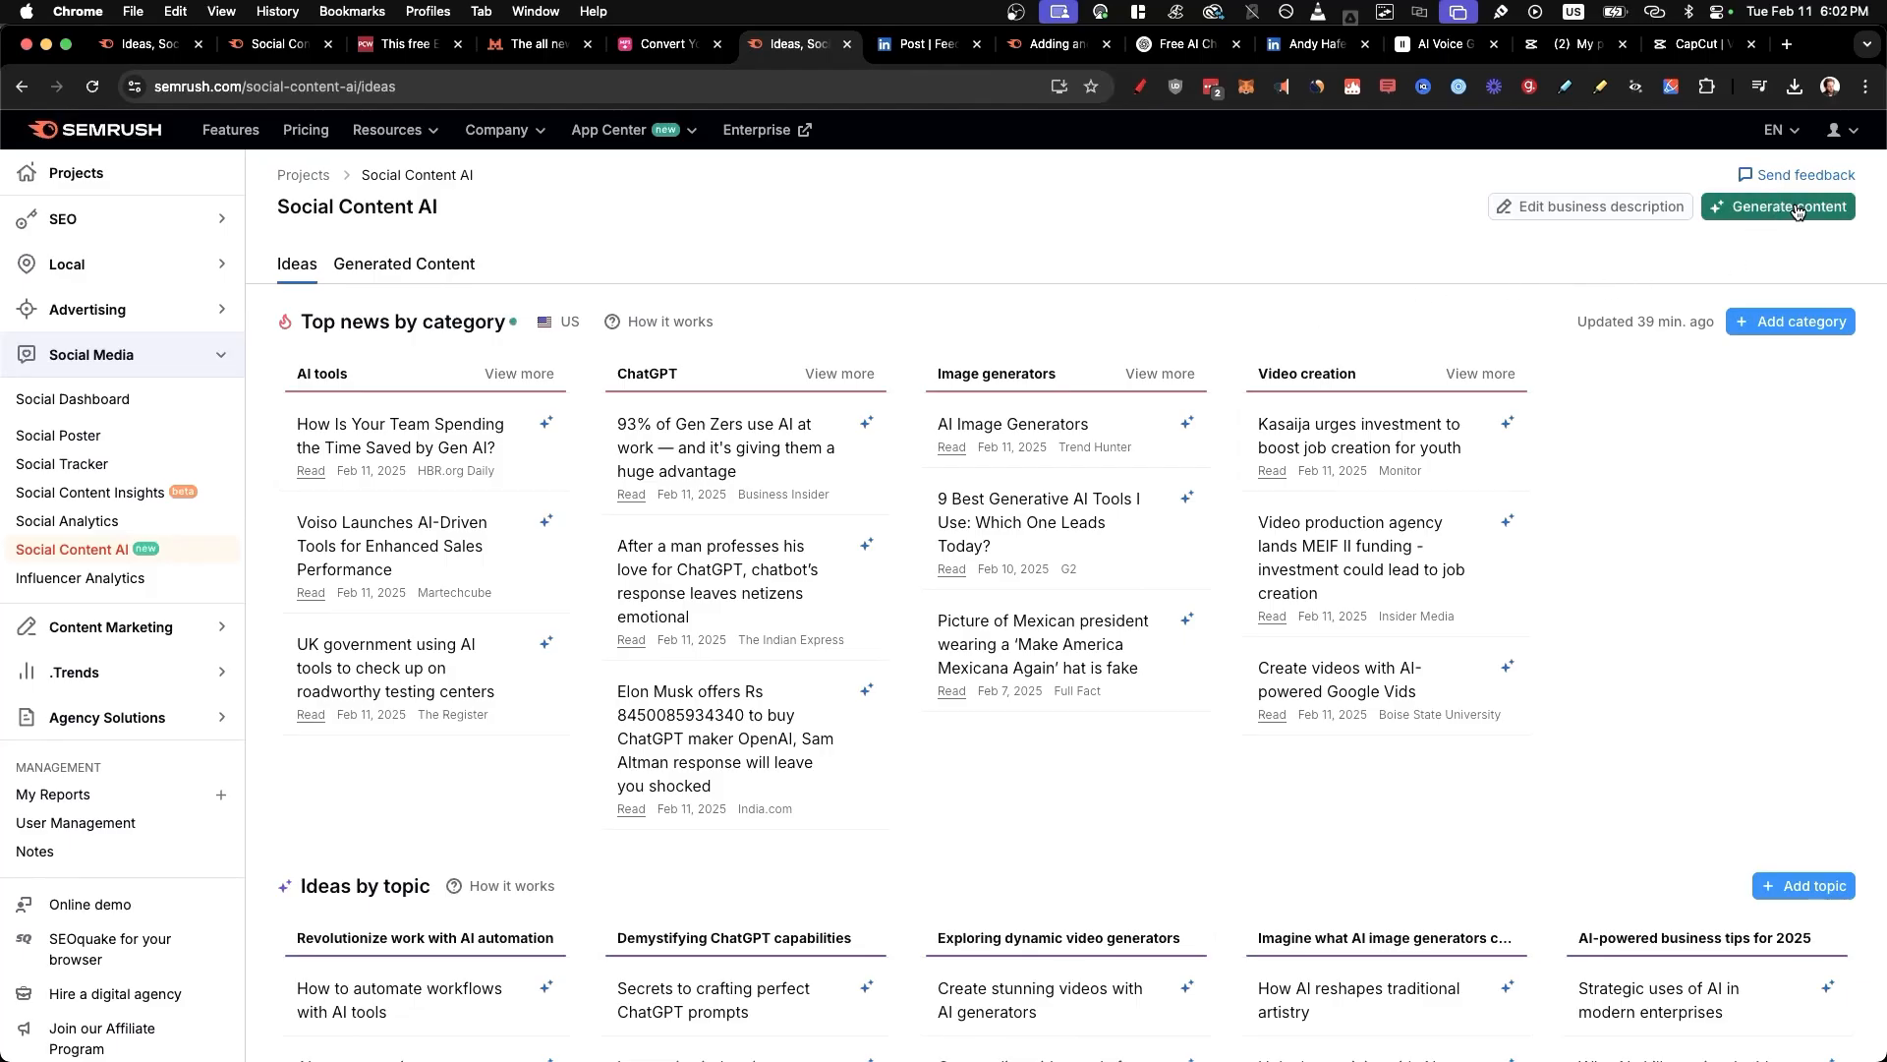
In Semrush Social Content AI, generate a text from scratch using the copied Le Chat post as its subject
{"action": "left_click", "coordinate": [1797, 211]}
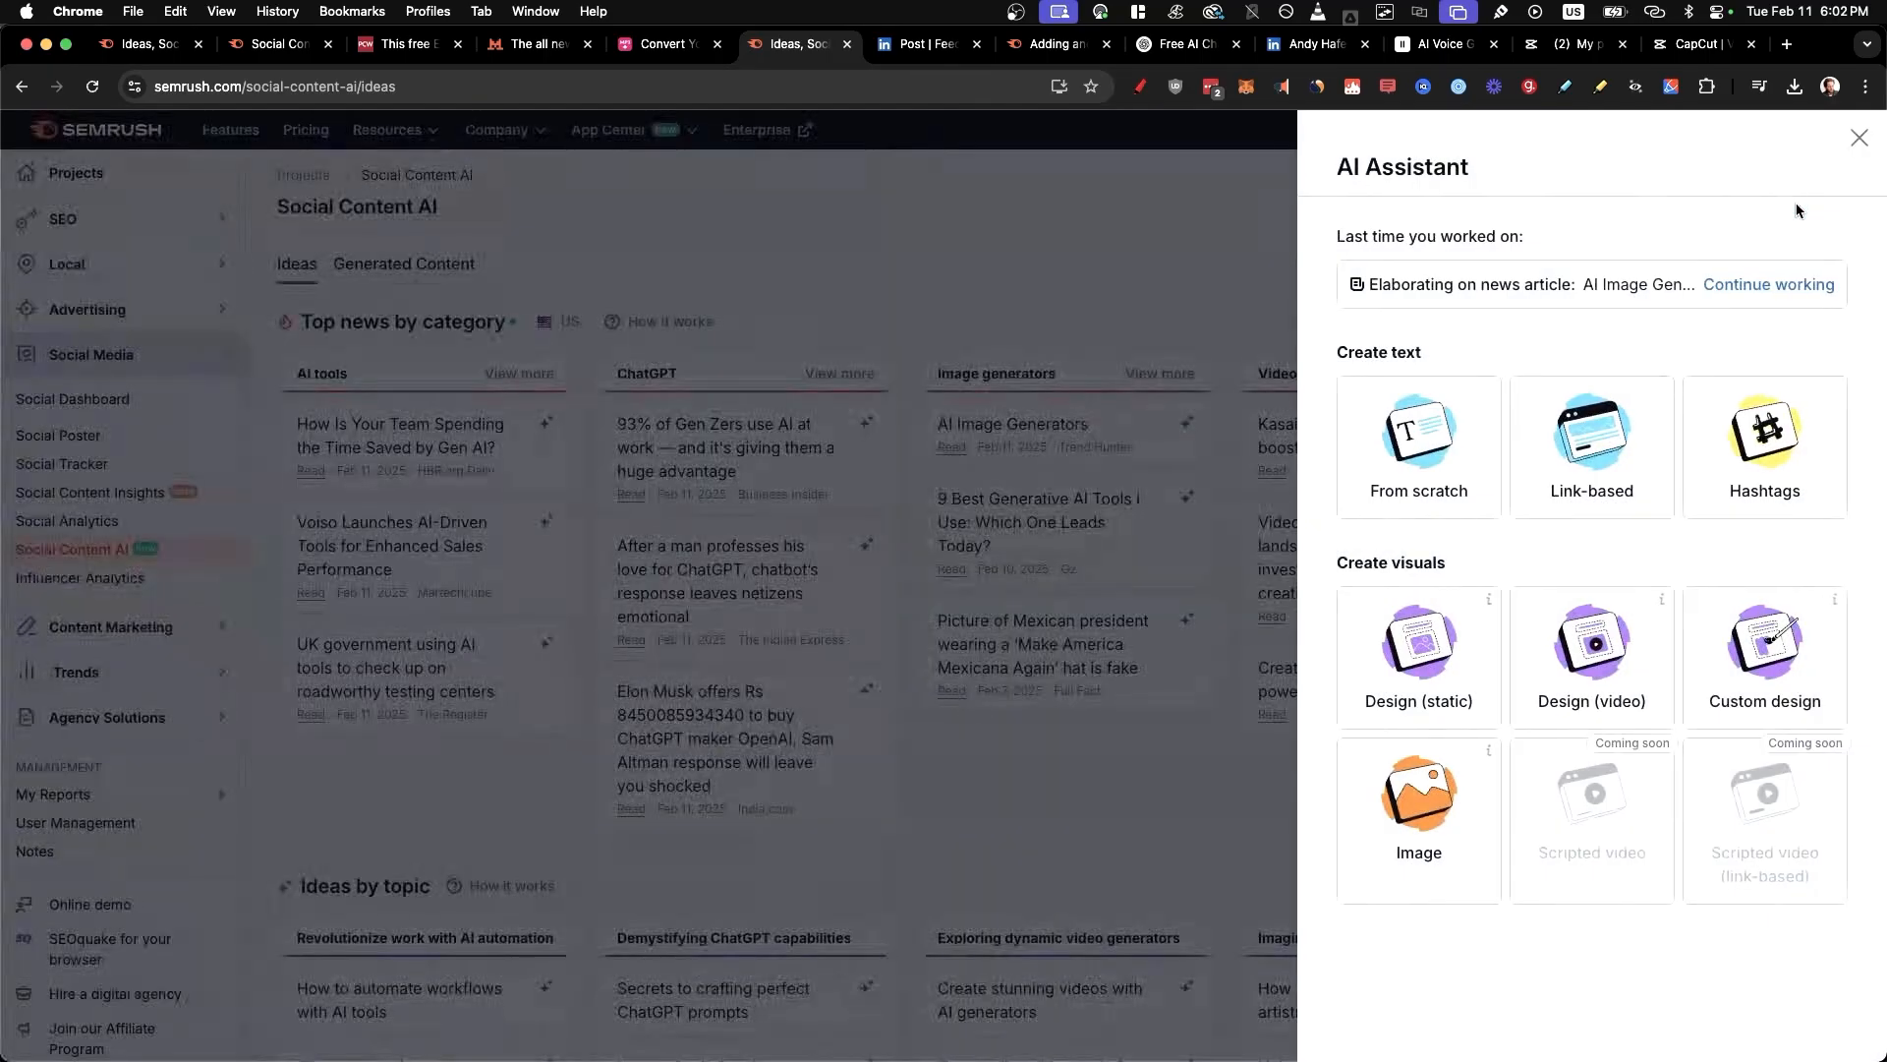
{"action": "left_click", "coordinate": [1447, 485]}
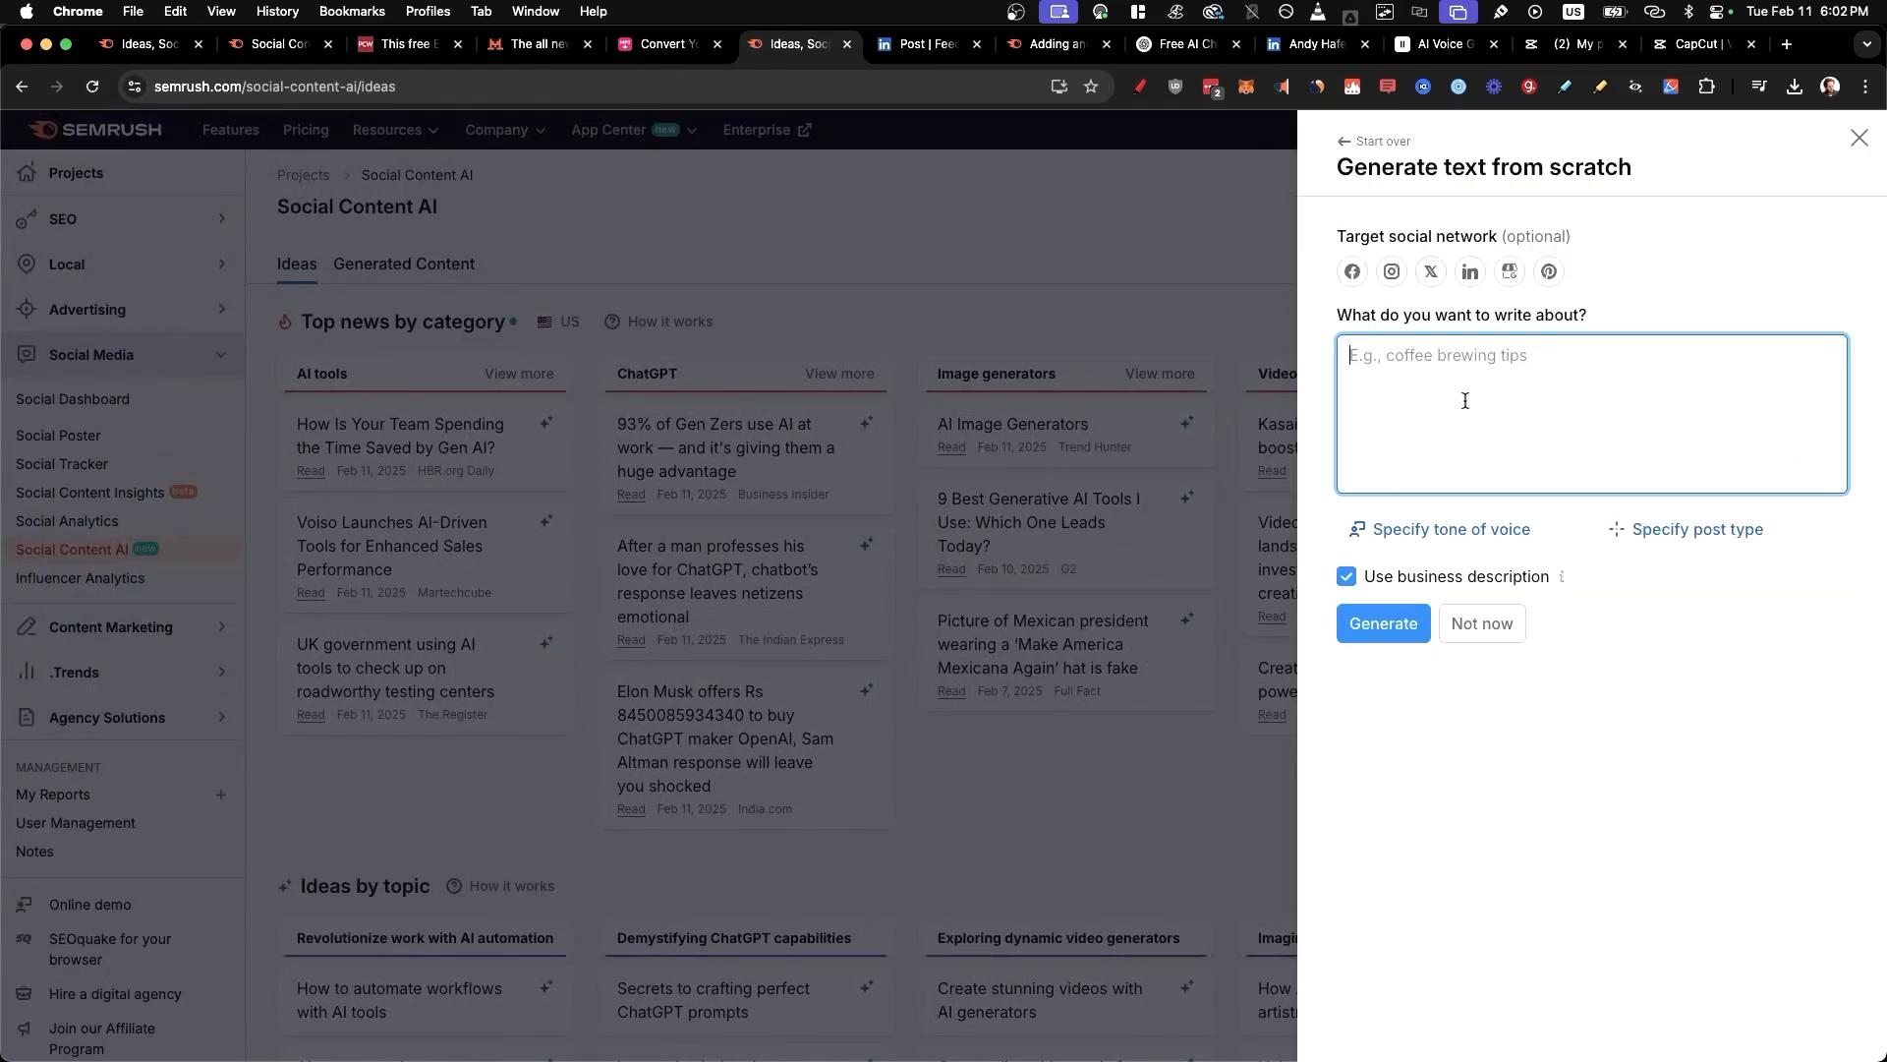
{"action": "key", "text": "super+shift+v"}
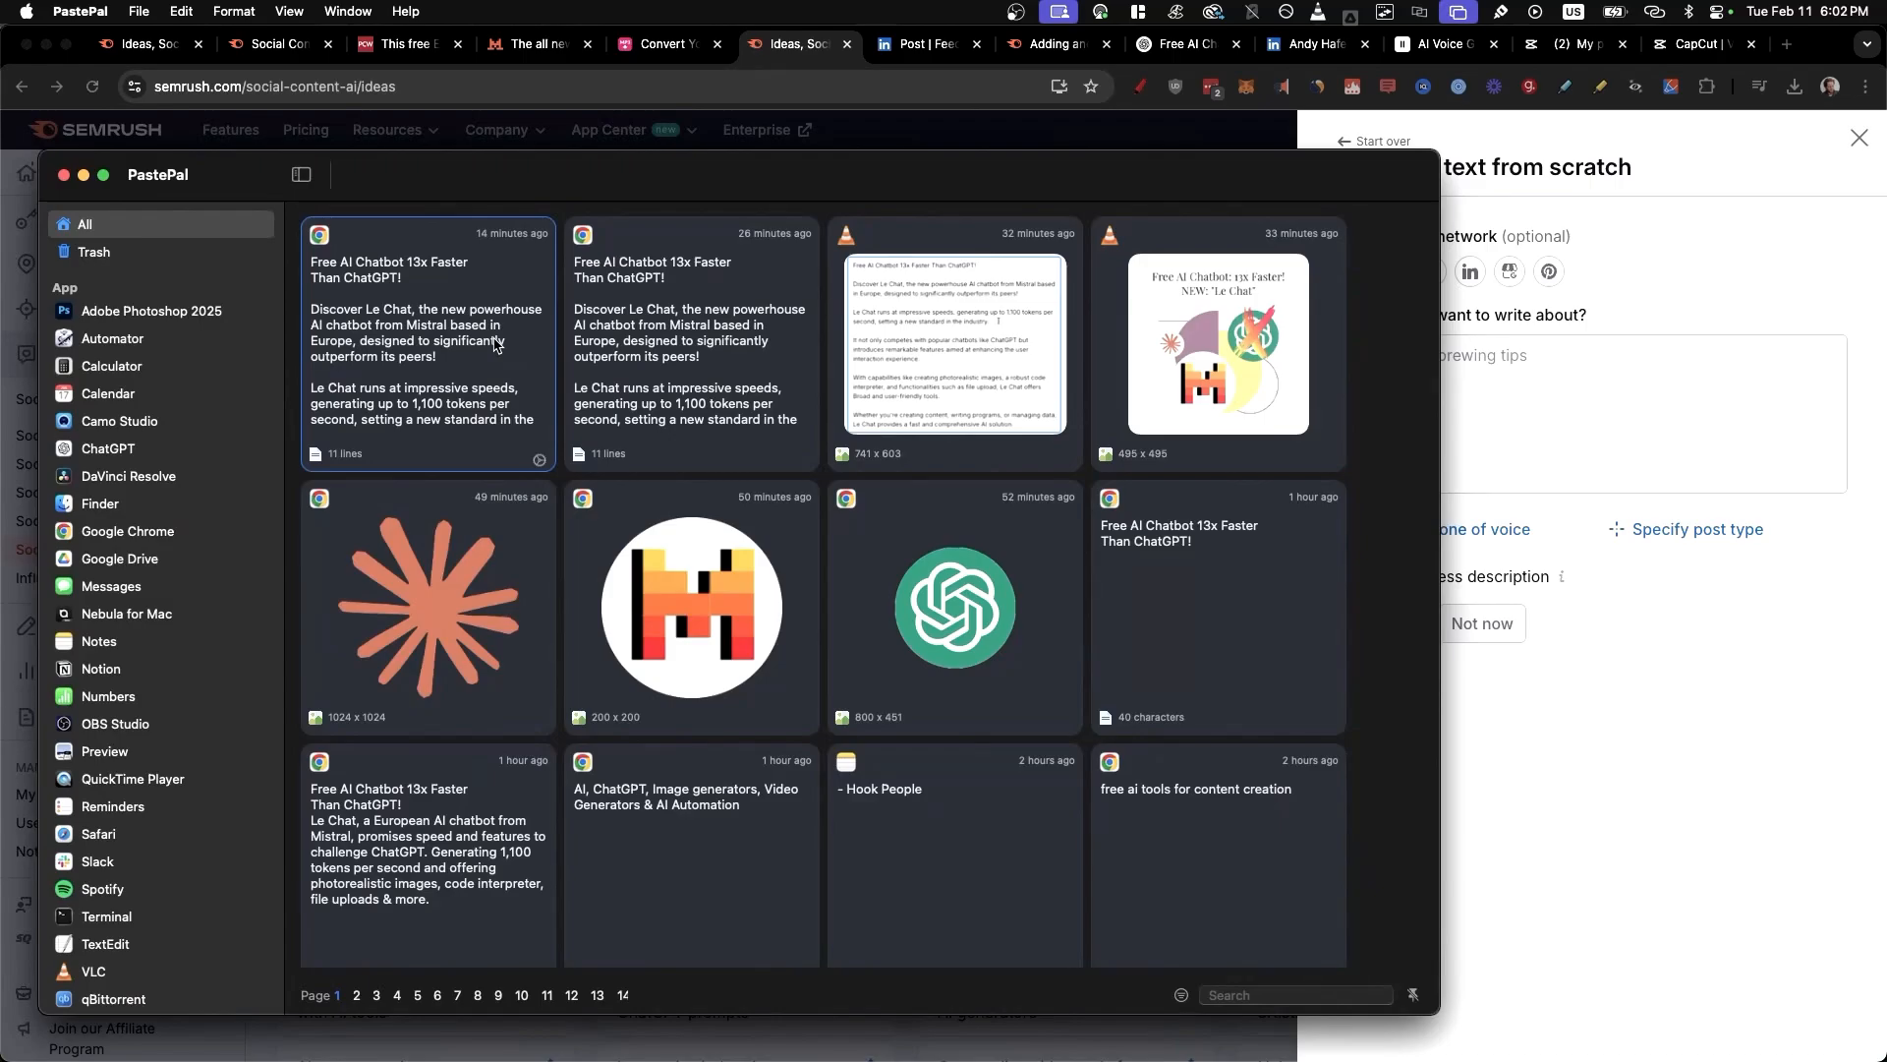
{"action": "double_click", "coordinate": [496, 344]}
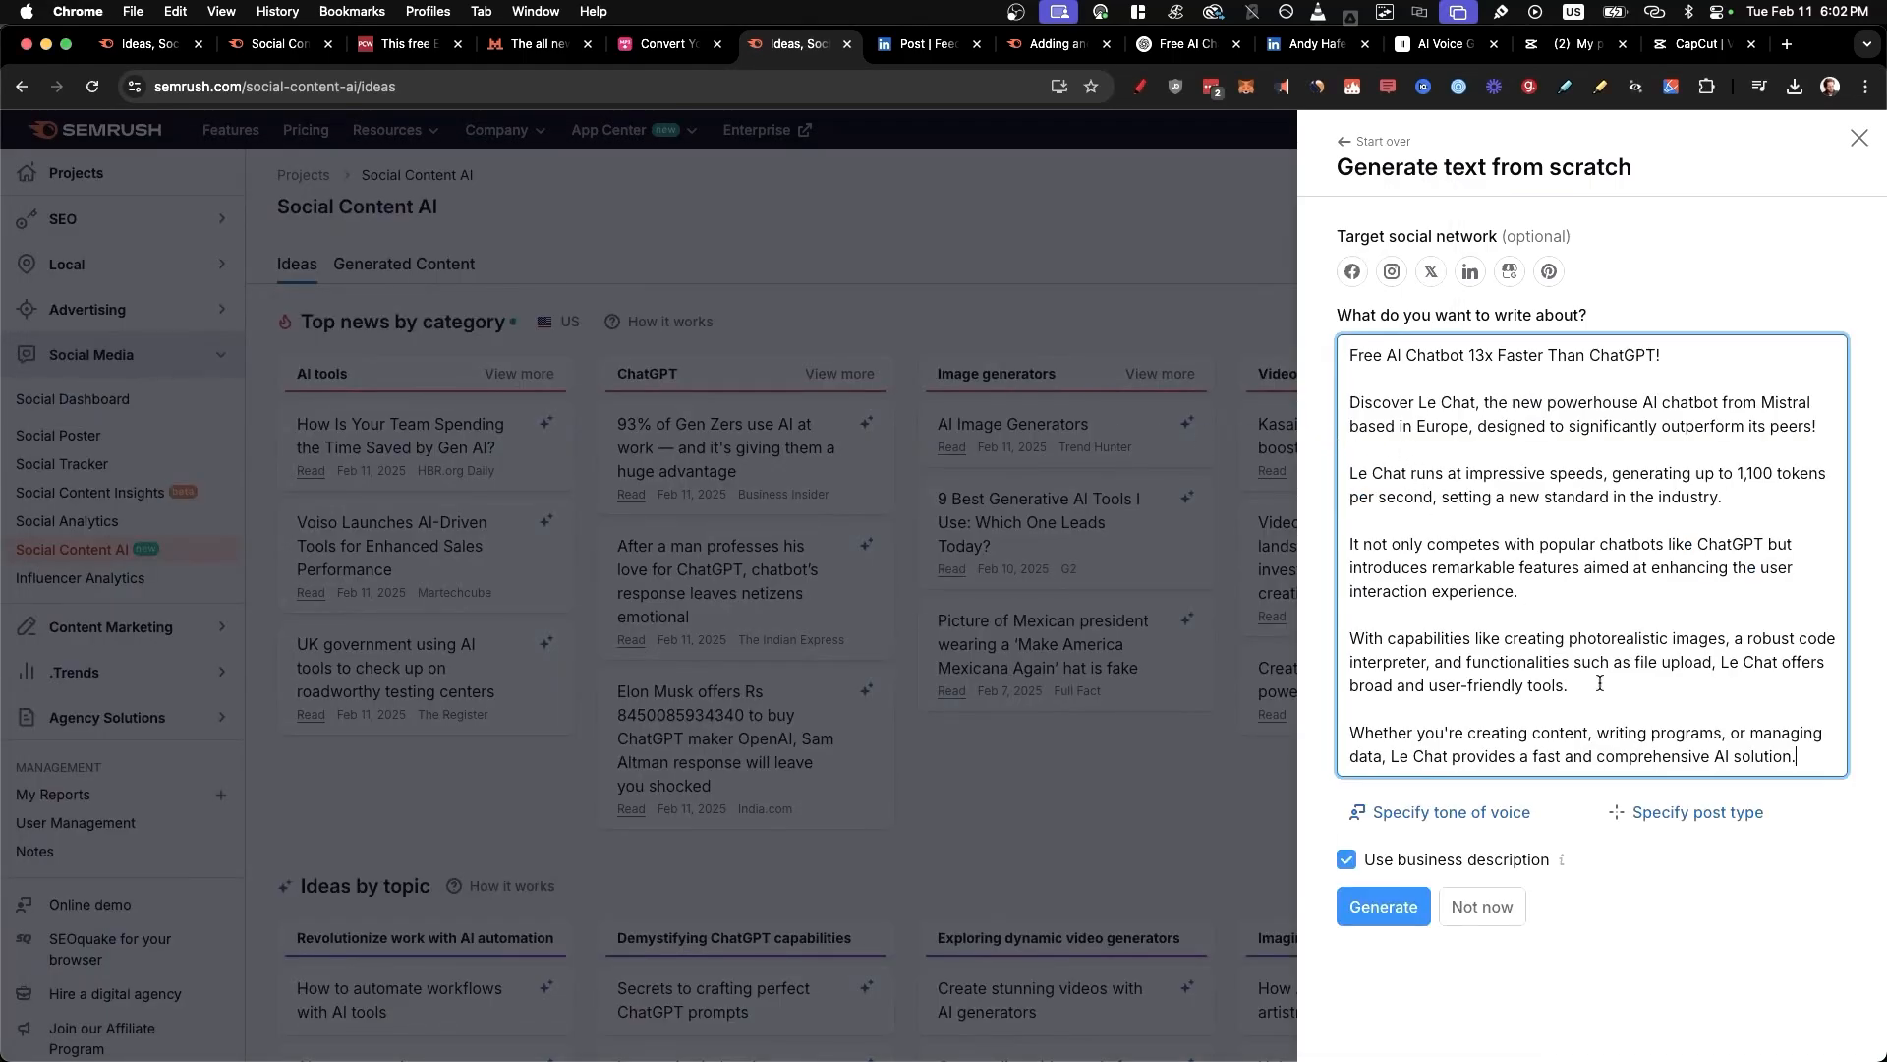
{"action": "left_click", "coordinate": [1383, 914]}
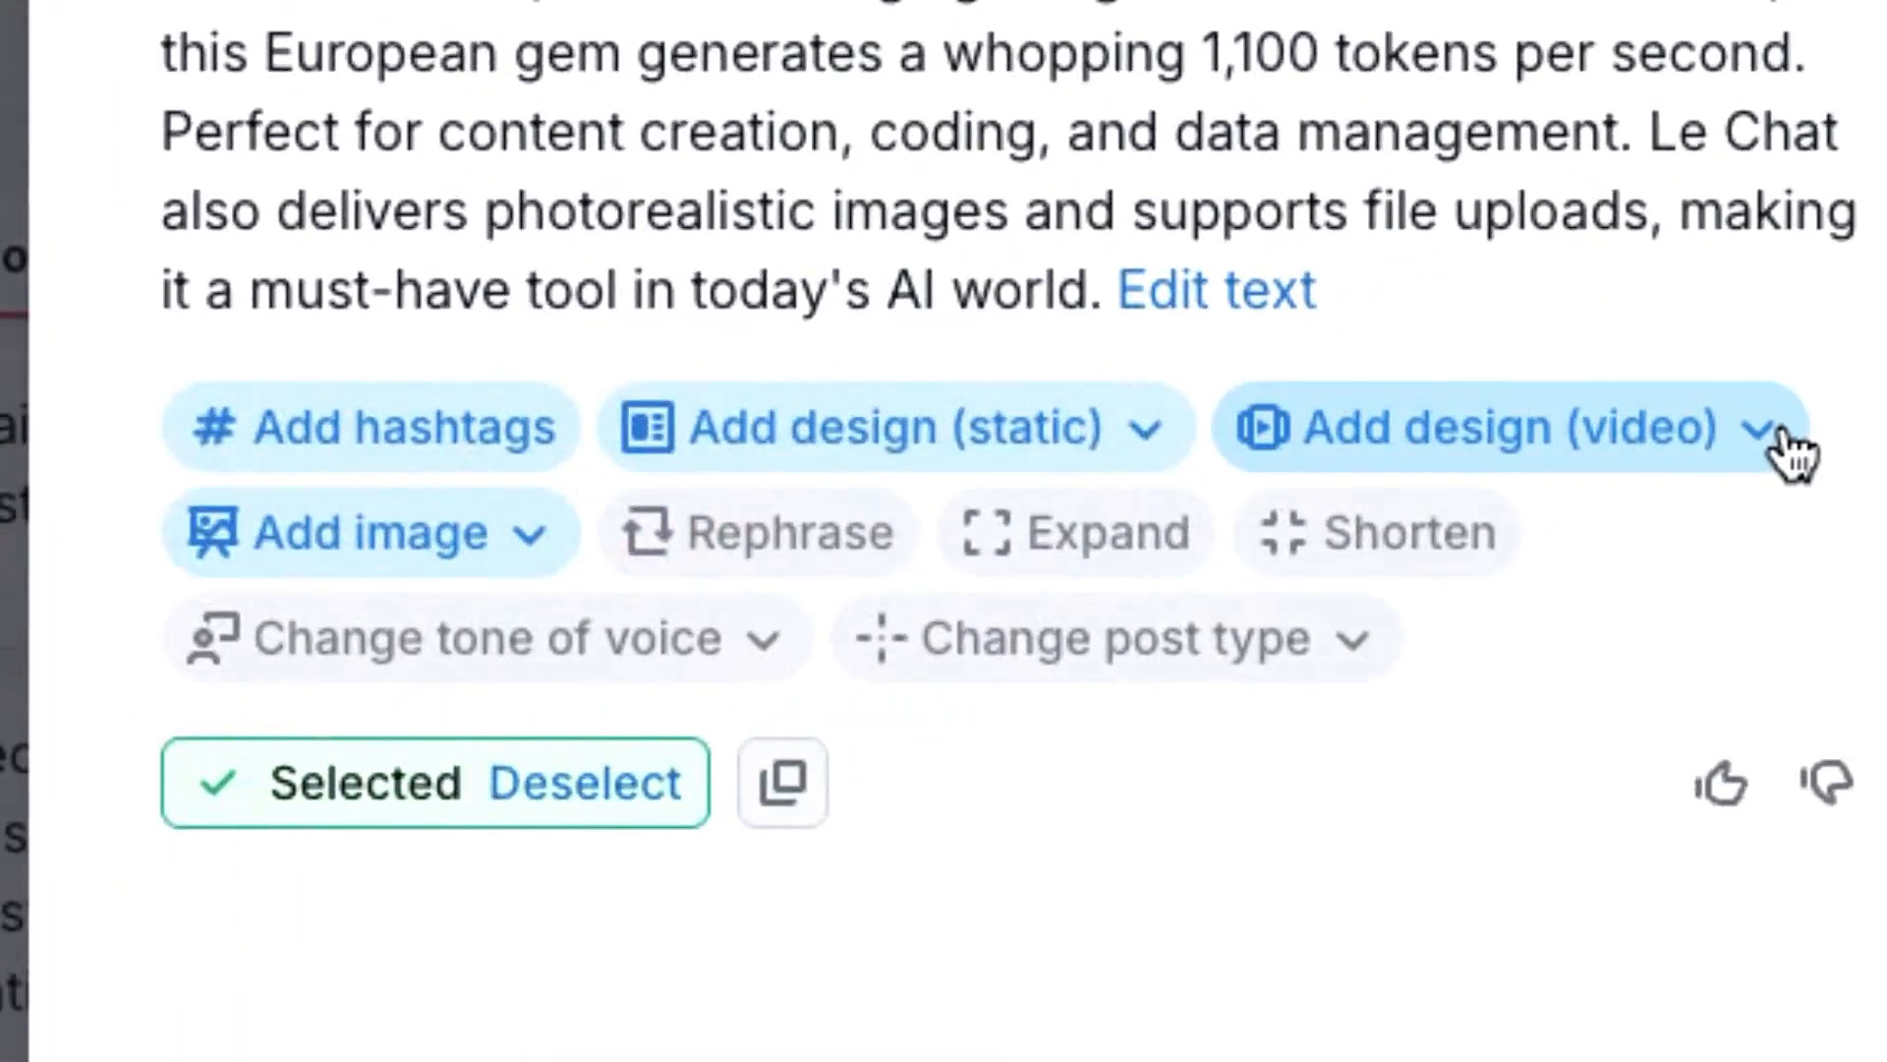
Add Facebook Reel video designs to the generated text and look through the suggestions
{"action": "left_click", "coordinate": [1776, 436]}
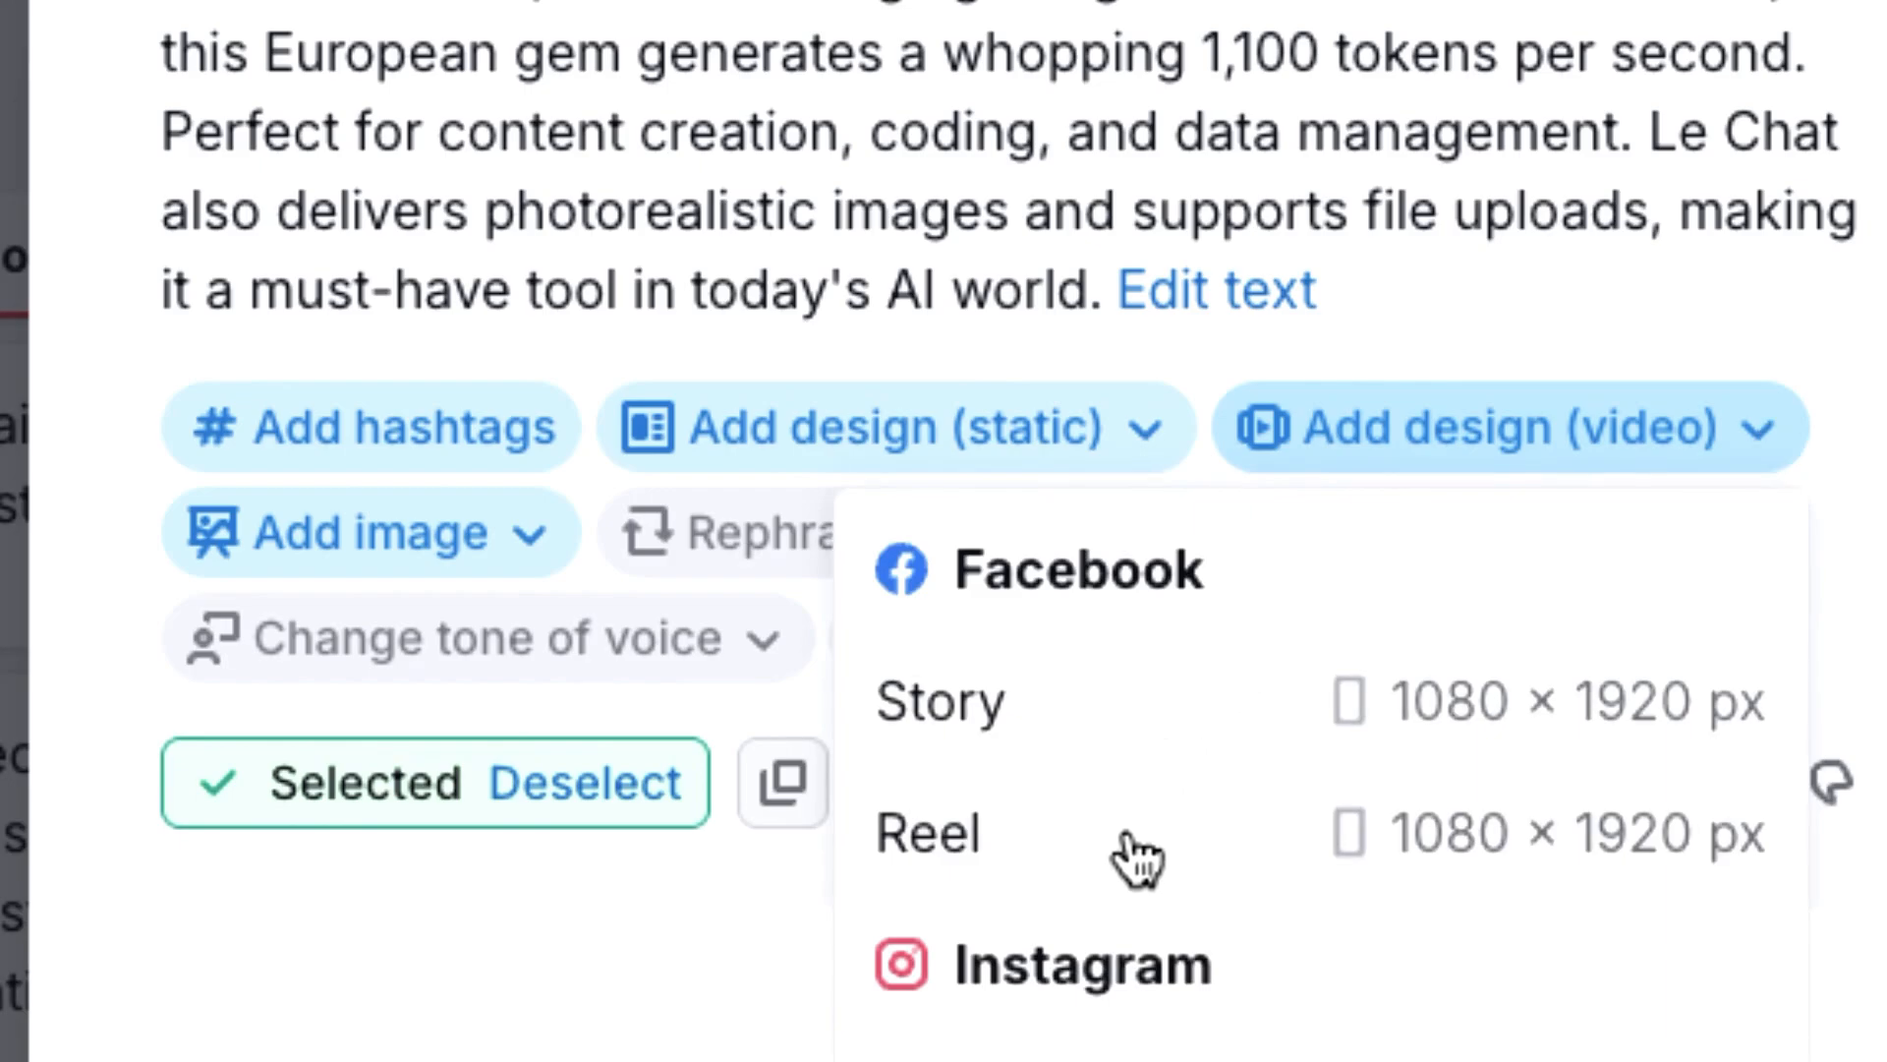
{"action": "left_click", "coordinate": [1138, 858]}
{"action": "scroll", "coordinate": [1860, 578], "scroll_direction": "down", "scroll_amount": 3}
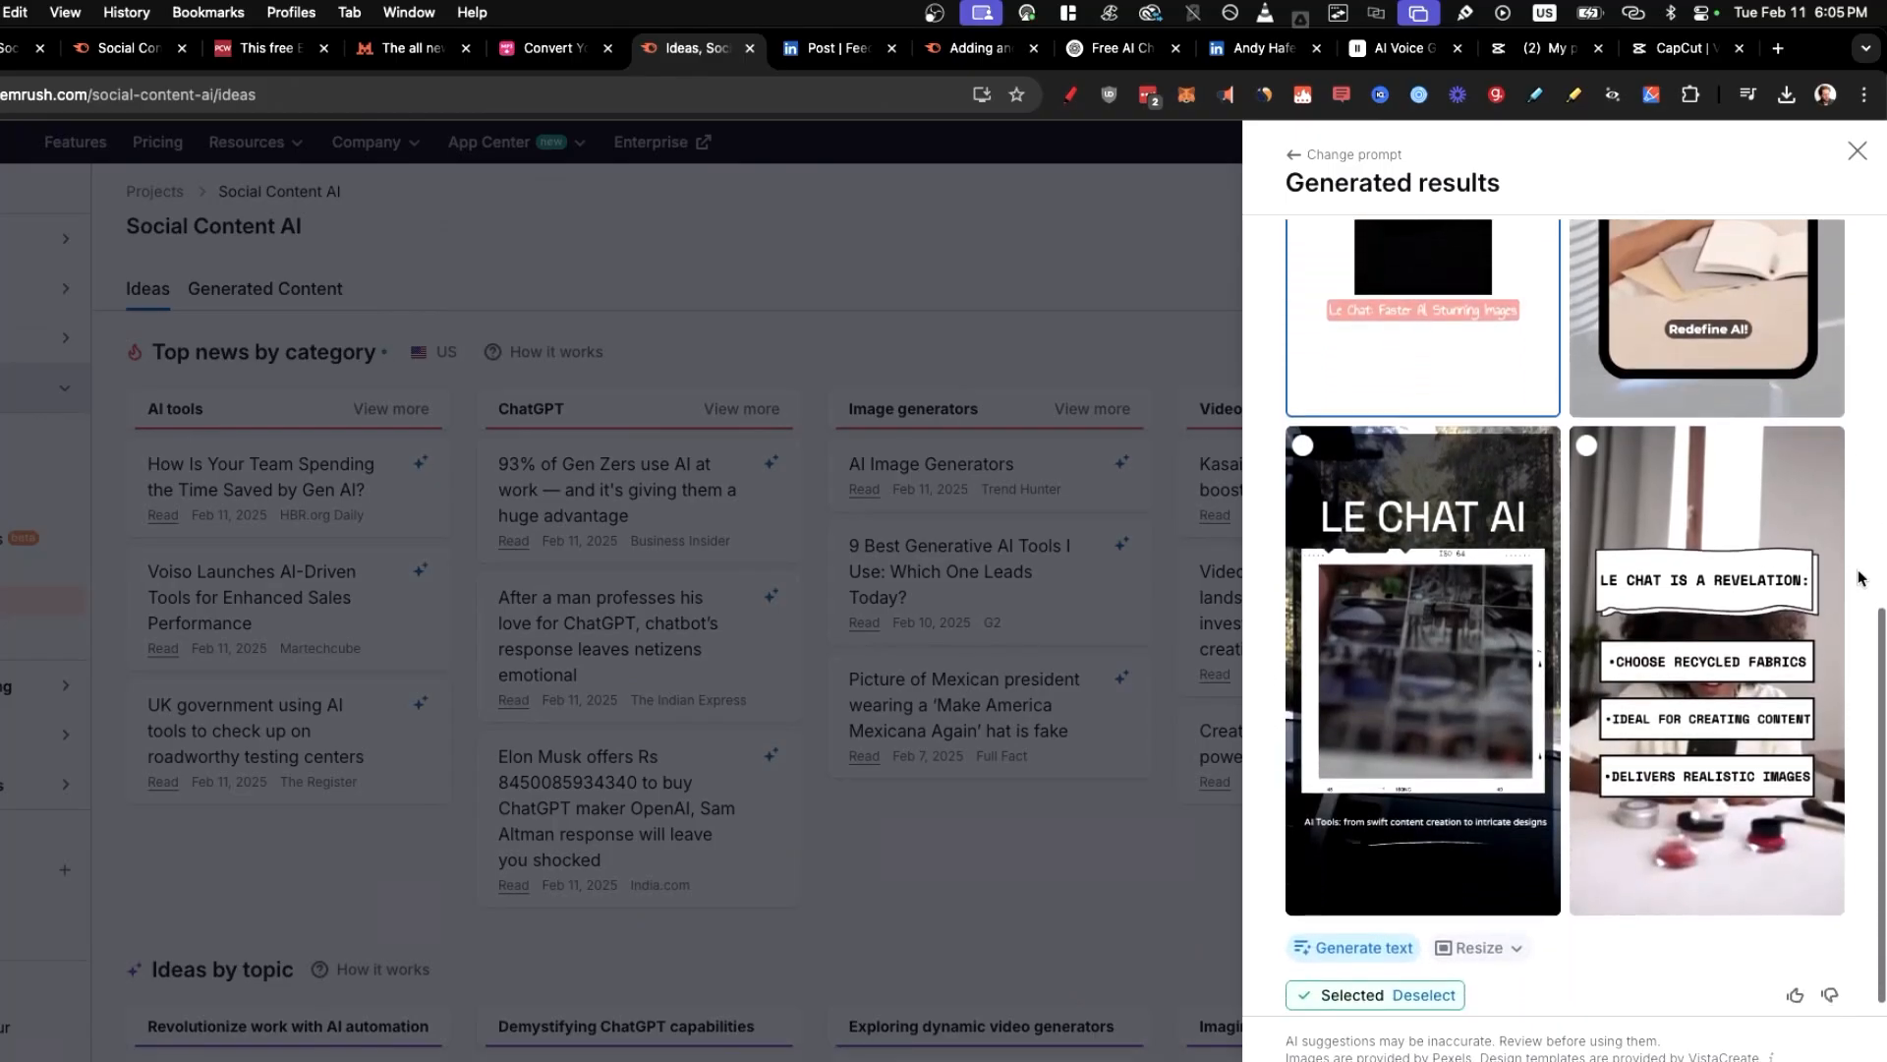
{"action": "scroll", "coordinate": [1861, 578], "scroll_direction": "up", "scroll_amount": 4}
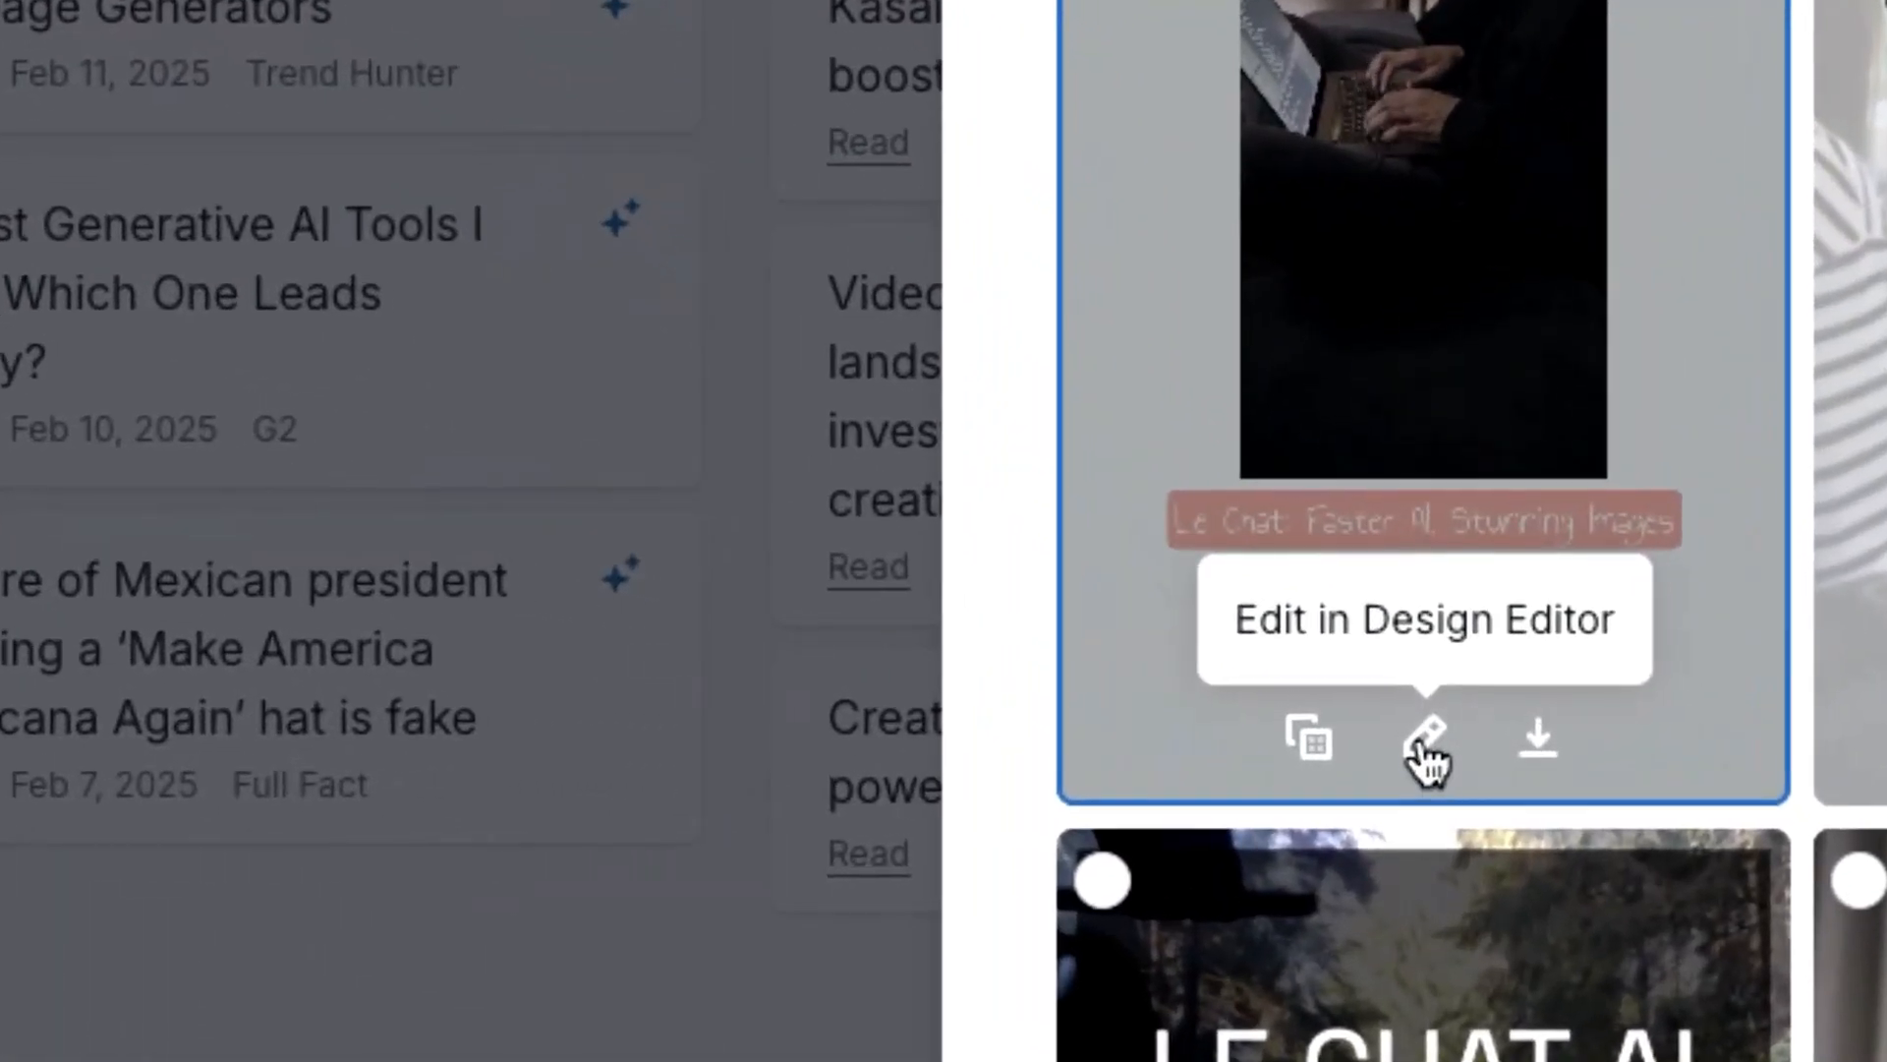
Open the first reel design in the Design Editor and add the uploaded ElevenLabs voice-over as its audio
{"action": "left_click", "coordinate": [1425, 757]}
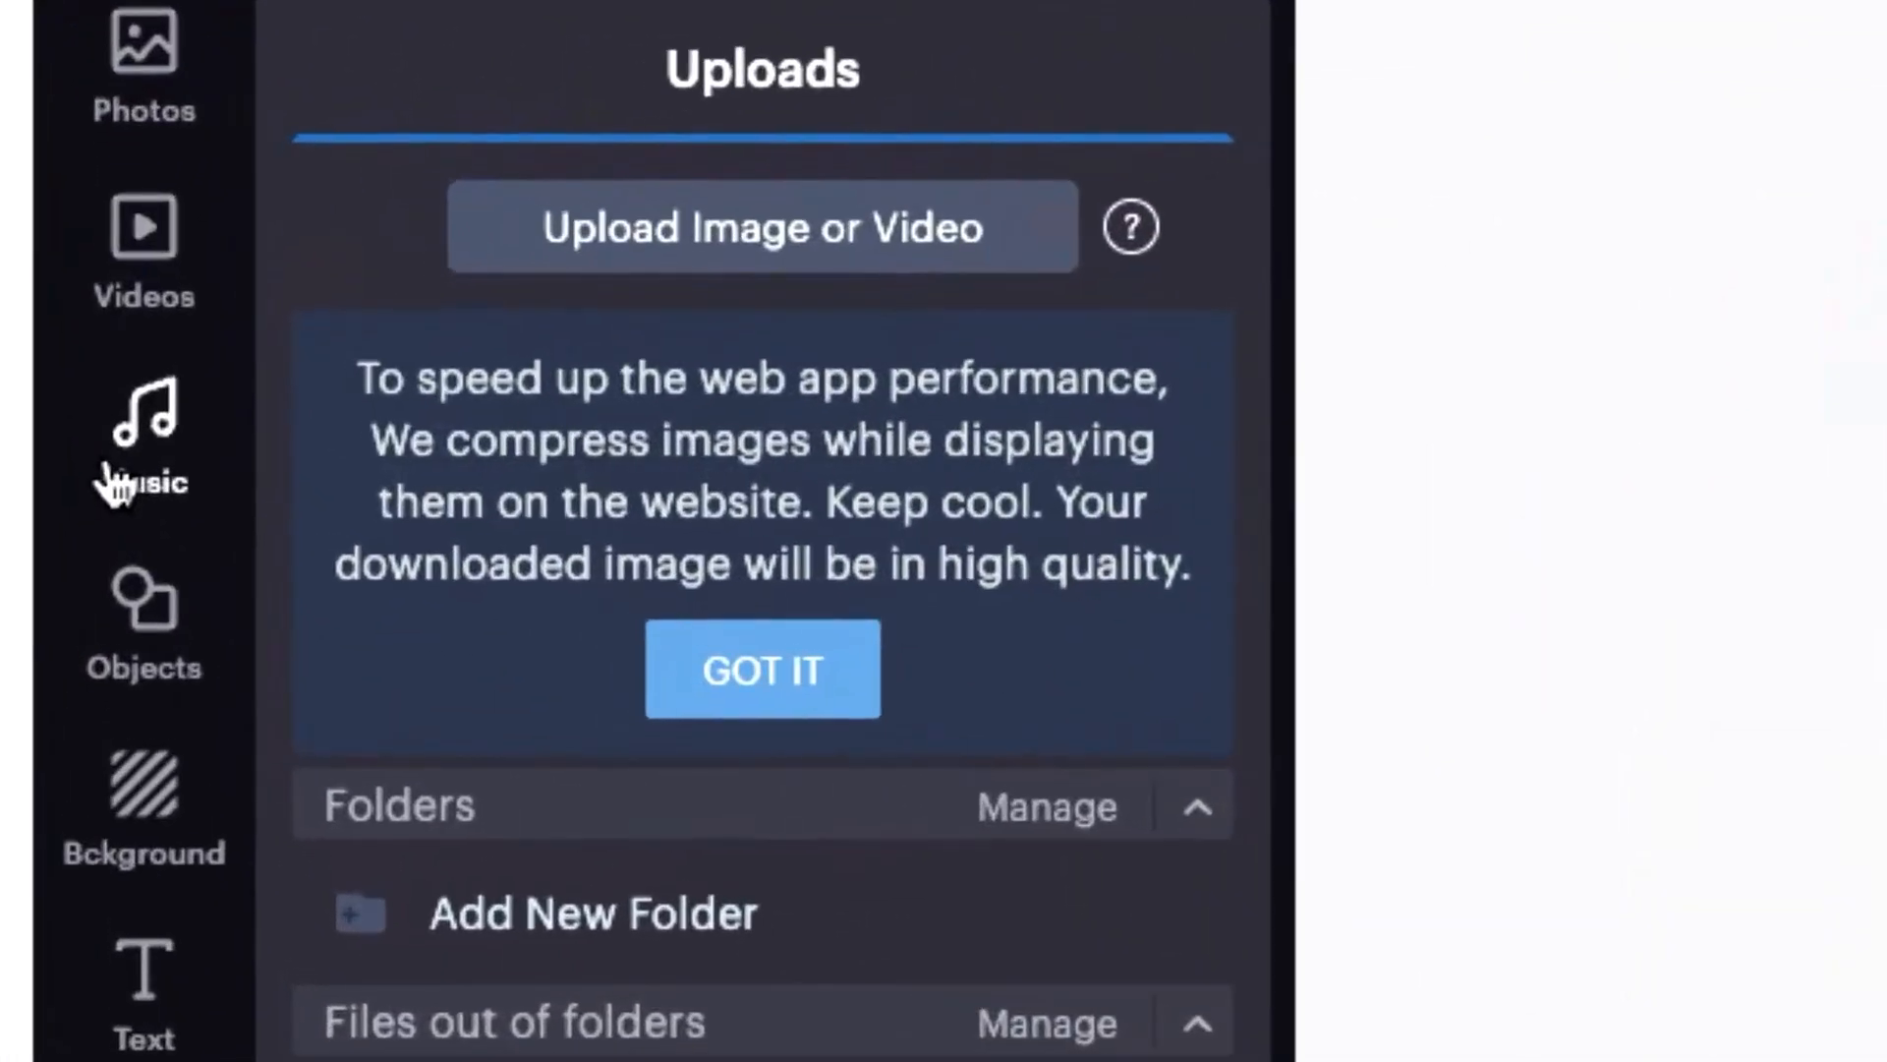
{"action": "left_click", "coordinate": [116, 481]}
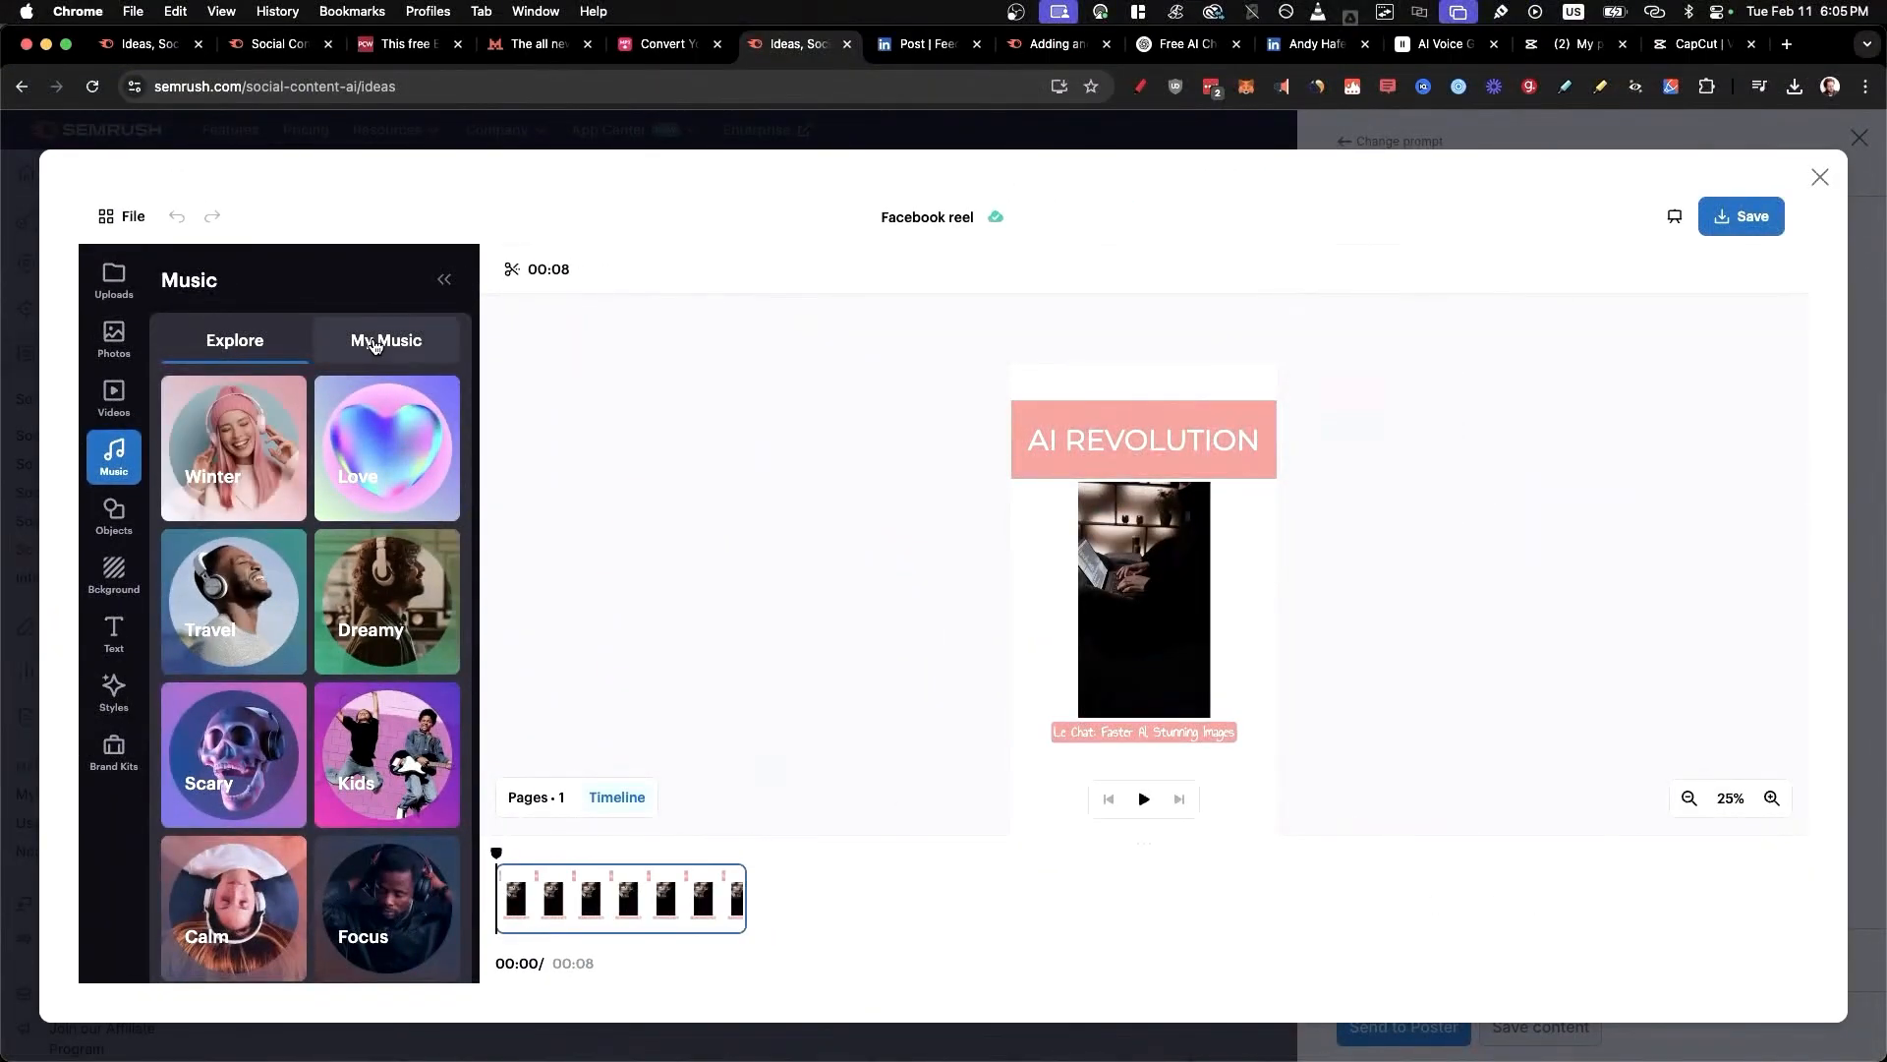
{"action": "left_click", "coordinate": [375, 344]}
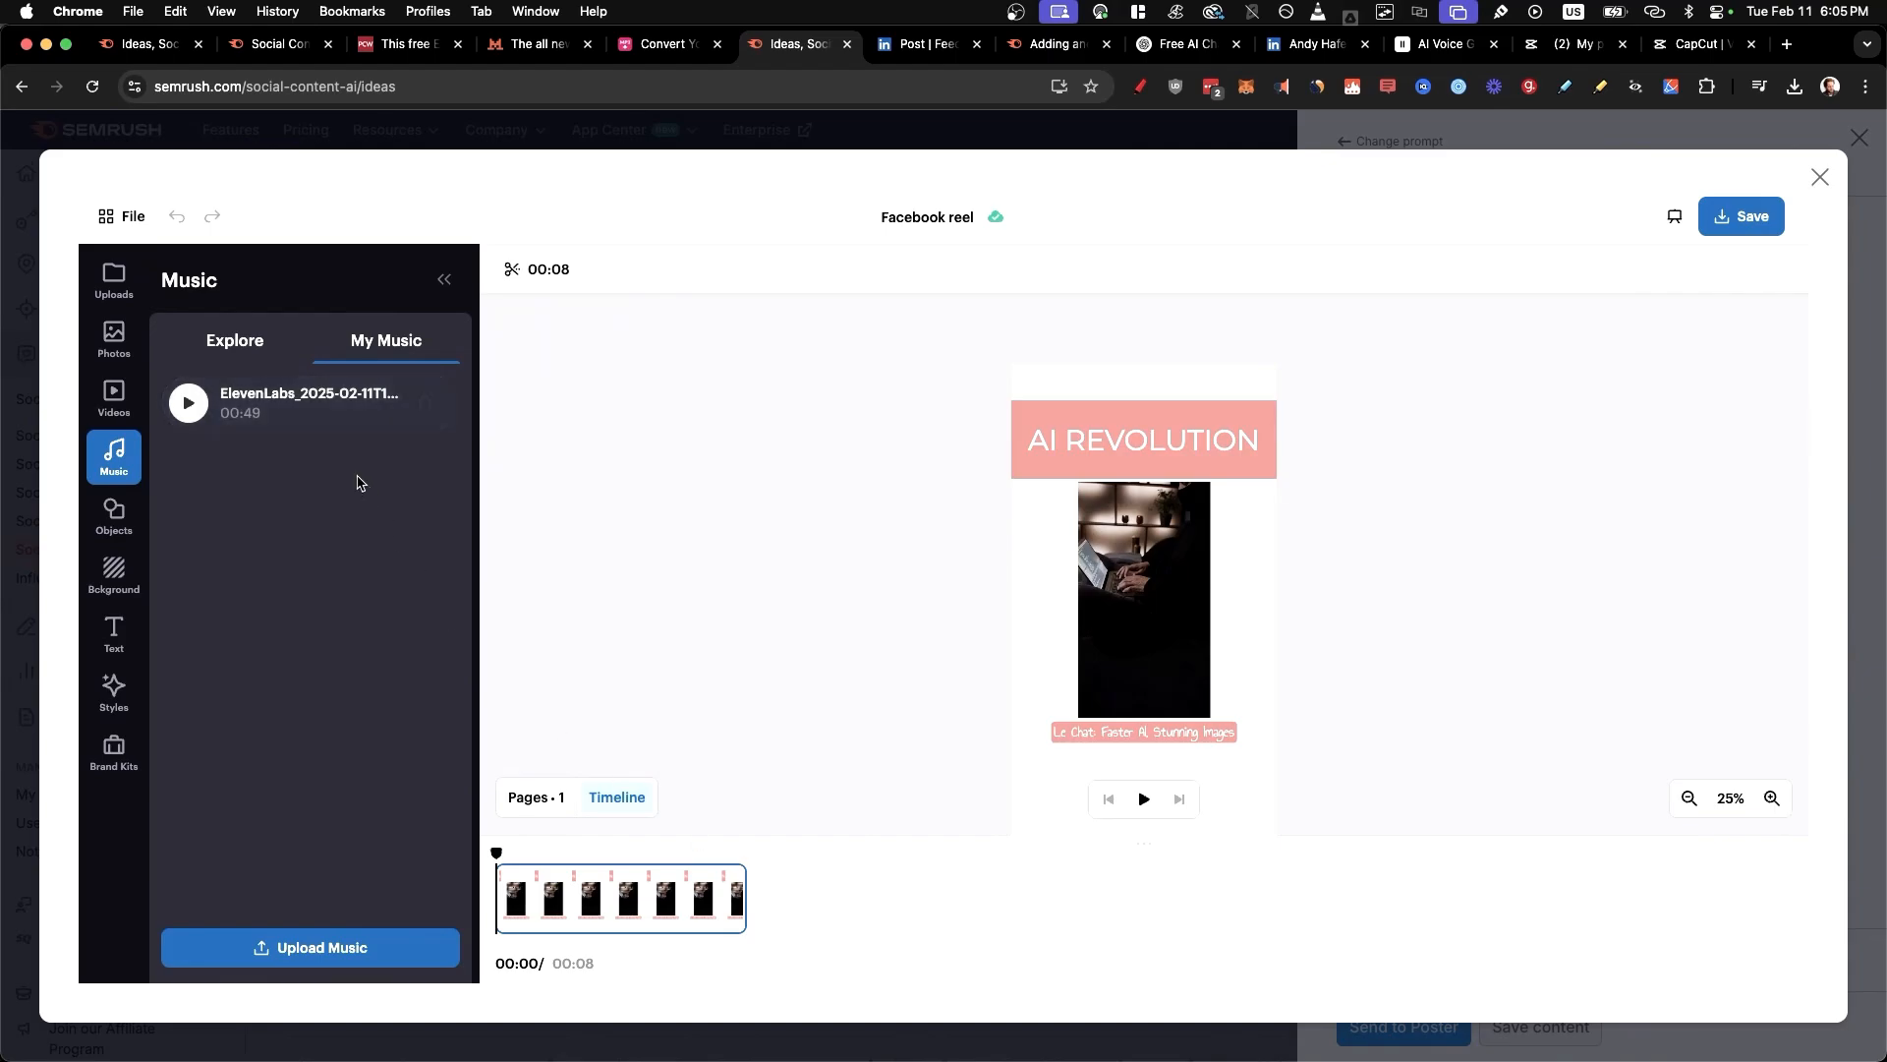
{"action": "left_click", "coordinate": [278, 407]}
Upload the utomp3 MP4 video from the Downloads folder and use it in place of the reel's stock clip
{"action": "mouse_move", "coordinate": [1548, 1052]}
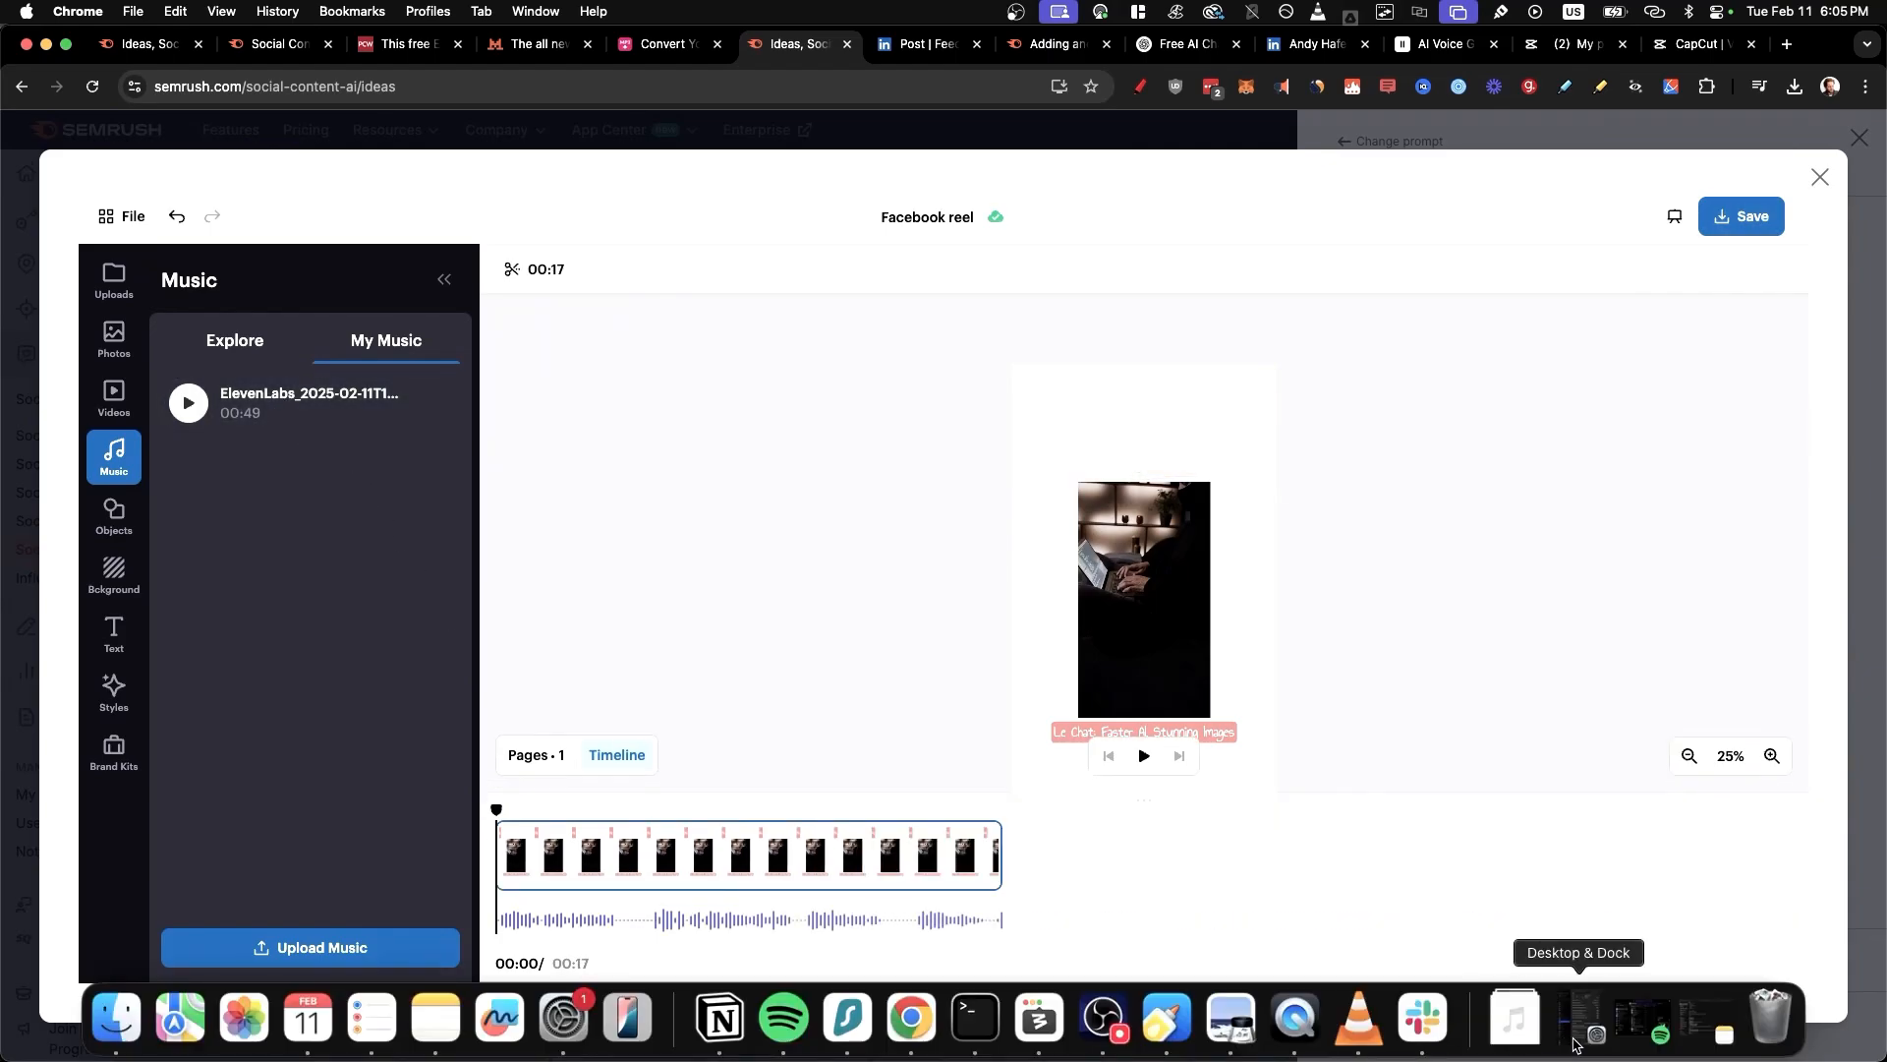
{"action": "left_click", "coordinate": [1515, 1022]}
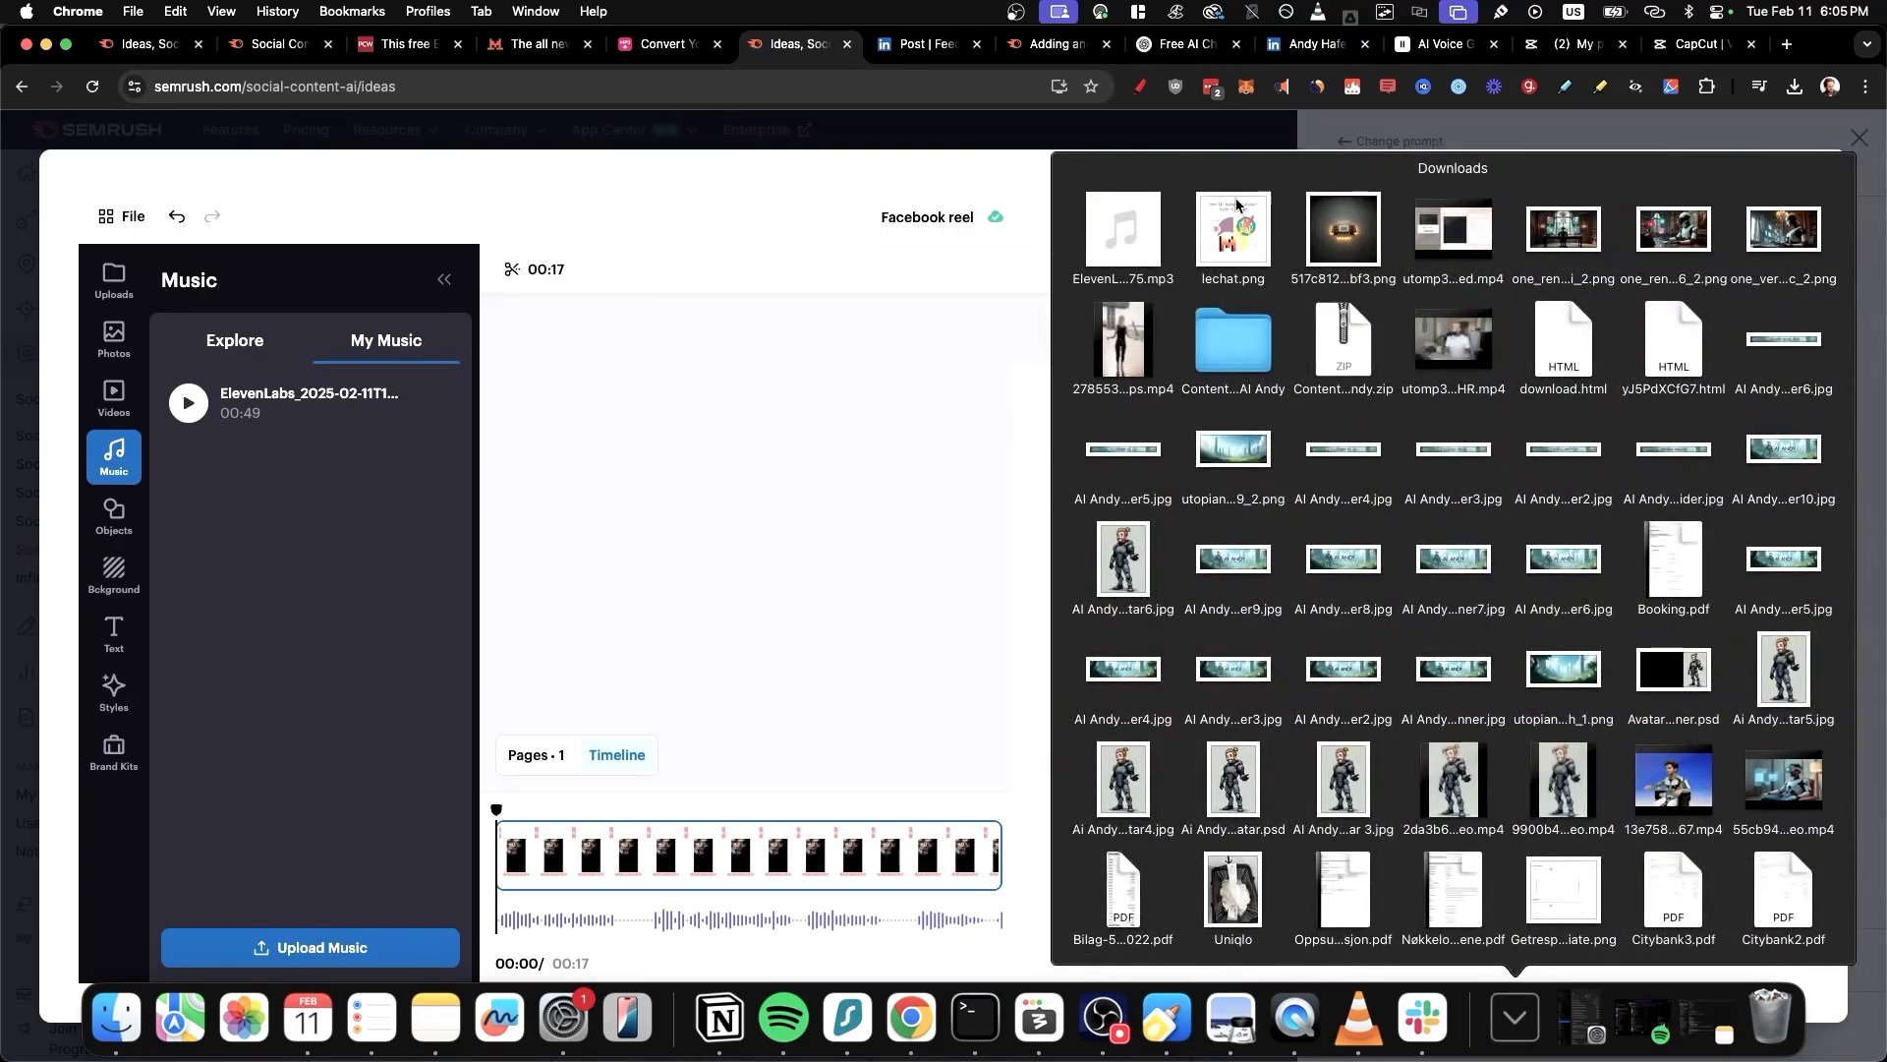
{"action": "left_click_drag", "start_coordinate": [1448, 236], "coordinate": [661, 573]}
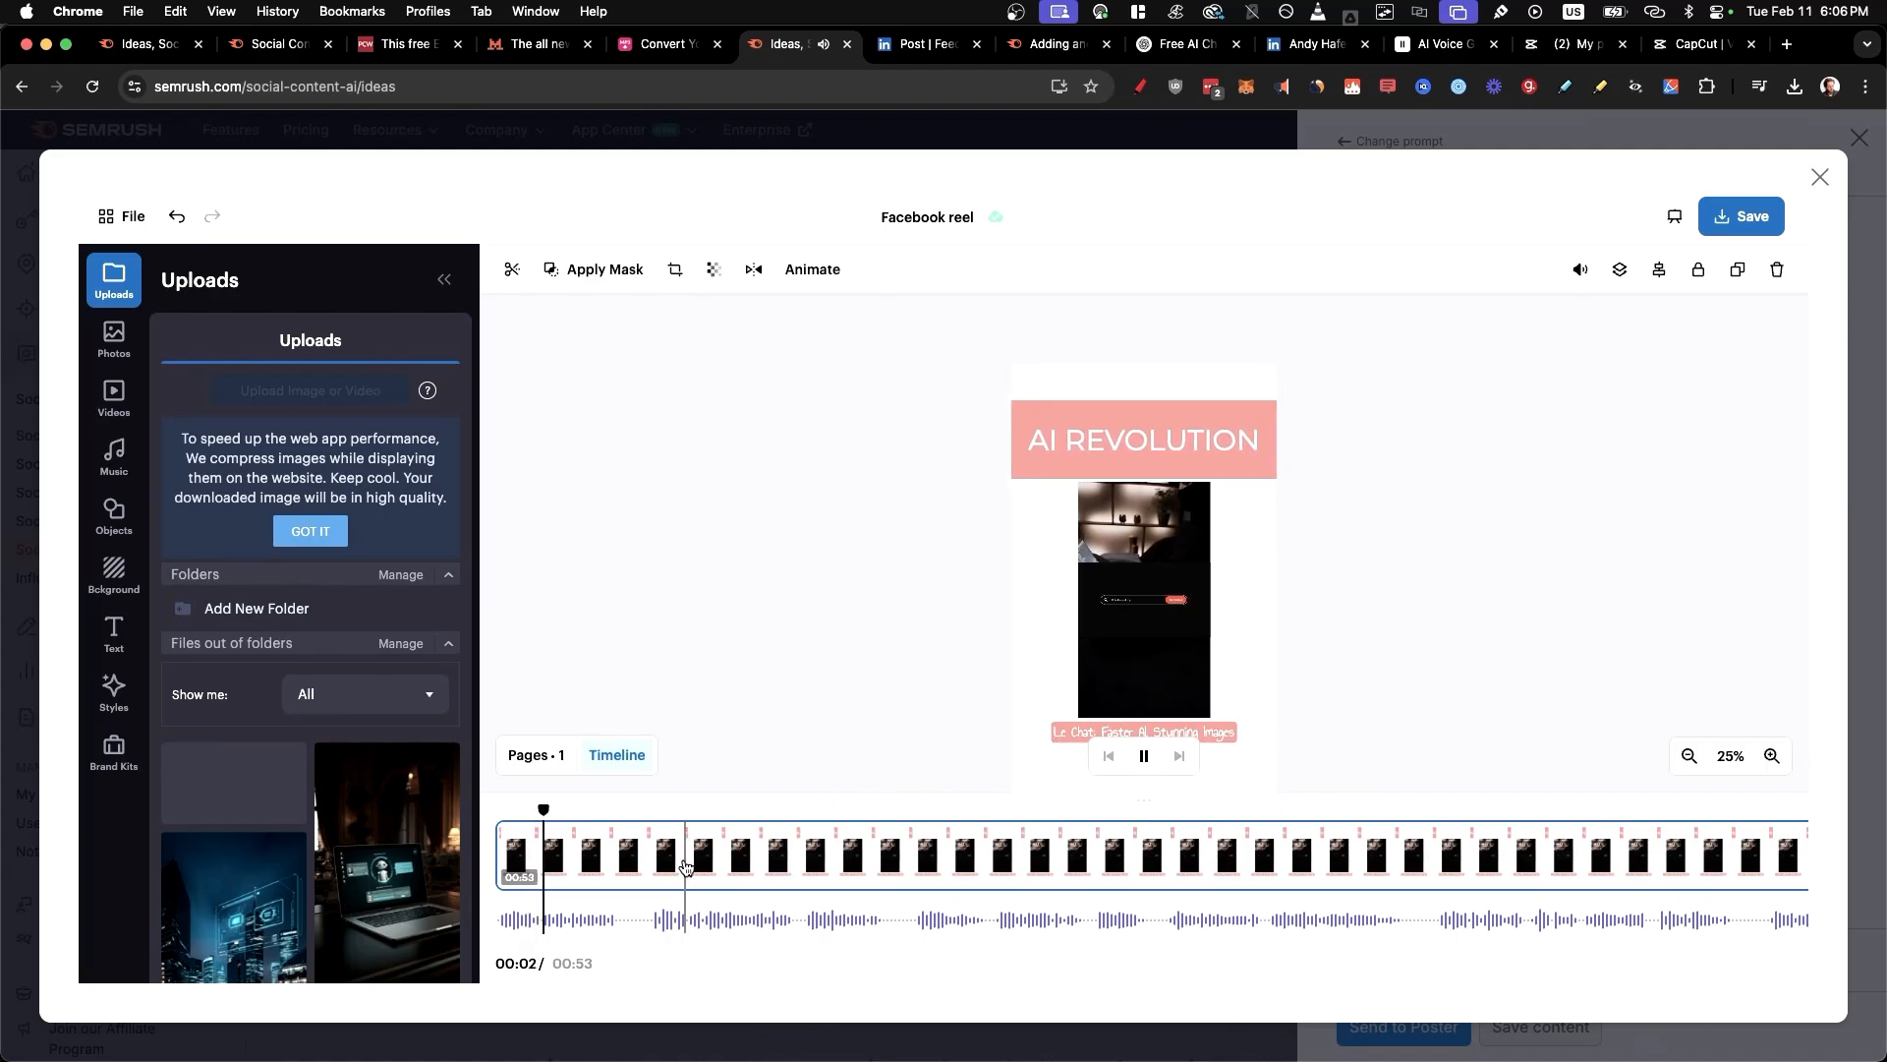
{"action": "left_click", "coordinate": [925, 768]}
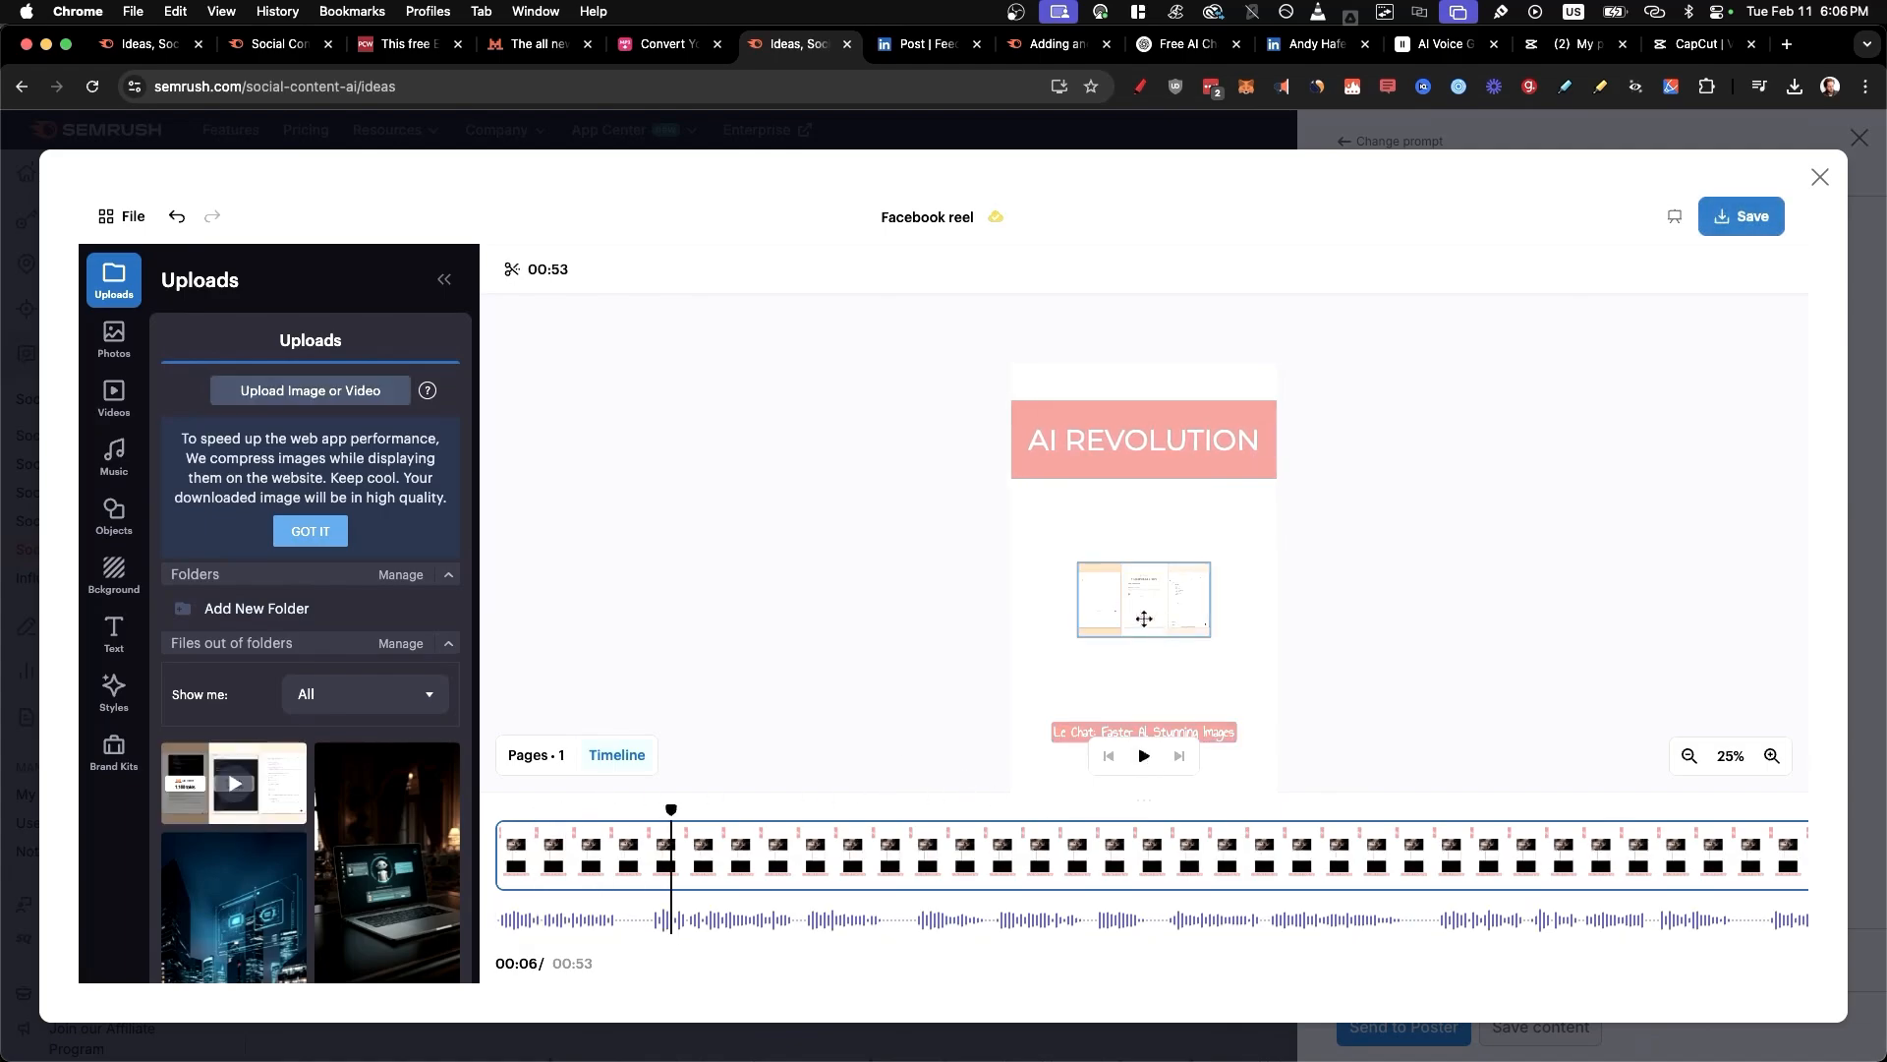
Enlarge the inserted video so it spans the full width of the reel between the heading and the caption
{"action": "left_click", "coordinate": [1143, 619]}
{"action": "left_click_drag", "start_coordinate": [1078, 637], "coordinate": [1014, 673]}
{"action": "mouse_move", "coordinate": [1210, 563]}
{"action": "left_mouse_down"}
{"action": "mouse_move", "coordinate": [1275, 525]}
{"action": "mouse_move", "coordinate": [1230, 544]}
{"action": "left_mouse_up"}
{"action": "left_click_drag", "start_coordinate": [1230, 544], "coordinate": [1231, 537]}
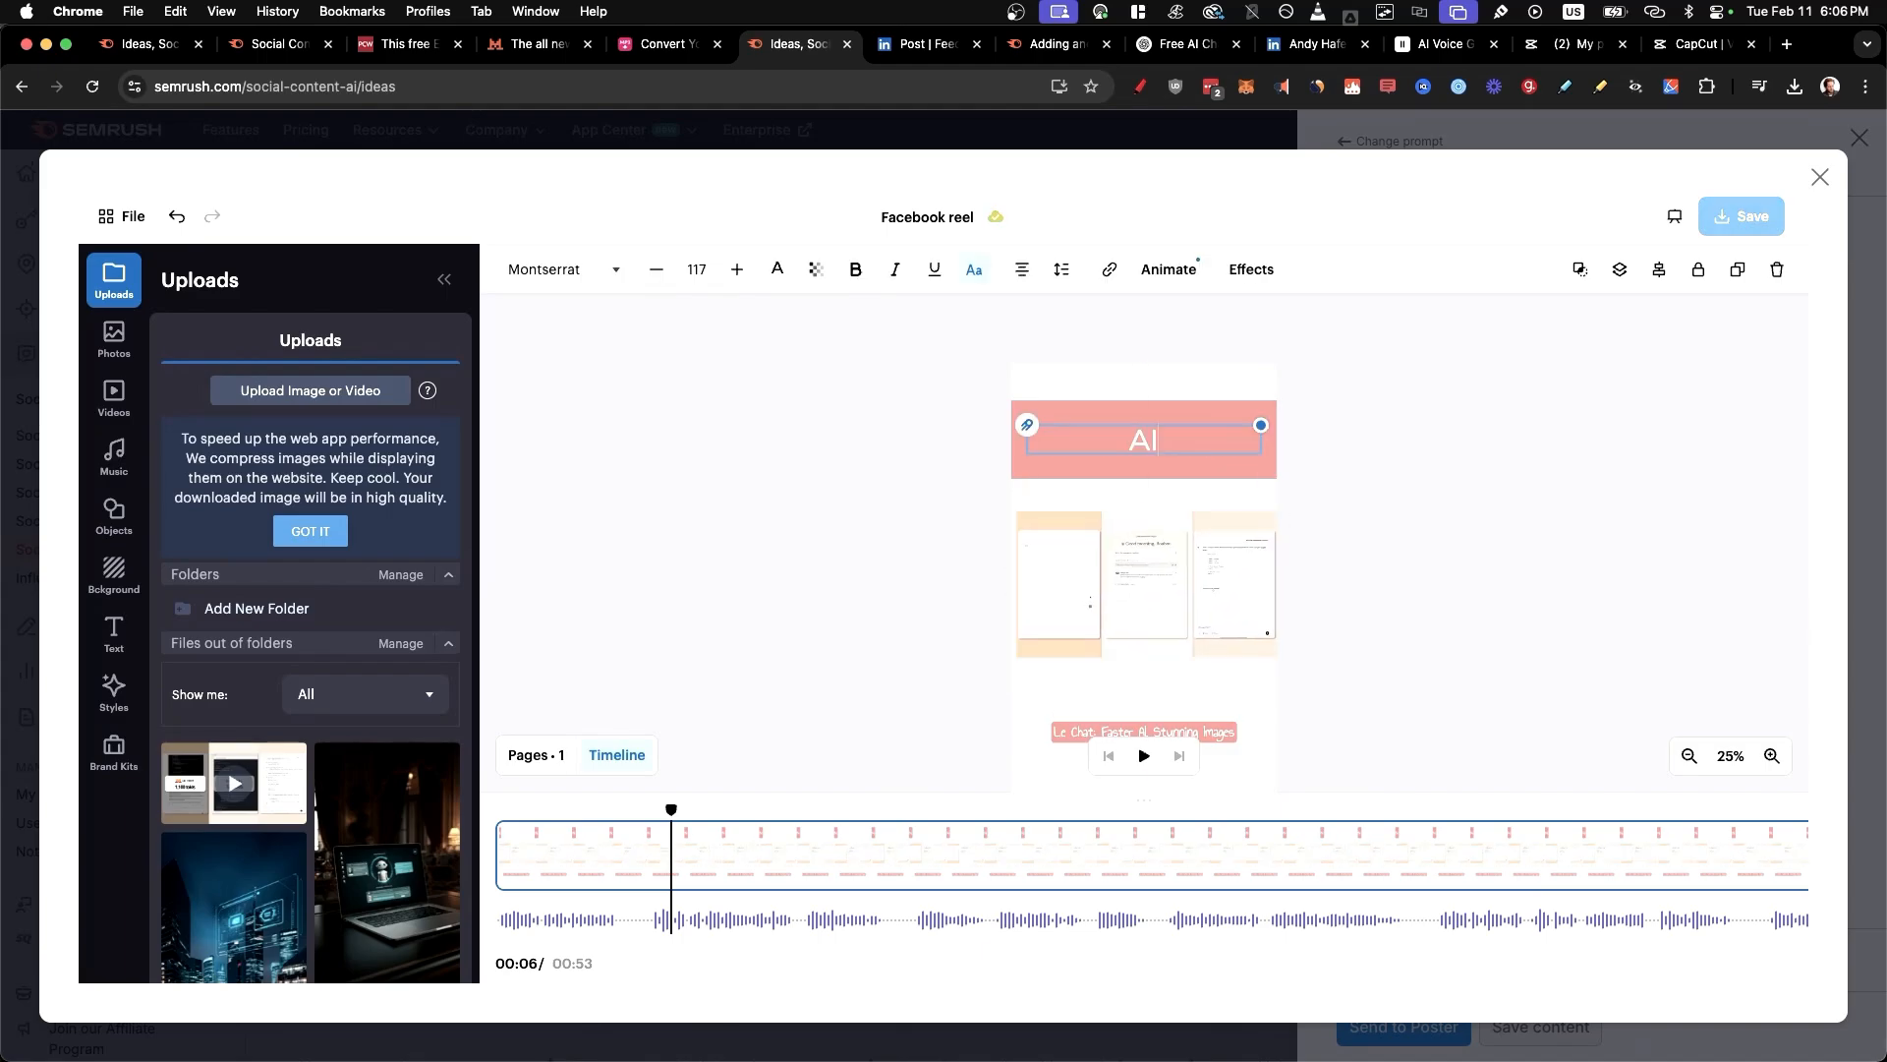
Change the heading to "NEW LLM BEATS CHATGPT", turn the caption into a six-item Le Chat feature list, and enlarge the list
{"action": "key", "text": "BackSpace"}
{"action": "key", "text": "BackSpace"}
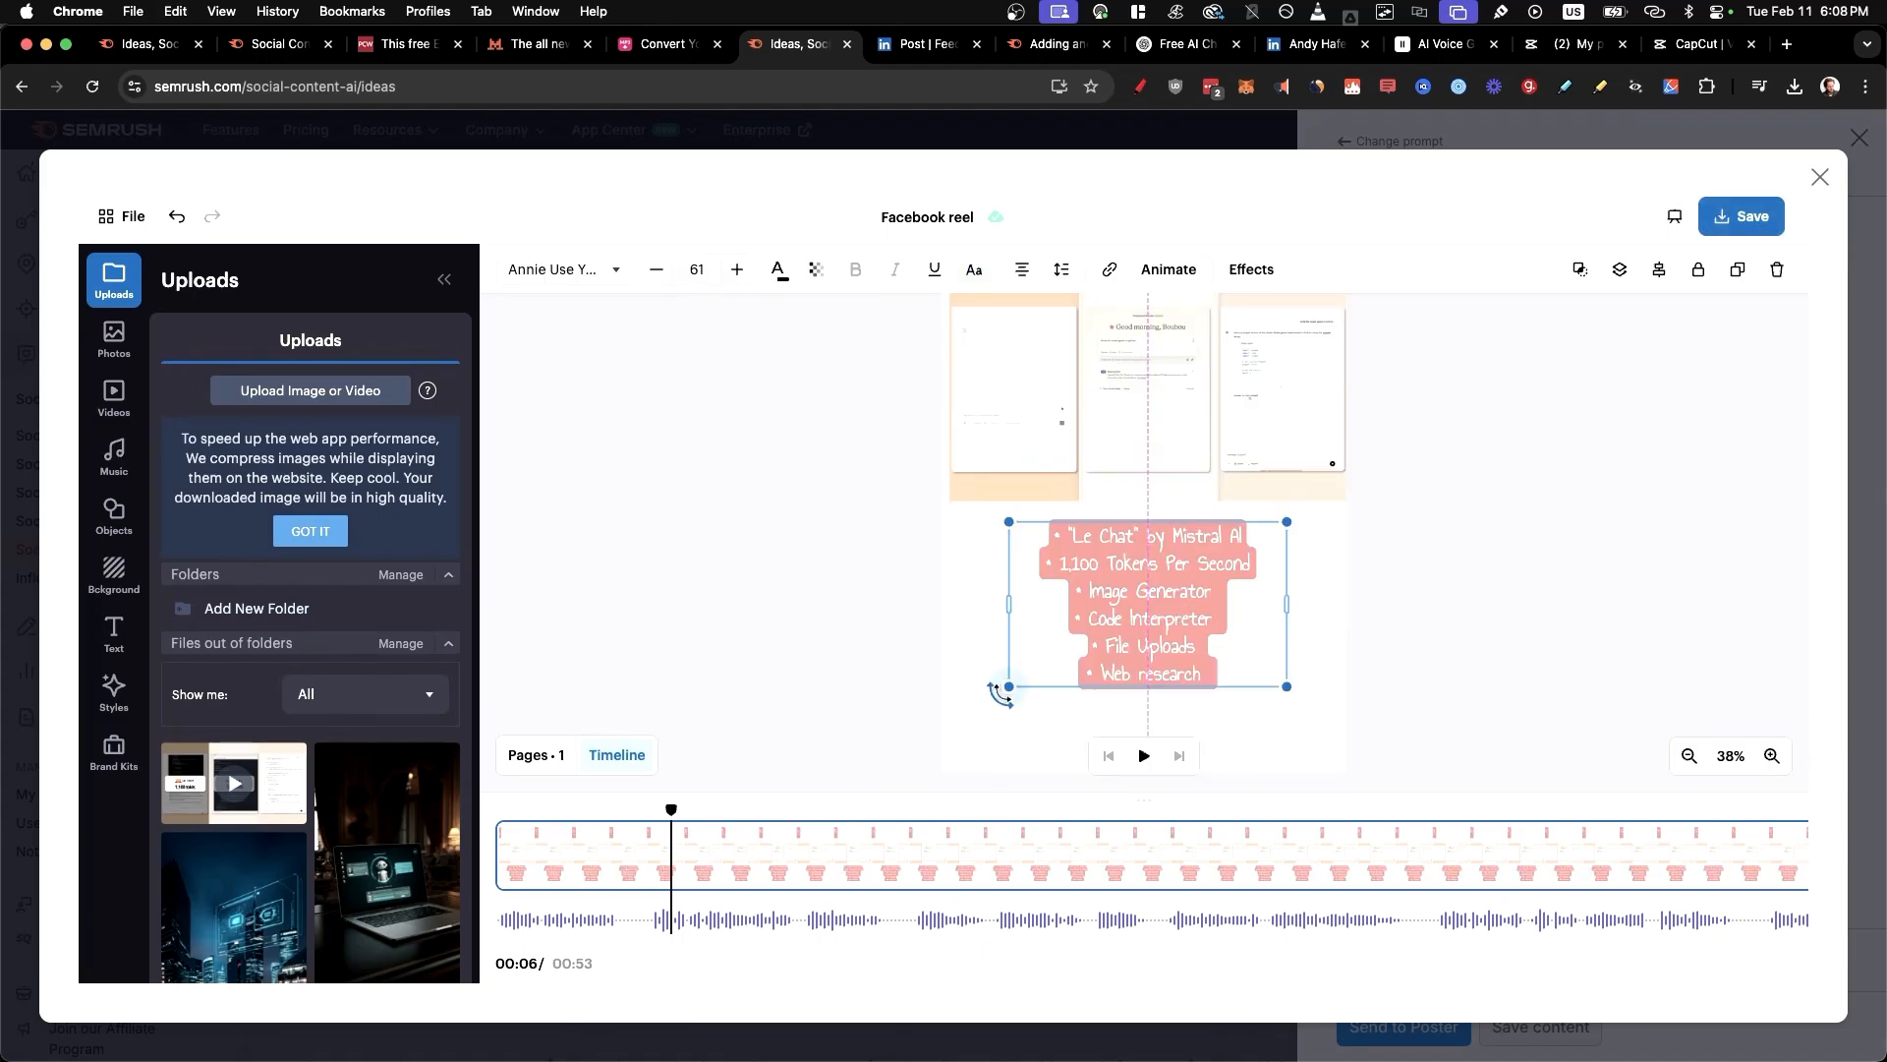
{"action": "left_click_drag", "start_coordinate": [1007, 695], "coordinate": [954, 729]}
{"action": "left_click_drag", "start_coordinate": [1287, 718], "coordinate": [1330, 743]}
{"action": "left_click", "coordinate": [1470, 583]}
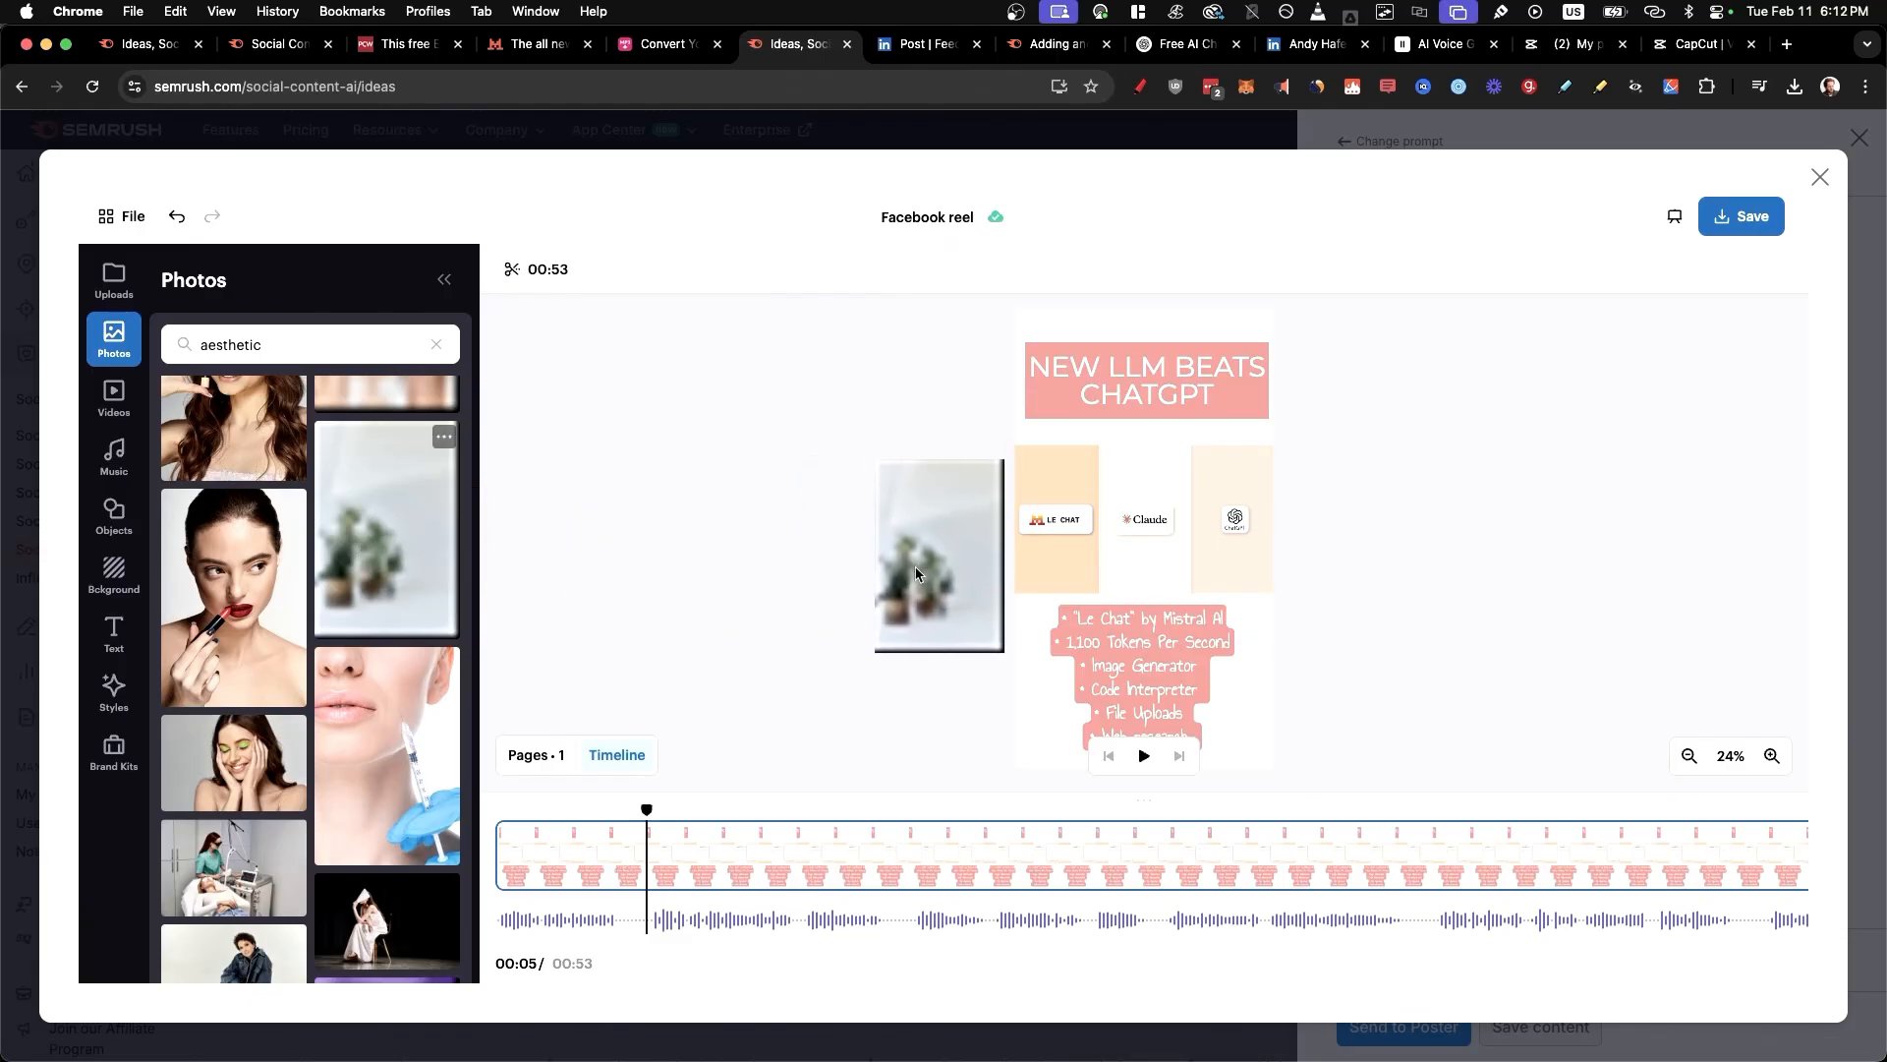
Place the potted plants photo on the reel, enlarge it to cover the whole frame, and send it to the back
{"action": "left_click_drag", "start_coordinate": [916, 573], "coordinate": [1057, 745]}
{"action": "left_click_drag", "start_coordinate": [1147, 597], "coordinate": [1321, 308]}
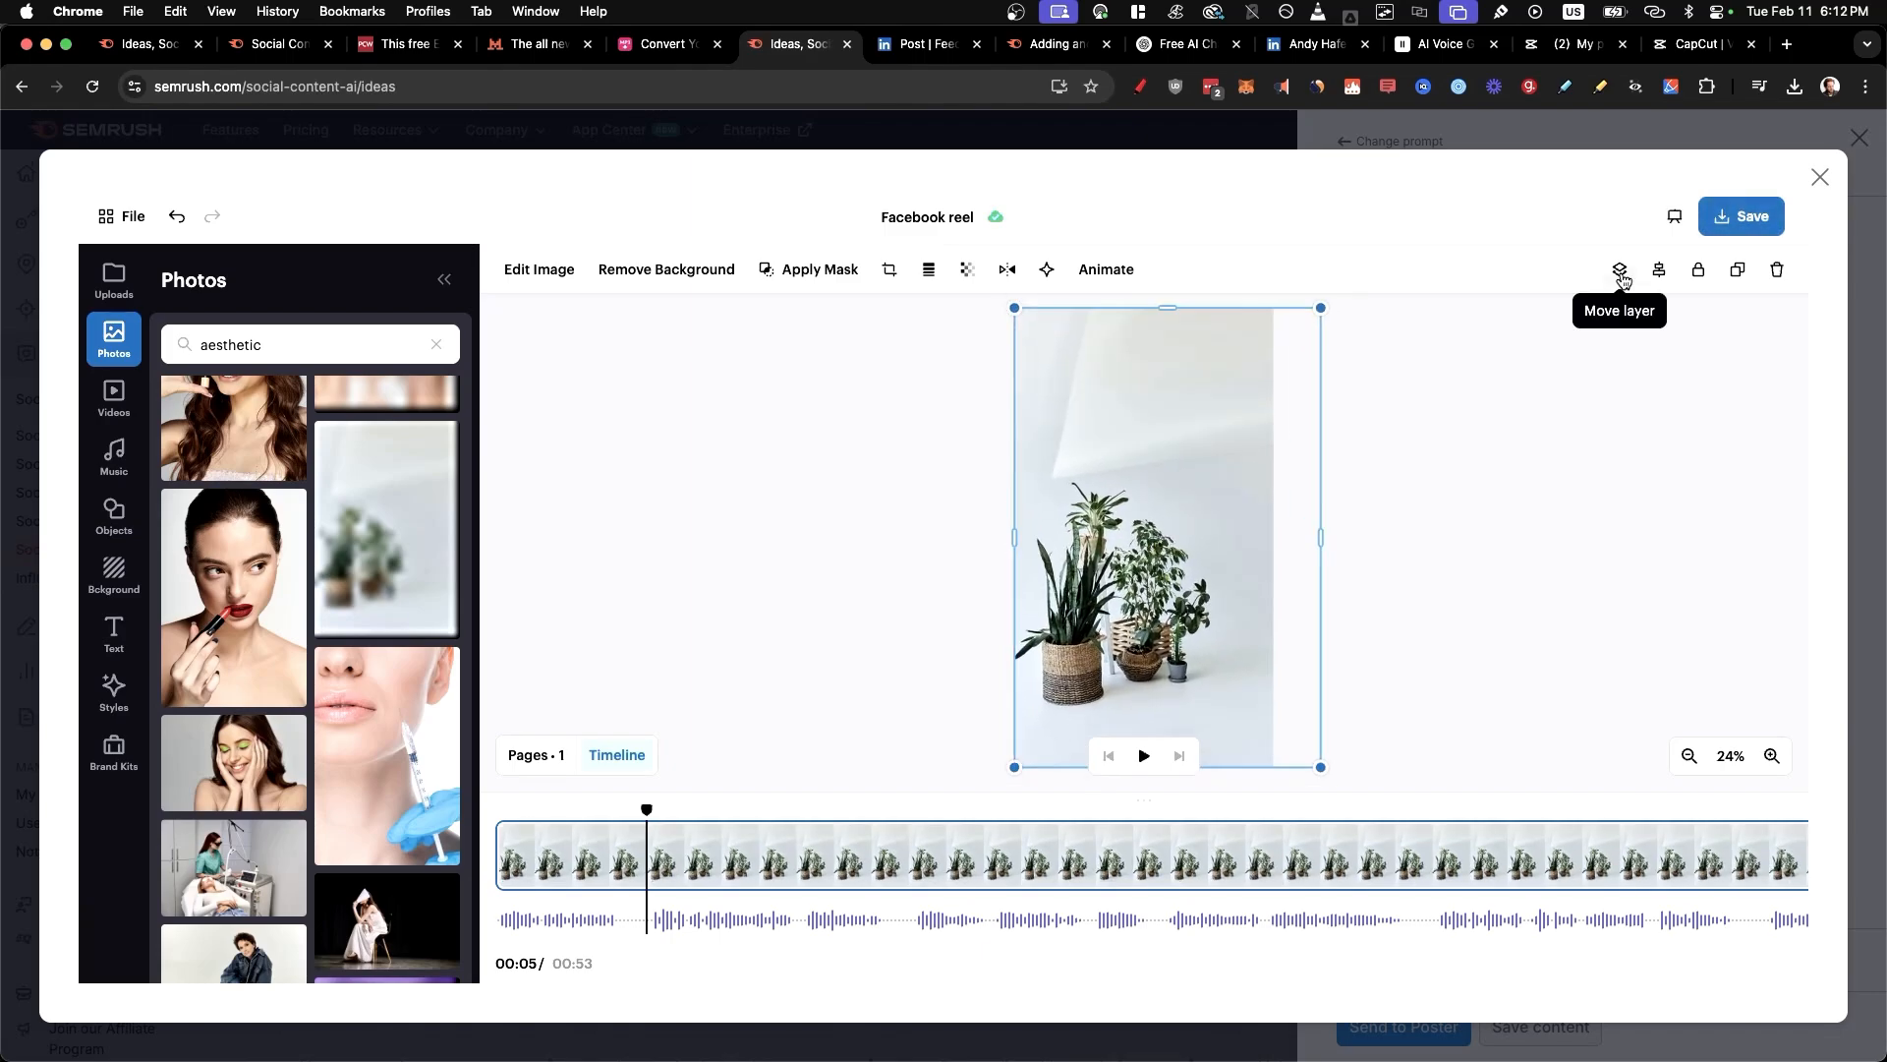
{"action": "left_click", "coordinate": [1620, 271]}
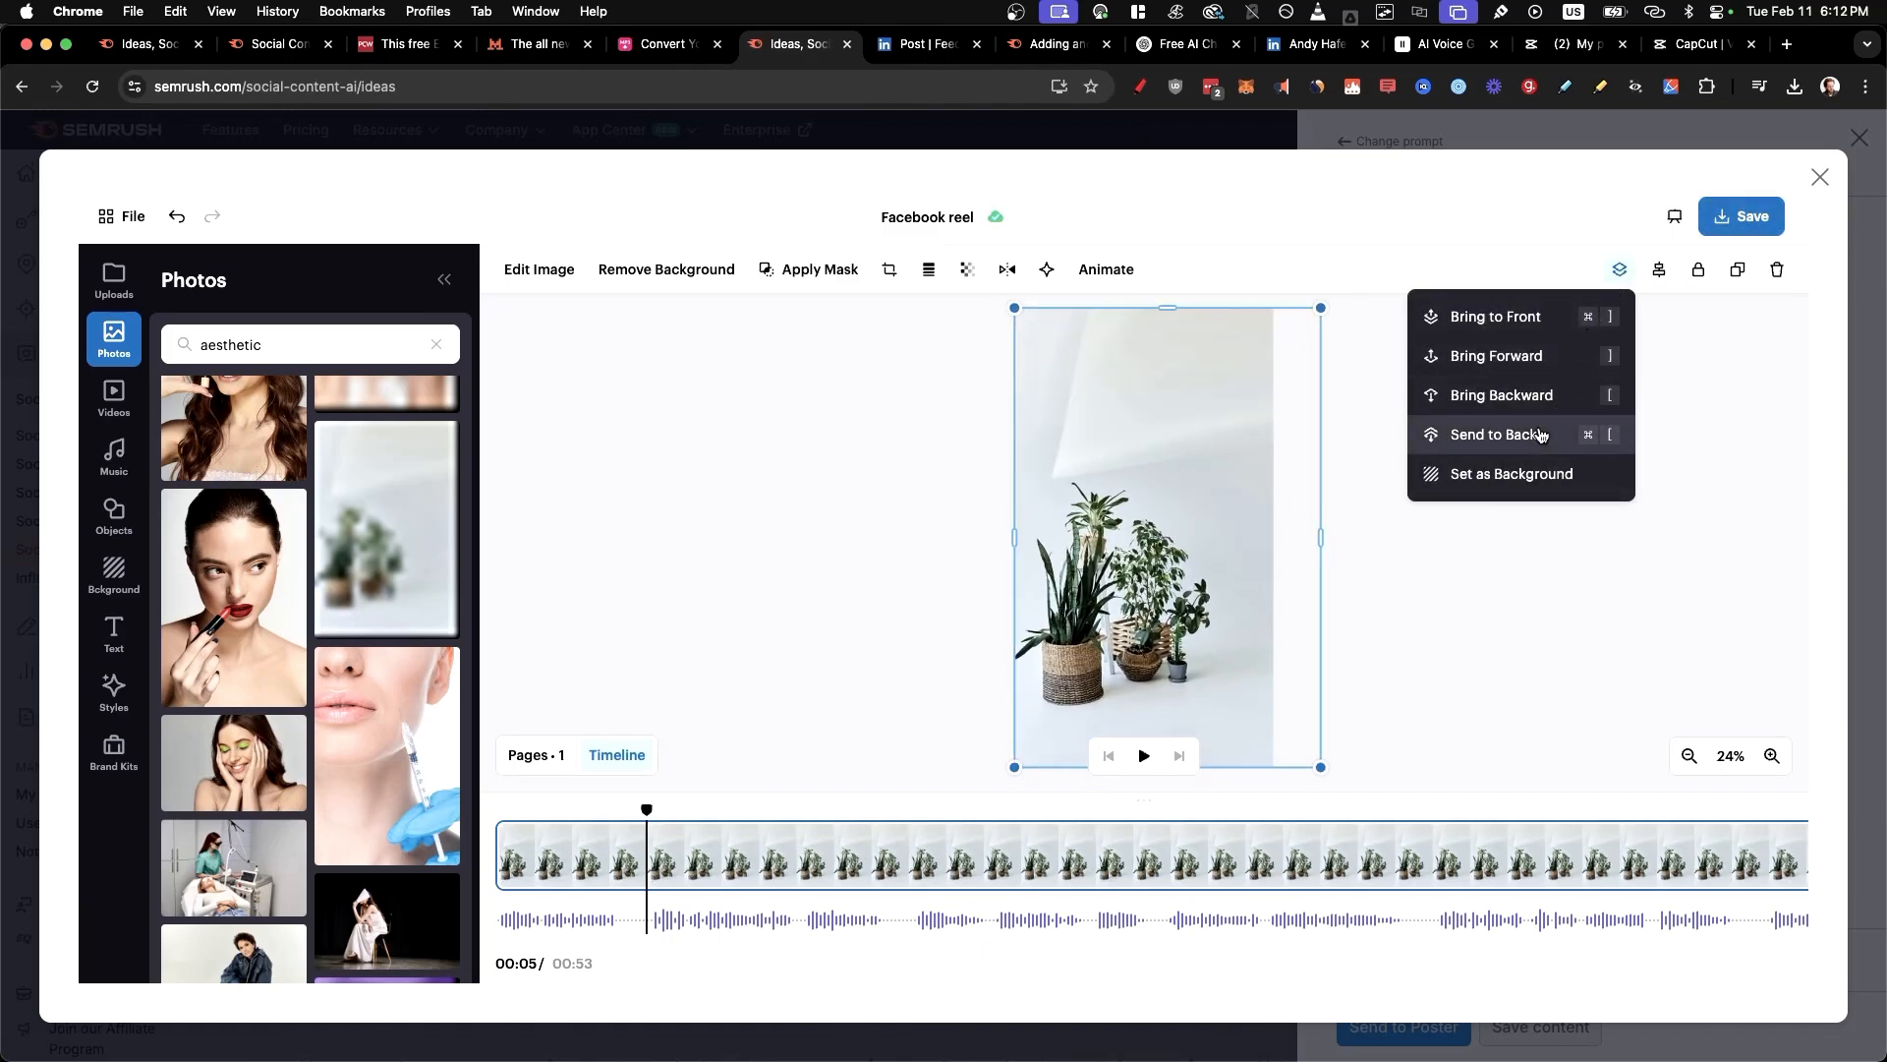
{"action": "left_click", "coordinate": [1539, 434]}
Lower the opacity of the plants background photo and save the reel design
{"action": "left_click", "coordinate": [968, 271]}
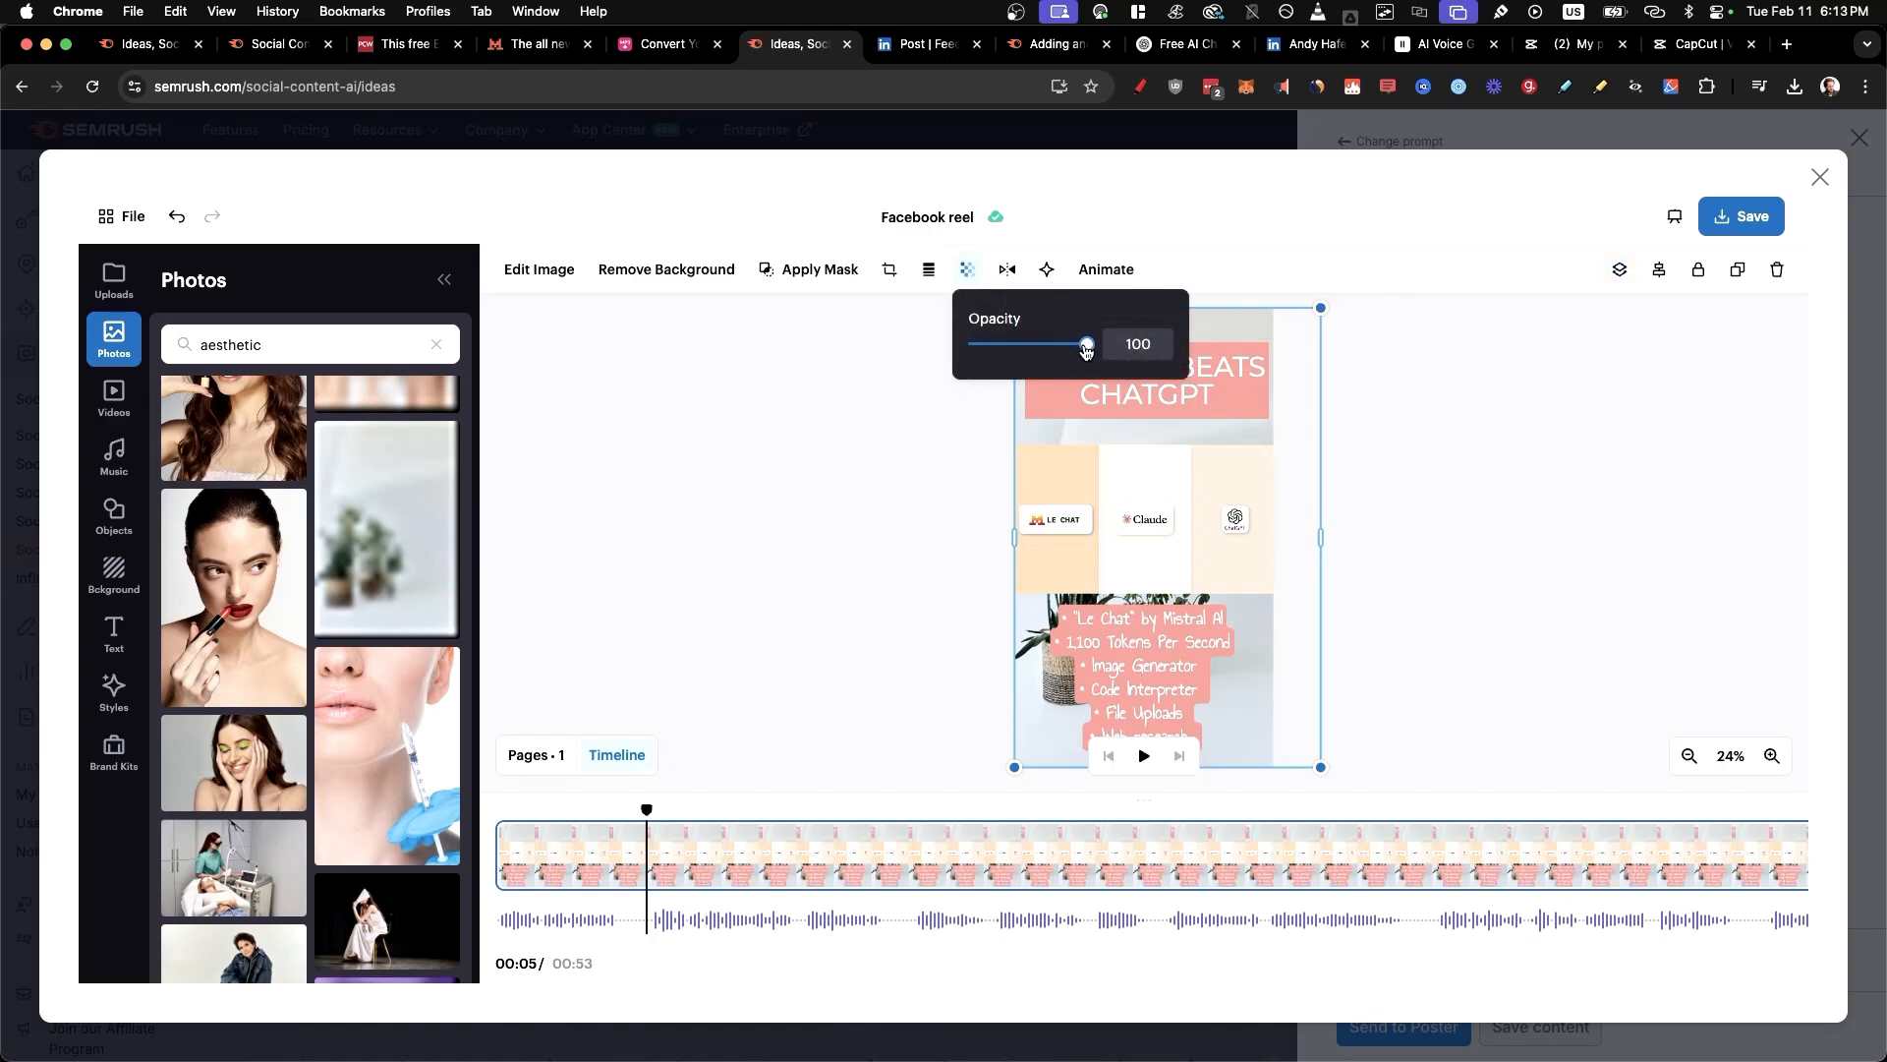
{"action": "left_click_drag", "start_coordinate": [1075, 347], "coordinate": [1011, 343]}
{"action": "left_click", "coordinate": [1551, 588]}
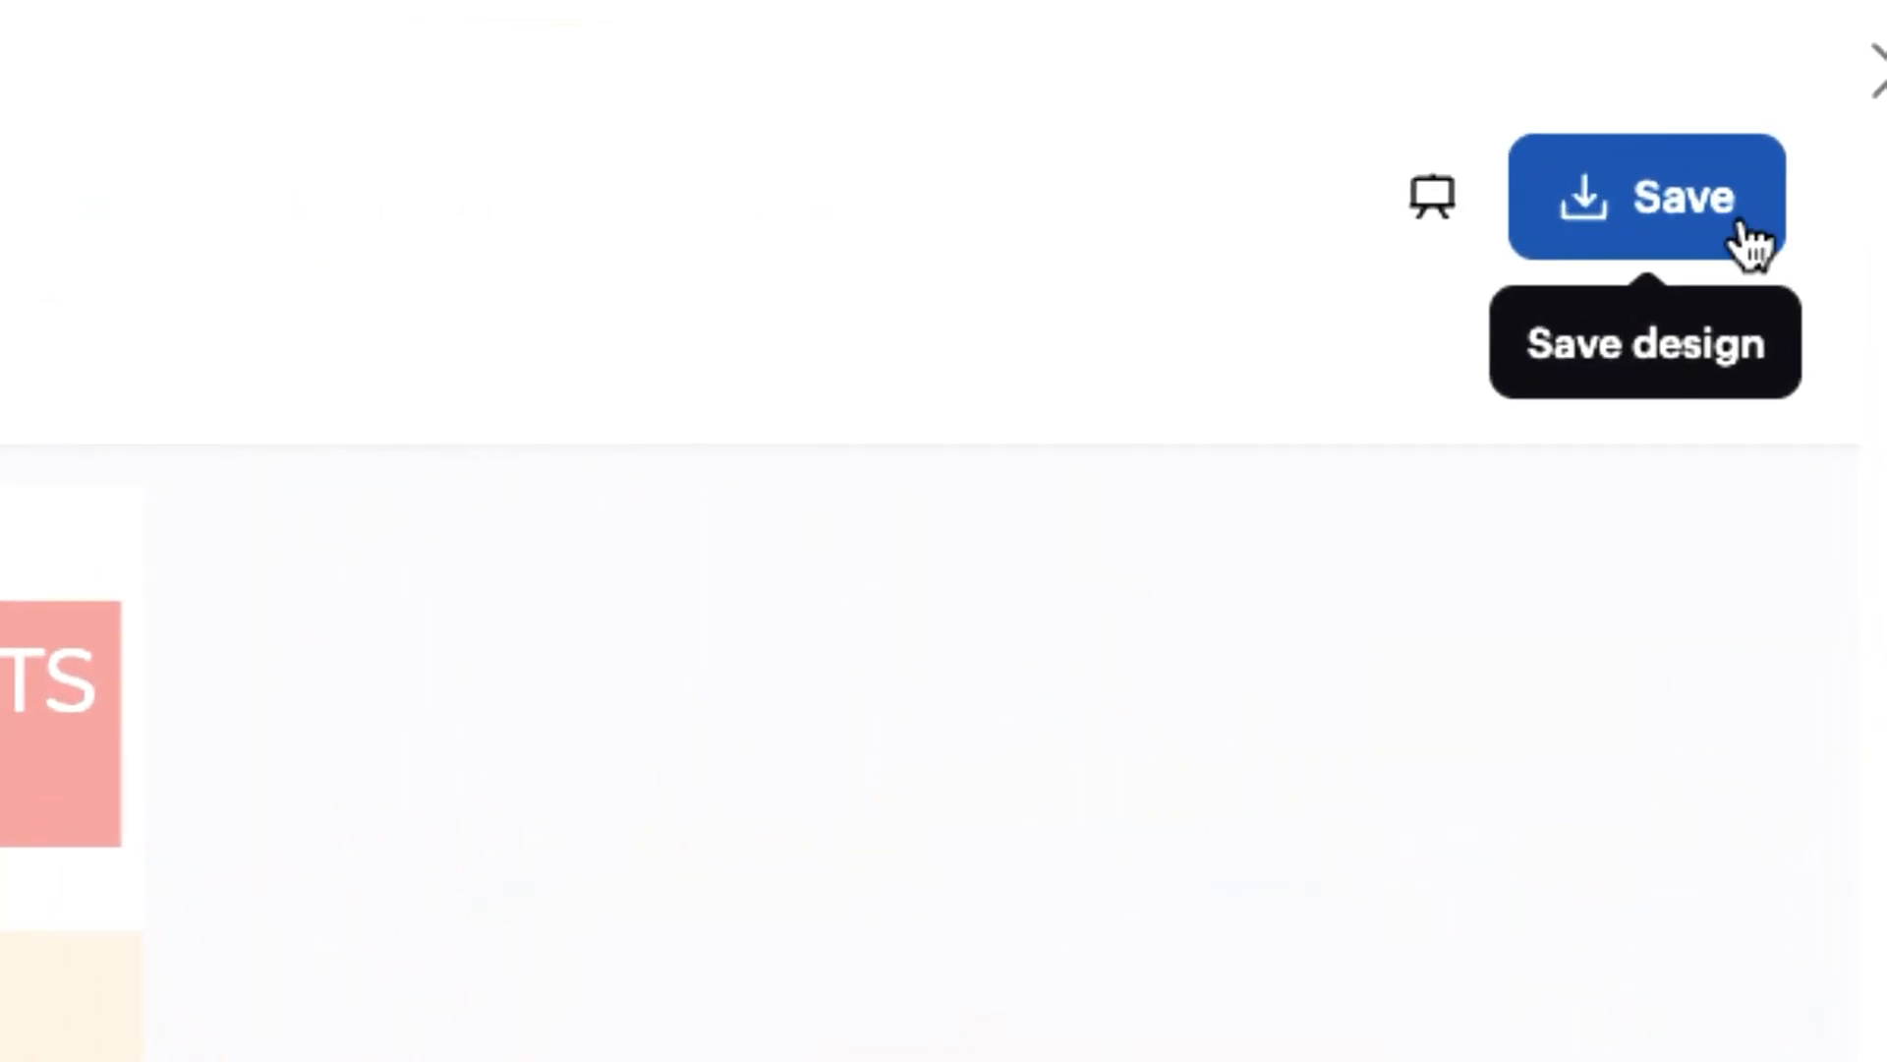
{"action": "left_click", "coordinate": [1743, 241]}
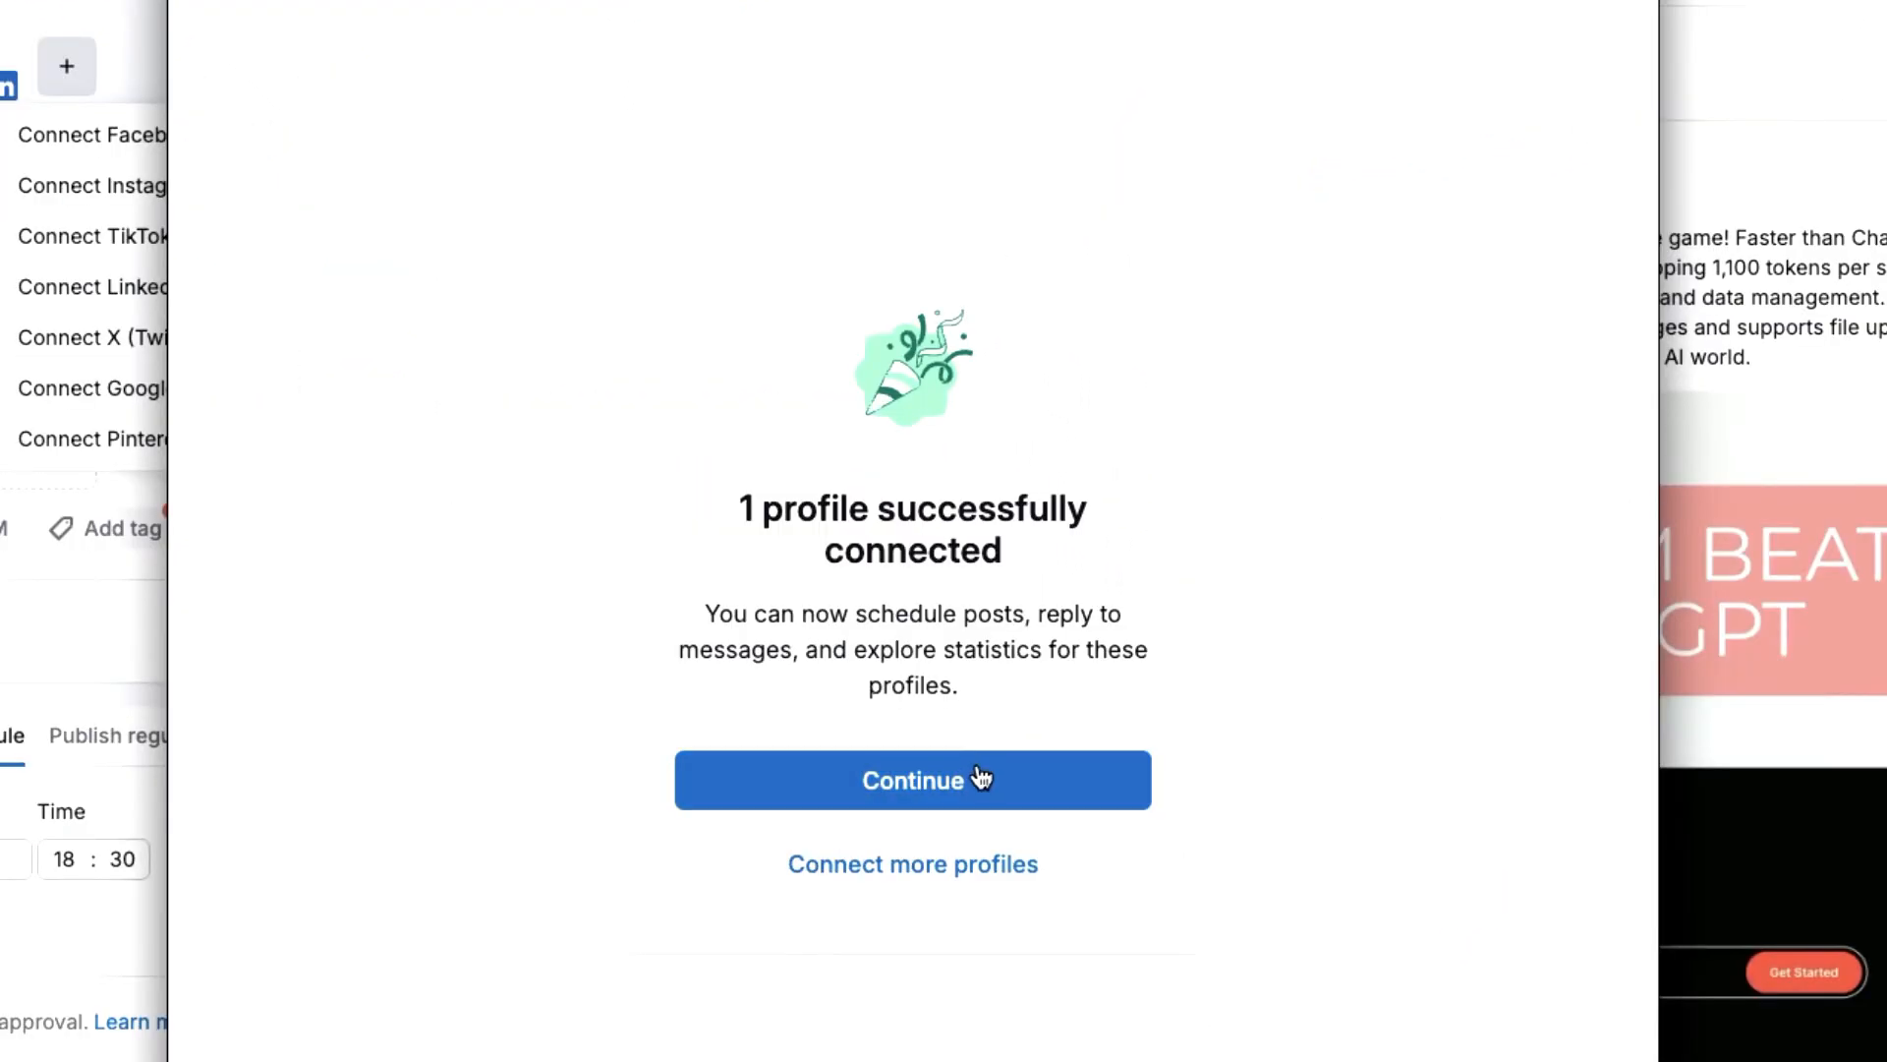
Finish connecting the additional social profile and turn on the Story option for the Instagram post
{"action": "left_click", "coordinate": [980, 777]}
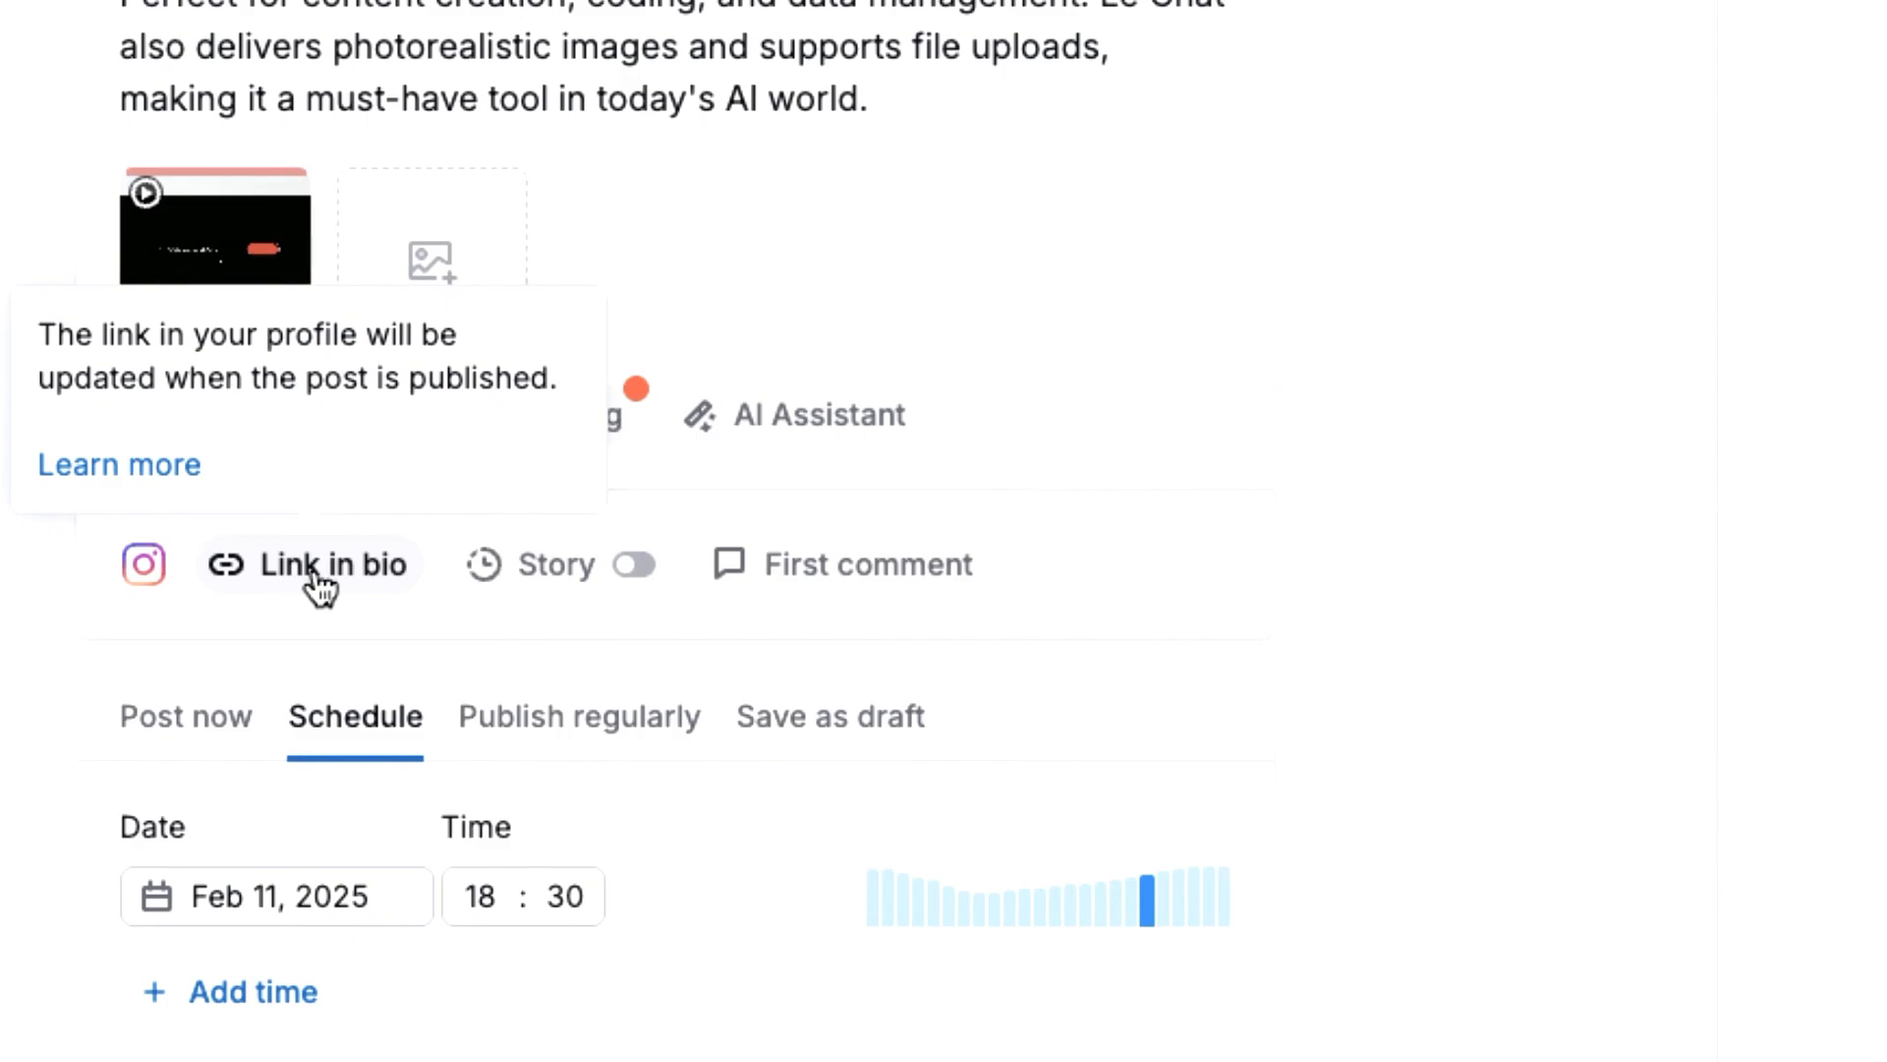
{"action": "left_click", "coordinate": [382, 578]}
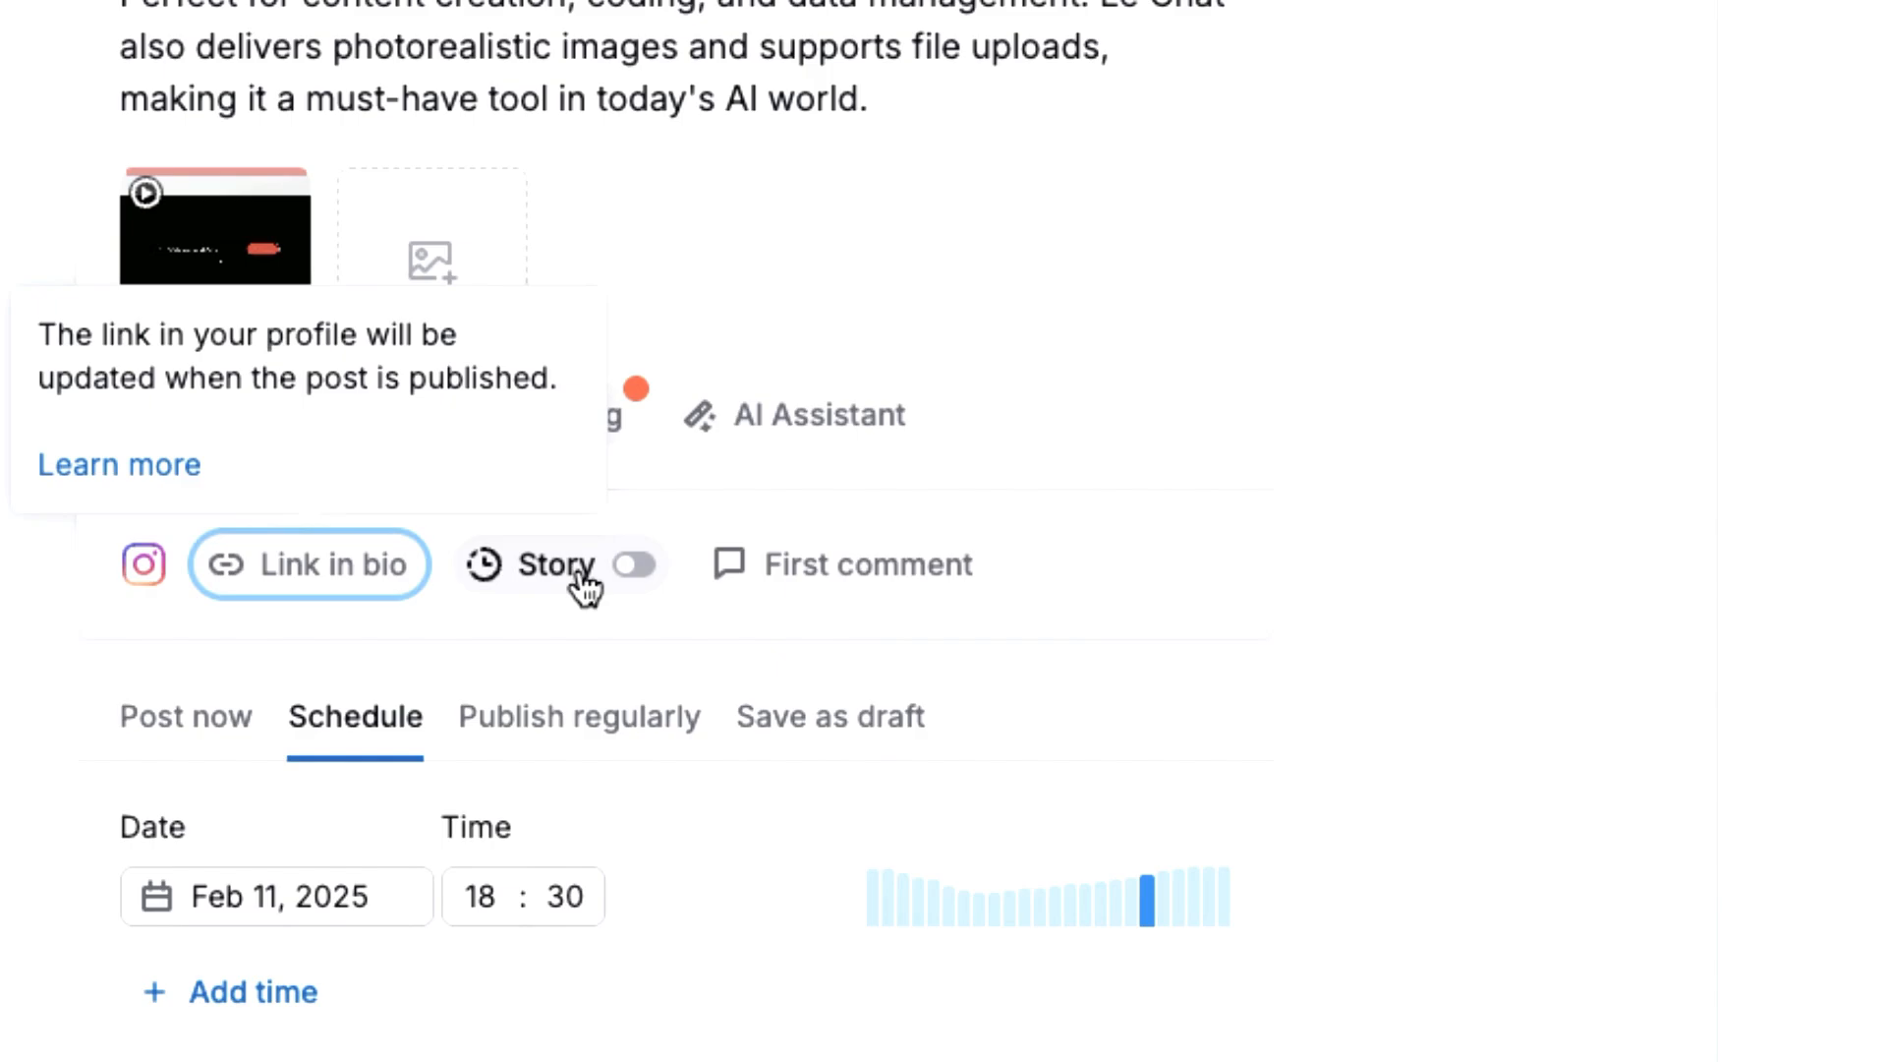
{"action": "left_click", "coordinate": [586, 588]}
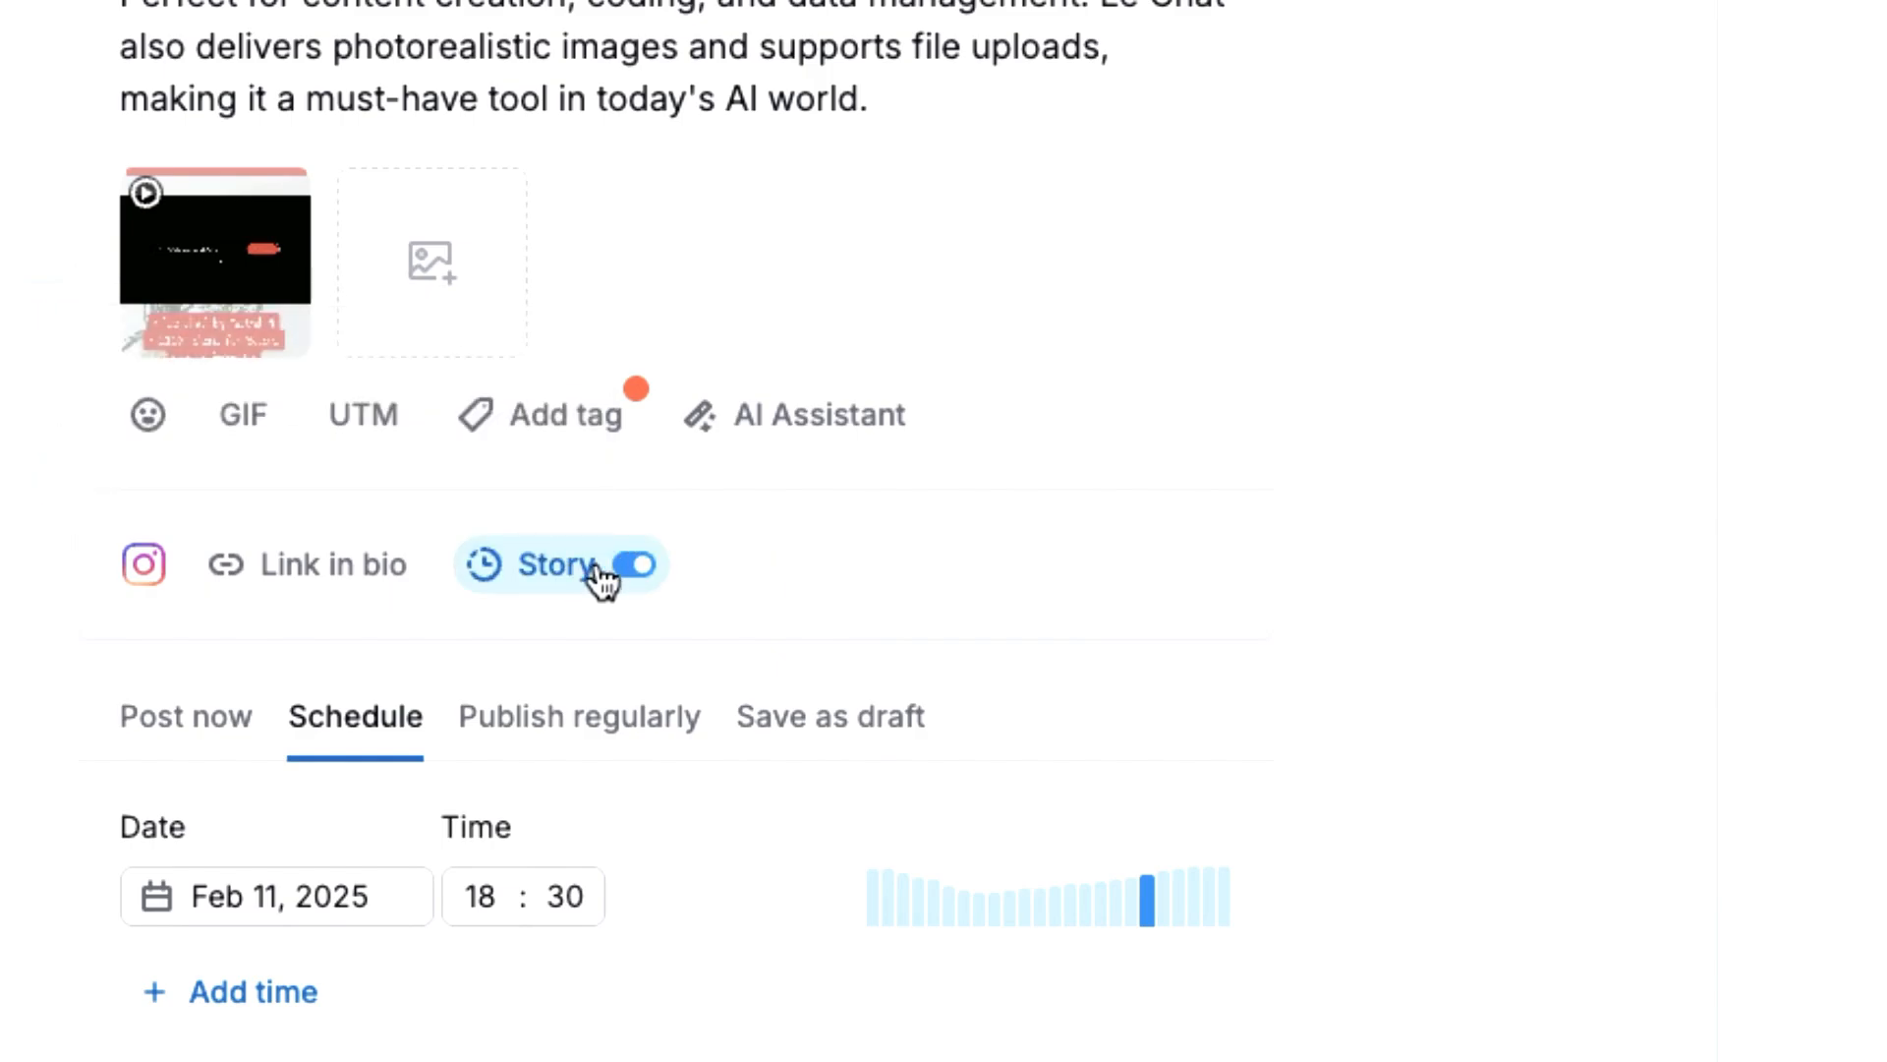
{"action": "left_click", "coordinate": [618, 591]}
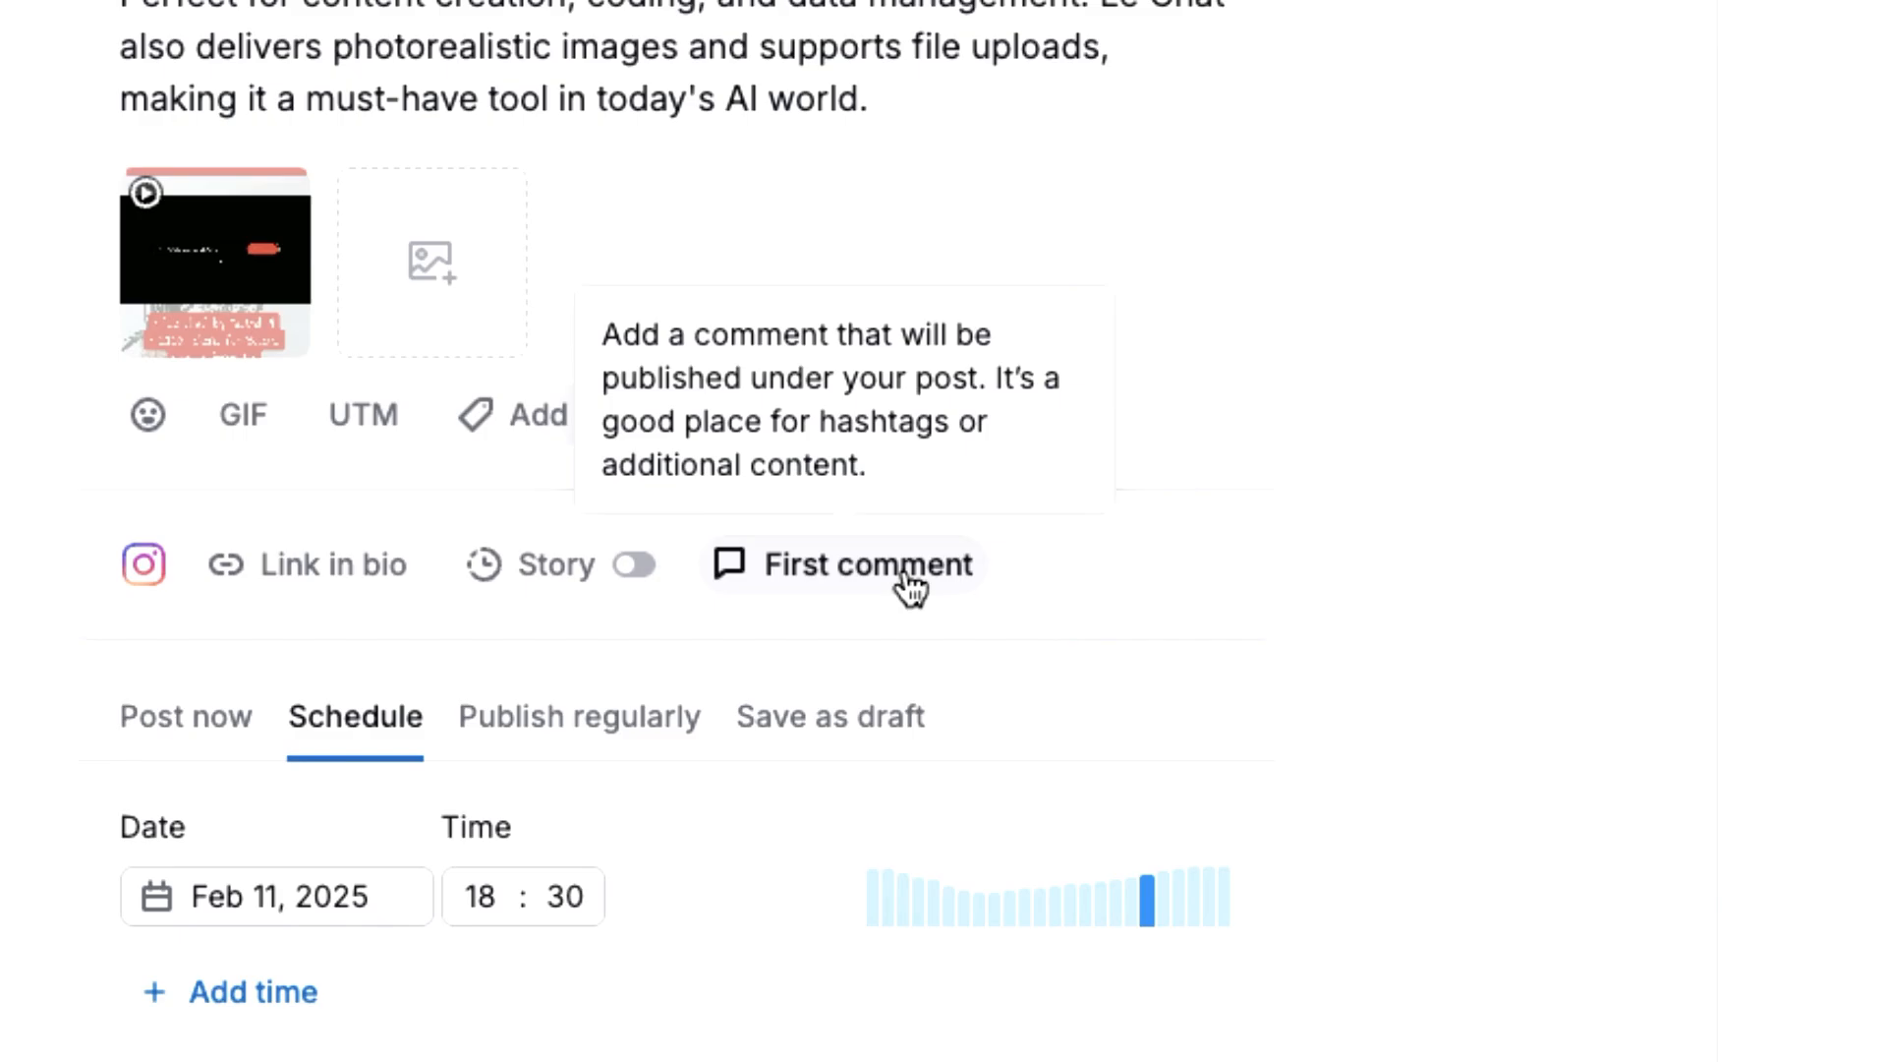
{"action": "left_click", "coordinate": [625, 582]}
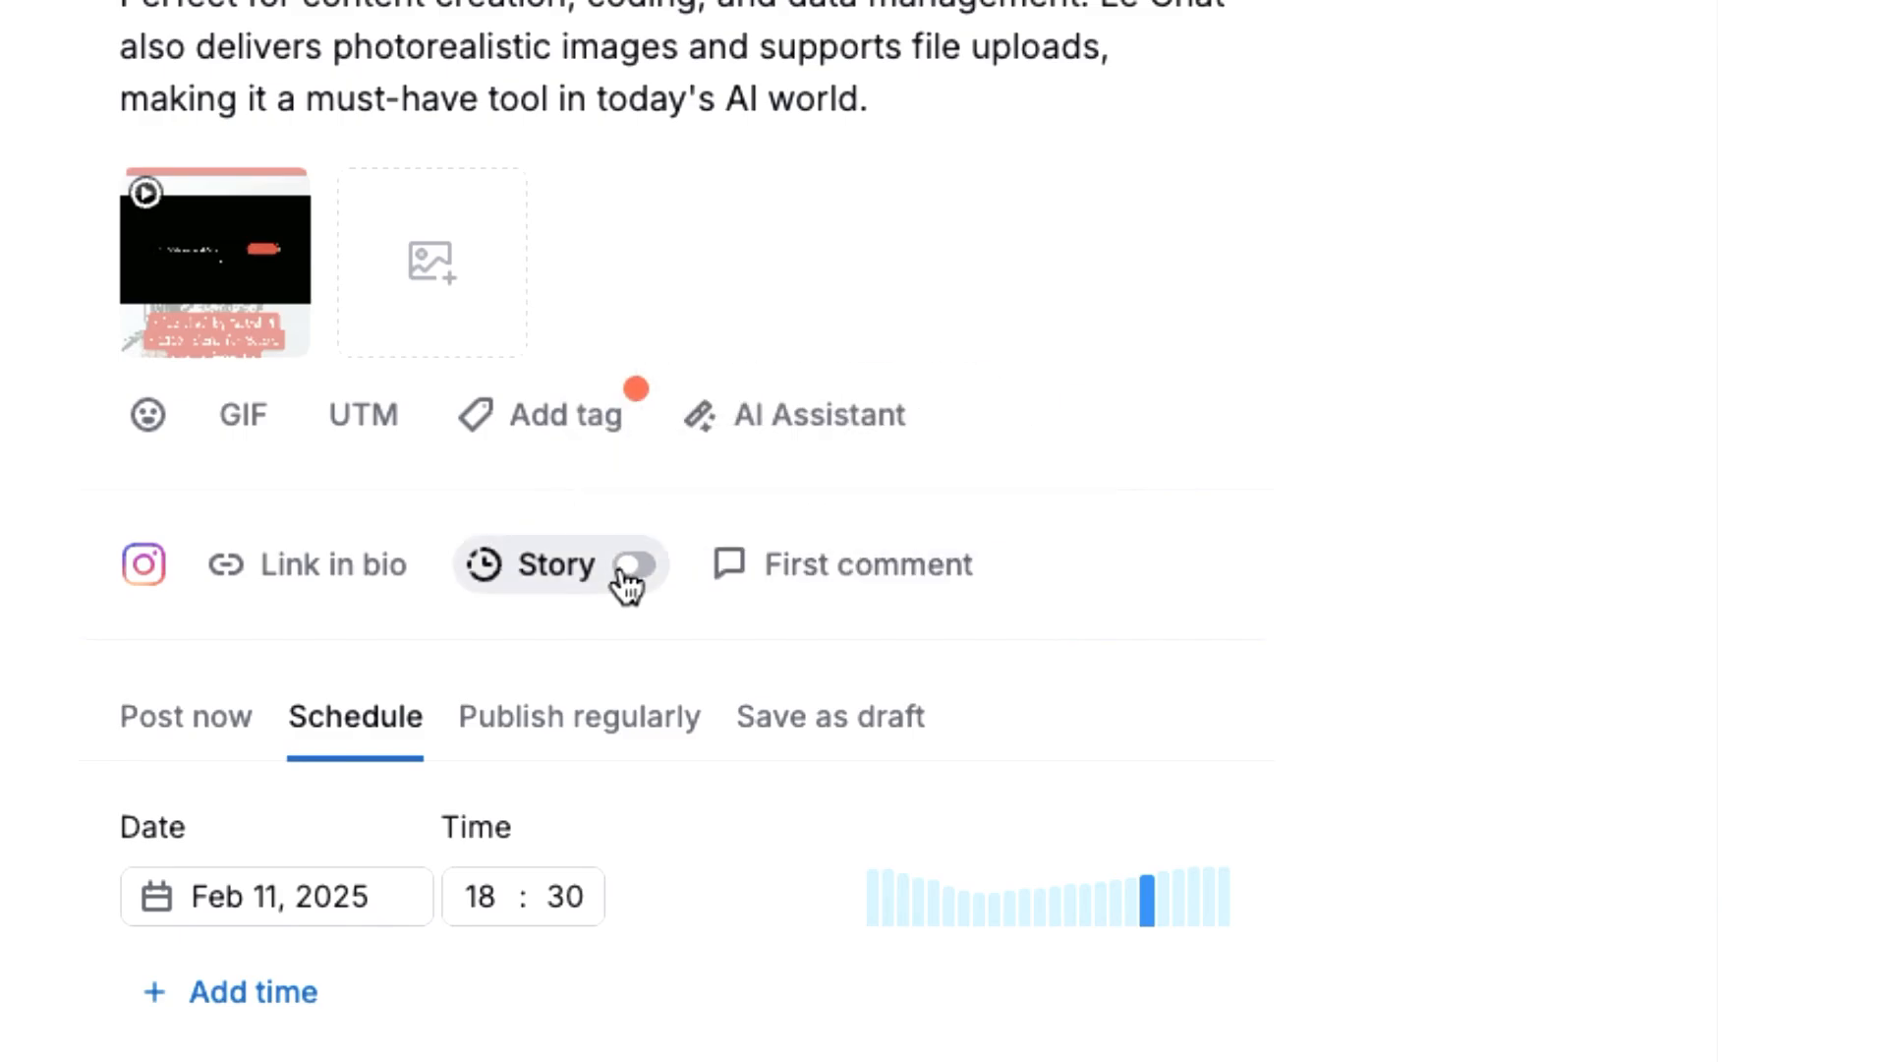
{"action": "left_click", "coordinate": [188, 717]}
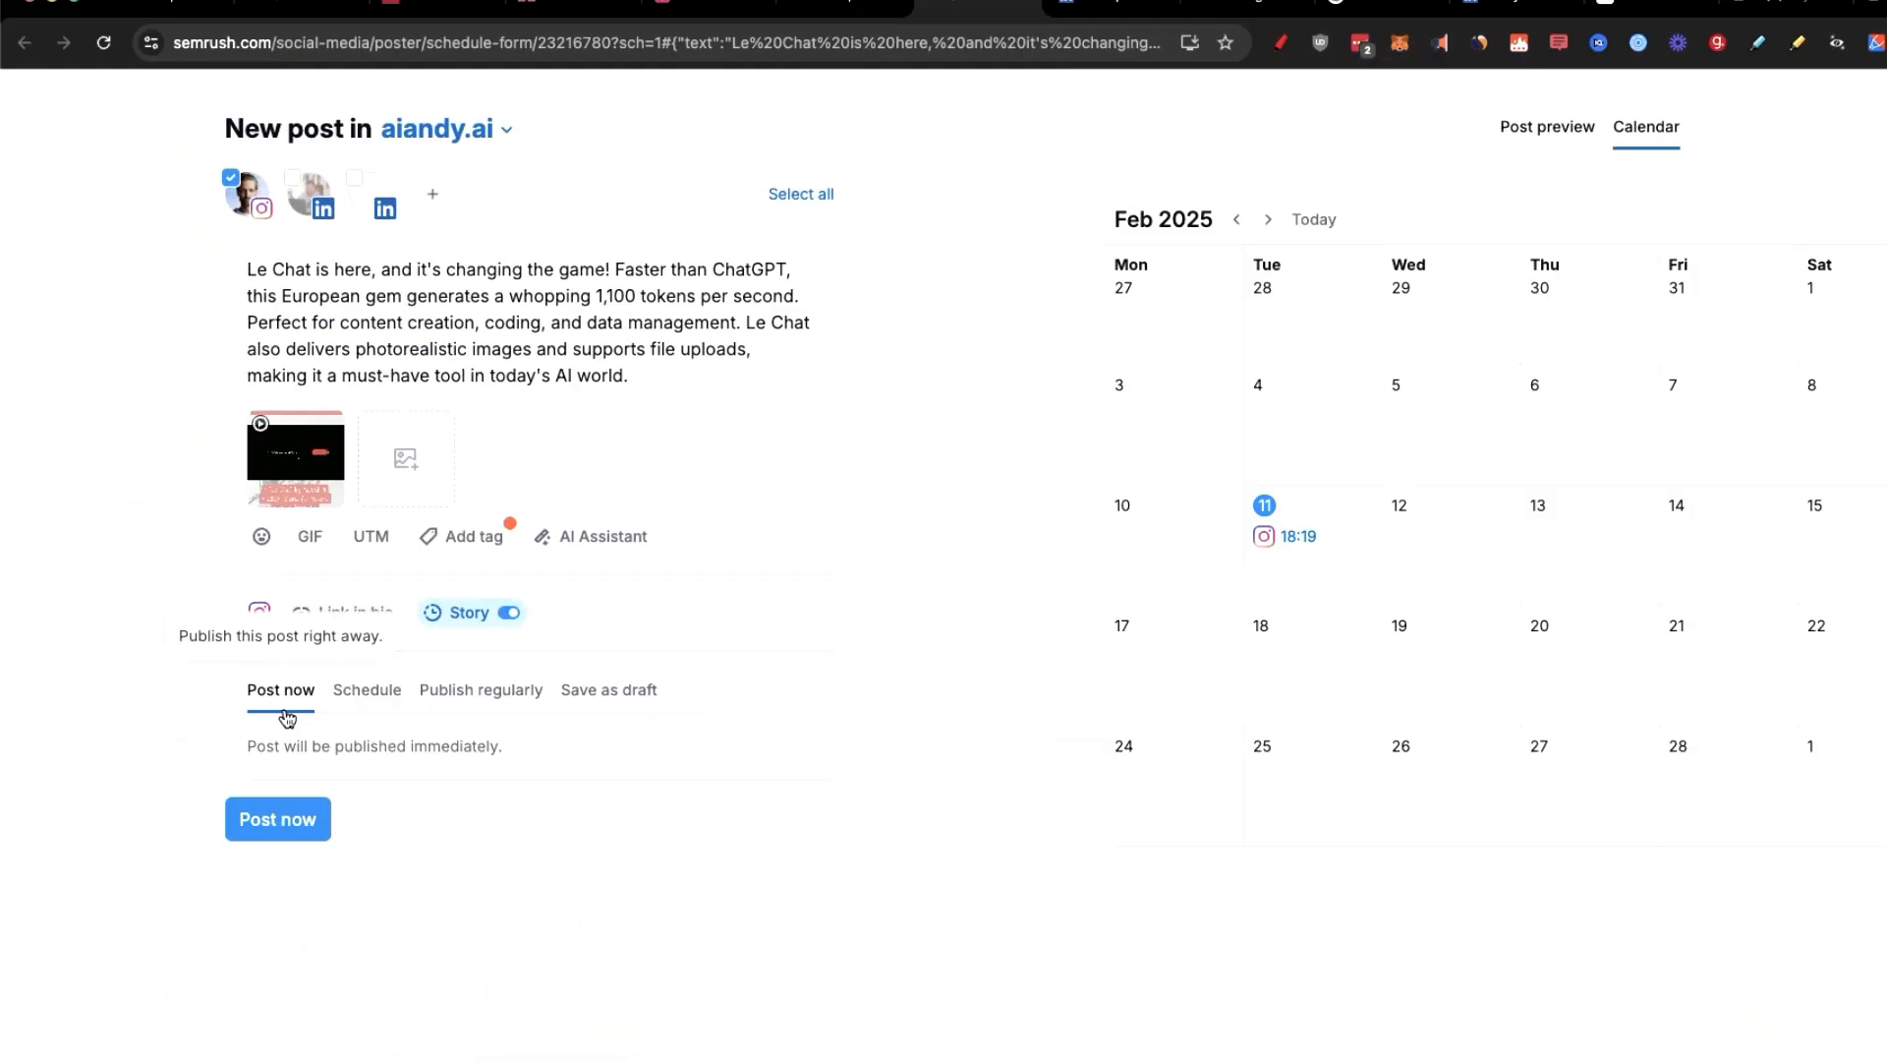
{"action": "left_click", "coordinate": [399, 757]}
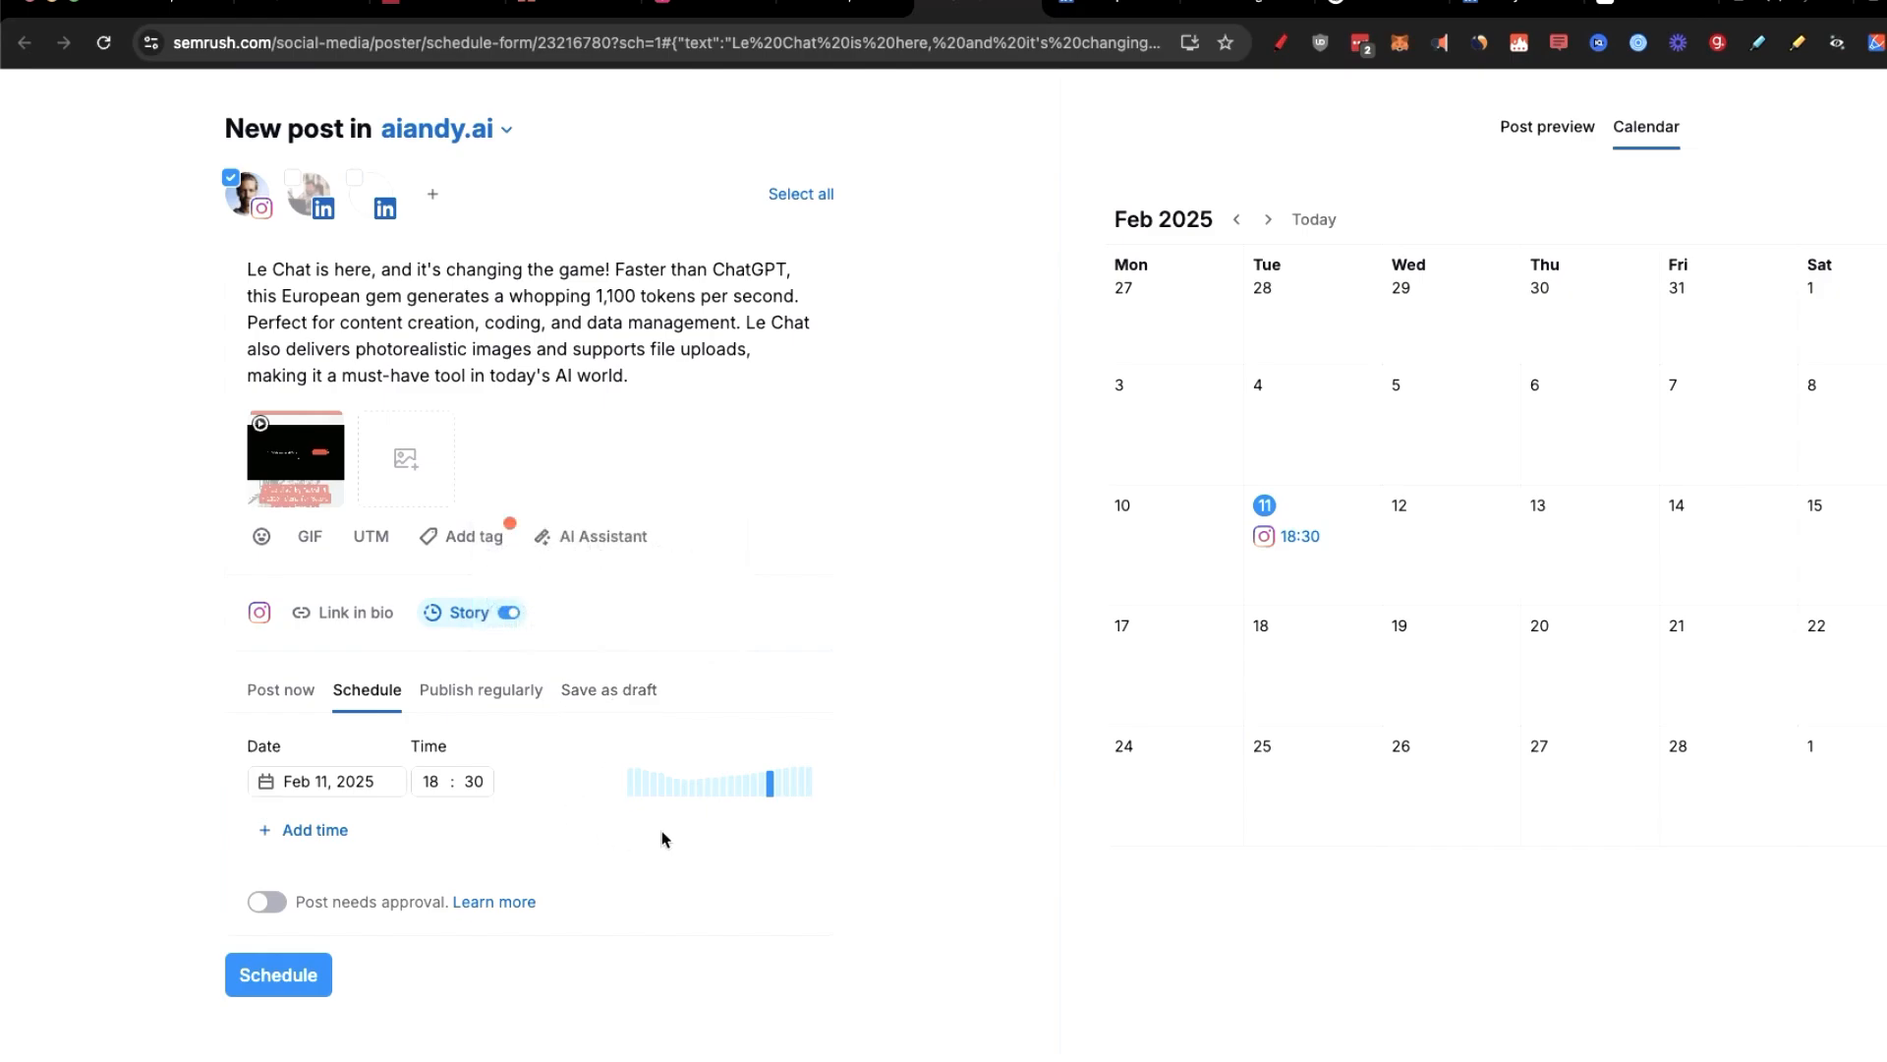
{"action": "mouse_move", "coordinate": [719, 792]}
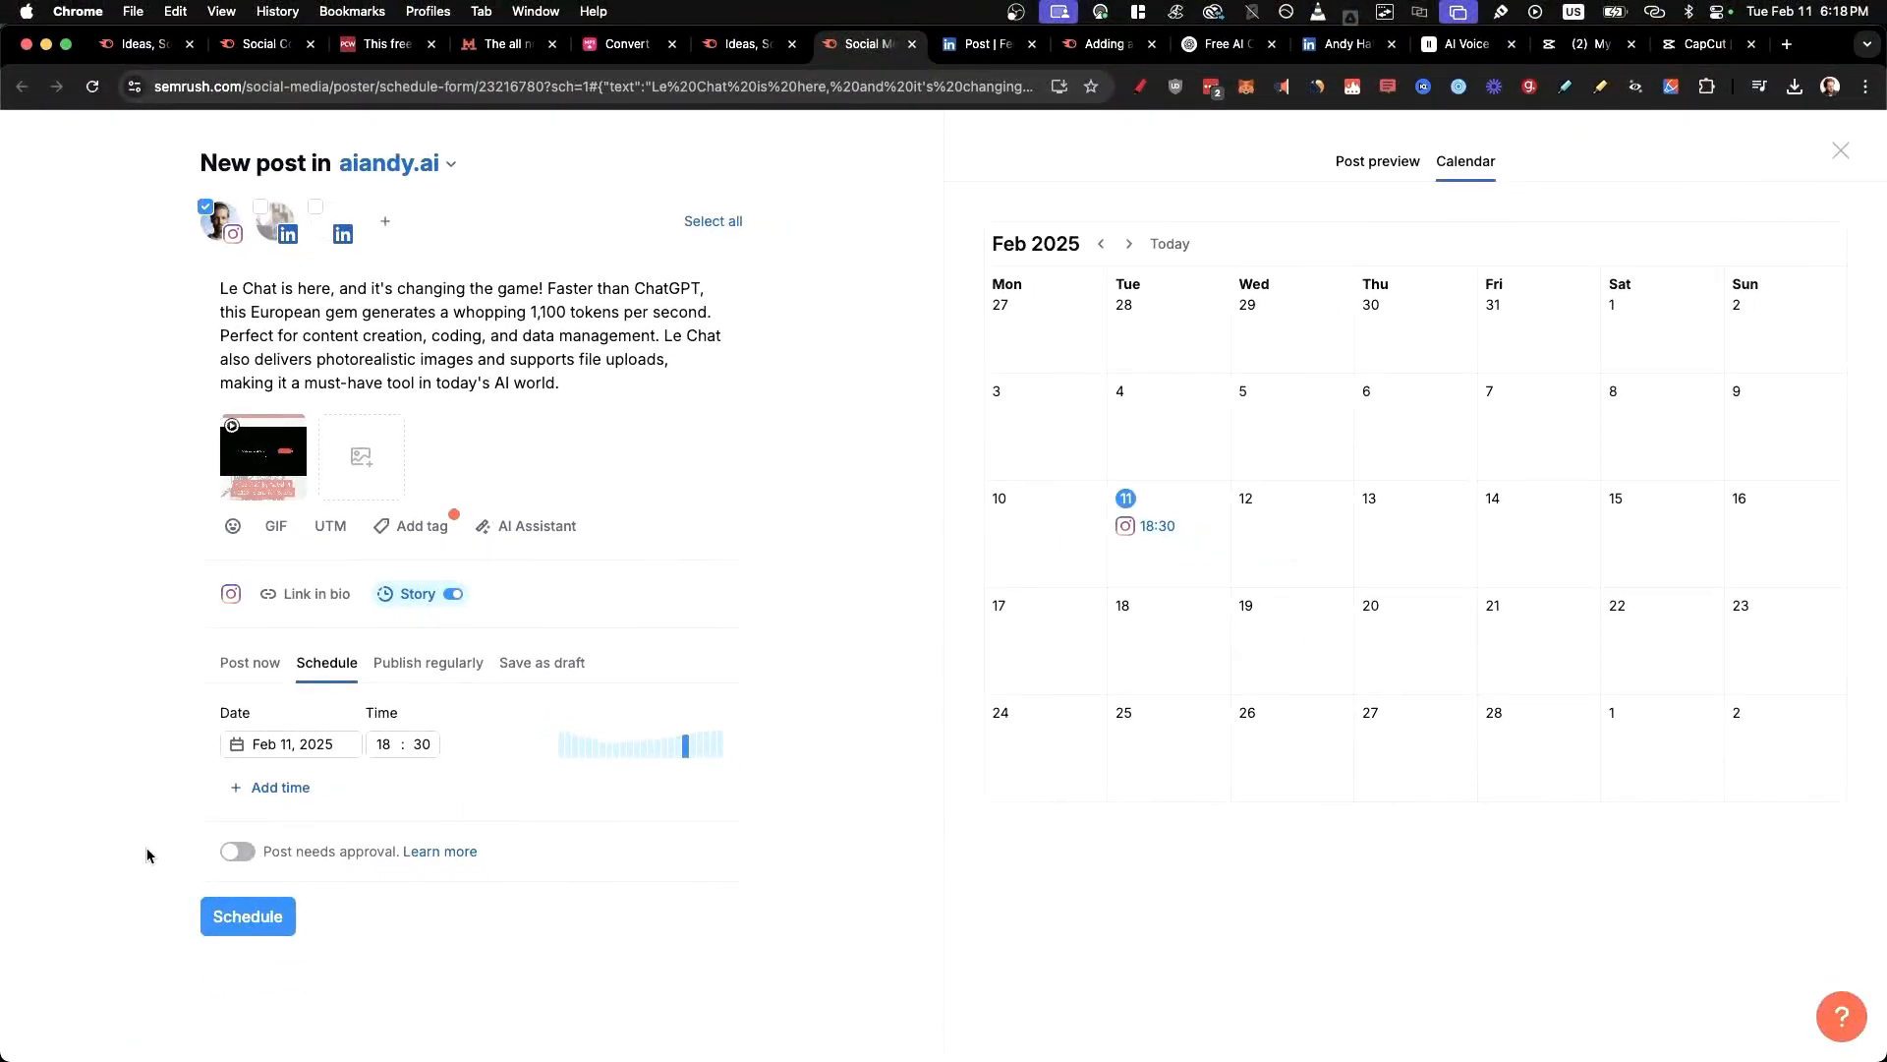
Publish the Le Chat reel to Instagram immediately and open the profile's story on Instagram
{"action": "left_click", "coordinate": [273, 667]}
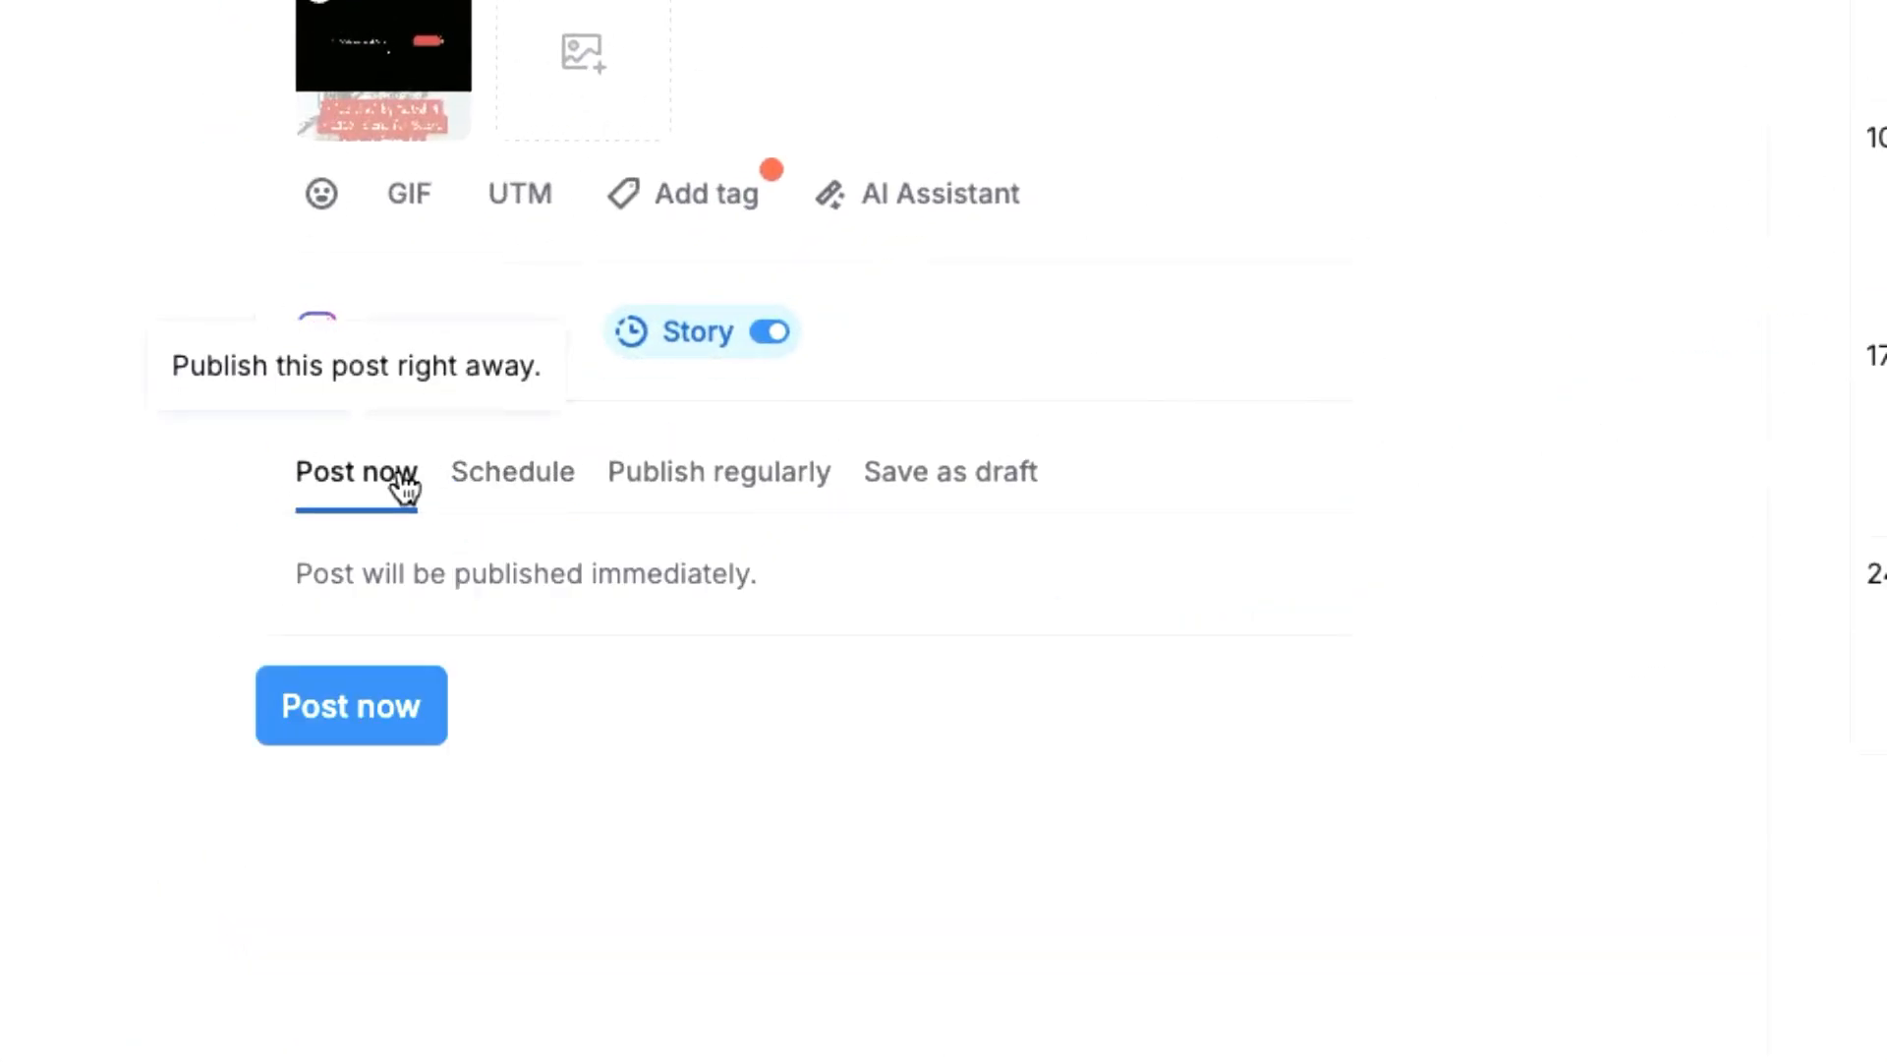
{"action": "left_click", "coordinate": [367, 717]}
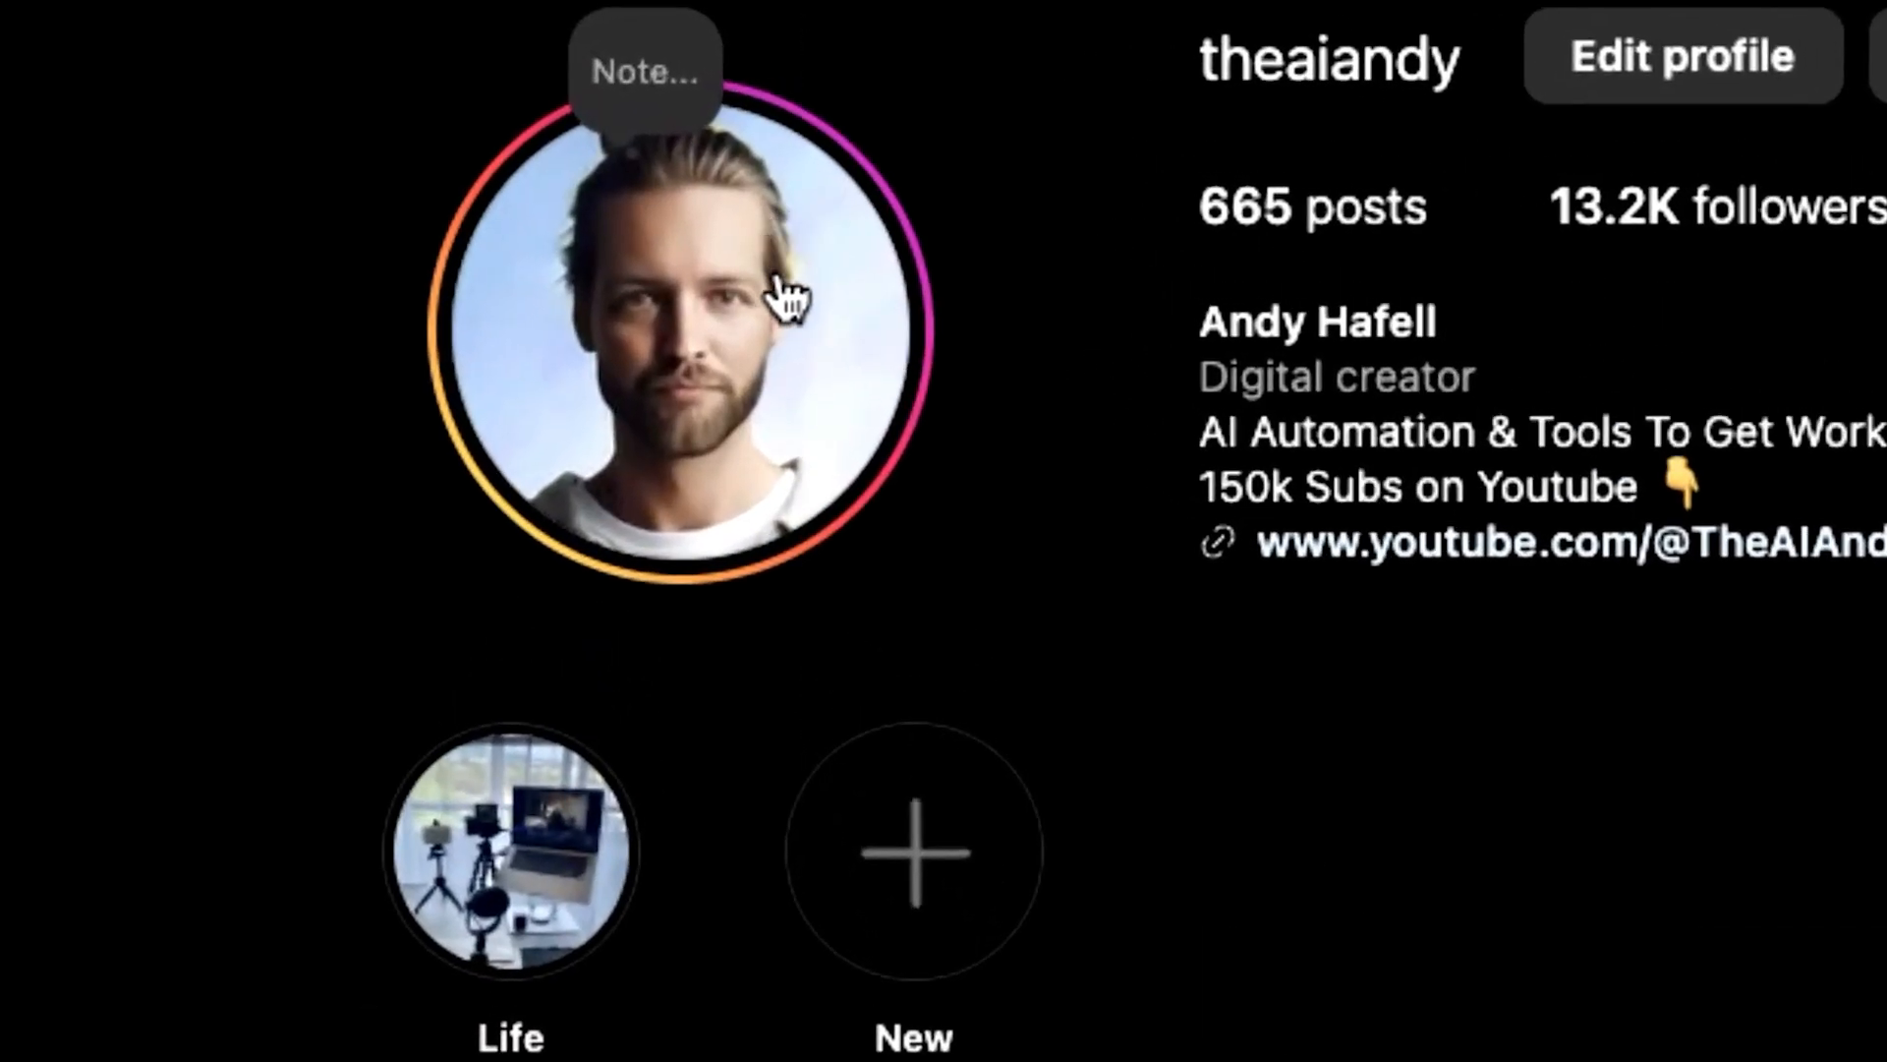
{"action": "left_click", "coordinate": [781, 287]}
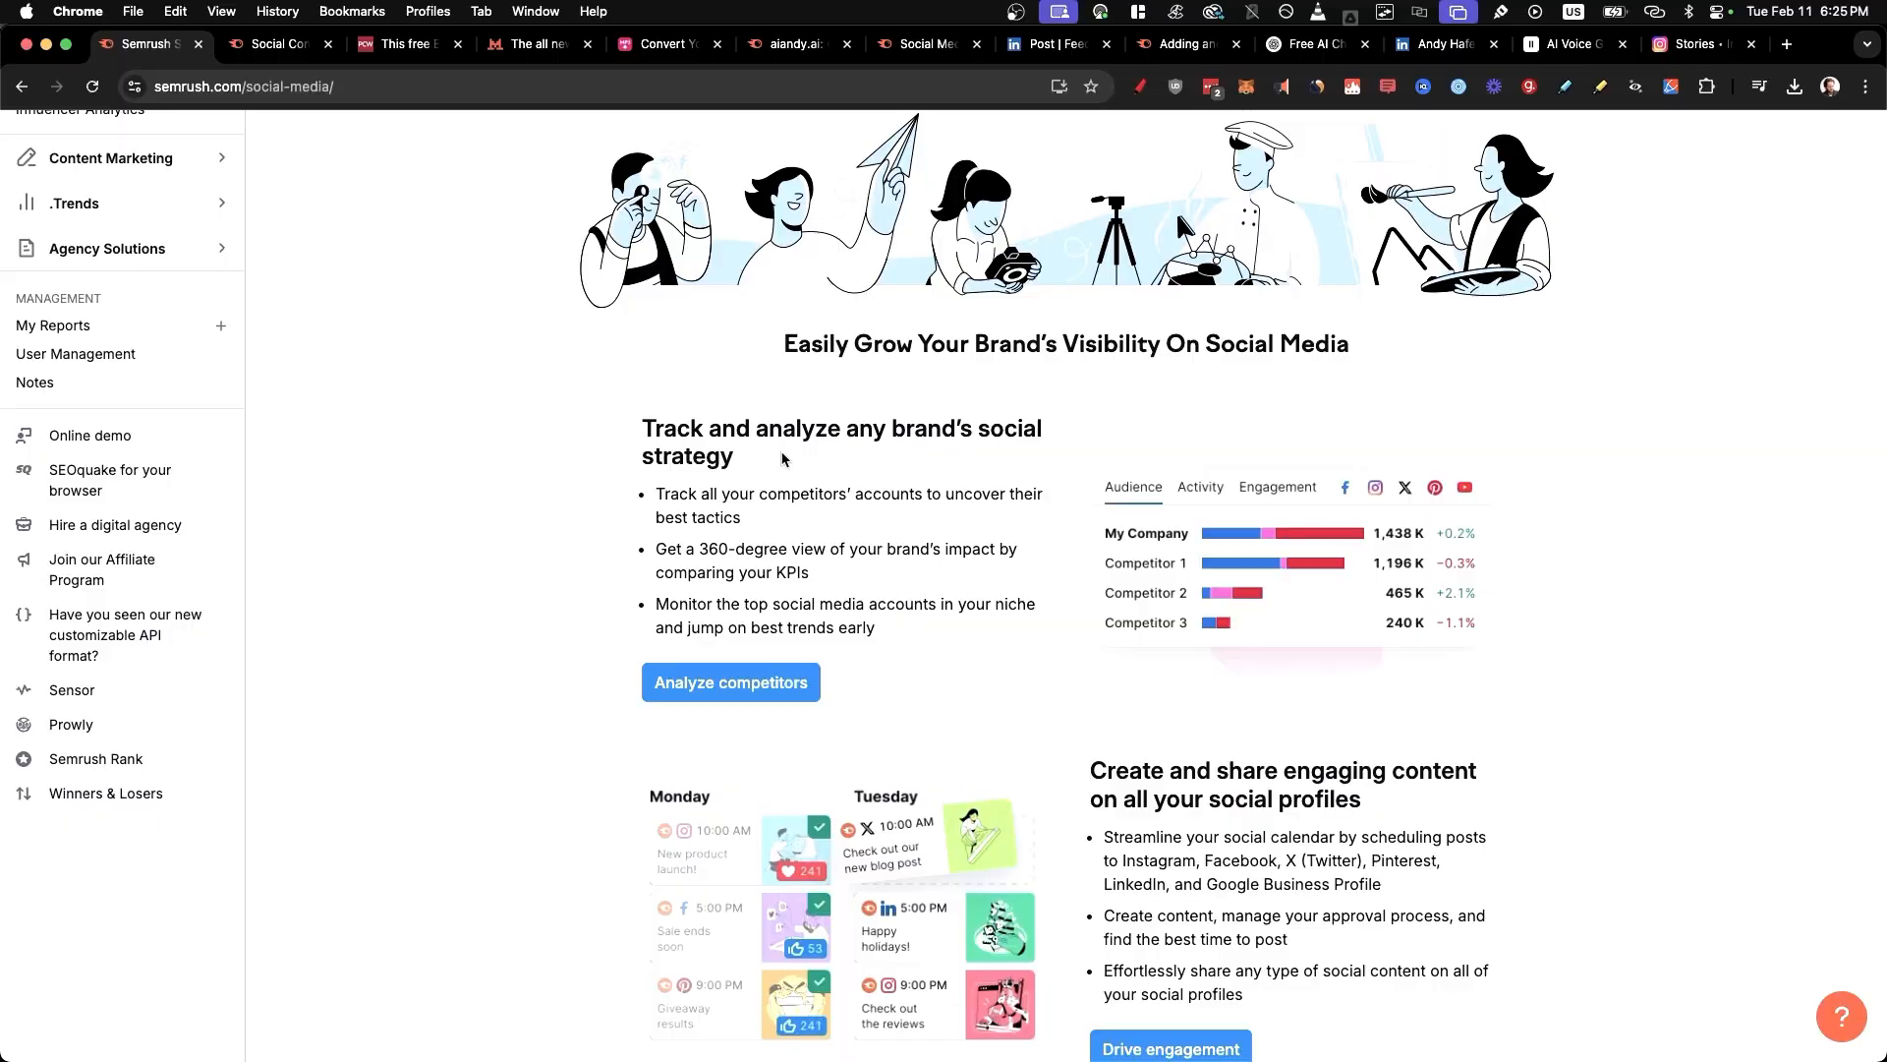
Examine the Semrush social media page's sections on competitor tracking, post scheduling, AI content production and analytics
{"action": "left_click_drag", "start_coordinate": [781, 460], "coordinate": [547, 434]}
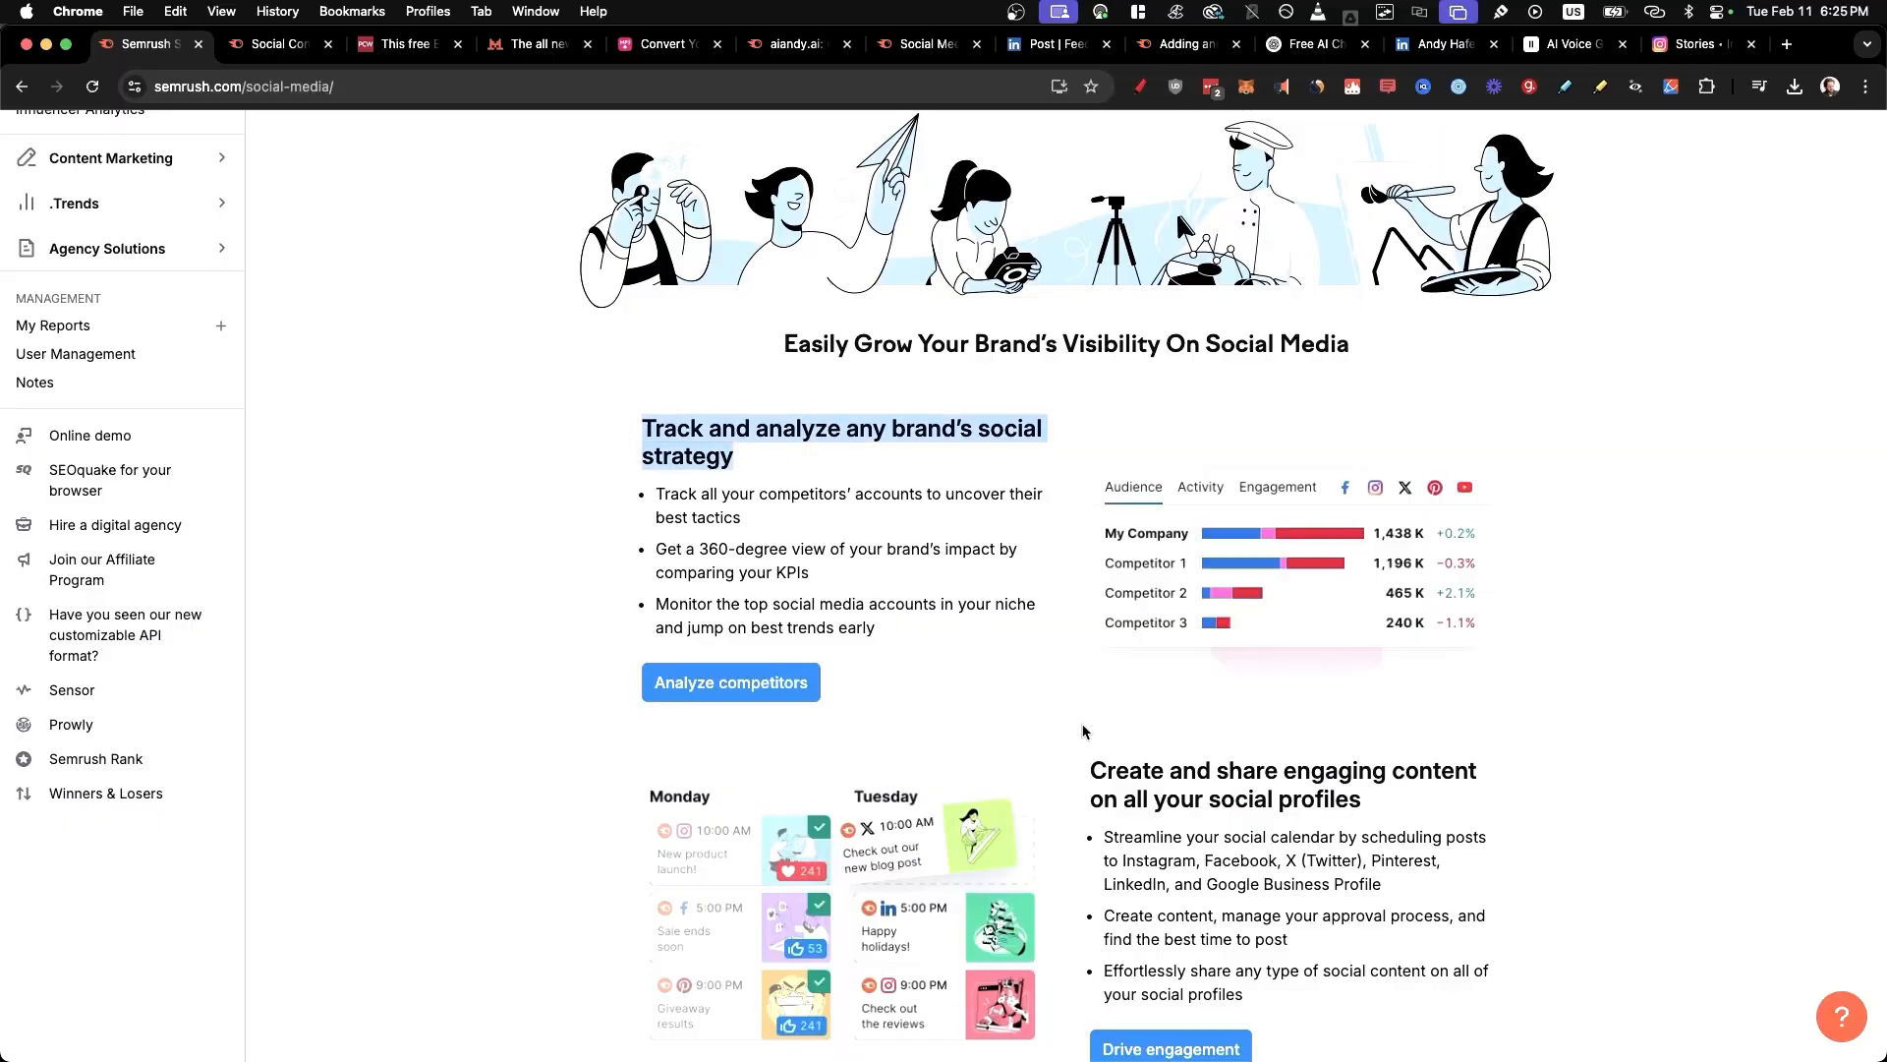
{"action": "scroll", "coordinate": [1085, 731], "scroll_direction": "down", "scroll_amount": 4}
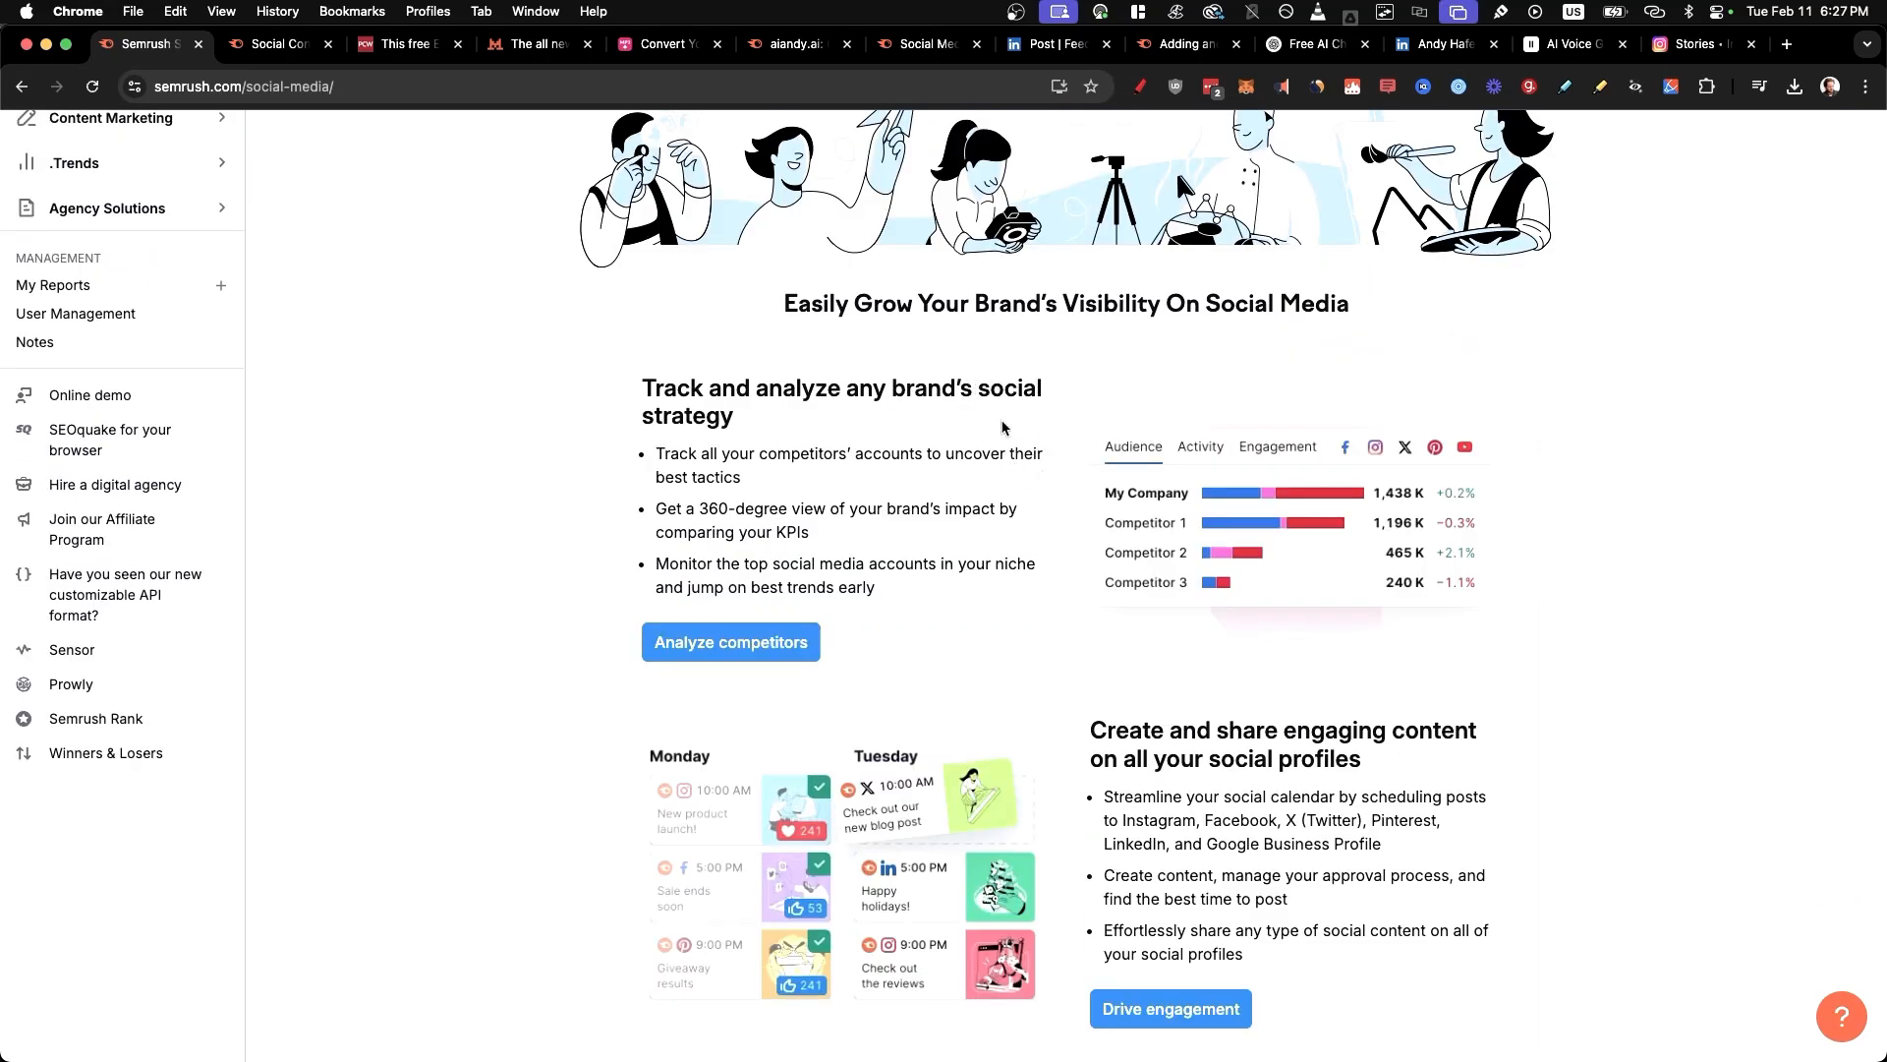
{"action": "left_click_drag", "start_coordinate": [635, 395], "coordinate": [881, 453]}
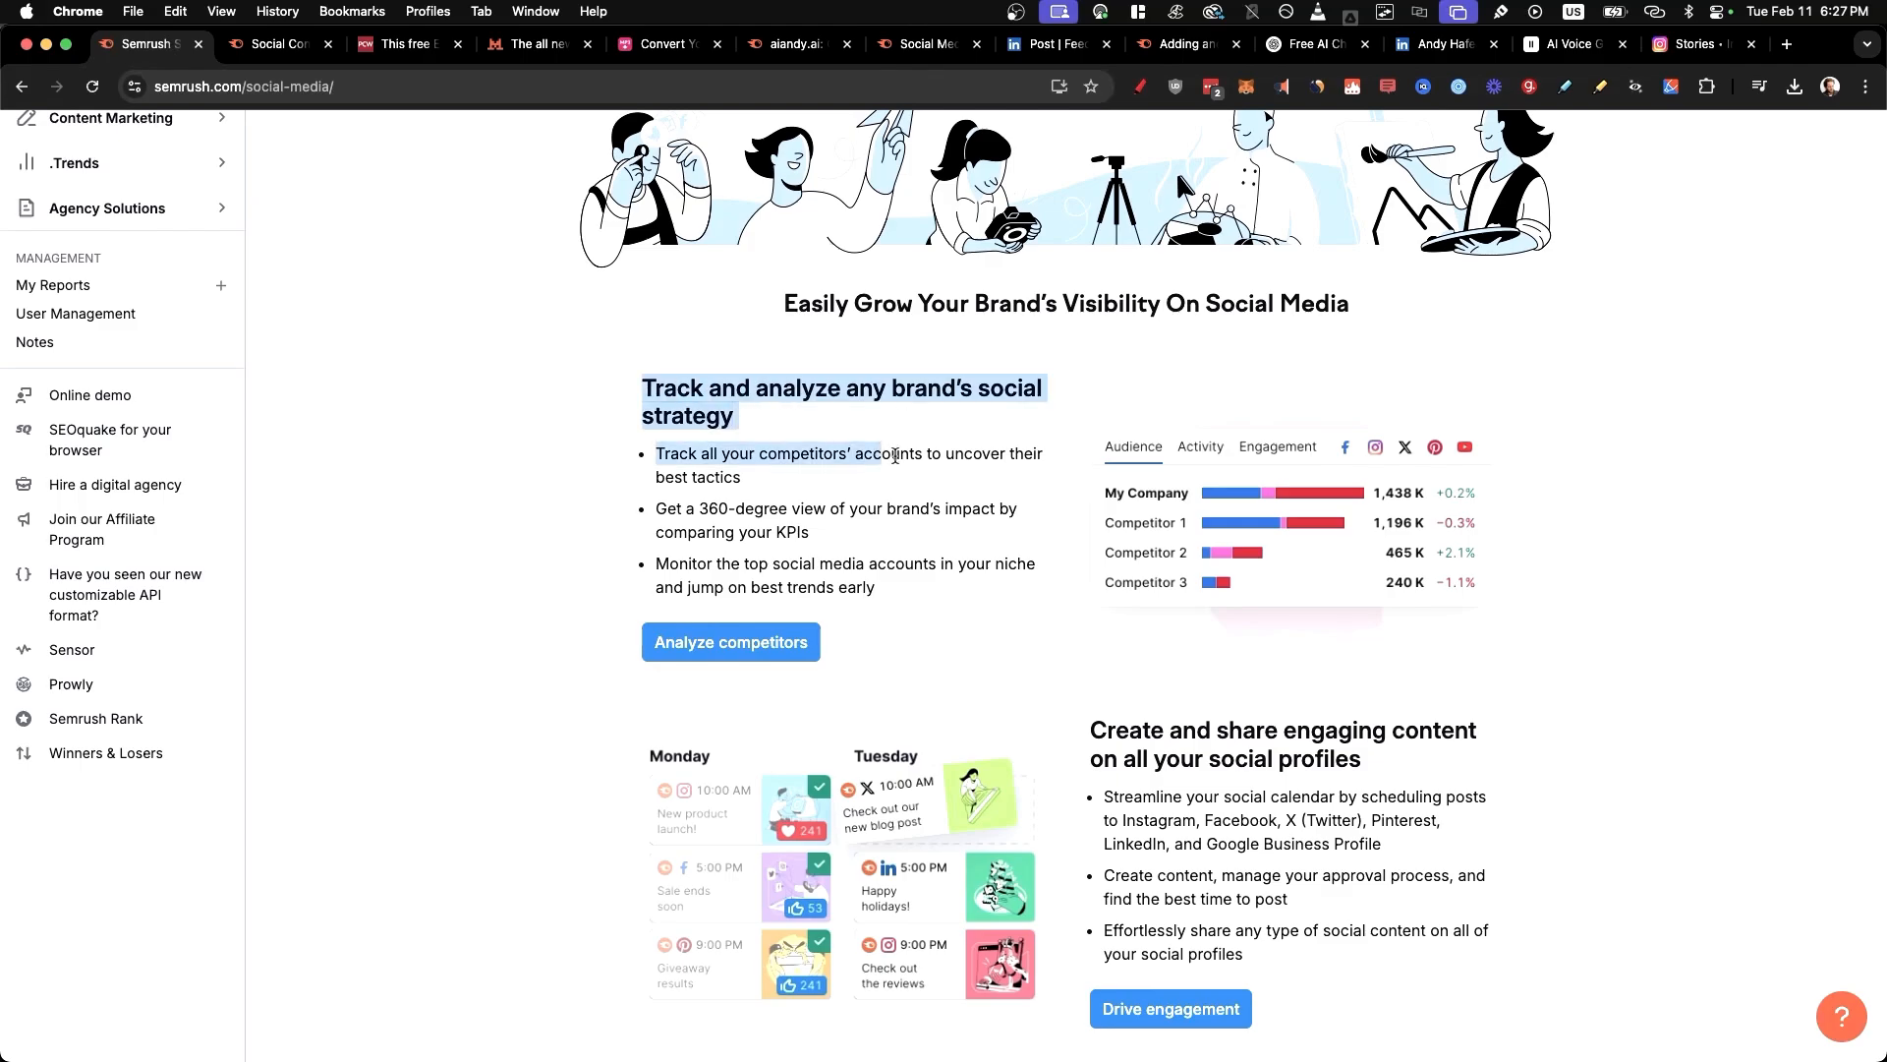
{"action": "scroll", "coordinate": [1074, 615], "scroll_direction": "down", "scroll_amount": 3}
{"action": "scroll", "coordinate": [1071, 615], "scroll_direction": "down", "scroll_amount": 4}
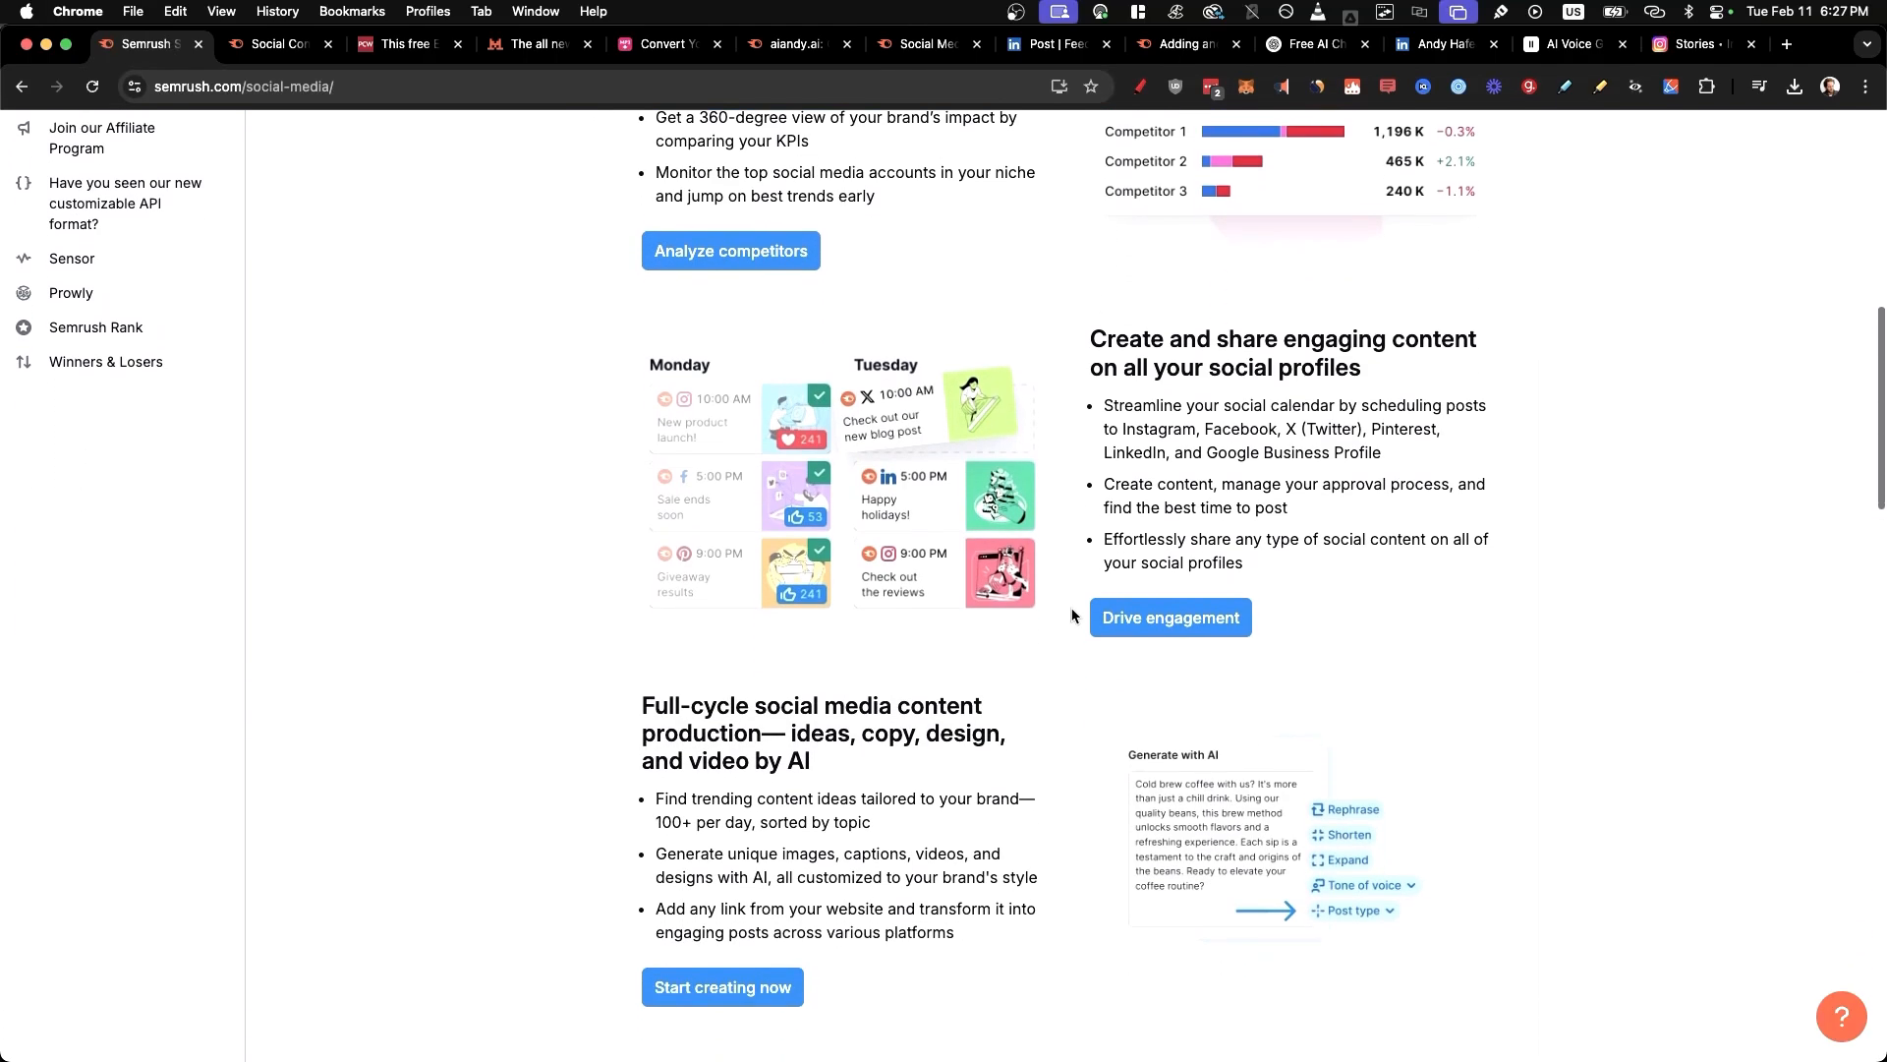
{"action": "scroll", "coordinate": [1073, 615], "scroll_direction": "down", "scroll_amount": 6}
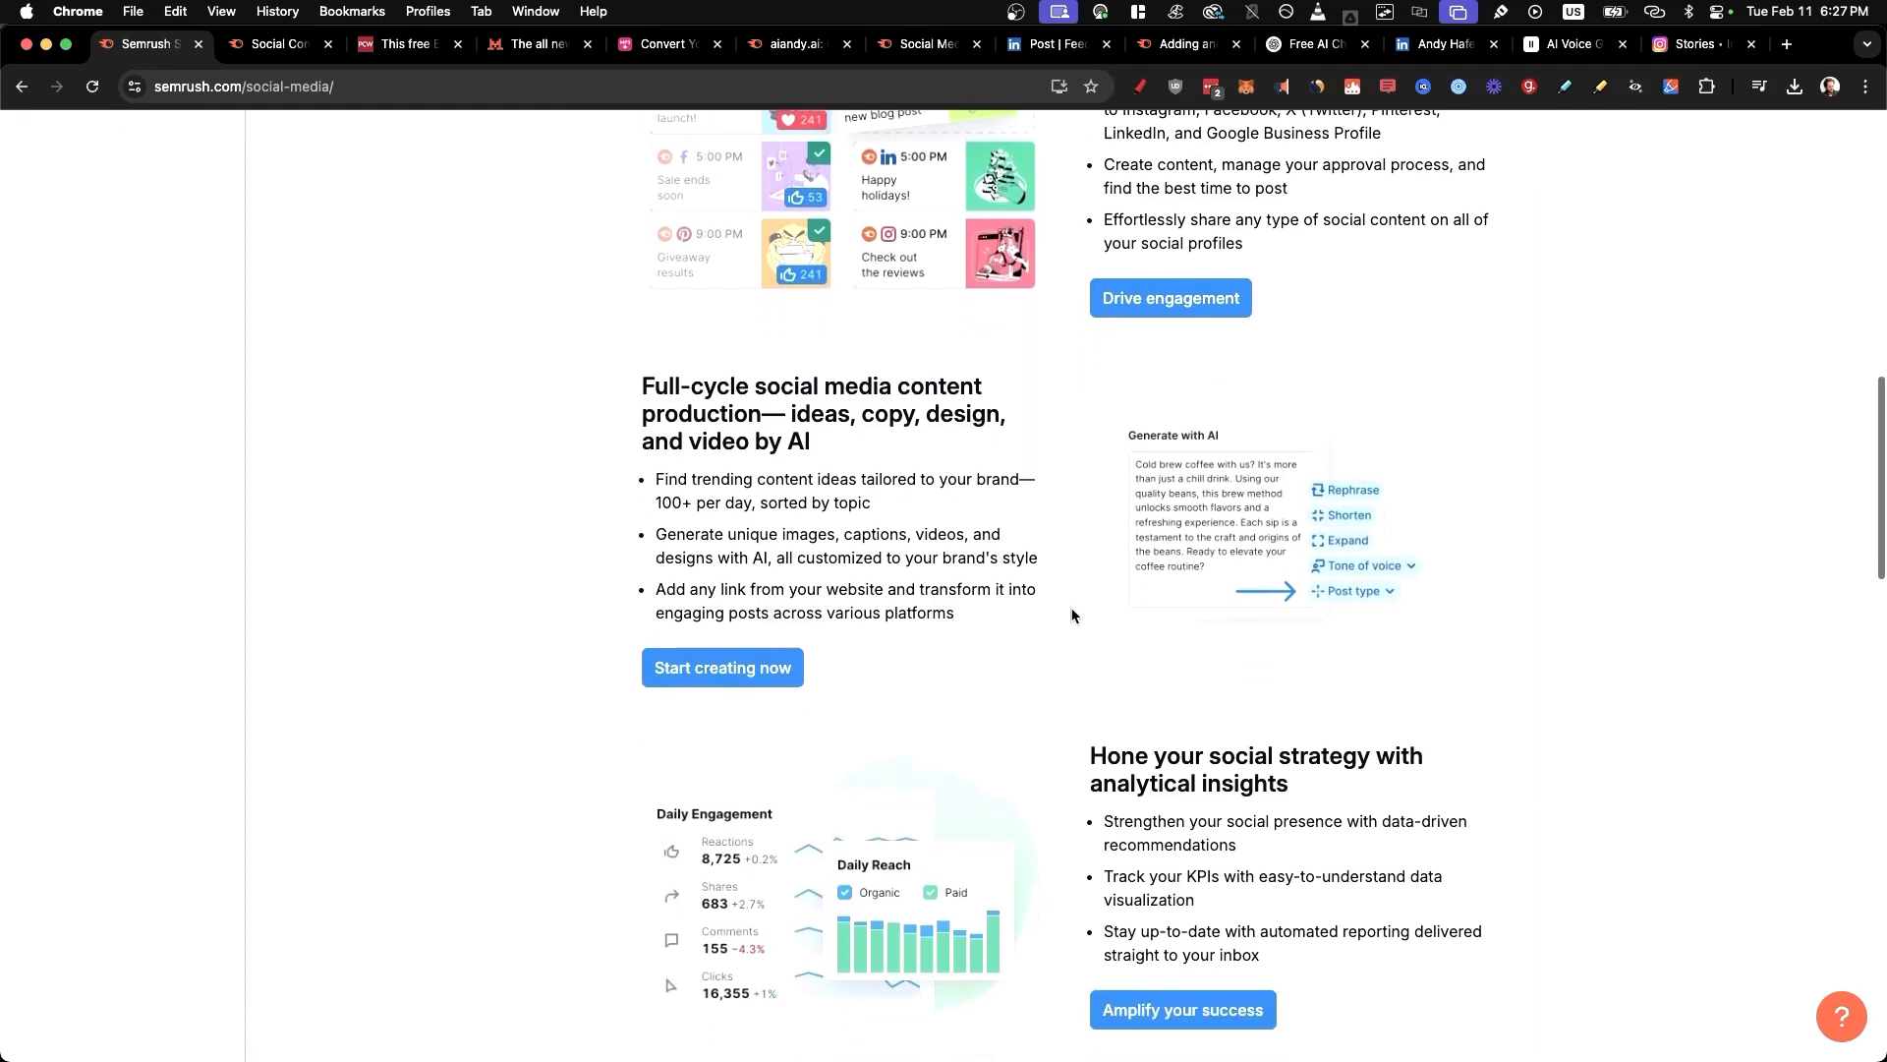
{"action": "scroll", "coordinate": [1072, 615], "scroll_direction": "down", "scroll_amount": 2}
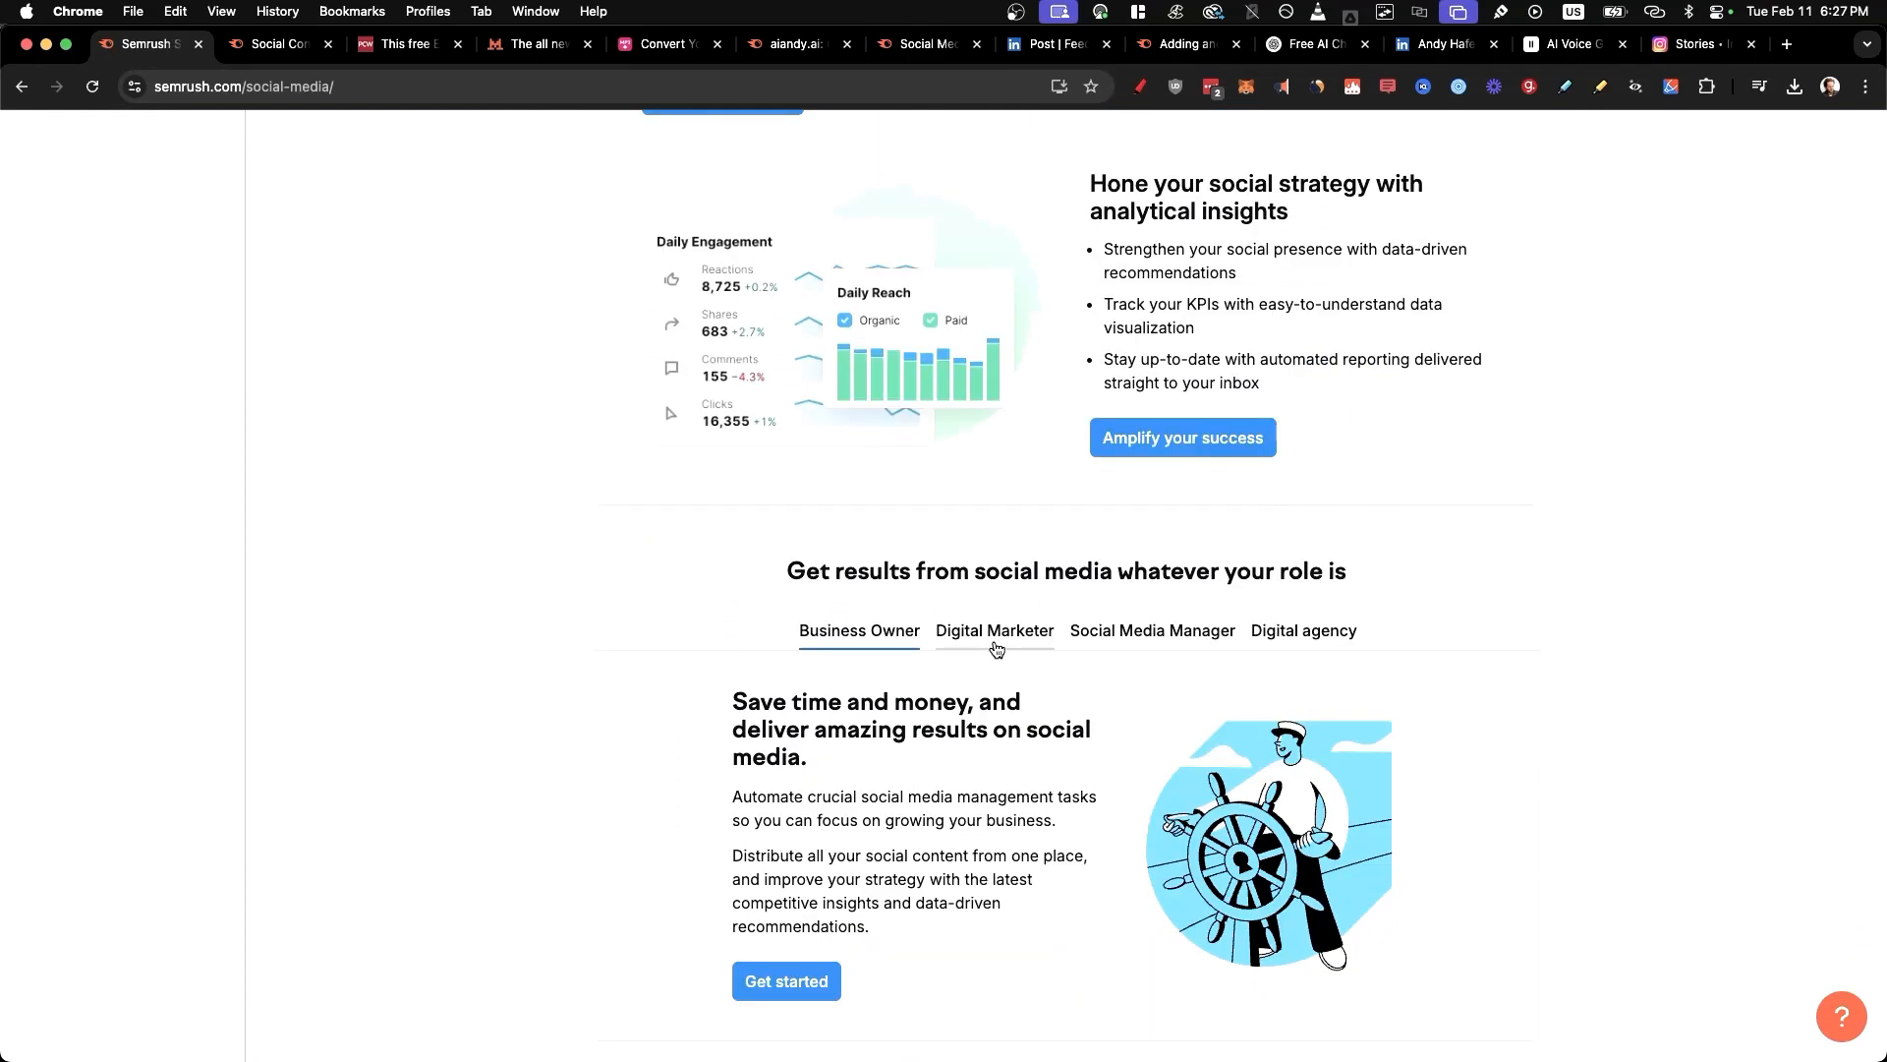
Review the role-specific benefits for Digital Marketer, Social Media Manager and Digital agency, and return to the Starter and Plus pricing plans
{"action": "left_click", "coordinate": [996, 647]}
{"action": "left_click", "coordinate": [1152, 645]}
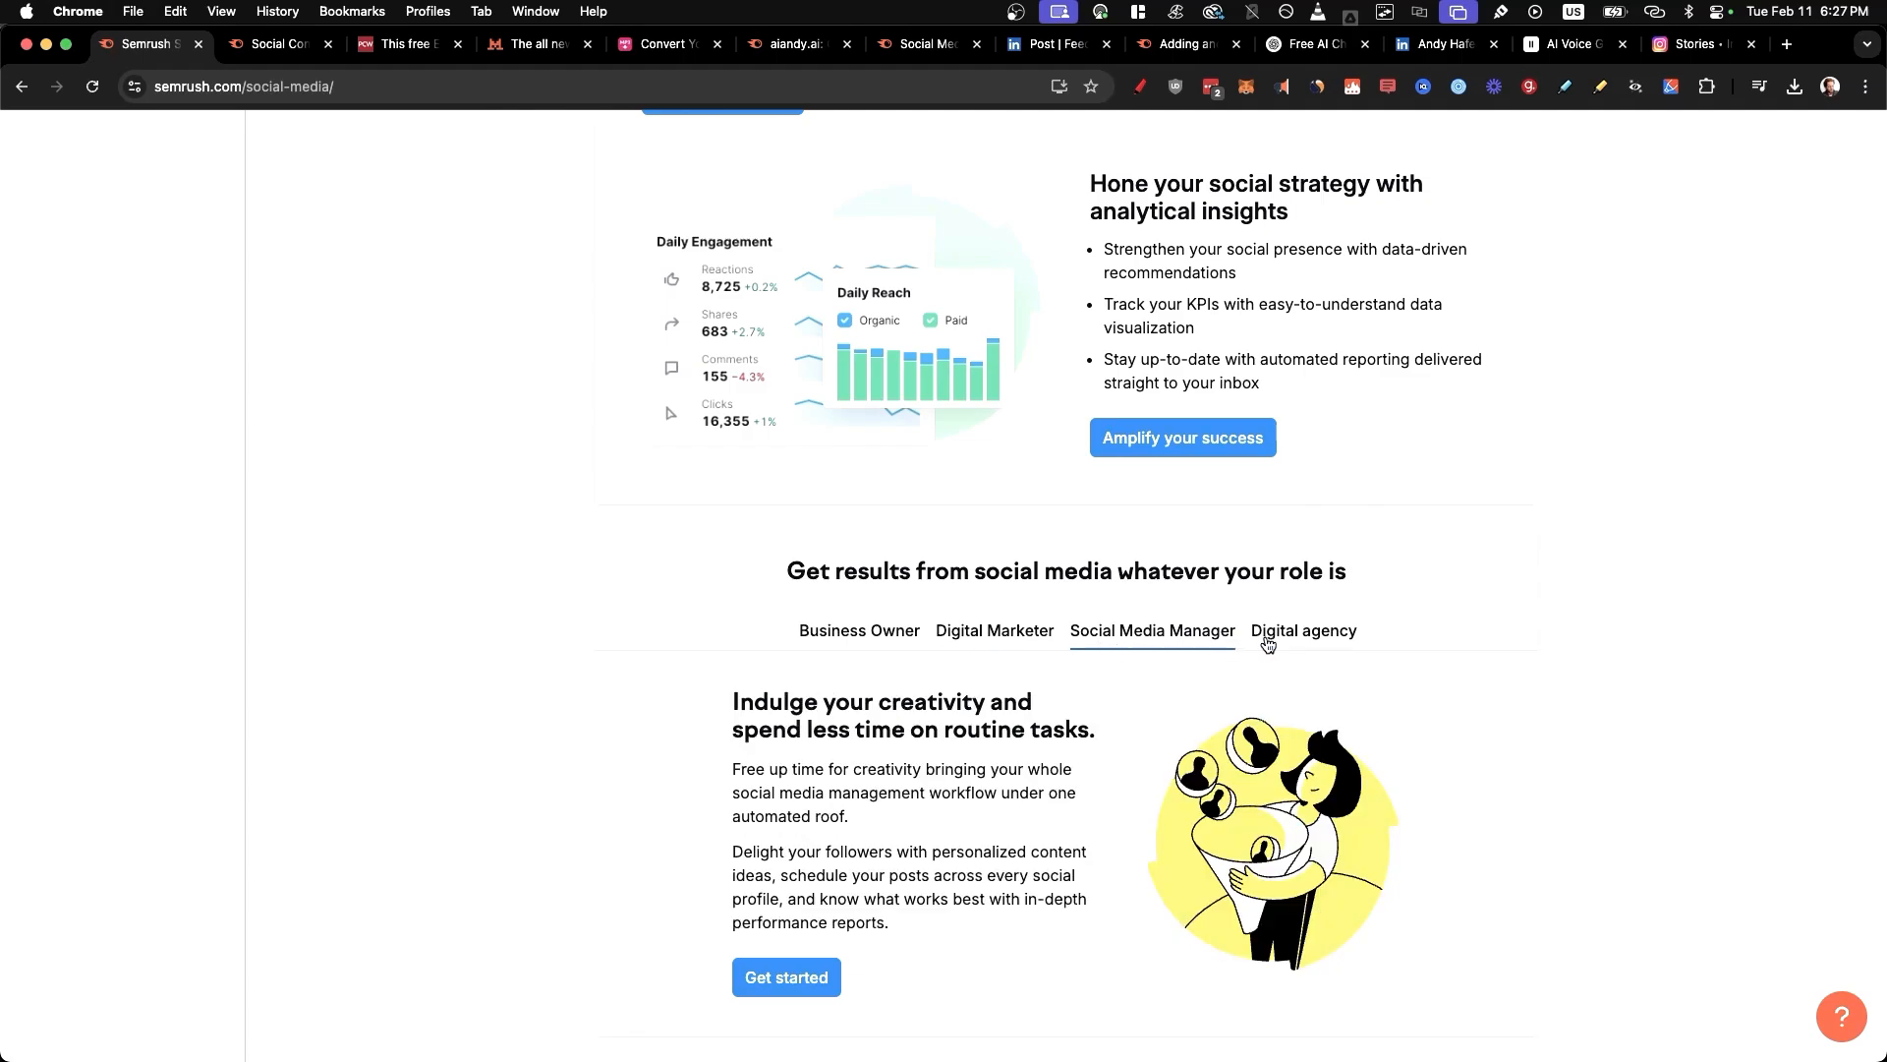
{"action": "left_click", "coordinate": [1284, 643]}
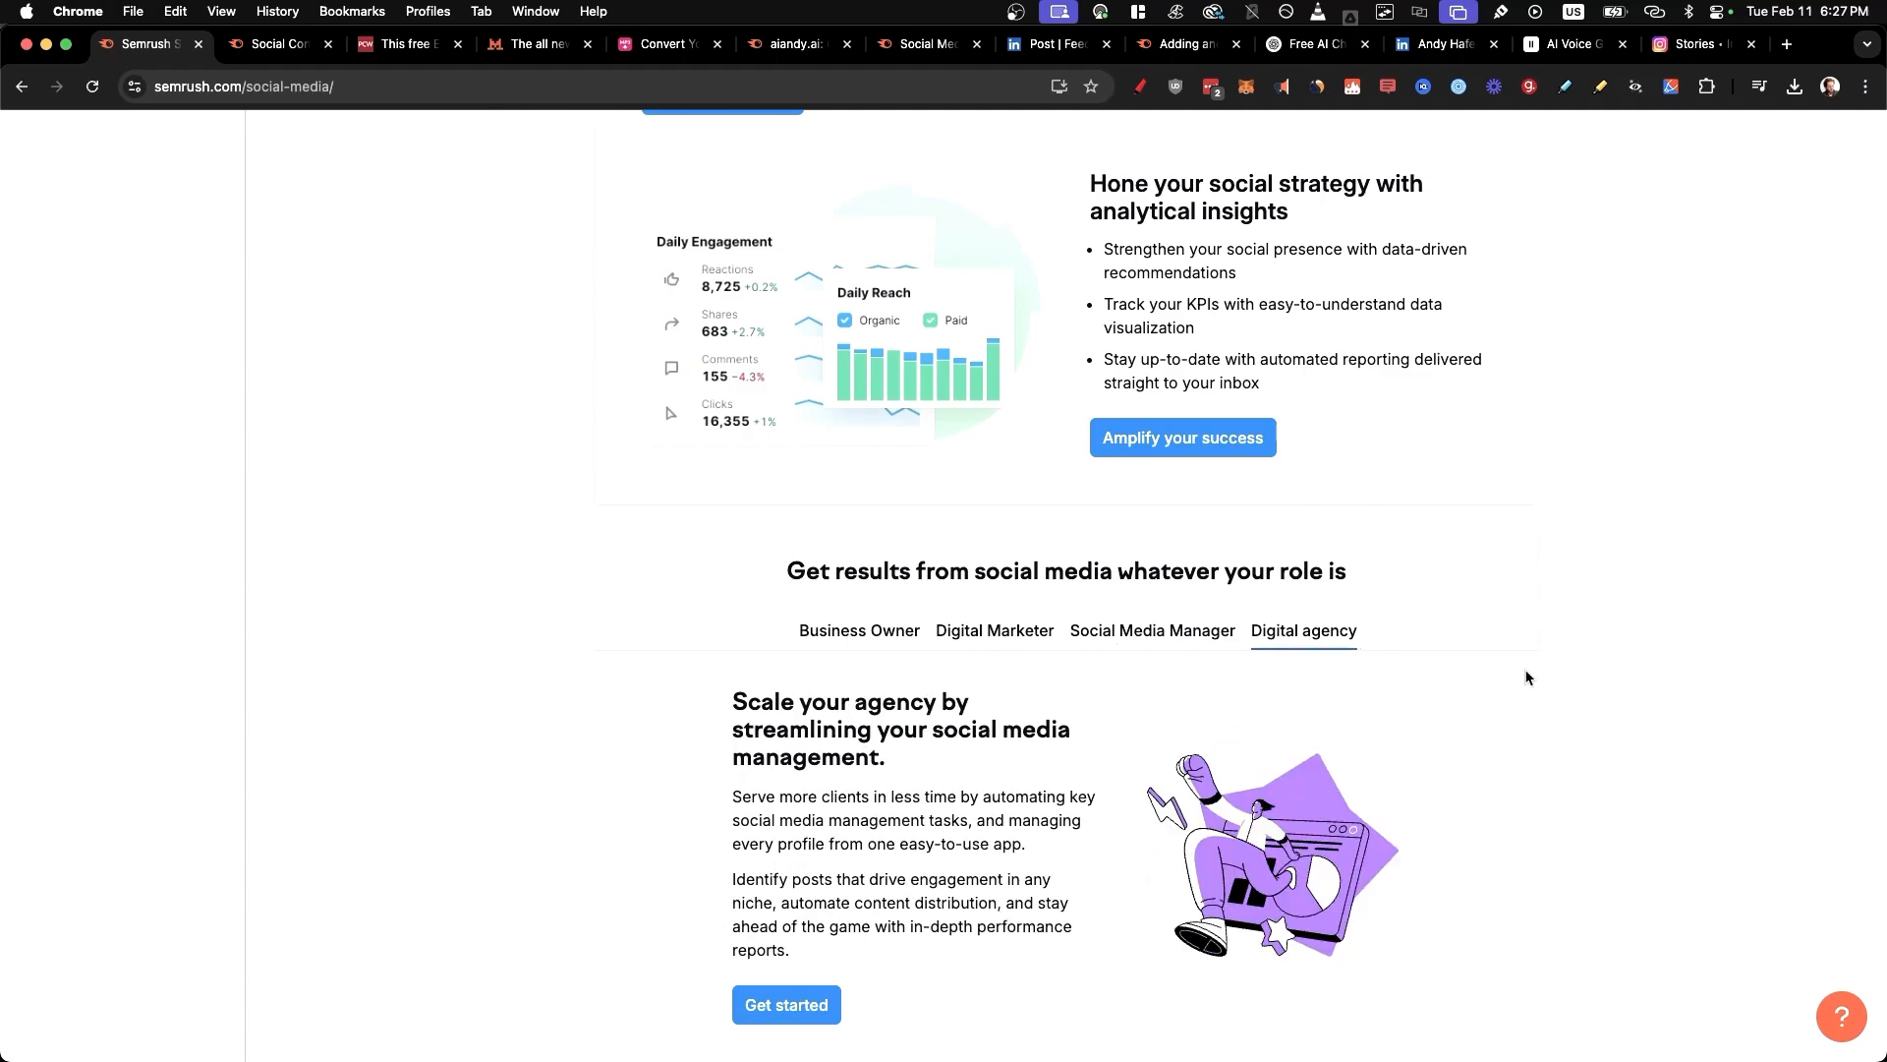
{"action": "scroll", "coordinate": [1550, 682], "scroll_direction": "down", "scroll_amount": 2}
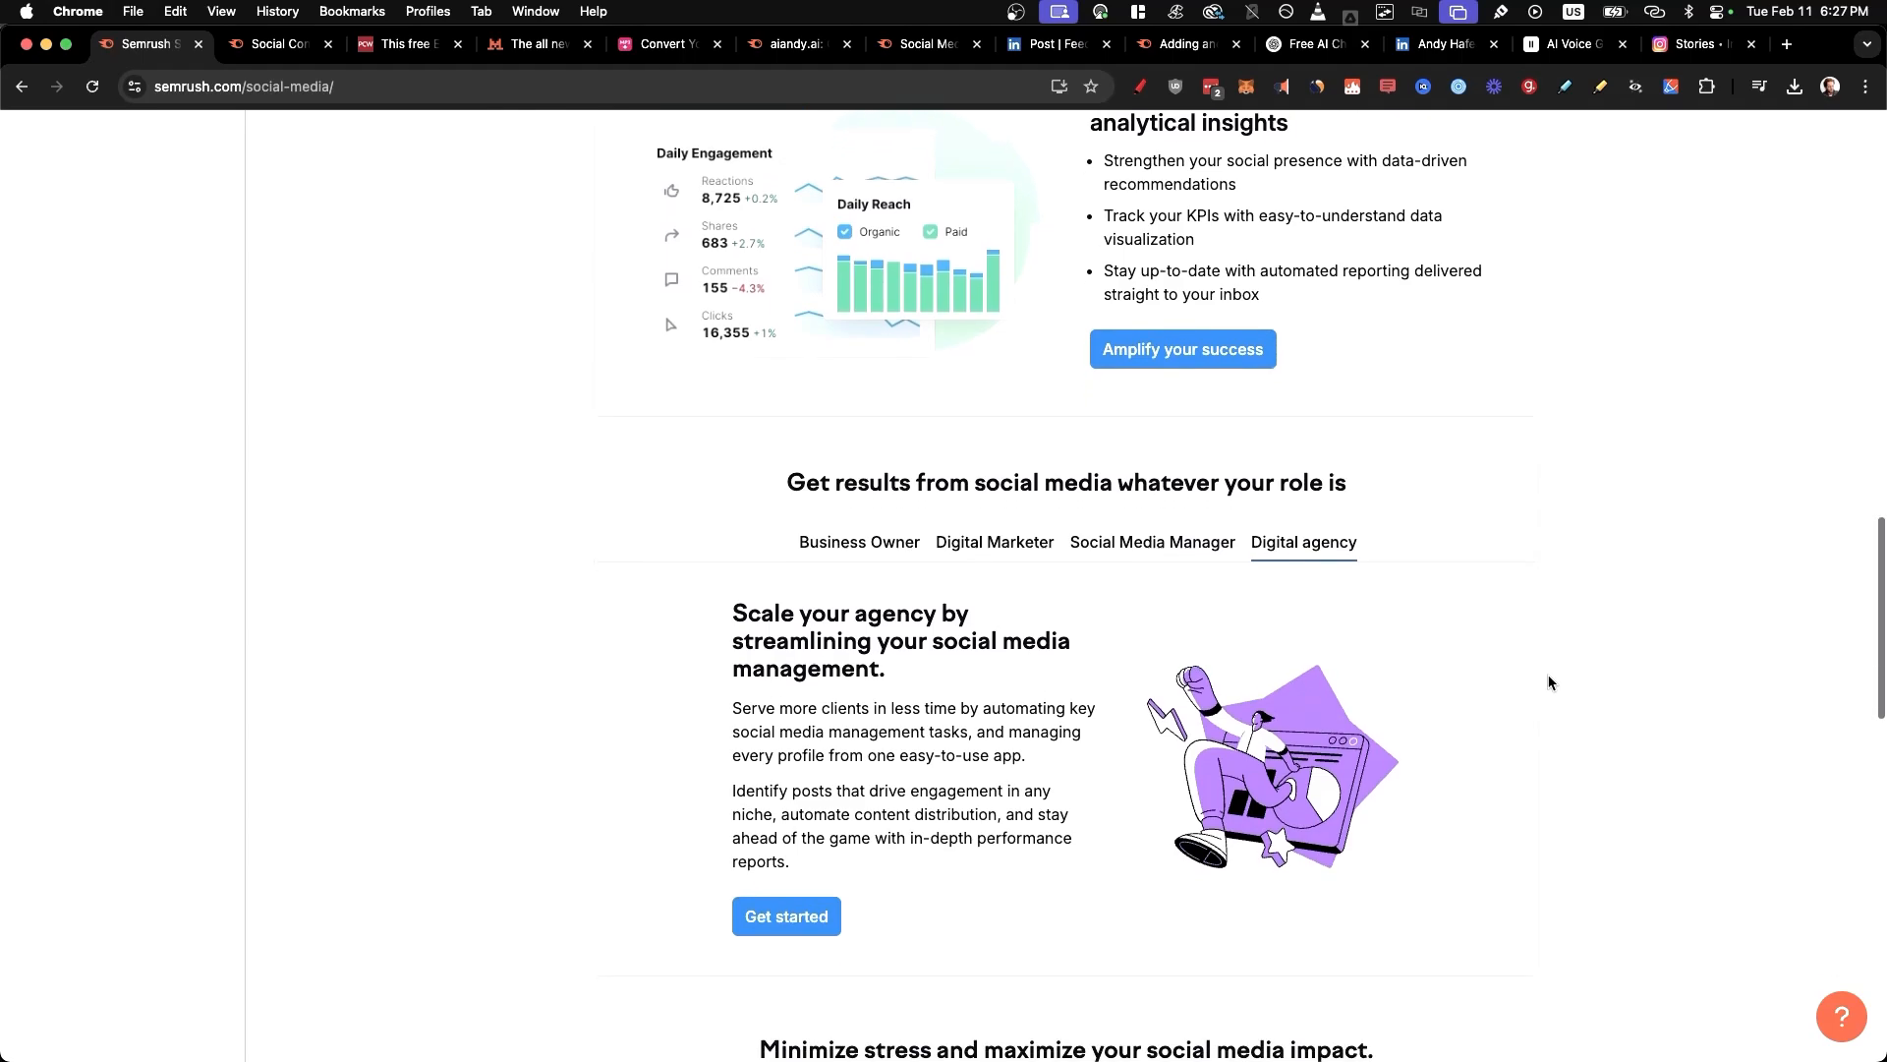
{"action": "scroll", "coordinate": [1549, 683], "scroll_direction": "up", "scroll_amount": 20}
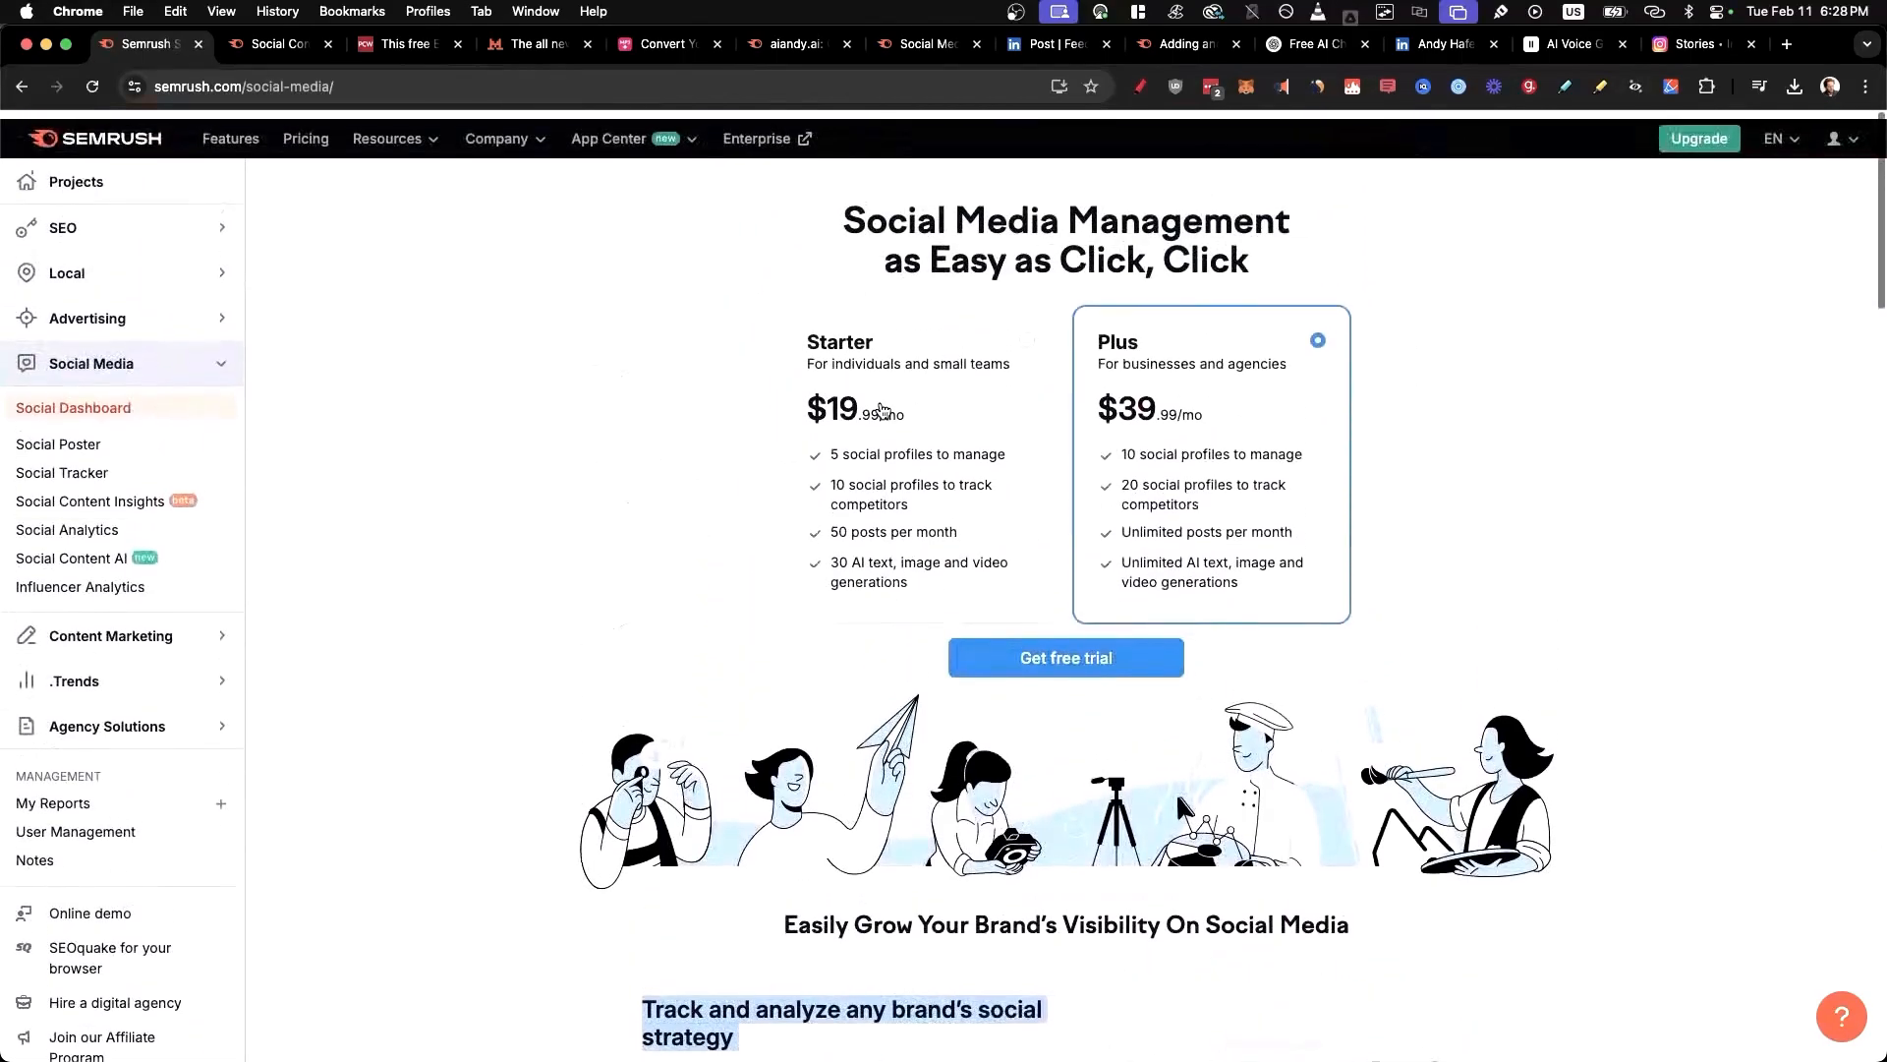